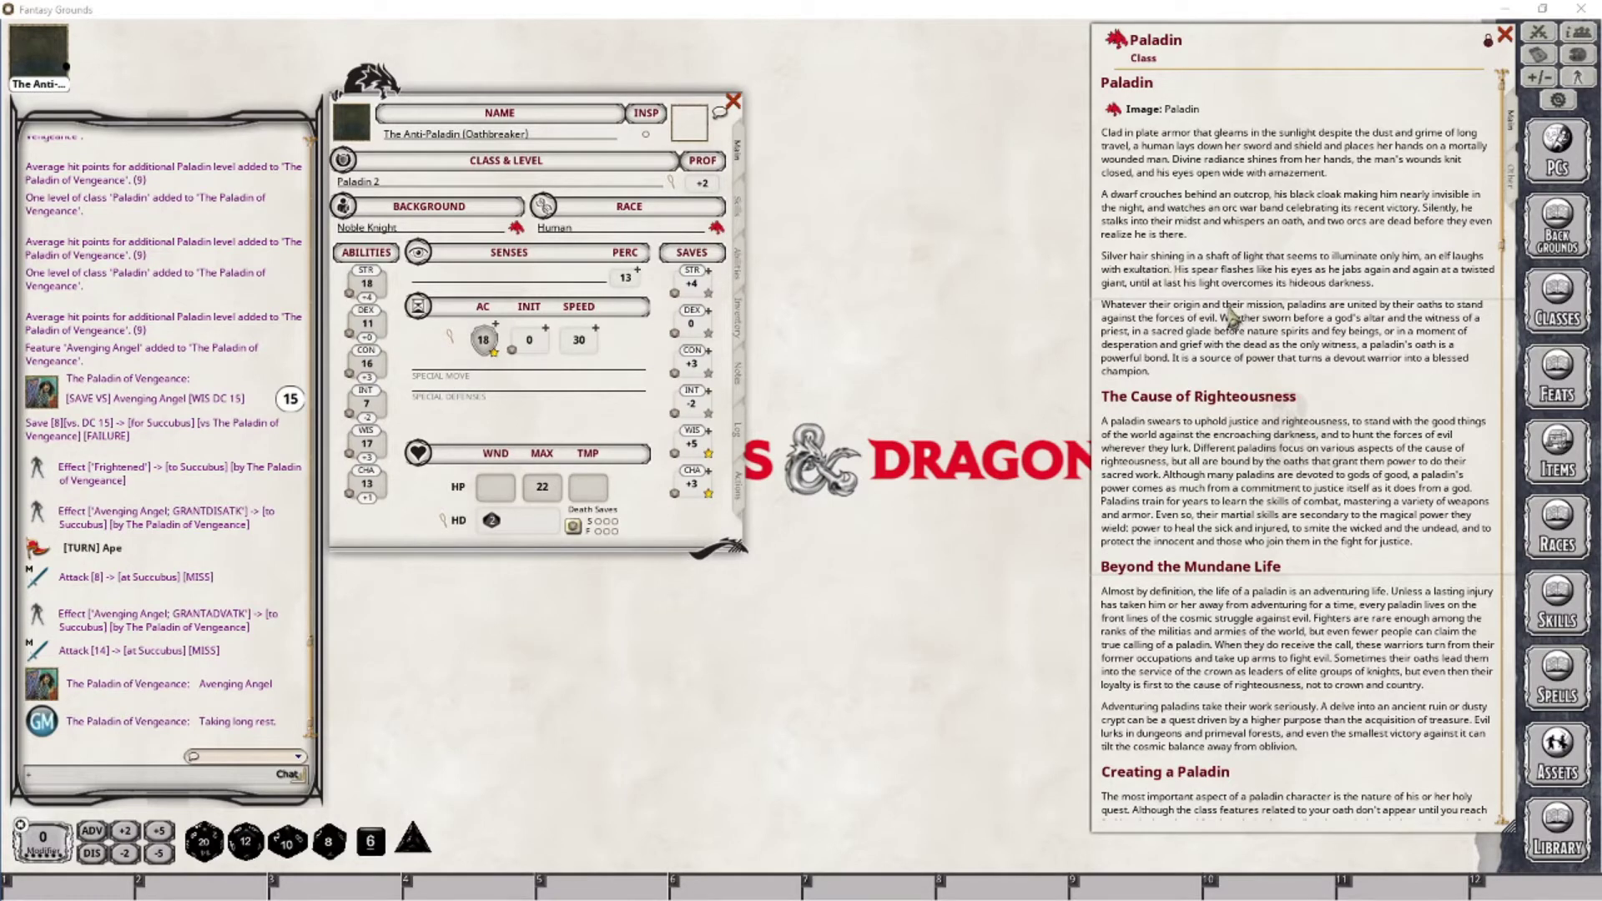
Step: Open the Dungeon Master's Guide version of the Paladin class and place it beside the Player's Handbook Paladin
left_click(1567, 321)
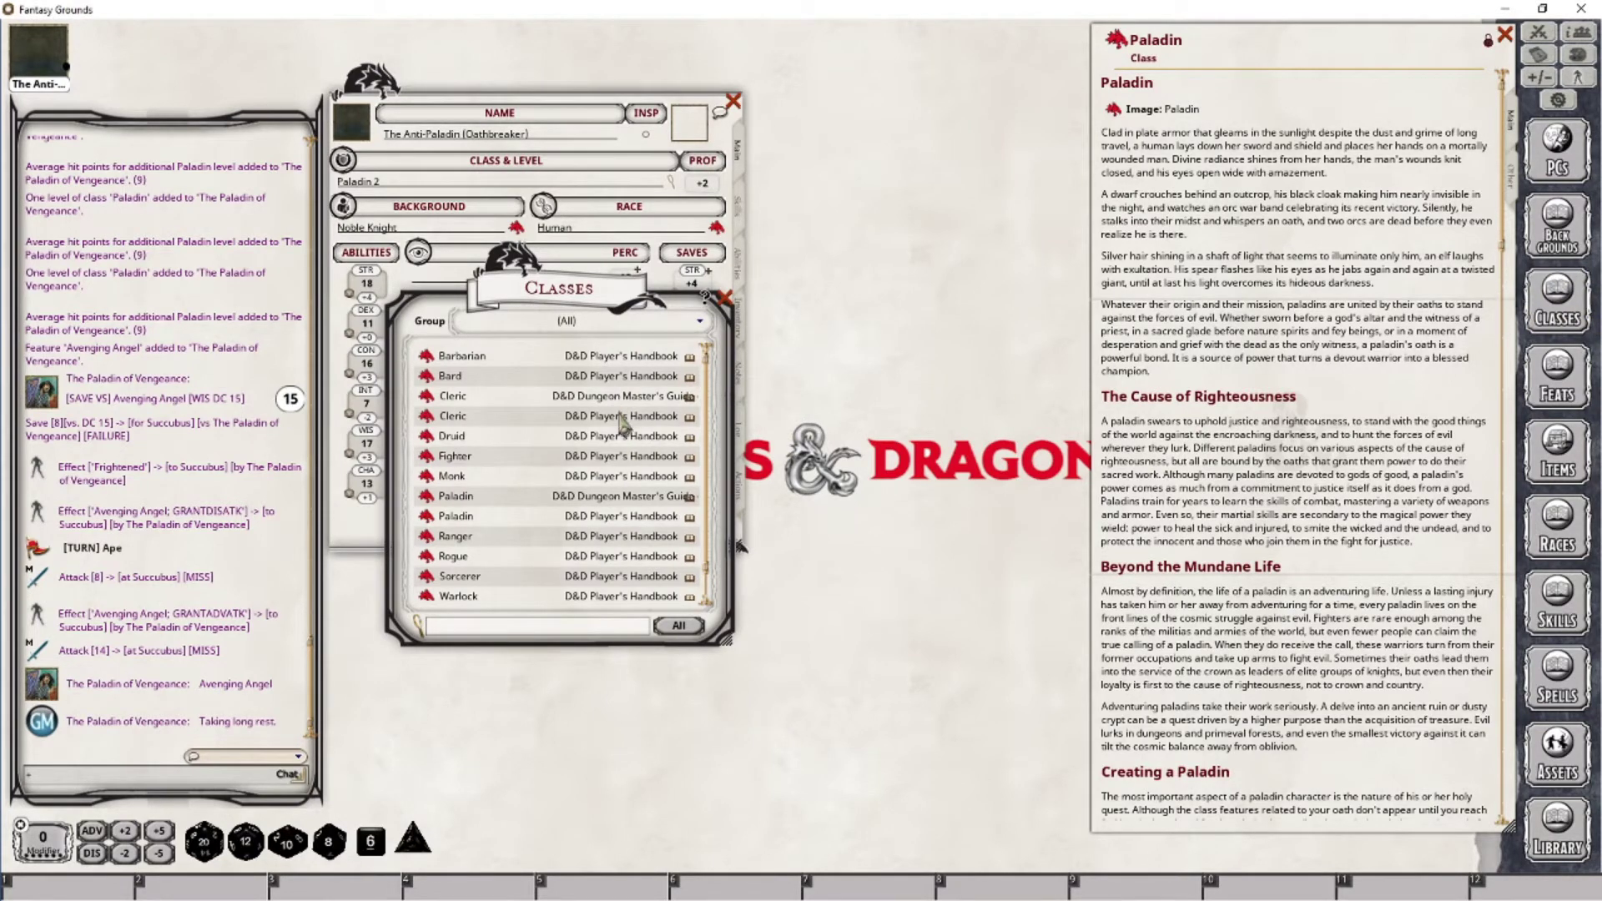
left_click(1563, 830)
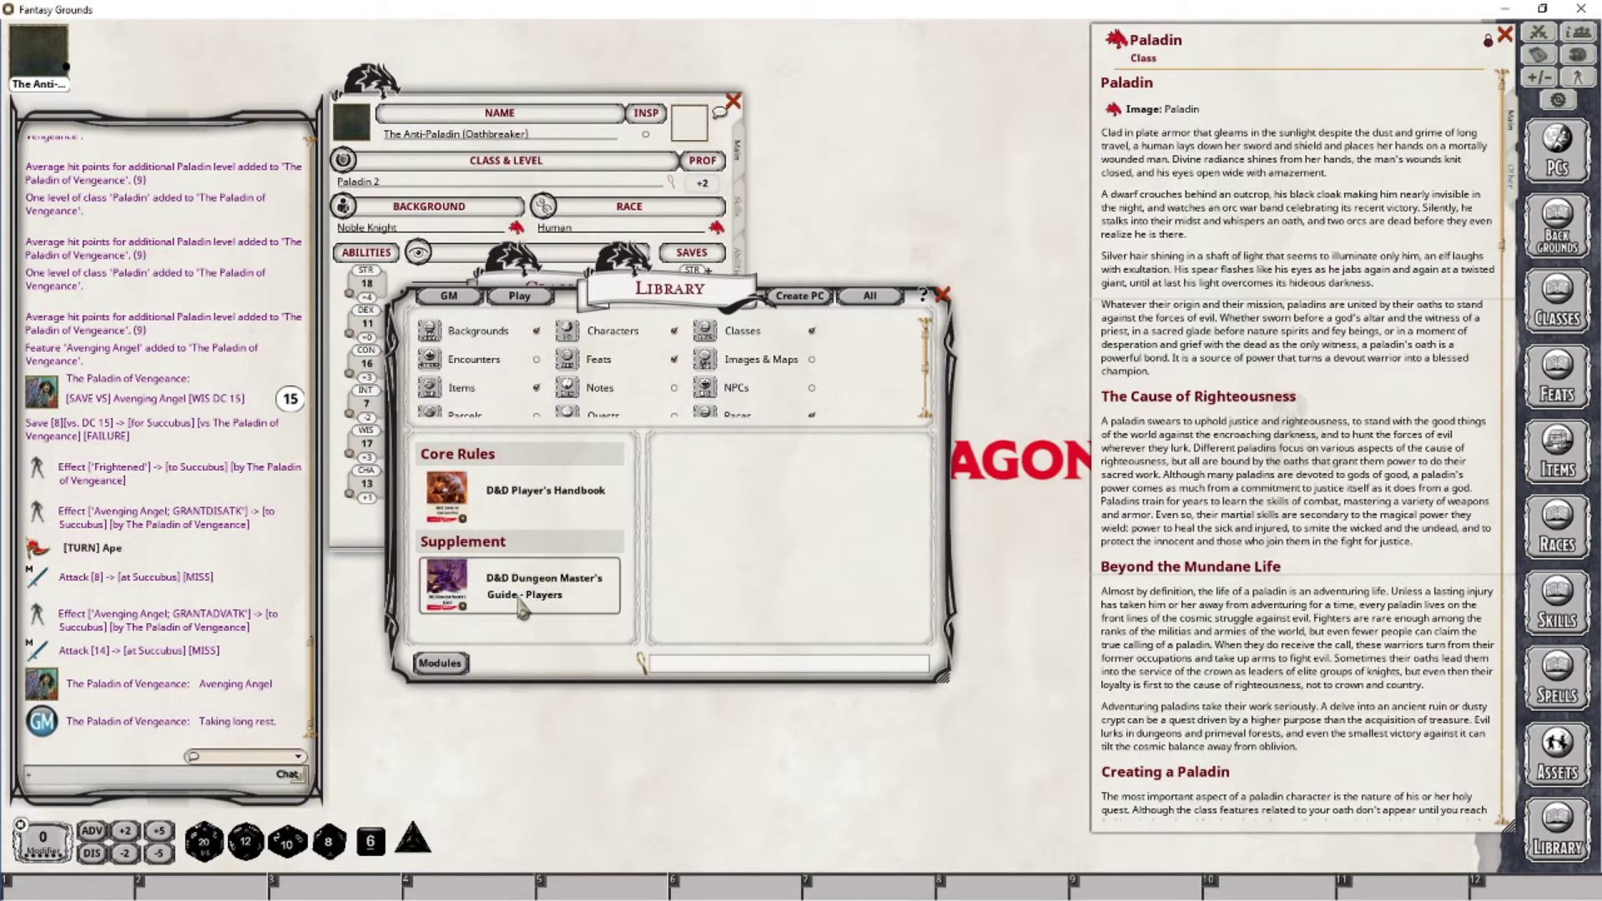
left_click(942, 295)
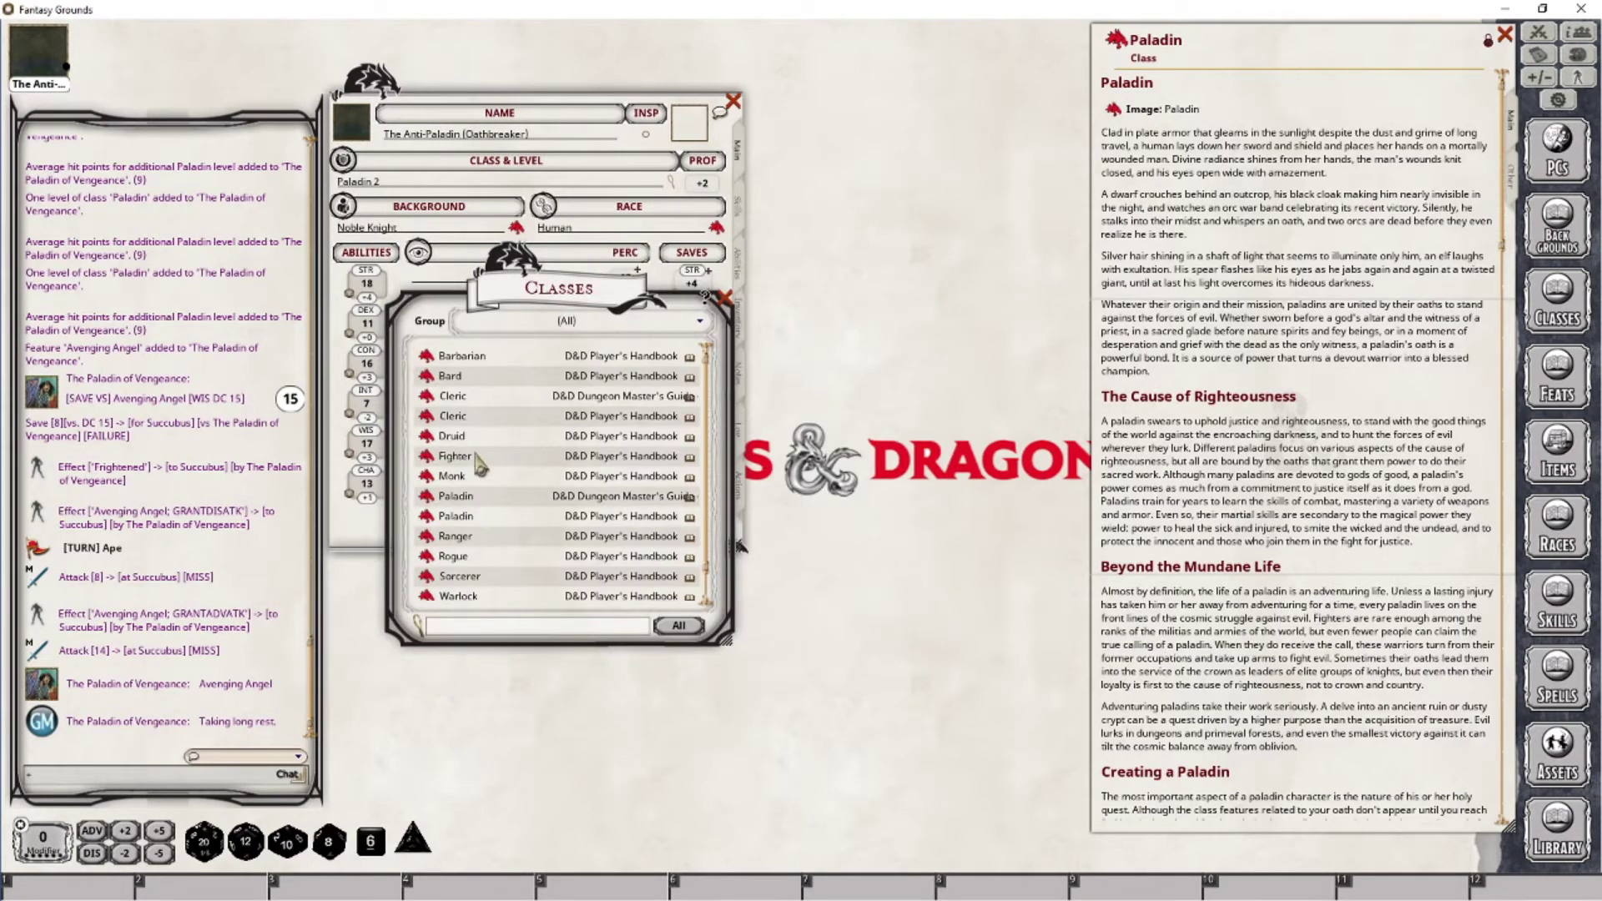
left_click(428, 499)
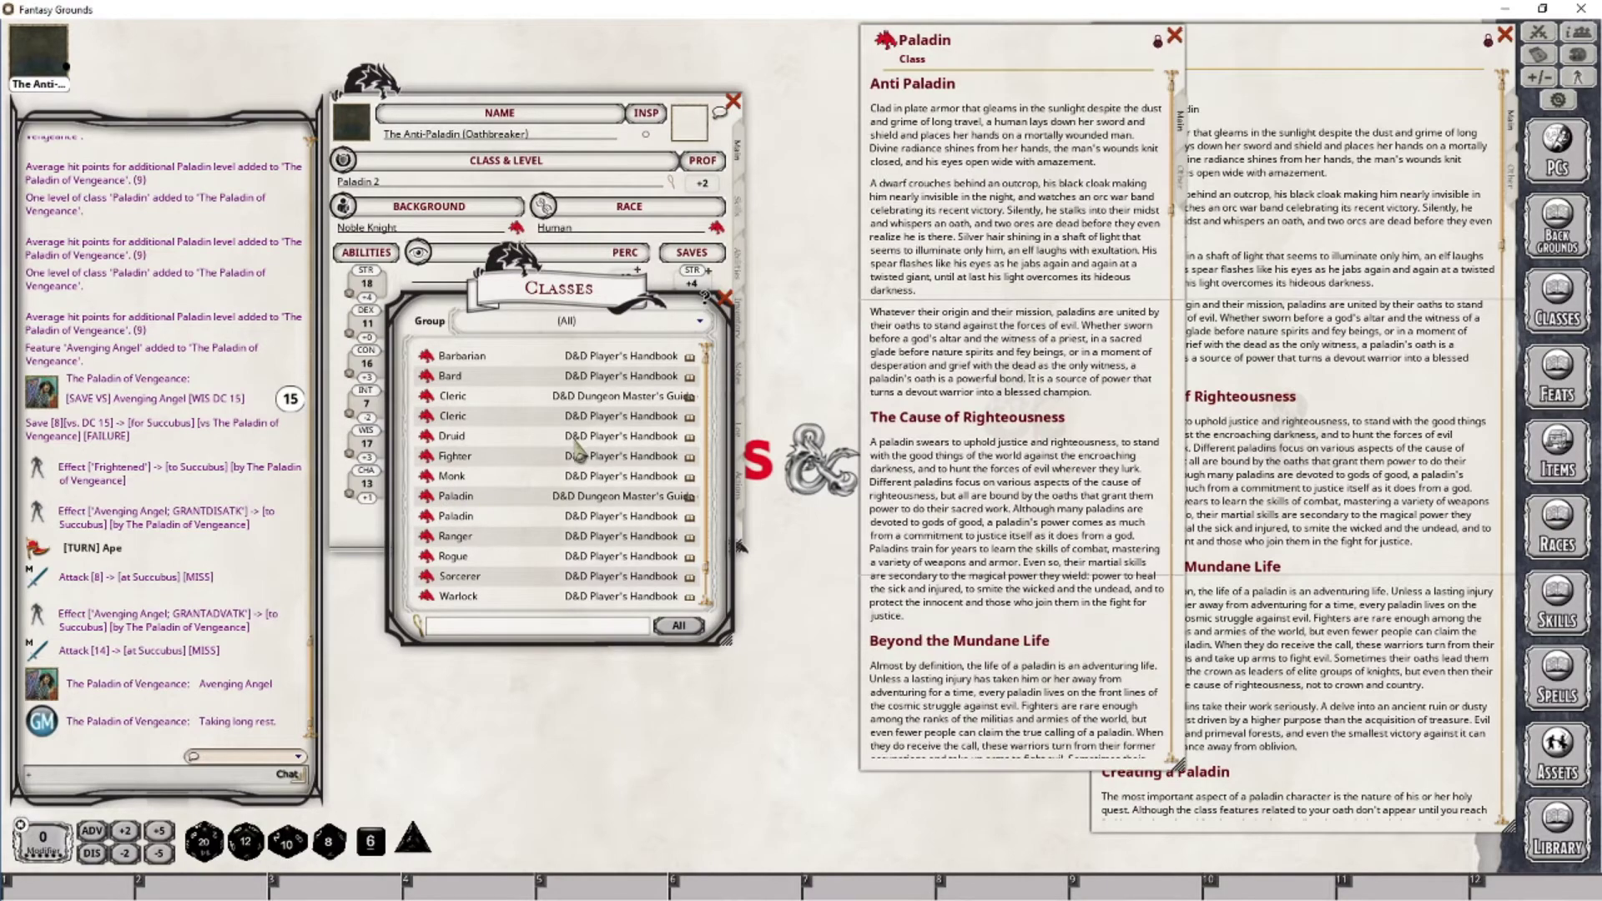
left_click_drag(968, 46, 869, 46)
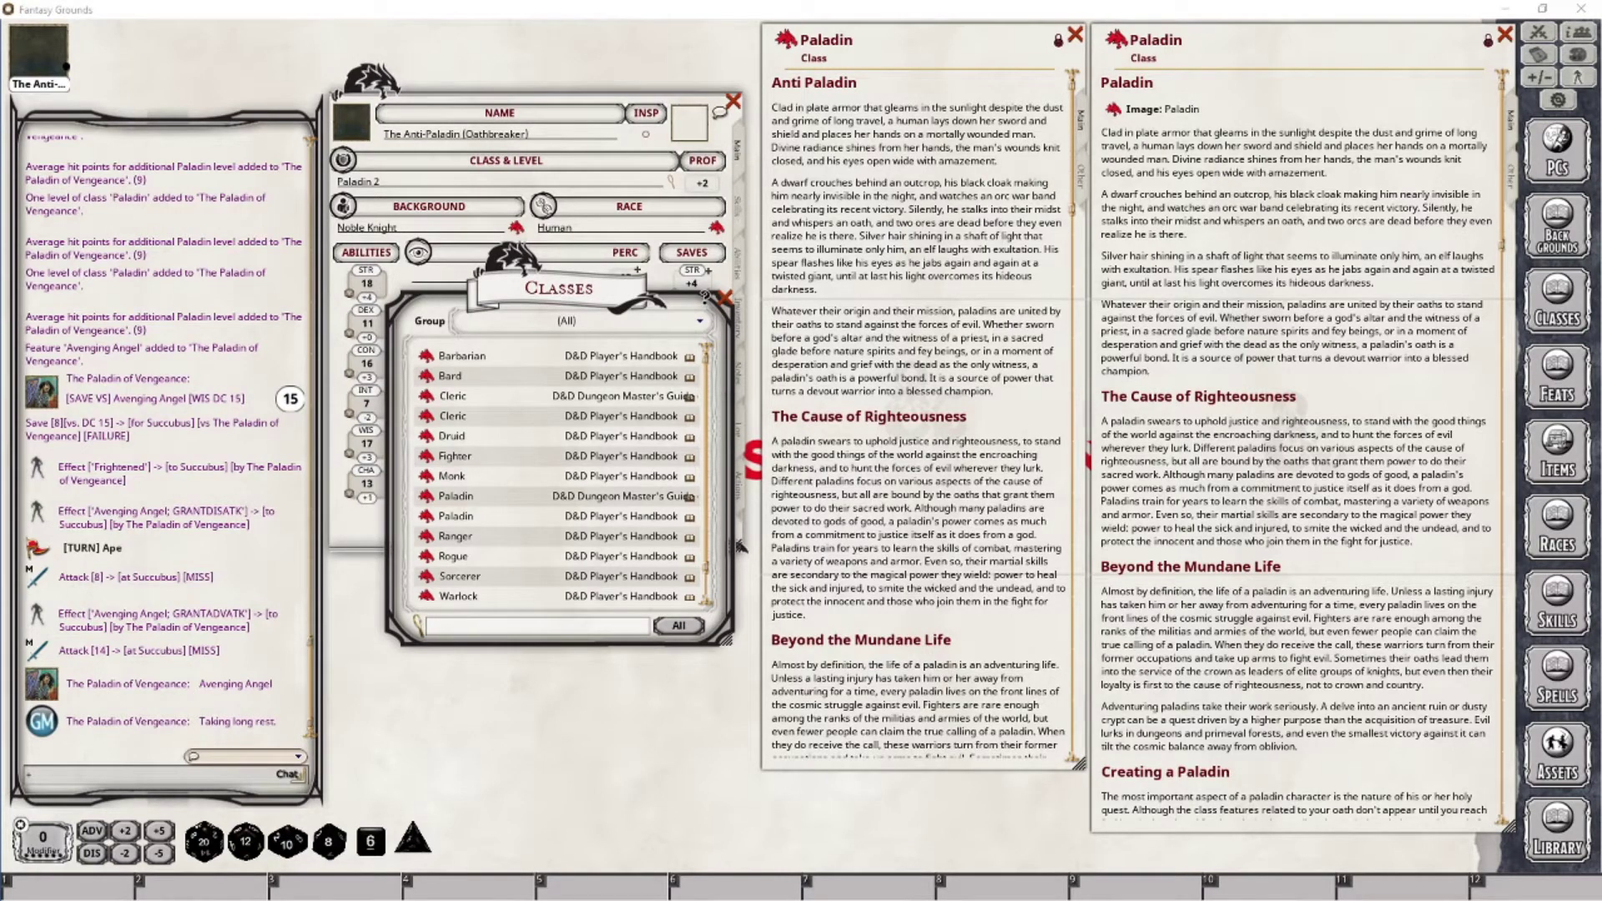
Step: Read through the Dungeon Master's Guide Paladin class down to its Features and Sacred Oaths sections
left_click(994, 177)
scroll(996, 388, "down", 2)
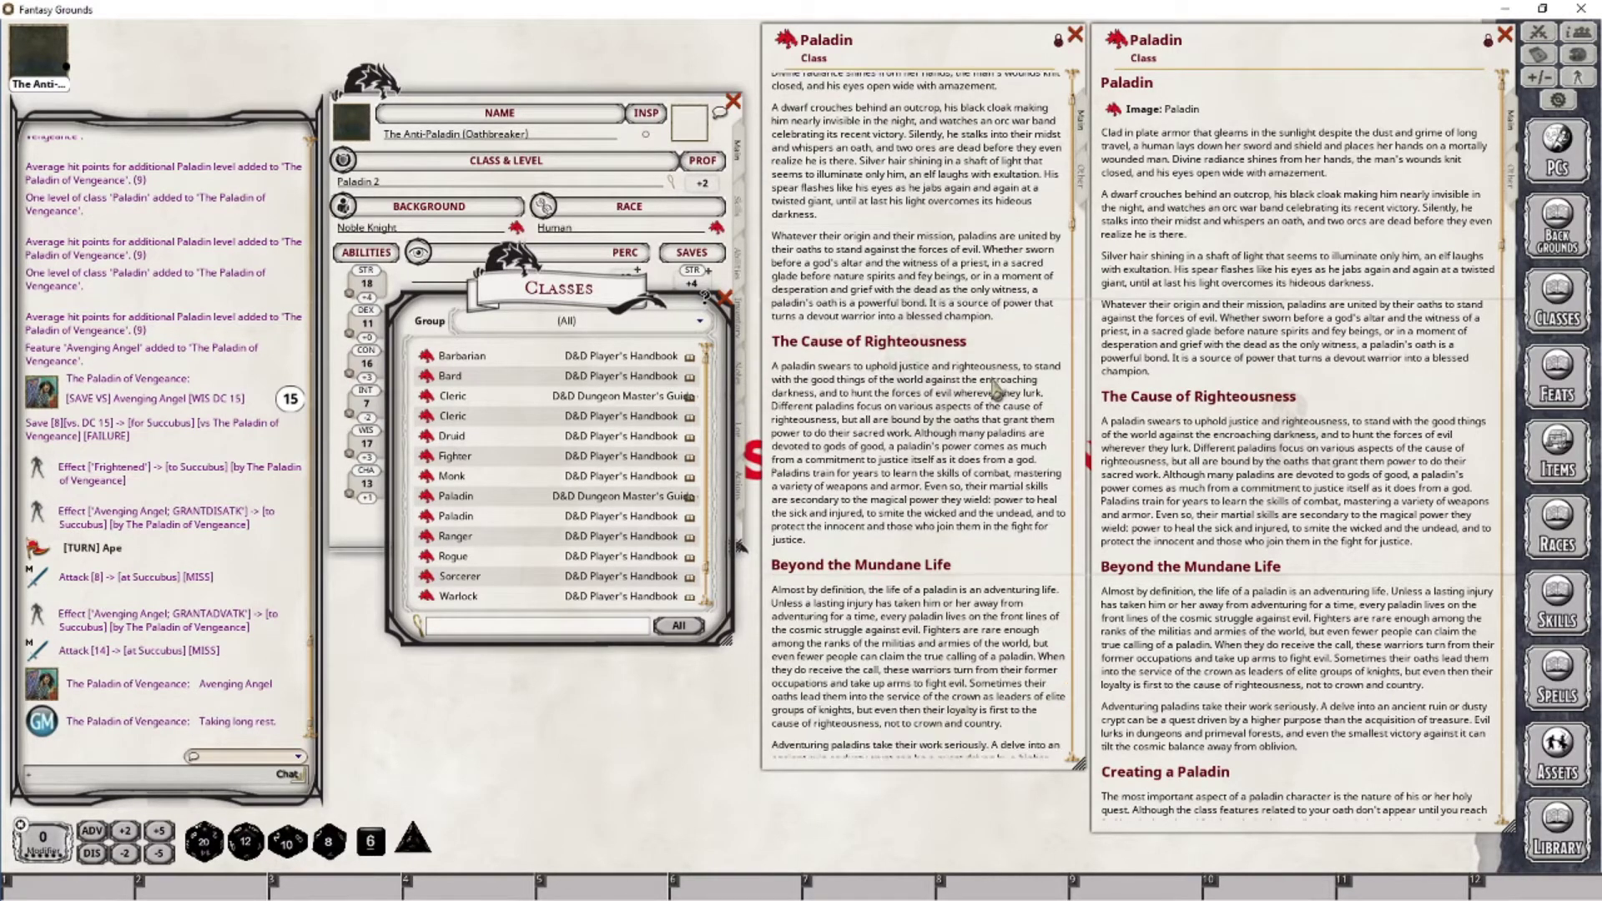
scroll(995, 389, "down", 6)
scroll(972, 510, "down", 7)
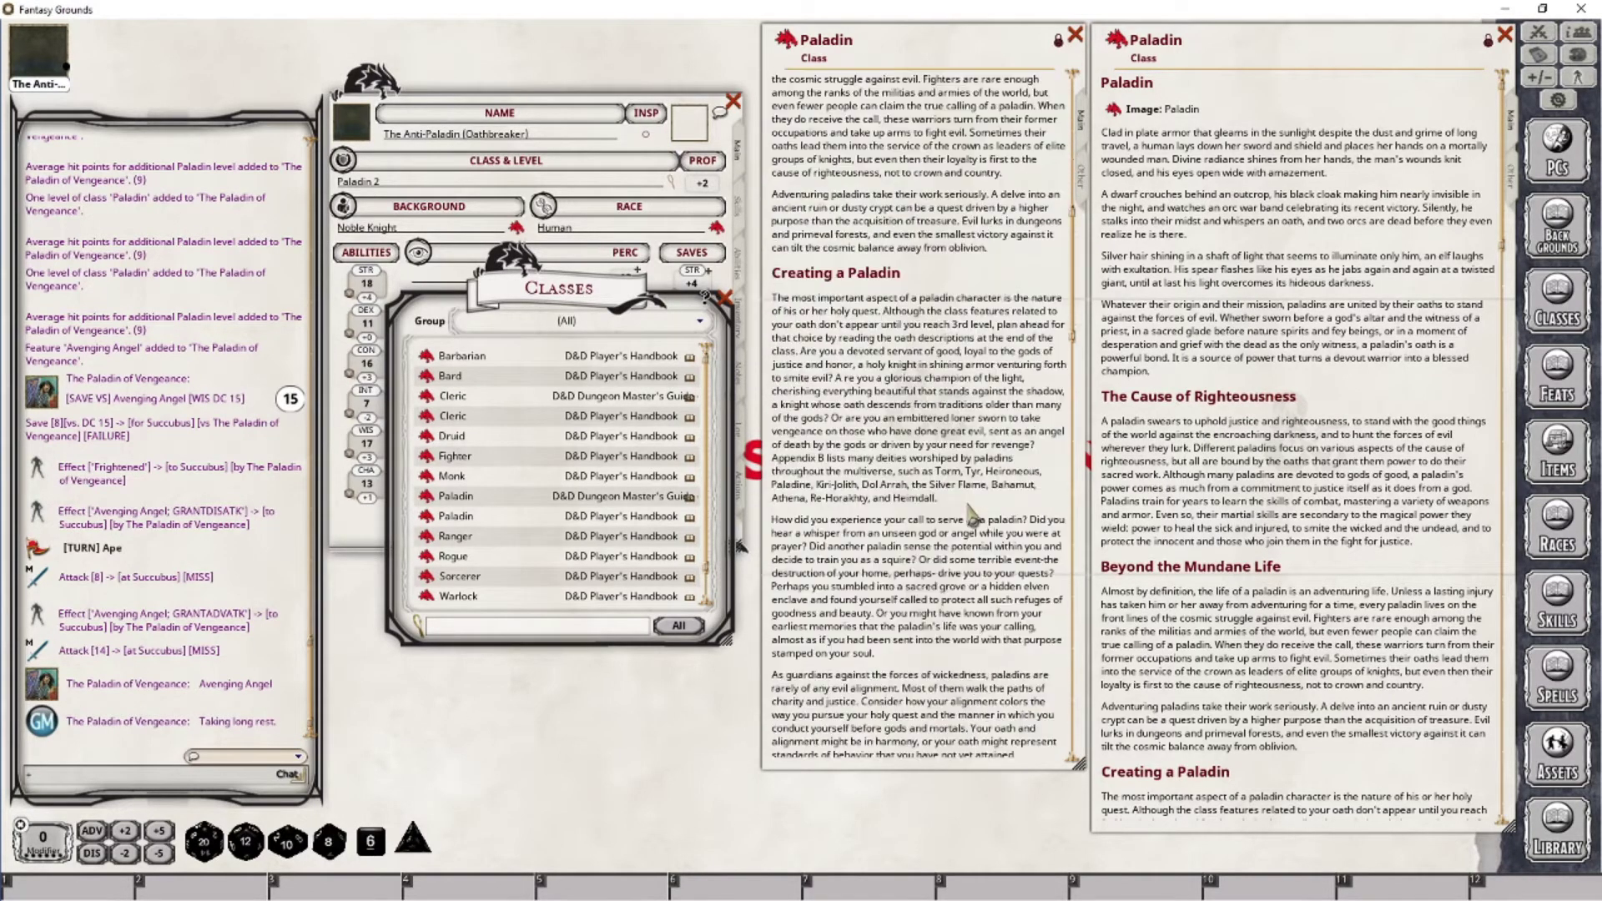
scroll(973, 511, "down", 20)
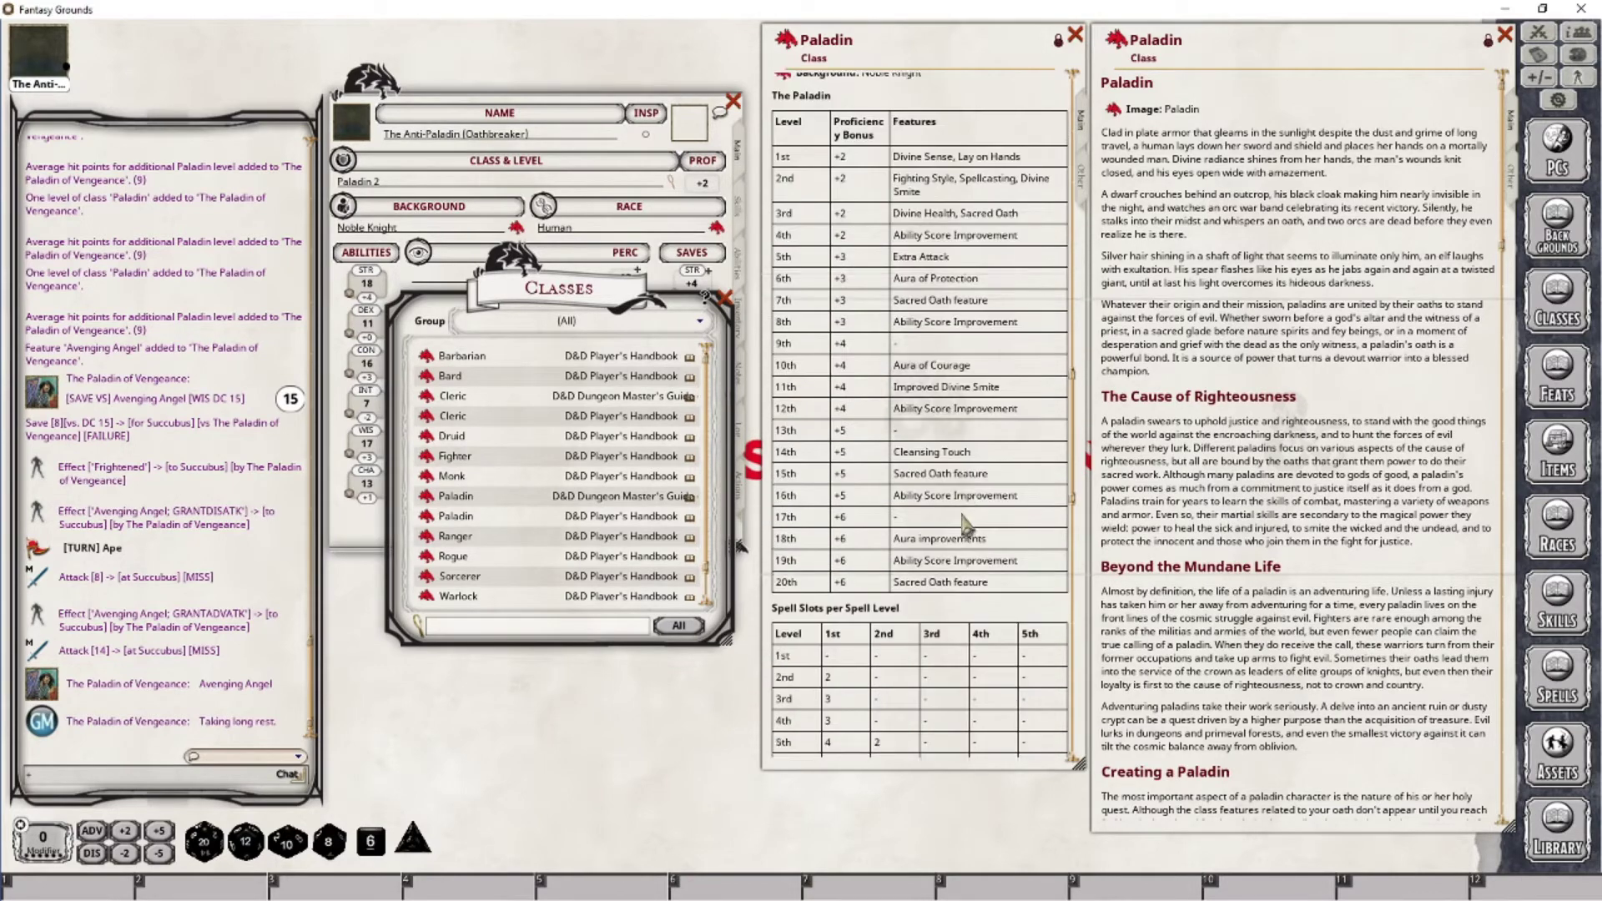
scroll(968, 526, "down", 18)
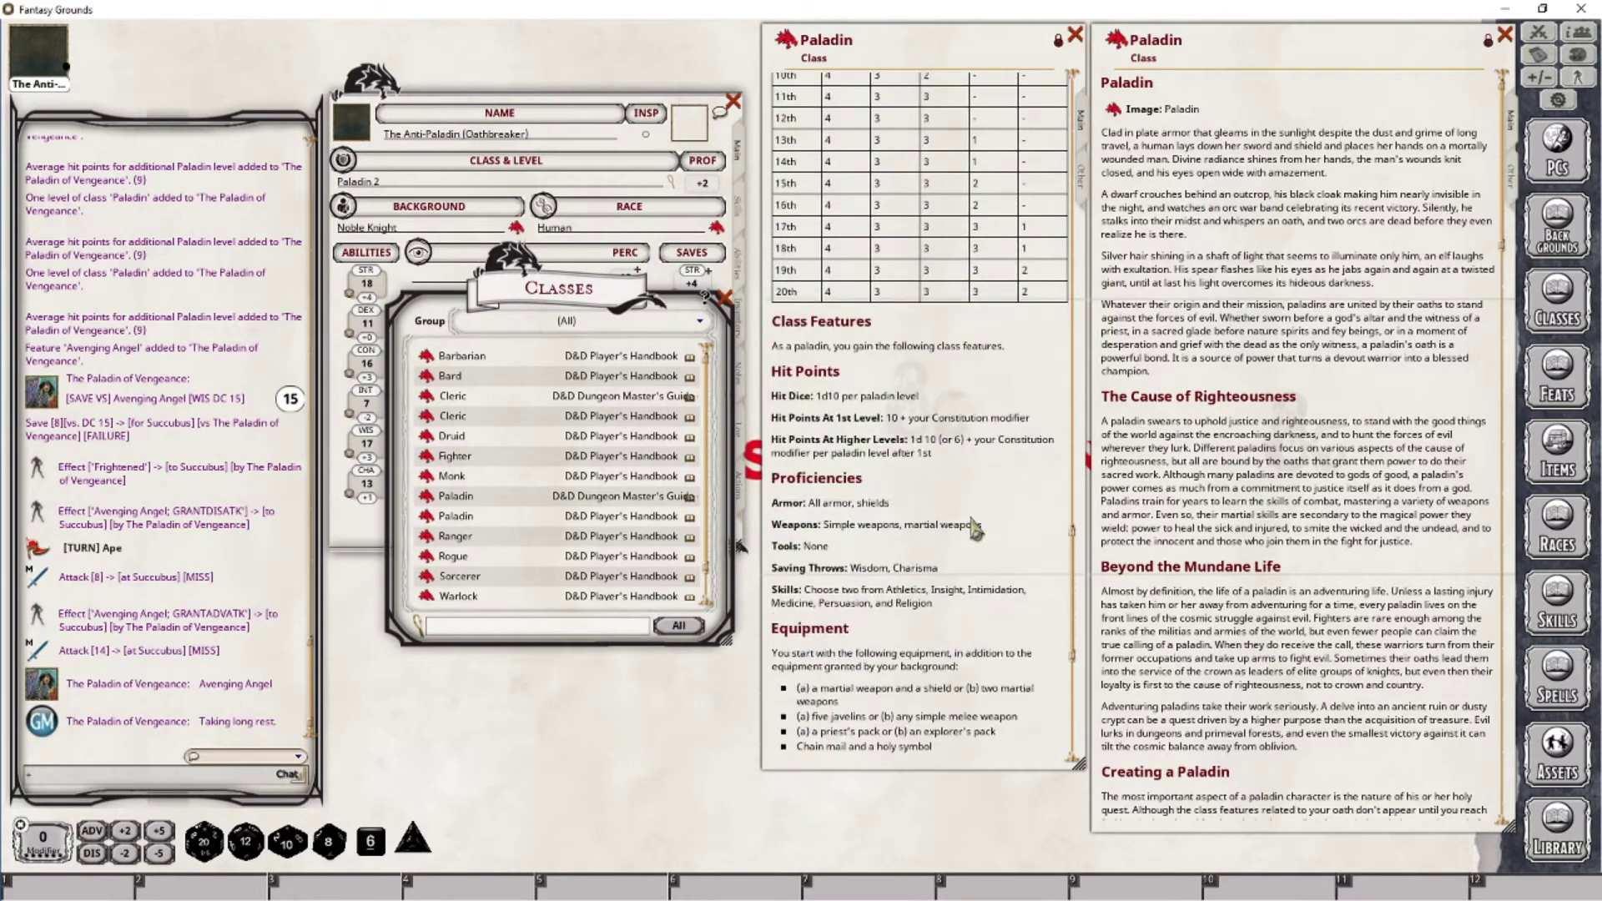
scroll(968, 526, "down", 10)
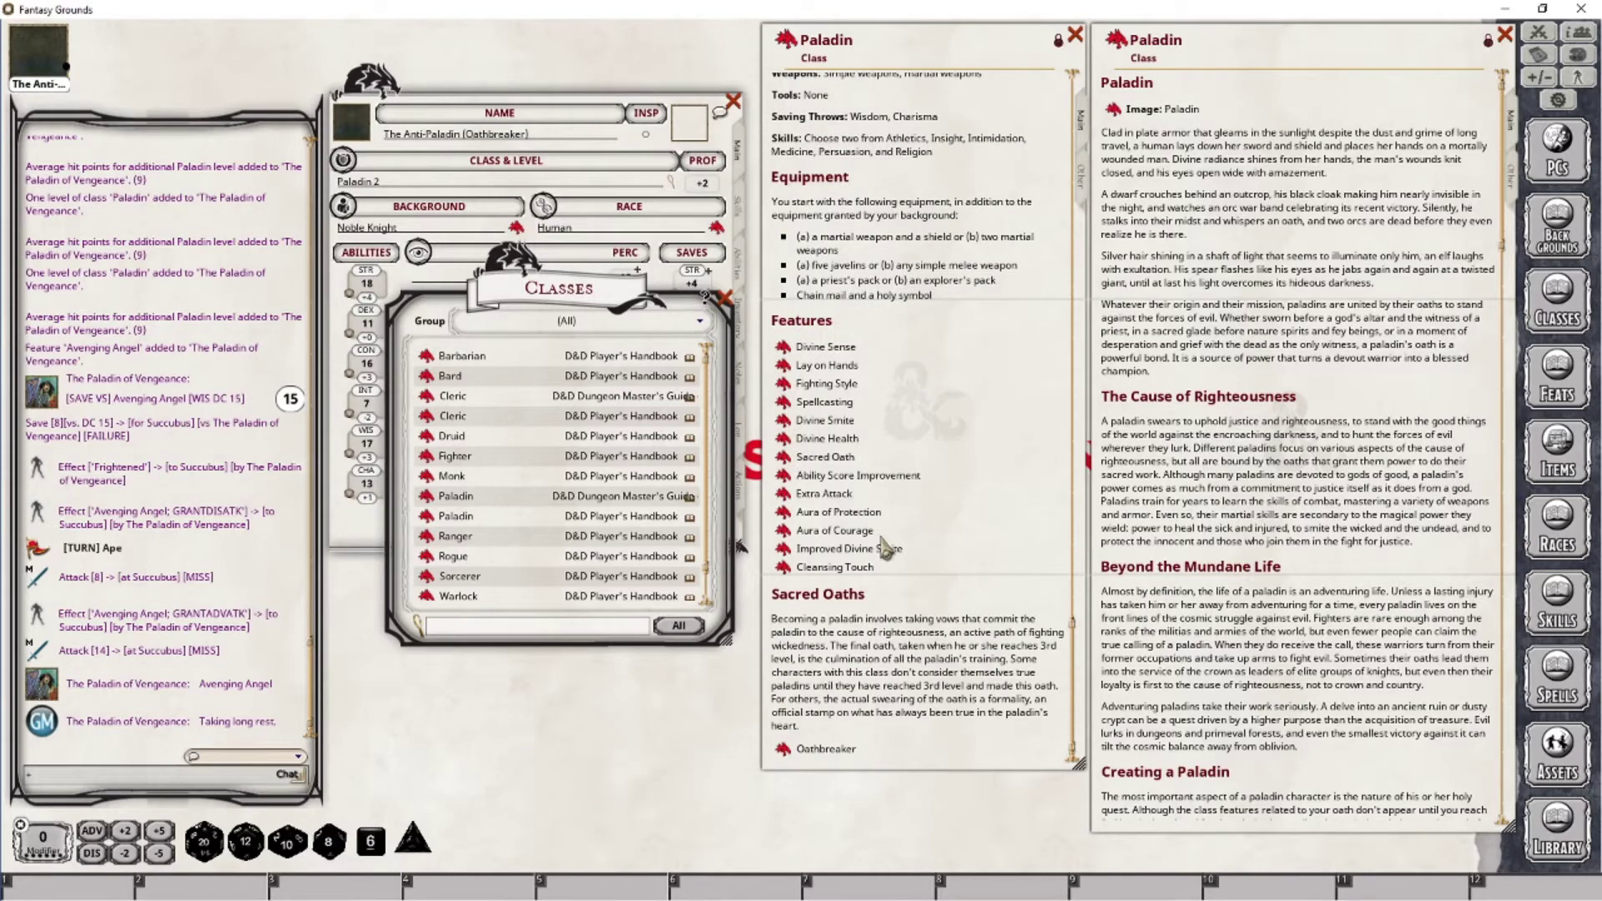
Step: Open the Oathbreaker specialization beside the Player's Handbook Paladin, and close its parent class record and the class list
left_click(829, 745)
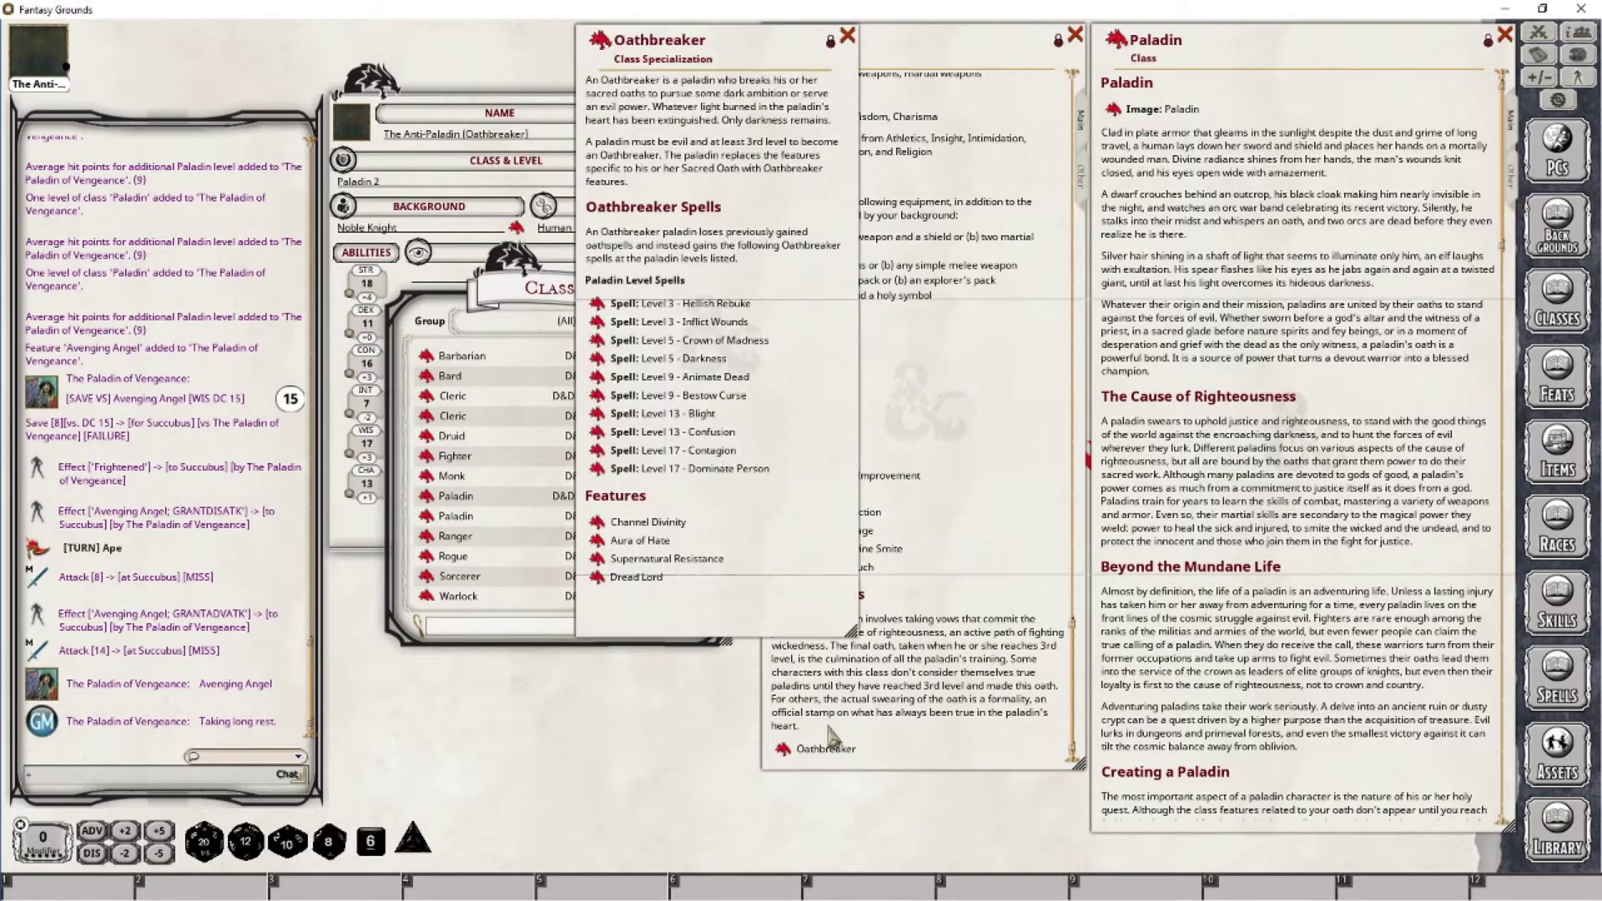
left_click_drag(747, 52, 985, 101)
left_click(1078, 46)
left_click(1076, 38)
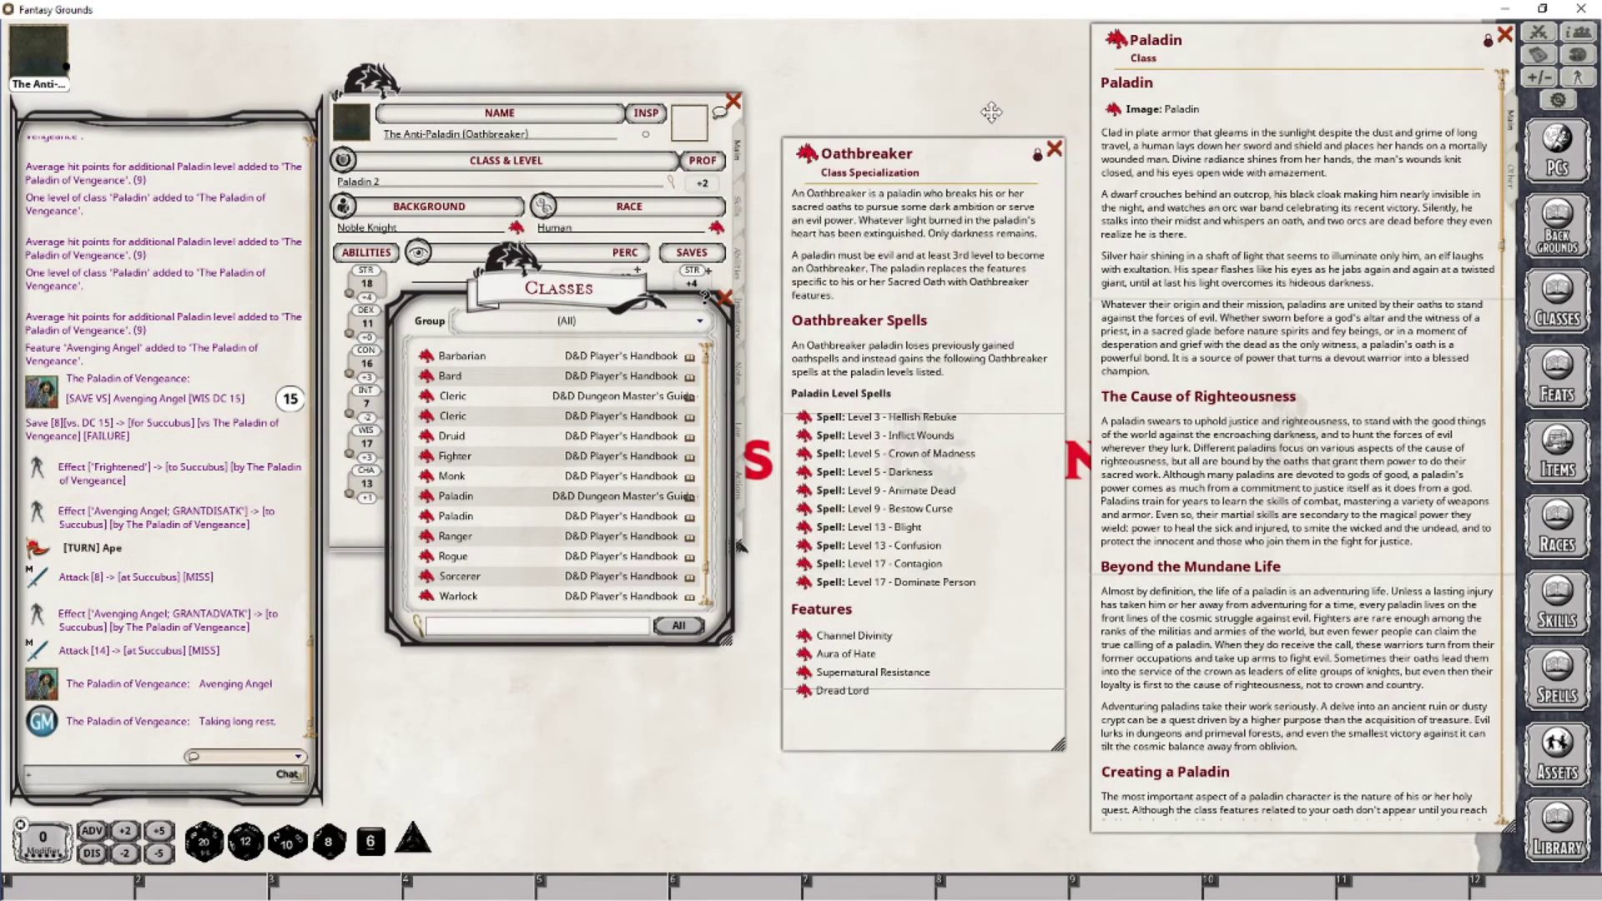
left_click_drag(987, 159, 1005, 39)
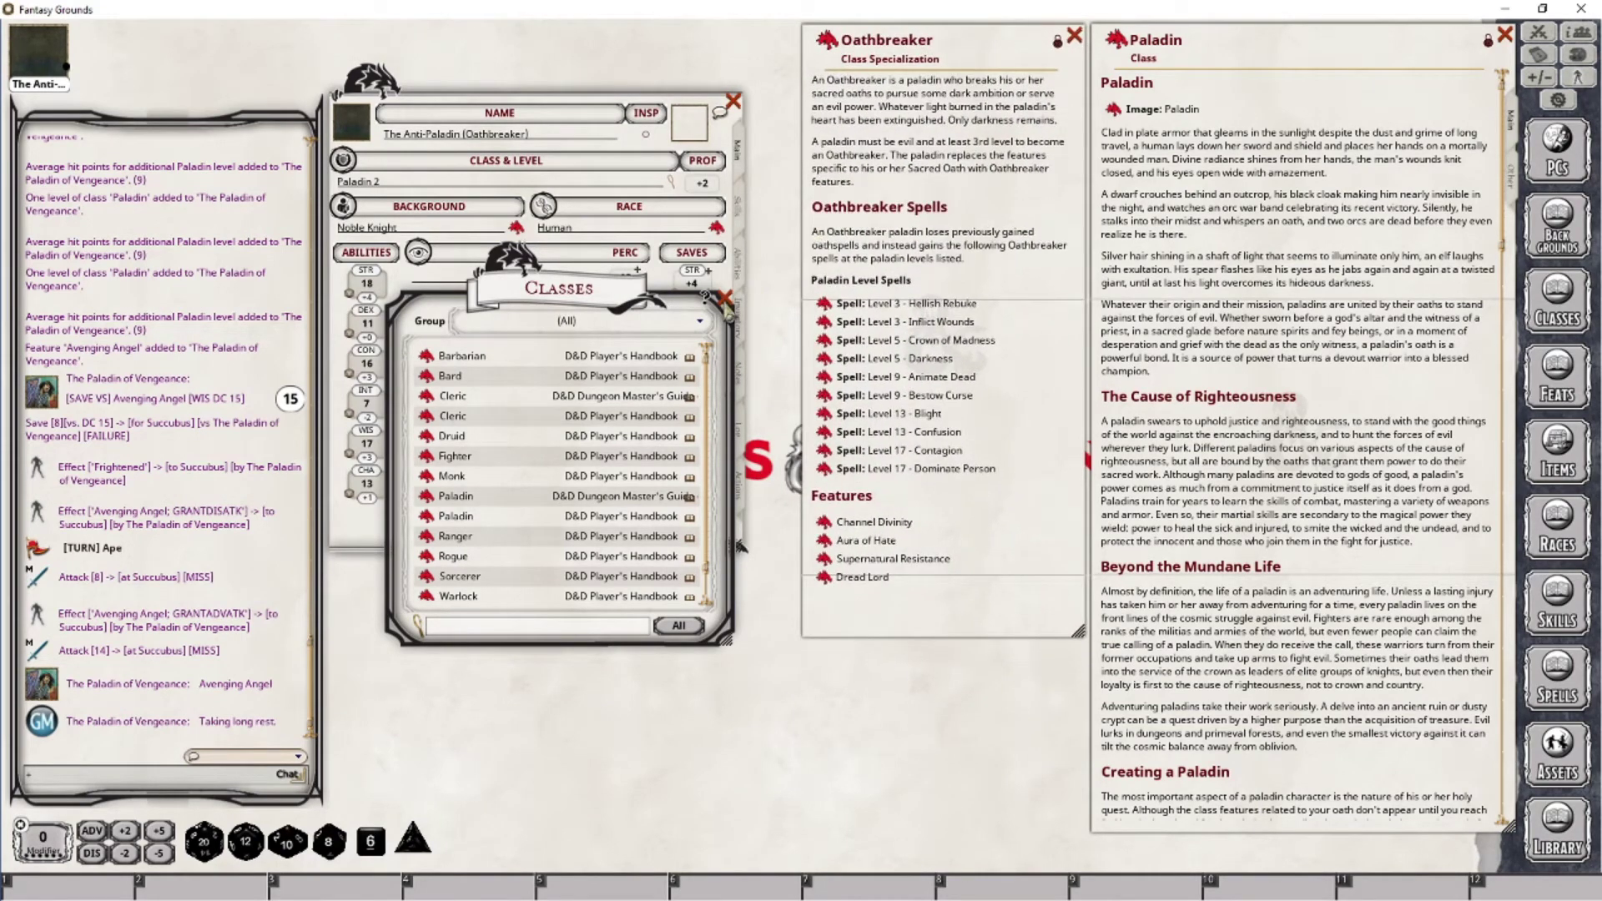
left_click(726, 298)
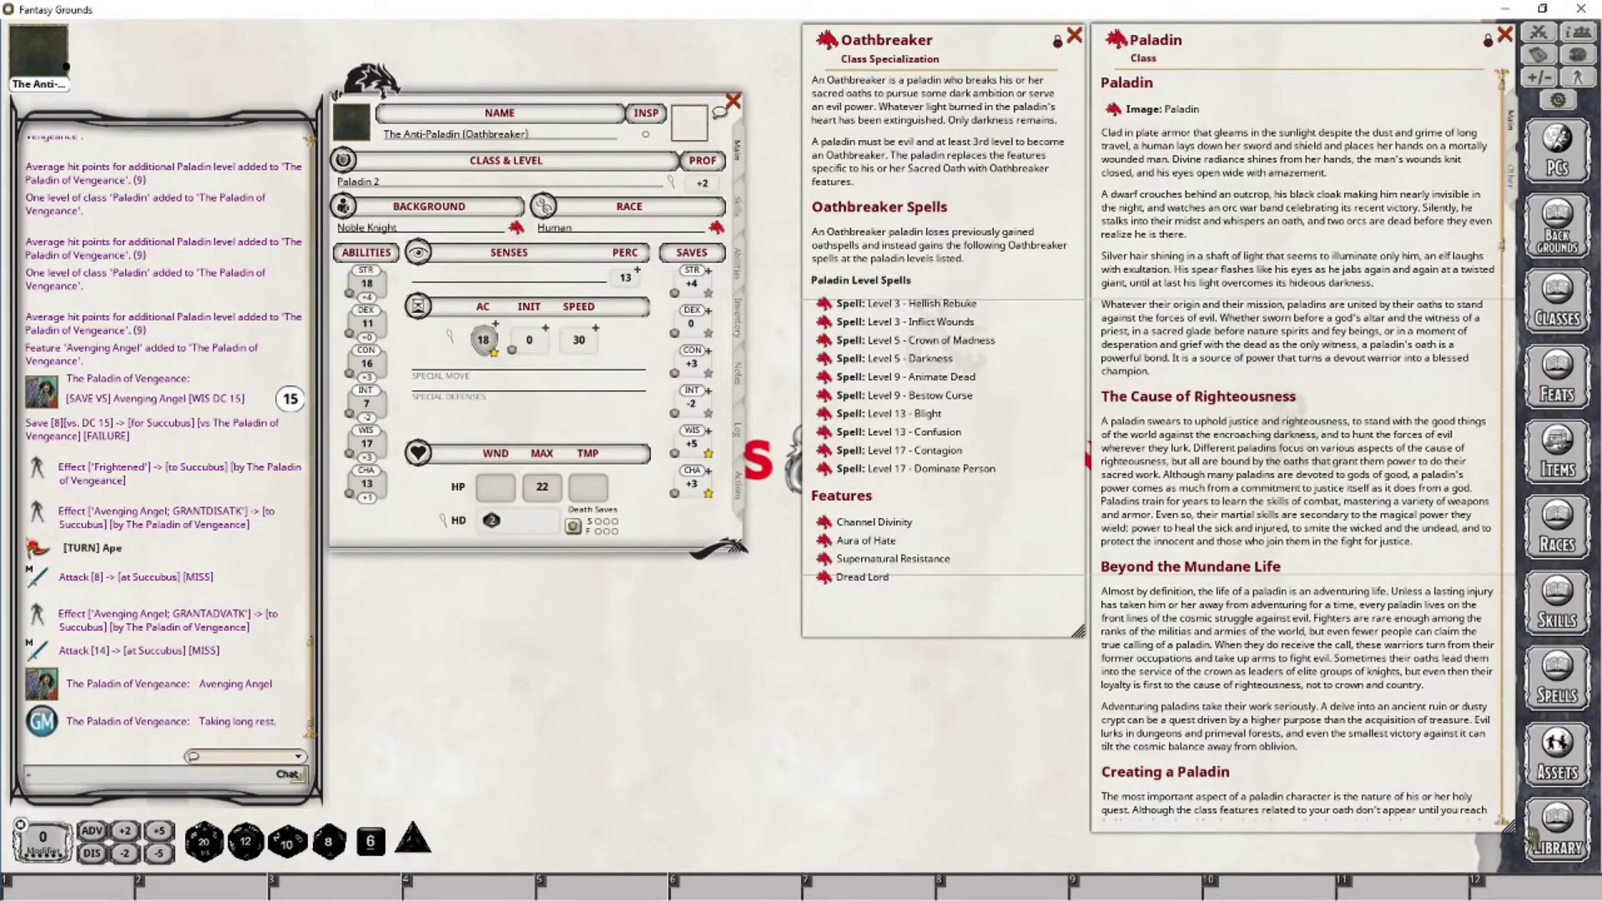
Step: Open the D&D Player's Handbook reference manual from the library and search it for "Alignment"
left_click(1558, 837)
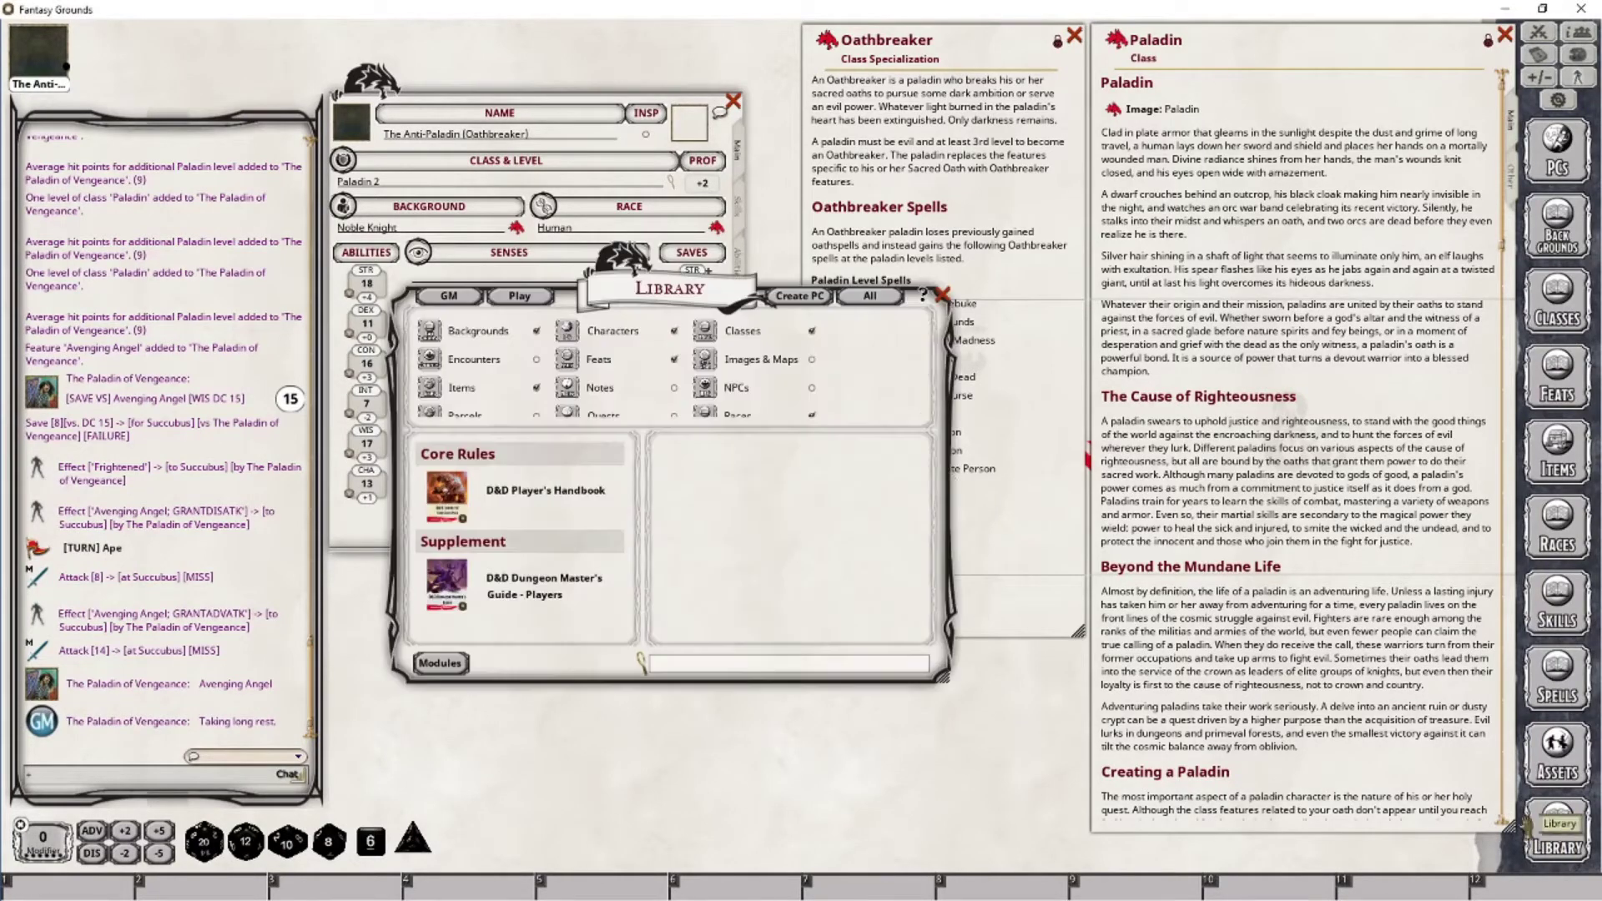
left_click(524, 501)
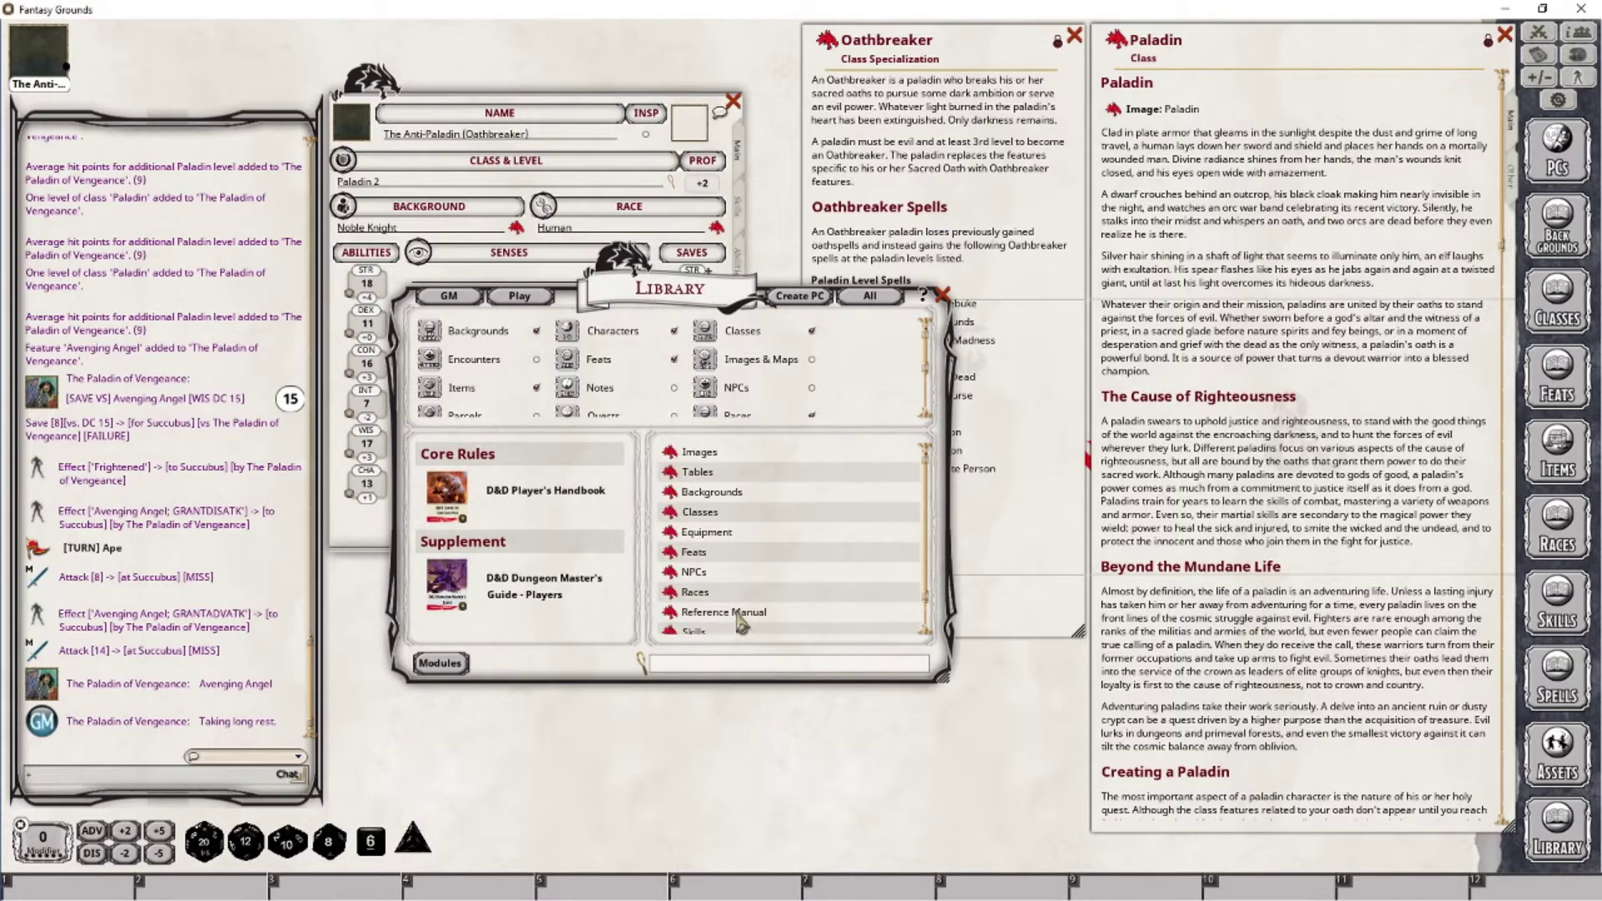
left_click(683, 613)
type("A")
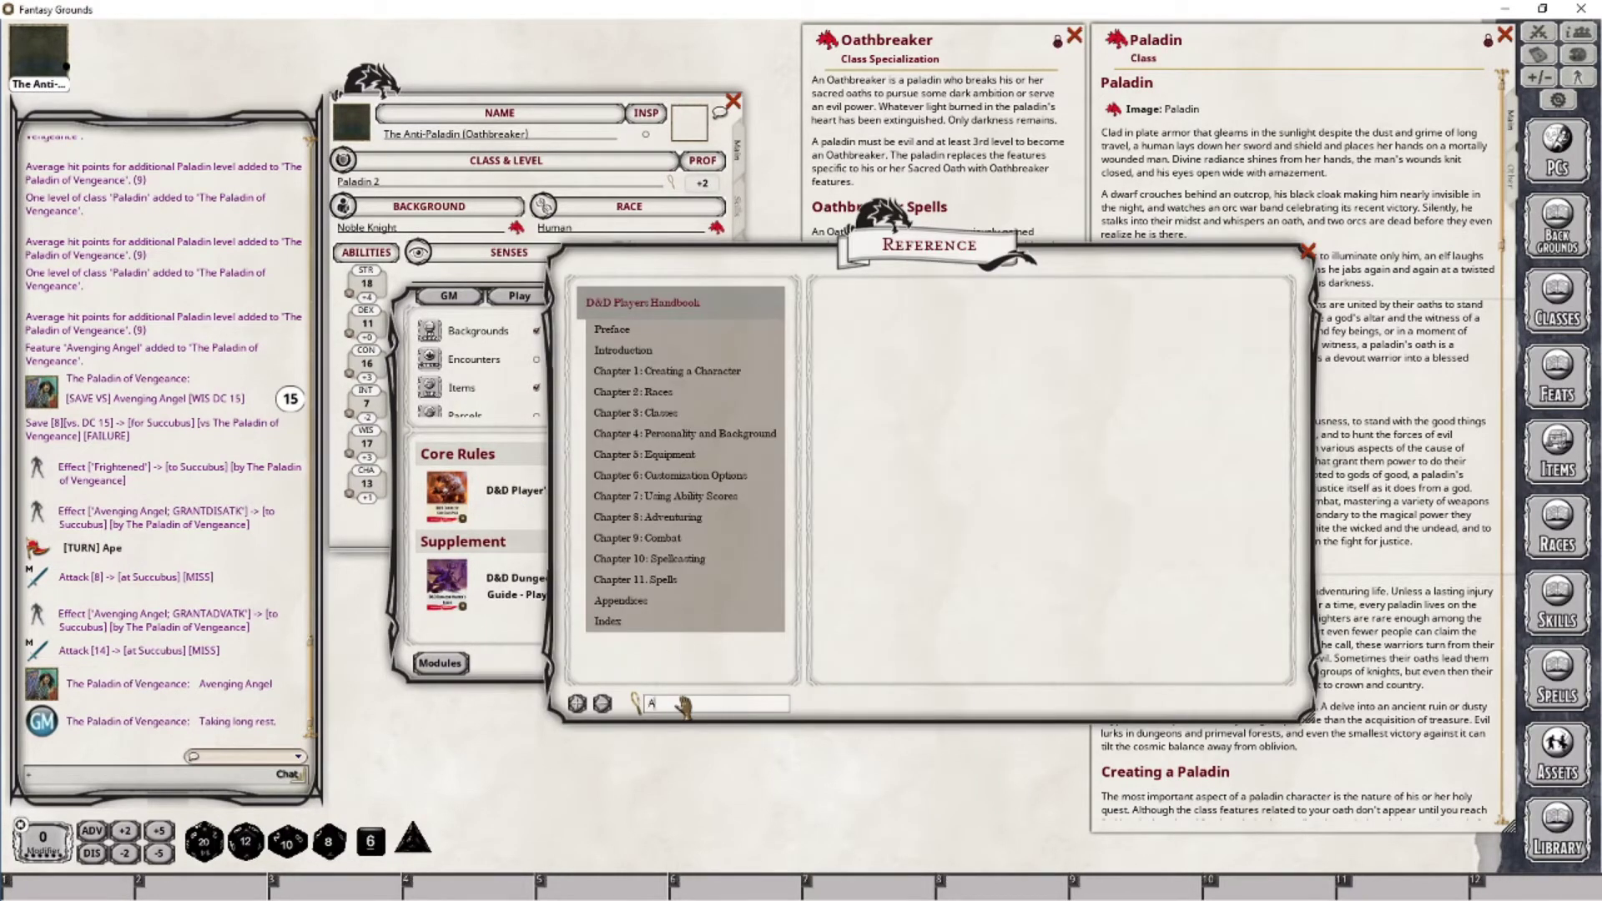
type("lignment")
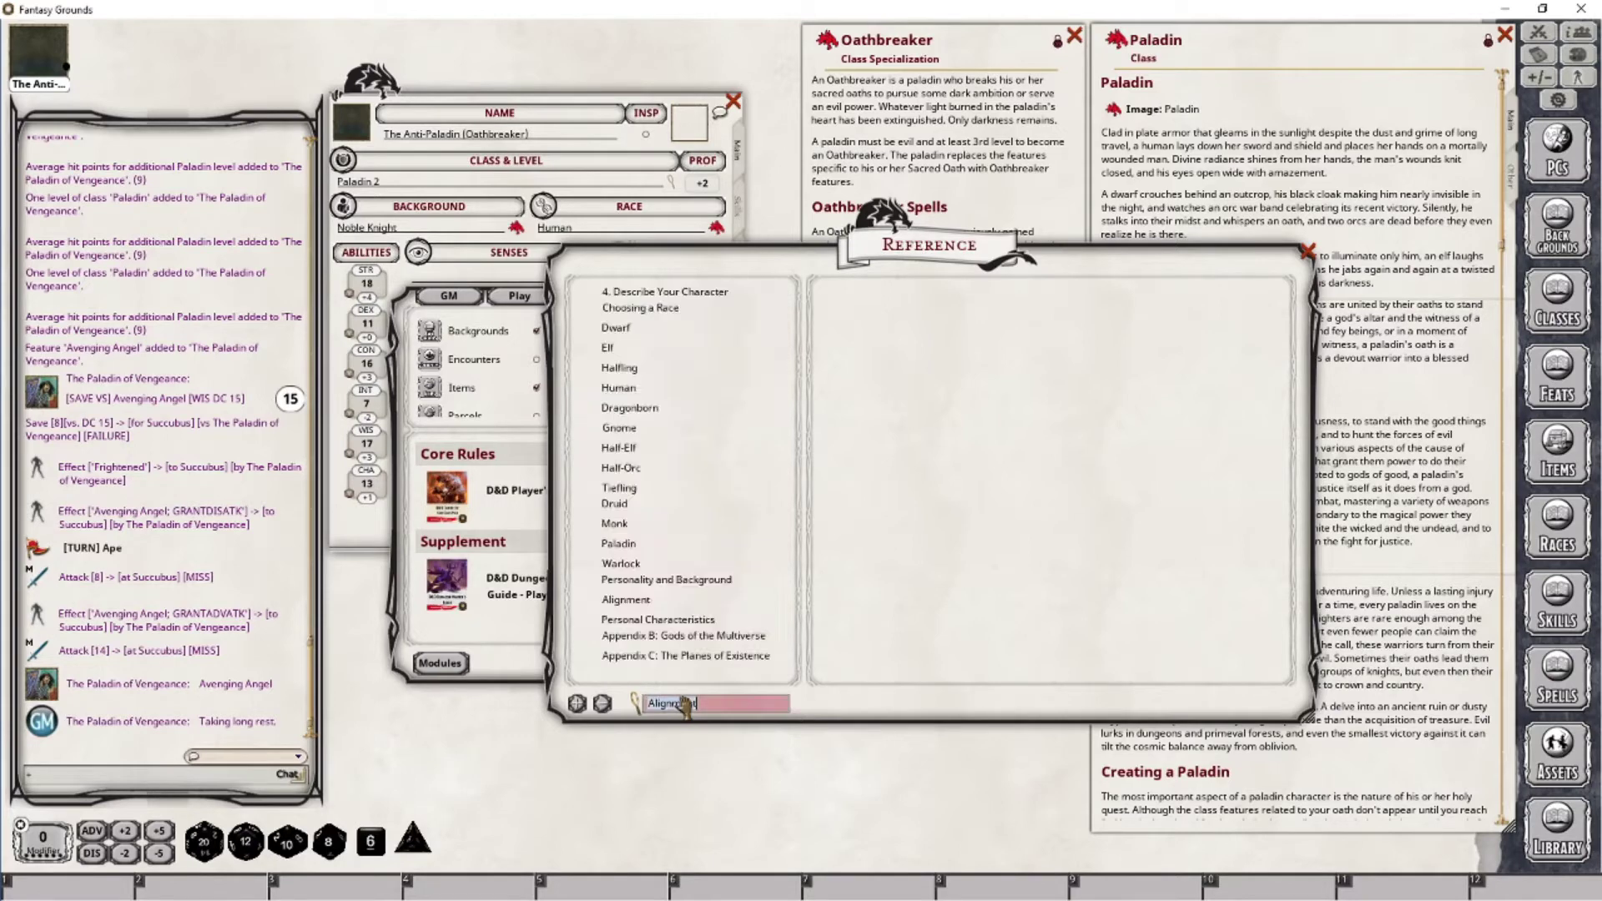
Step: Examine the alignment descriptions on the Alignment page in an enlarged reference window, and close the manual
left_click(617, 602)
scroll(993, 474, "down", 5)
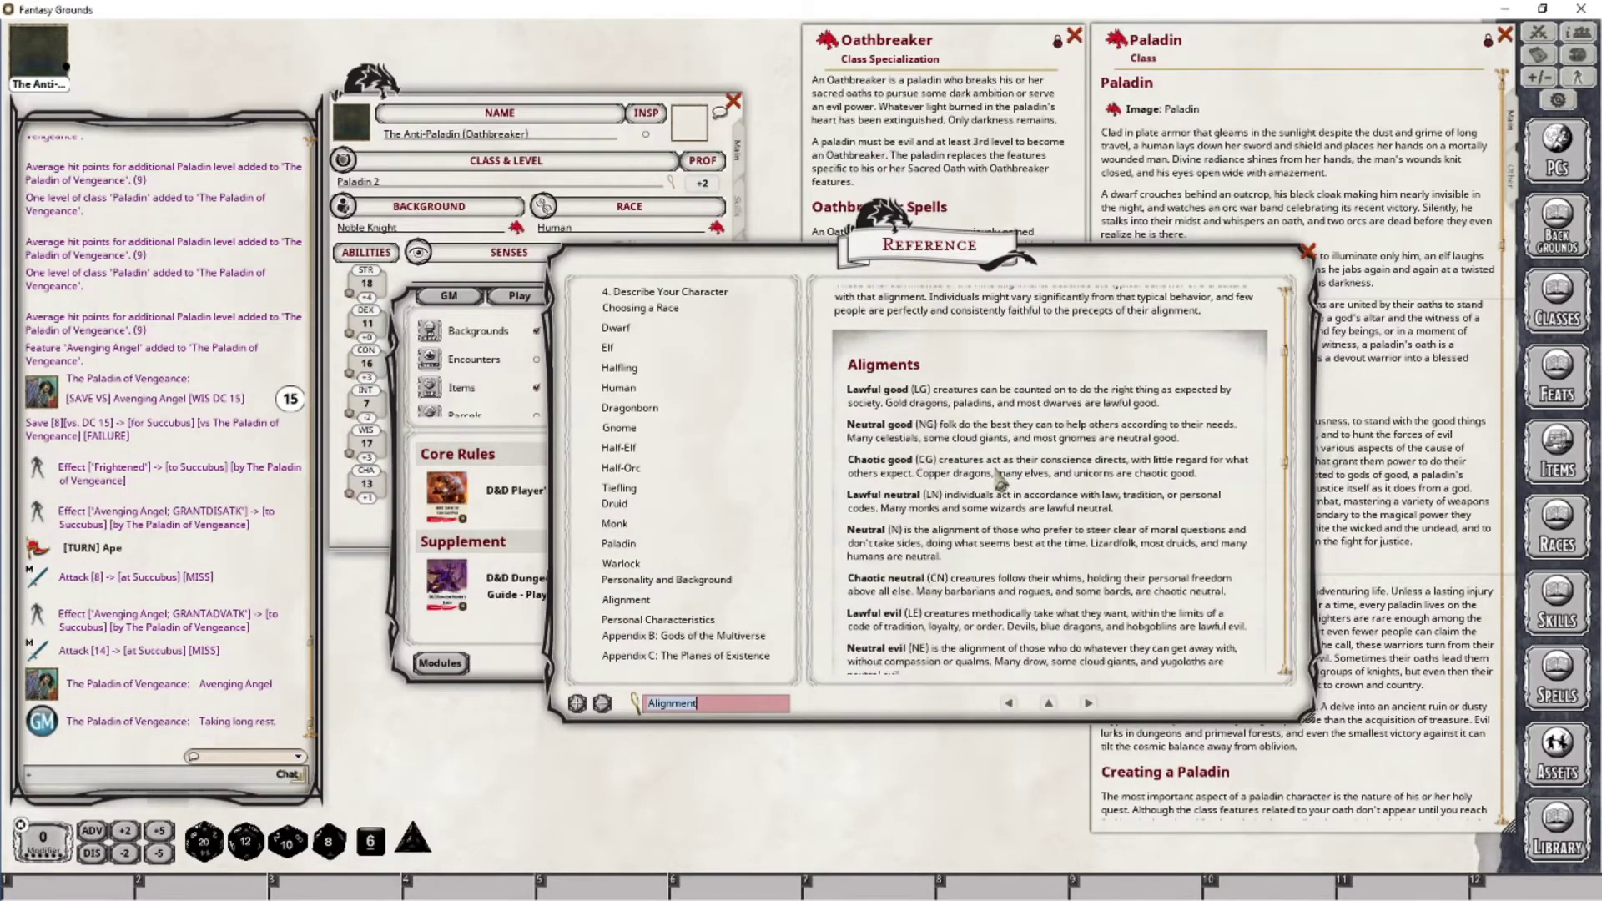
scroll(908, 474, "down", 1)
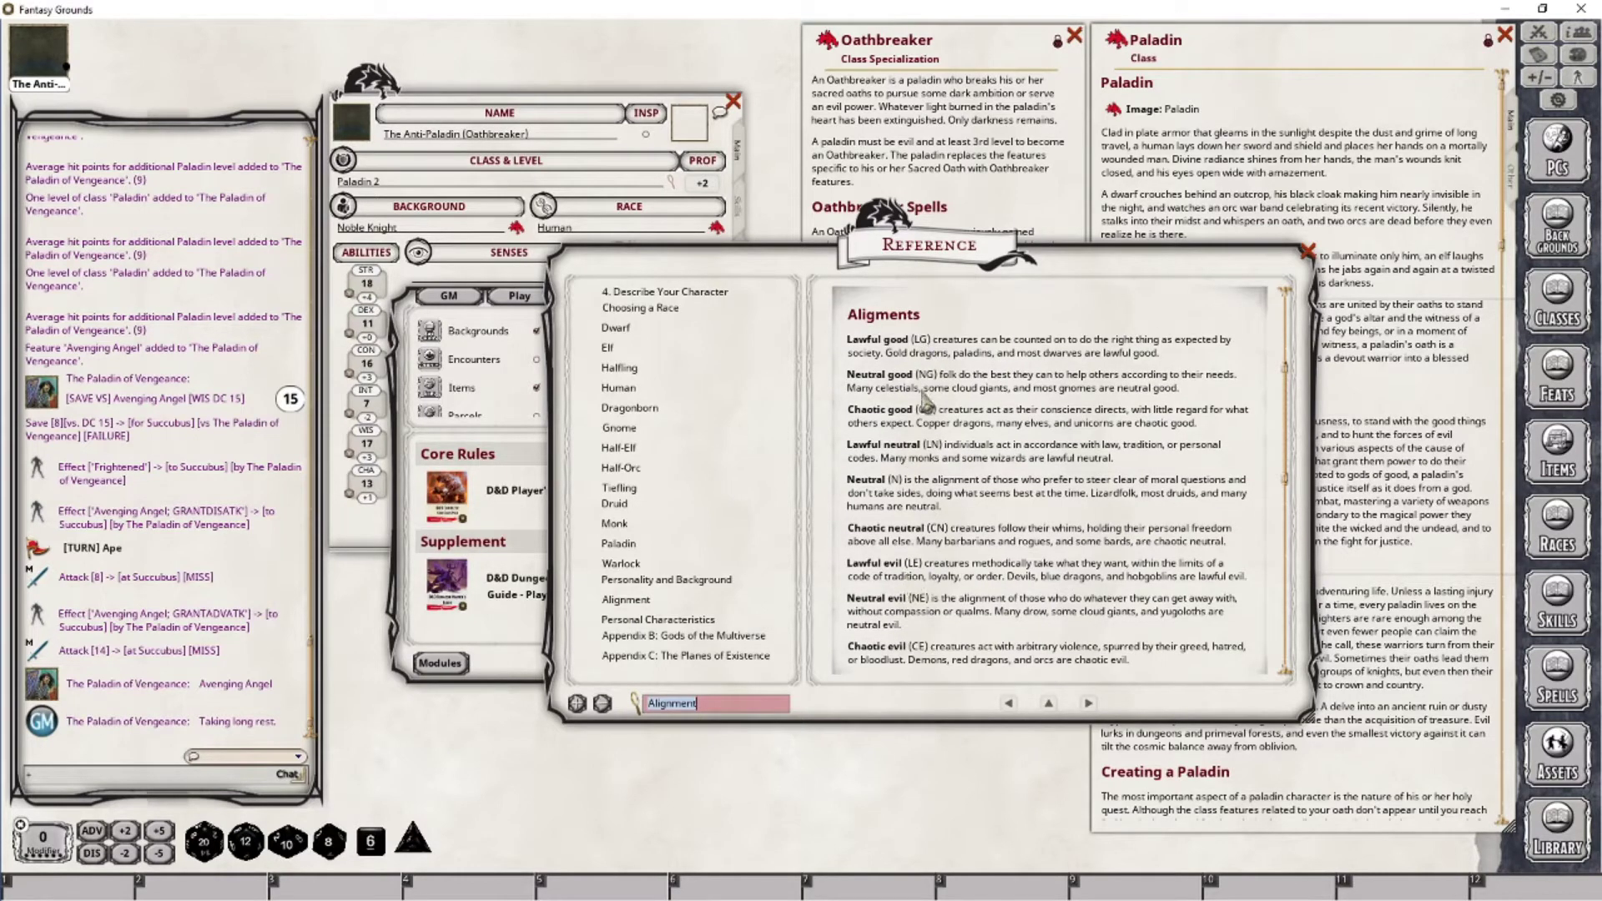
left_click_drag(966, 721, 963, 775)
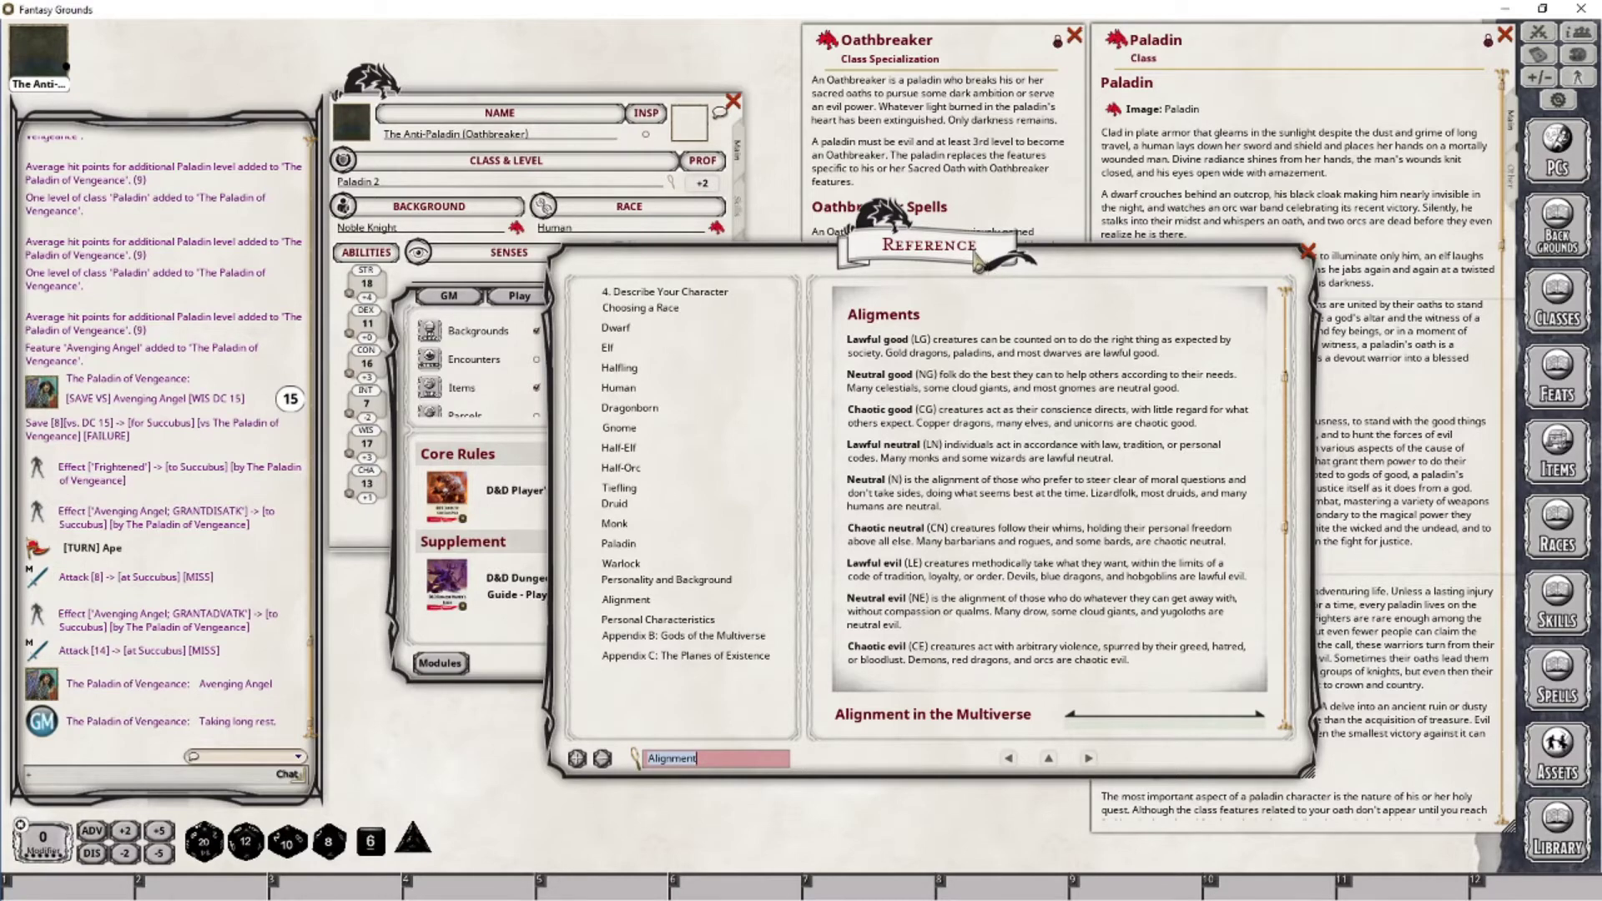
left_click_drag(977, 252, 905, 214)
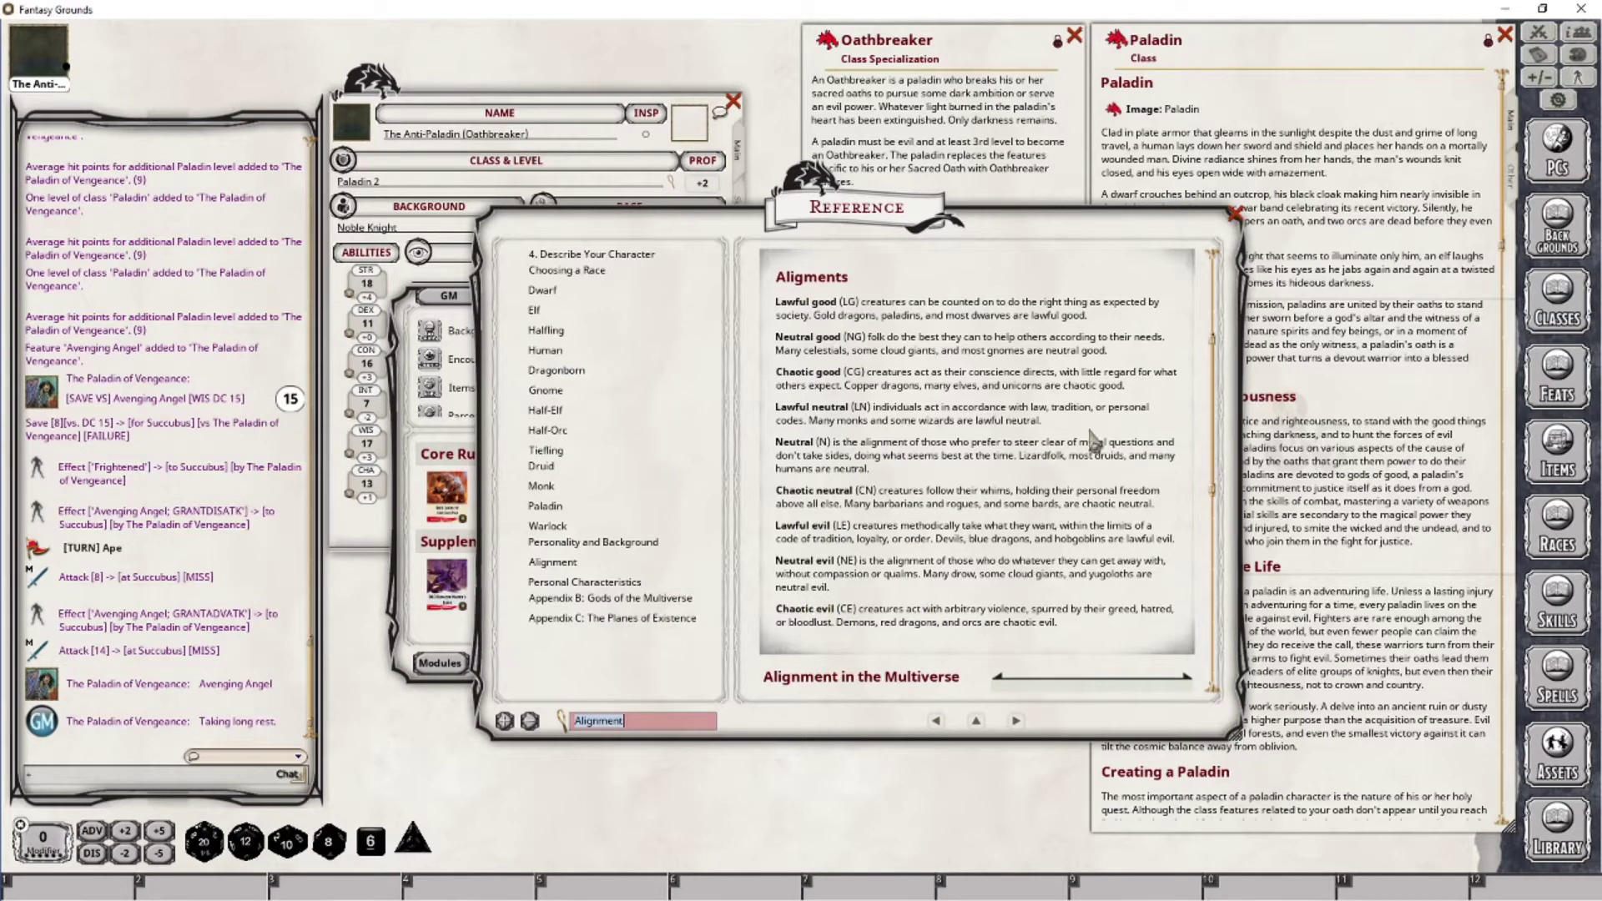
left_click(1237, 217)
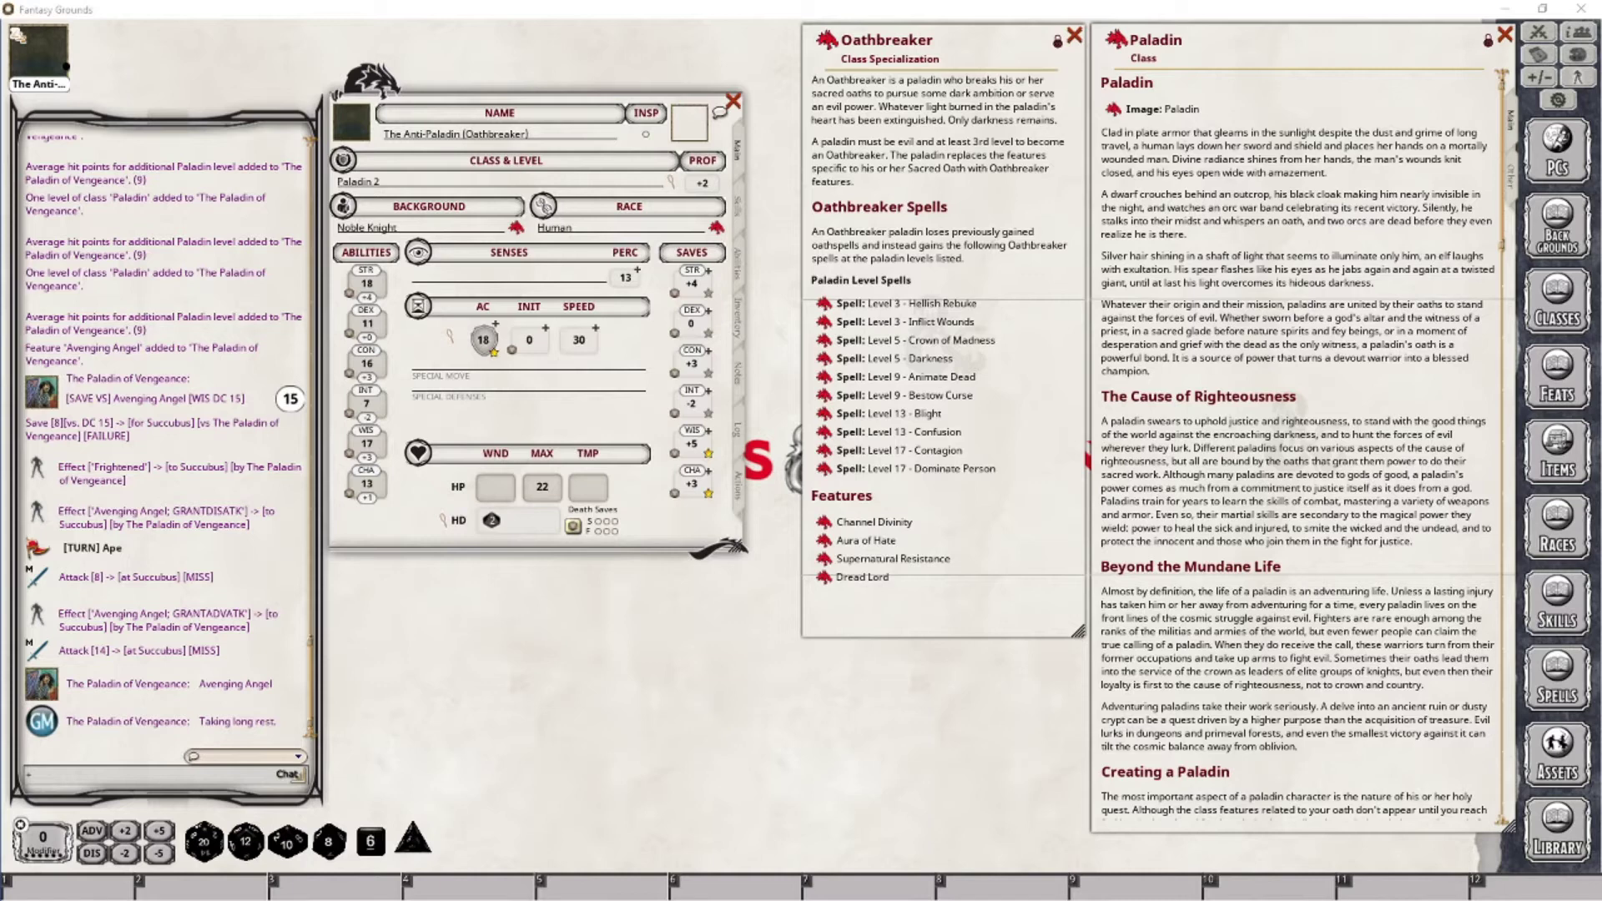
Step: Create a new blank player character and position its sheet so the existing Anti-Paladin's ability scores remain readable
left_click(1571, 161)
left_click(1038, 584)
left_click_drag(740, 259, 709, 411)
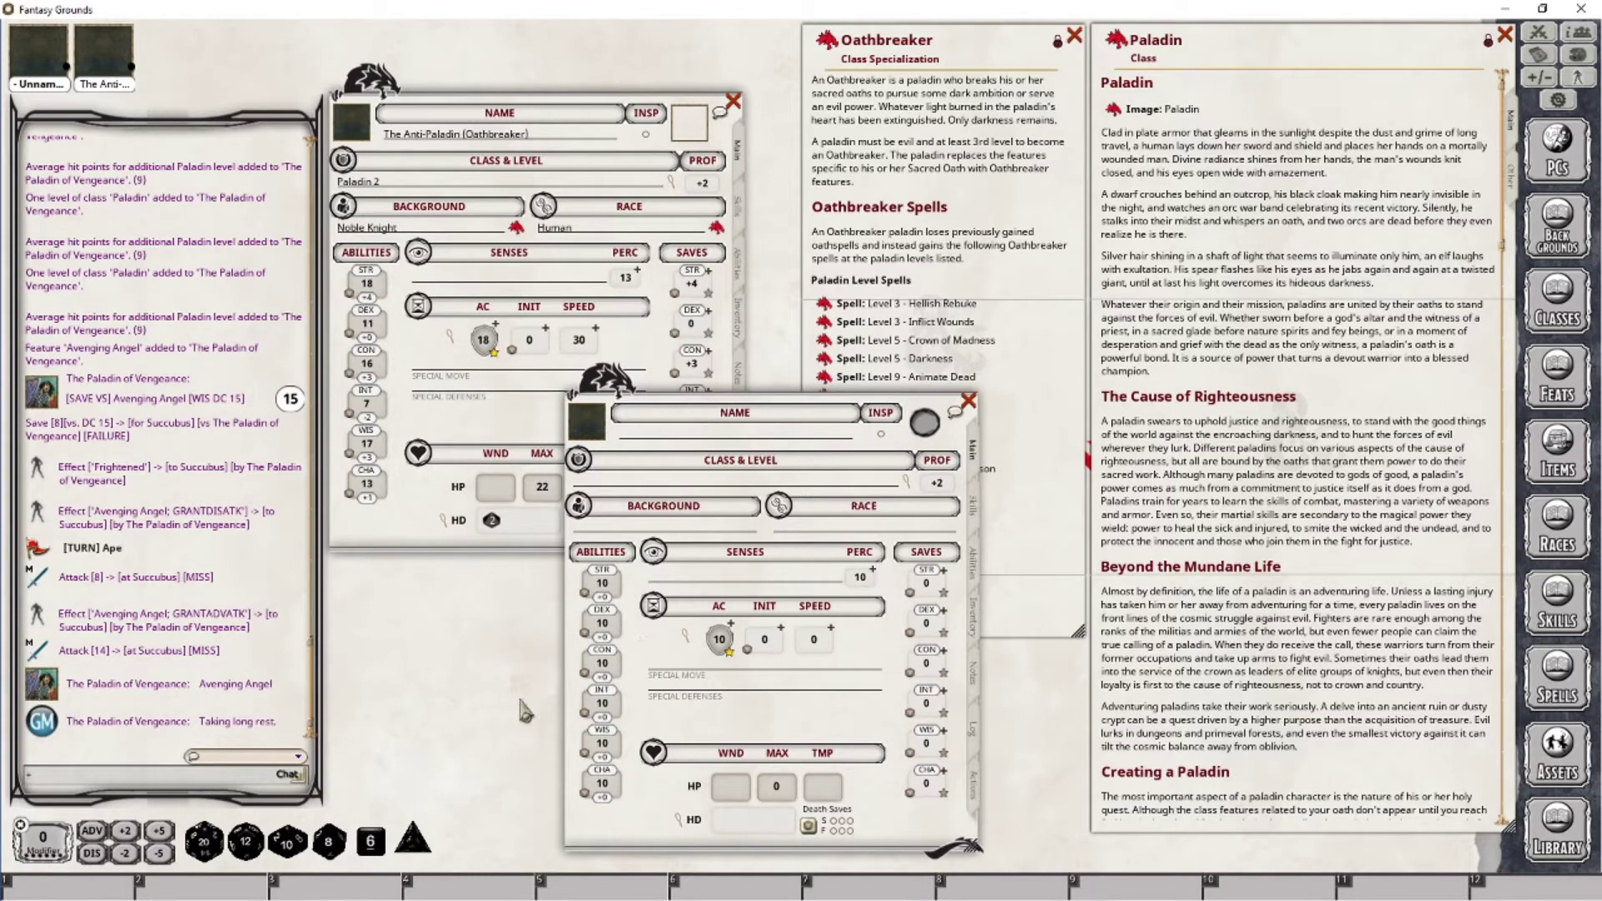
left_click_drag(852, 413, 964, 400)
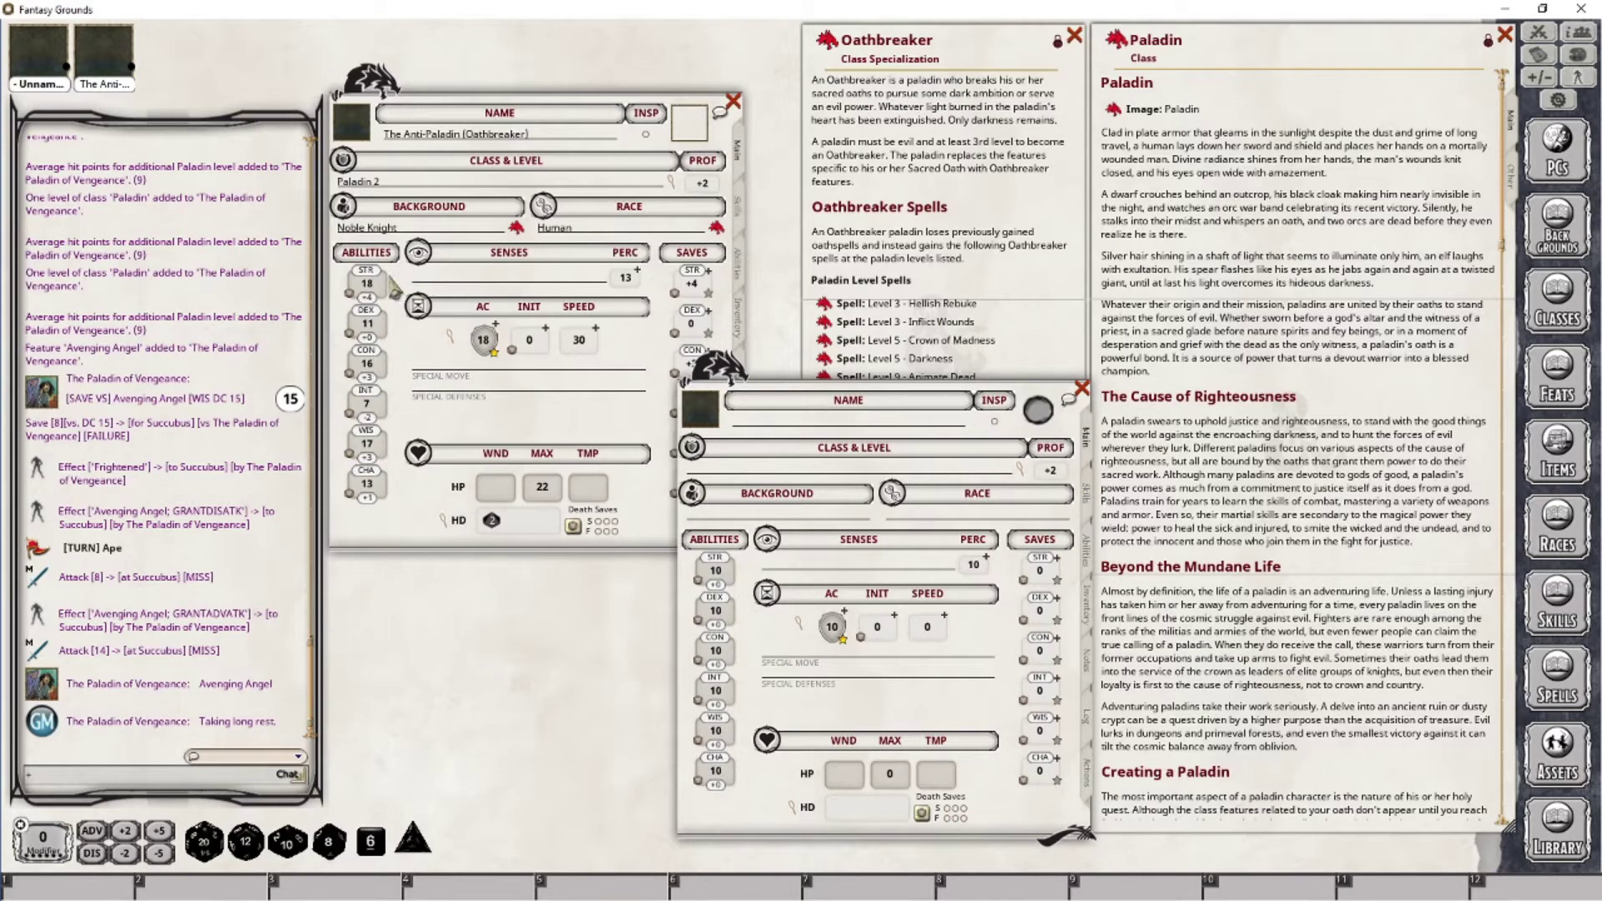
Step: Set the new character's maximum hit points to 22, Strength to 18, Dexterity to 11 and Constitution to 16
left_click_drag(369, 285, 386, 580)
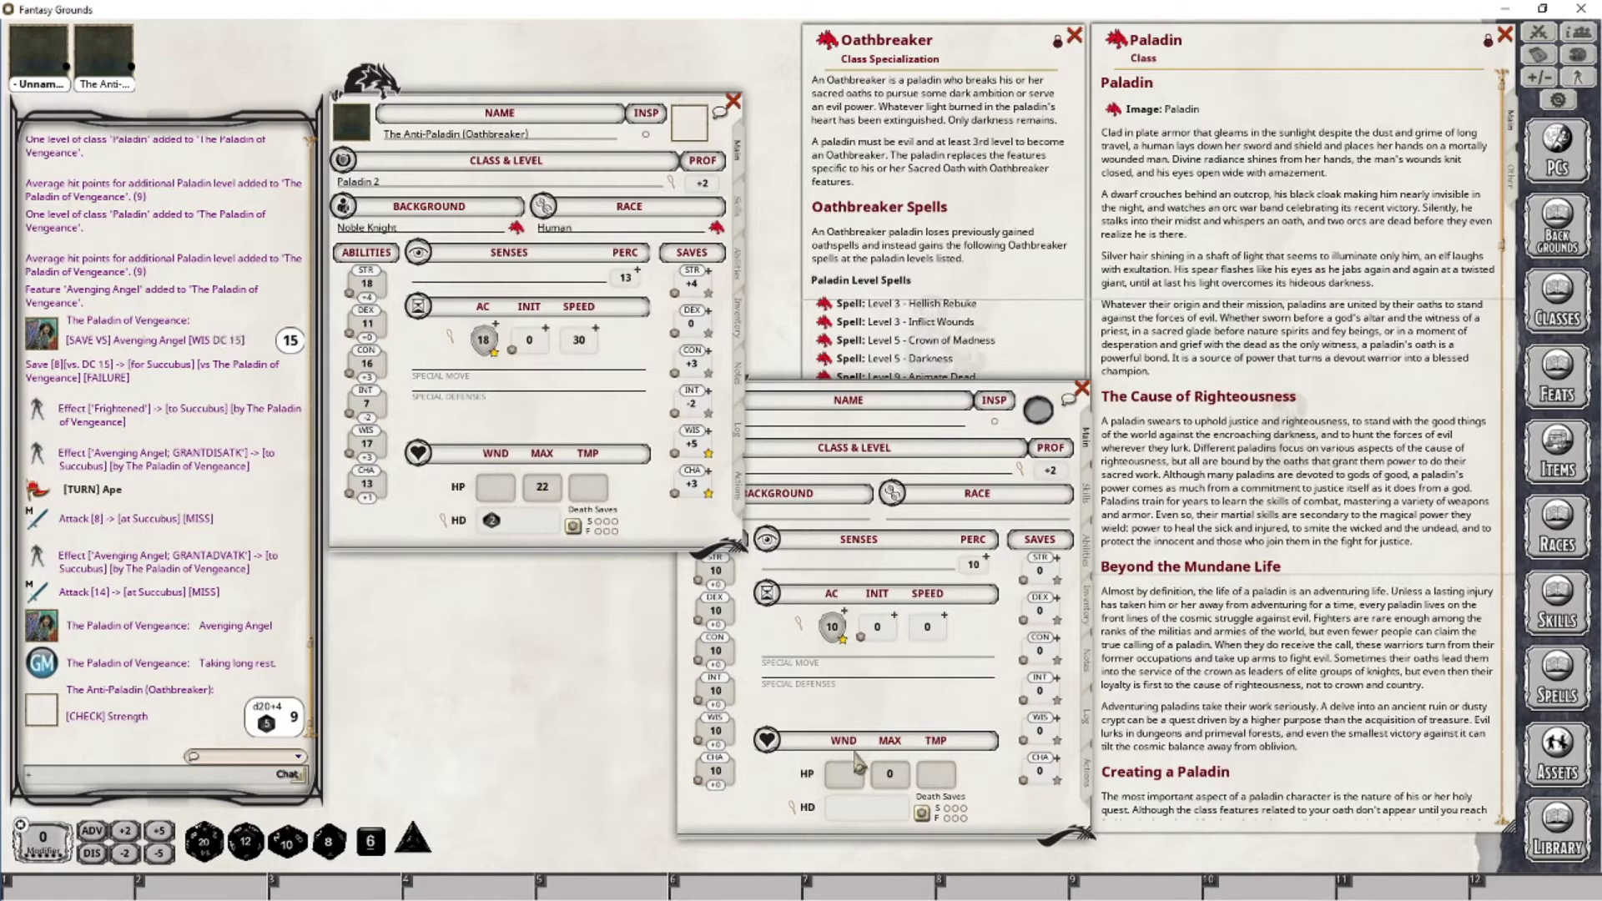
left_click(890, 774)
type("22")
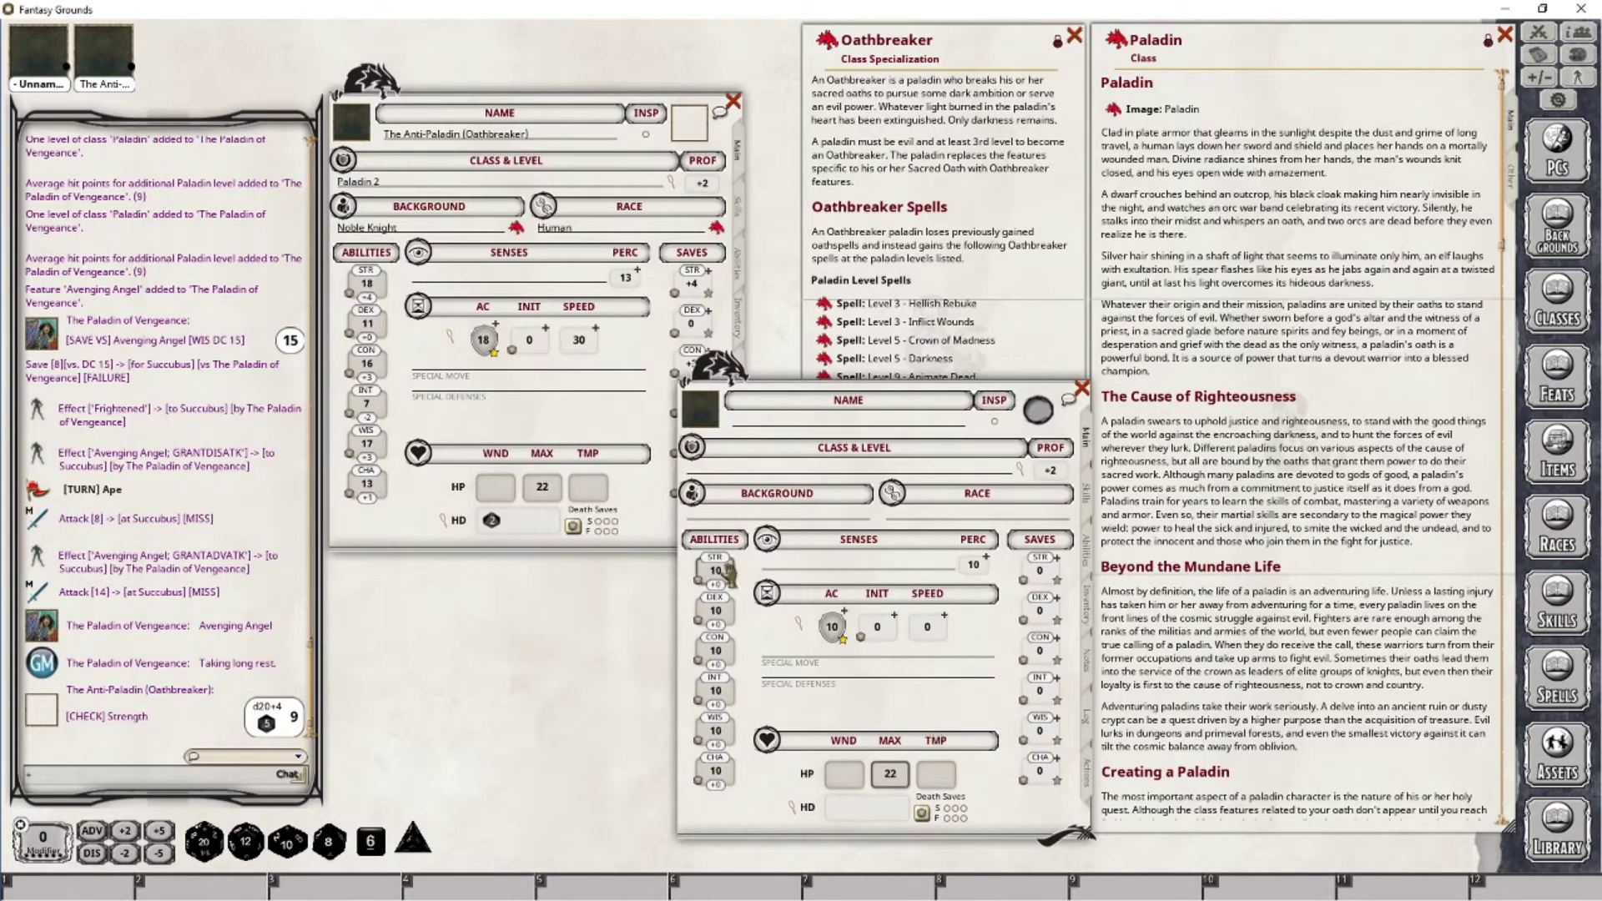
key("Return")
left_click(717, 615)
type("11")
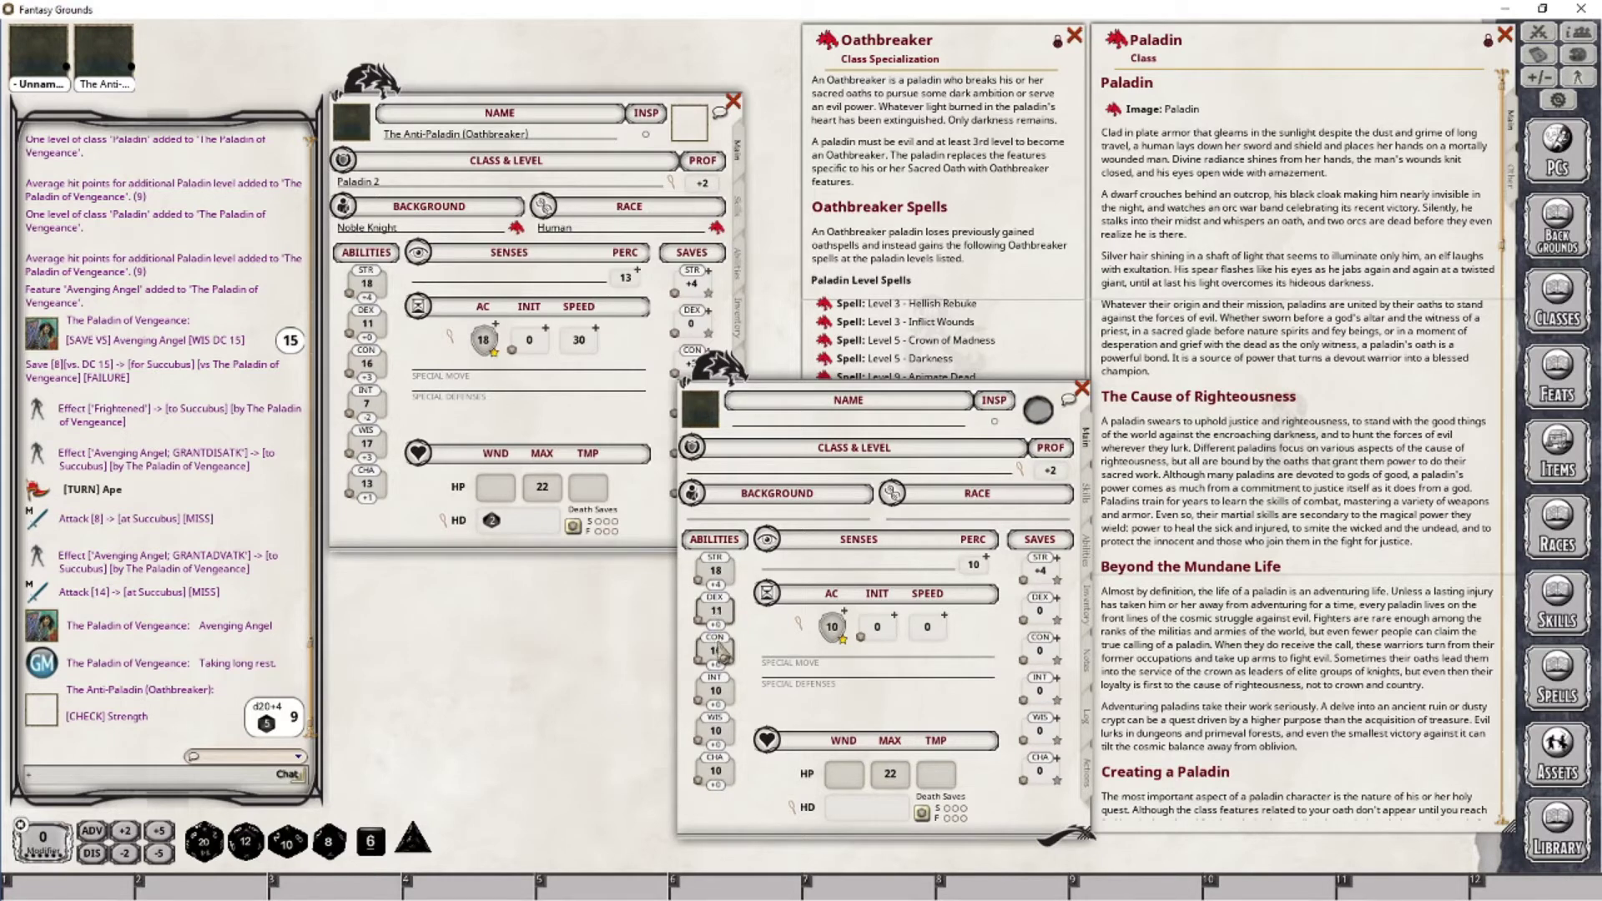
left_click(718, 653)
type("16")
Step: Compare the skills and abilities pages of the Anti-Paladin and the new blank character
left_click(751, 218)
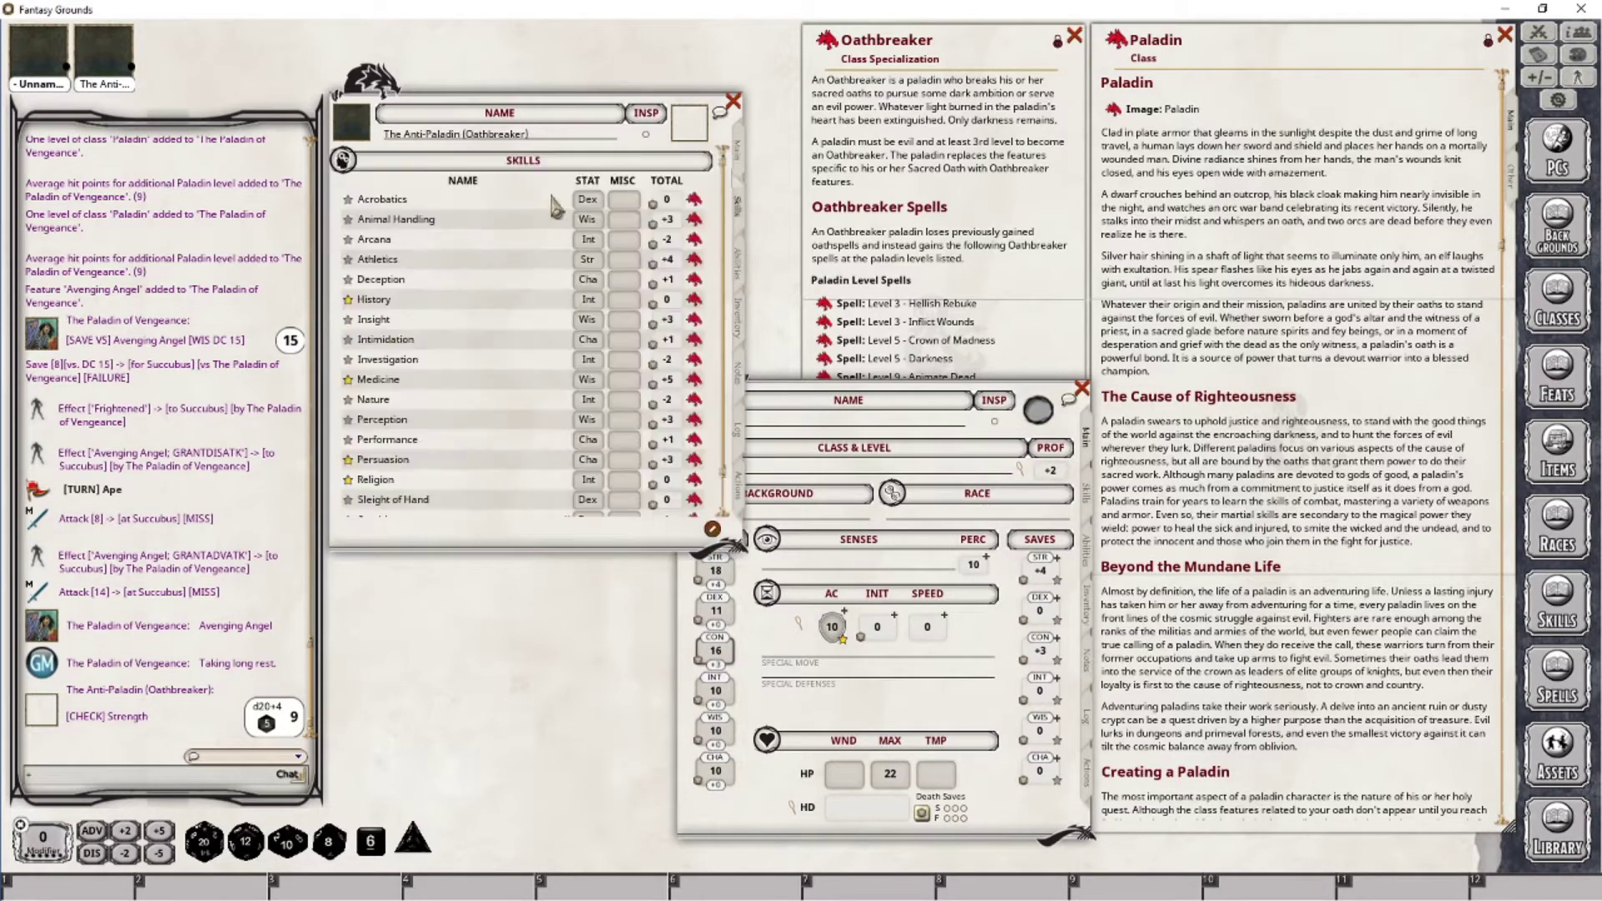
left_click(1089, 496)
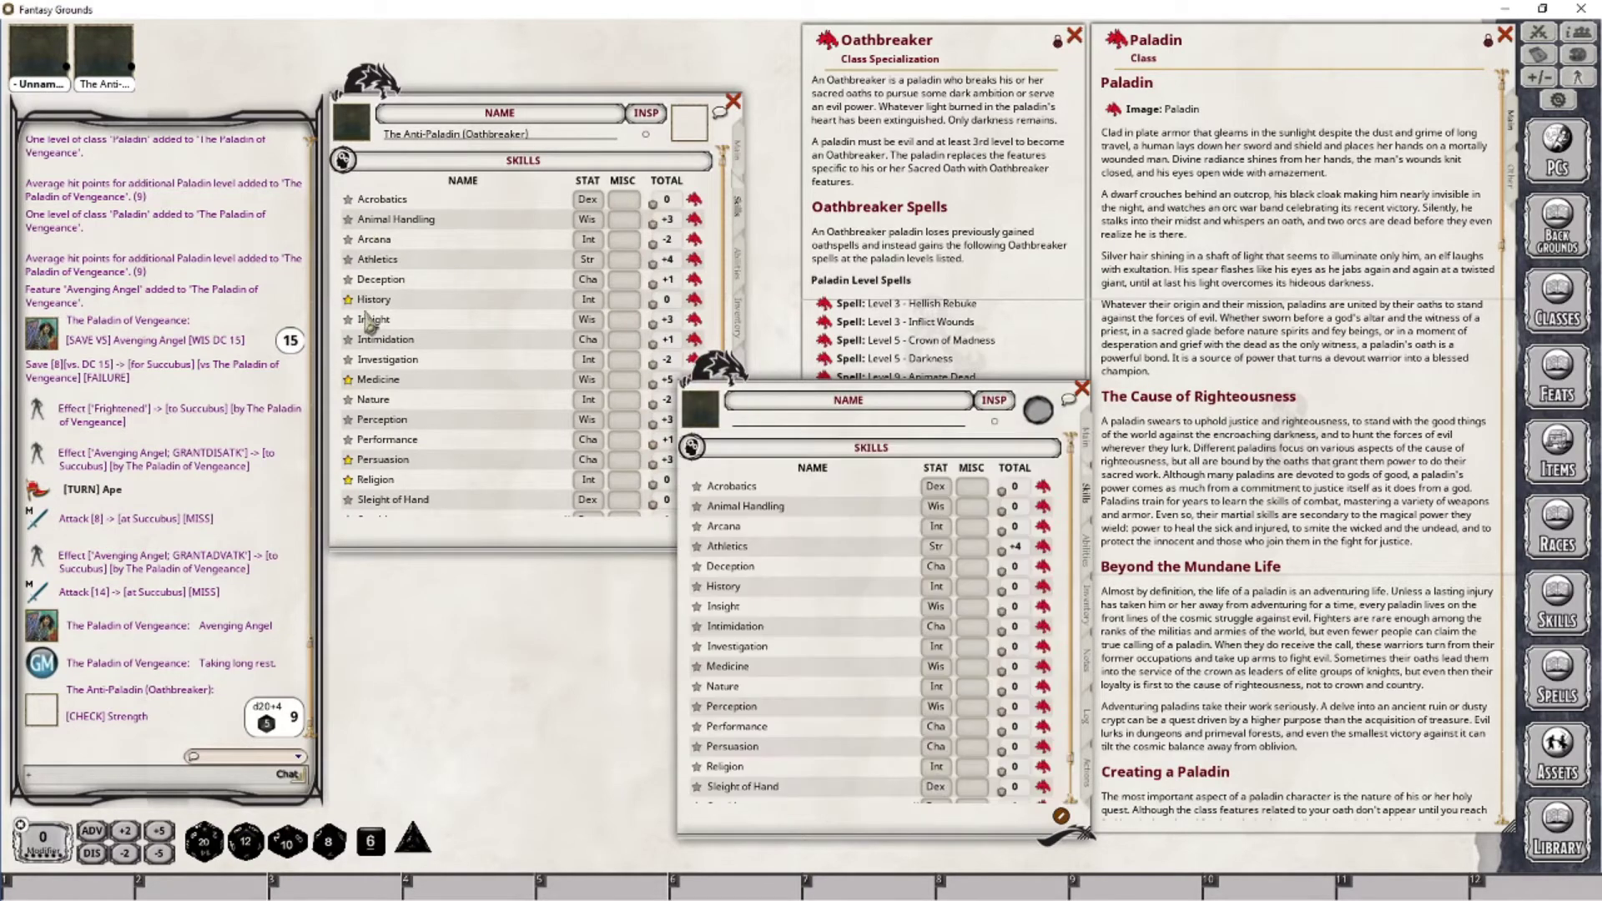
left_click(1086, 551)
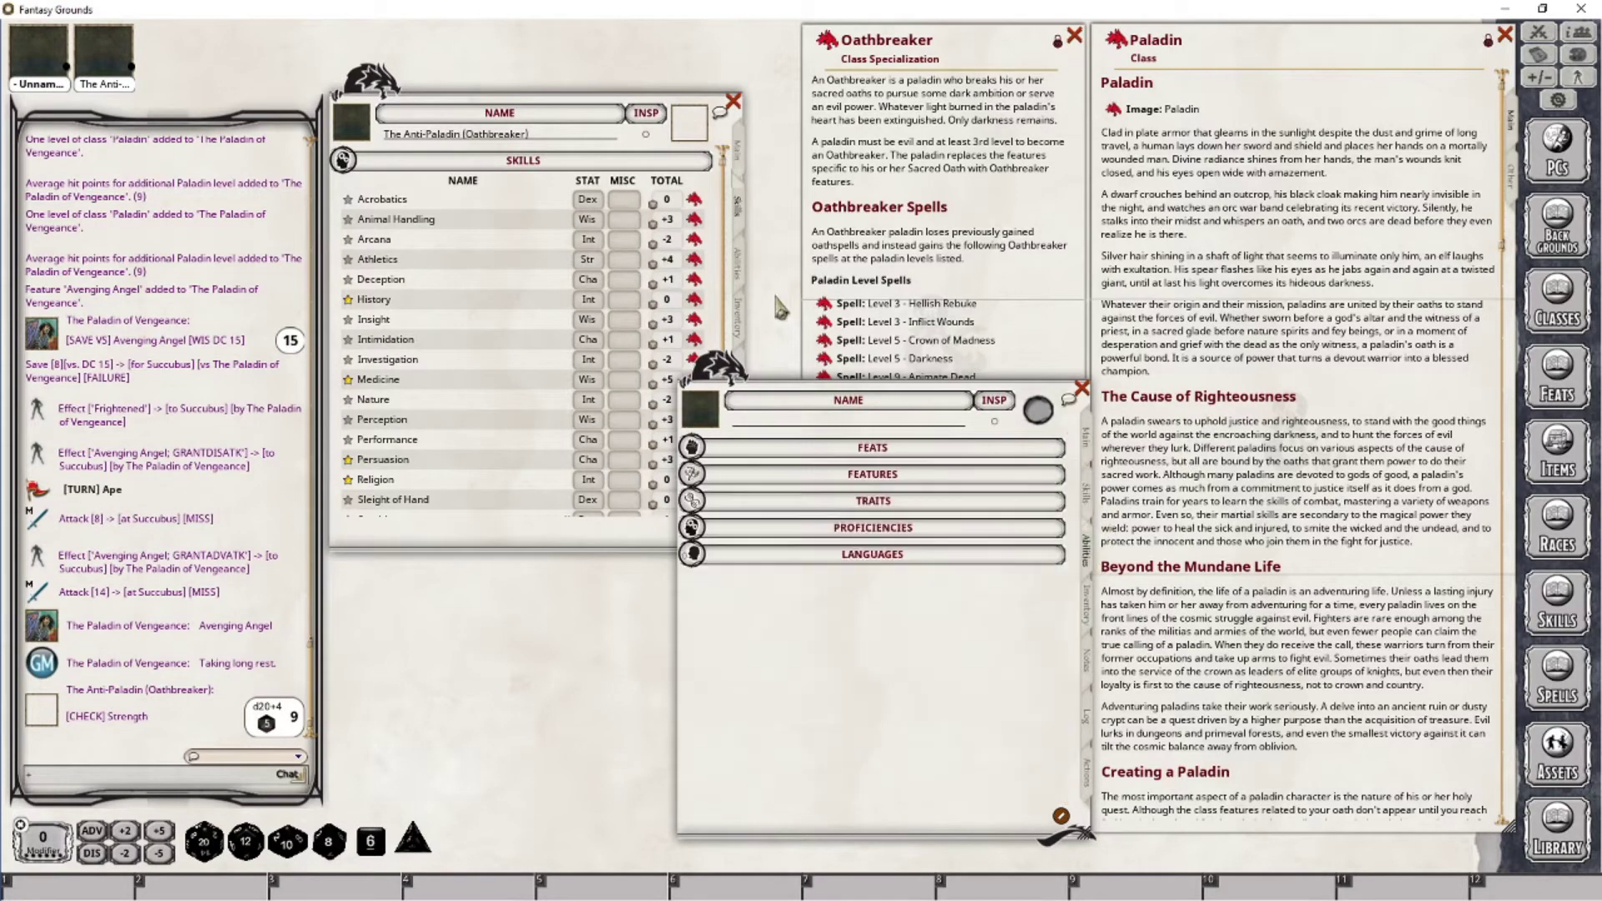
left_click(737, 263)
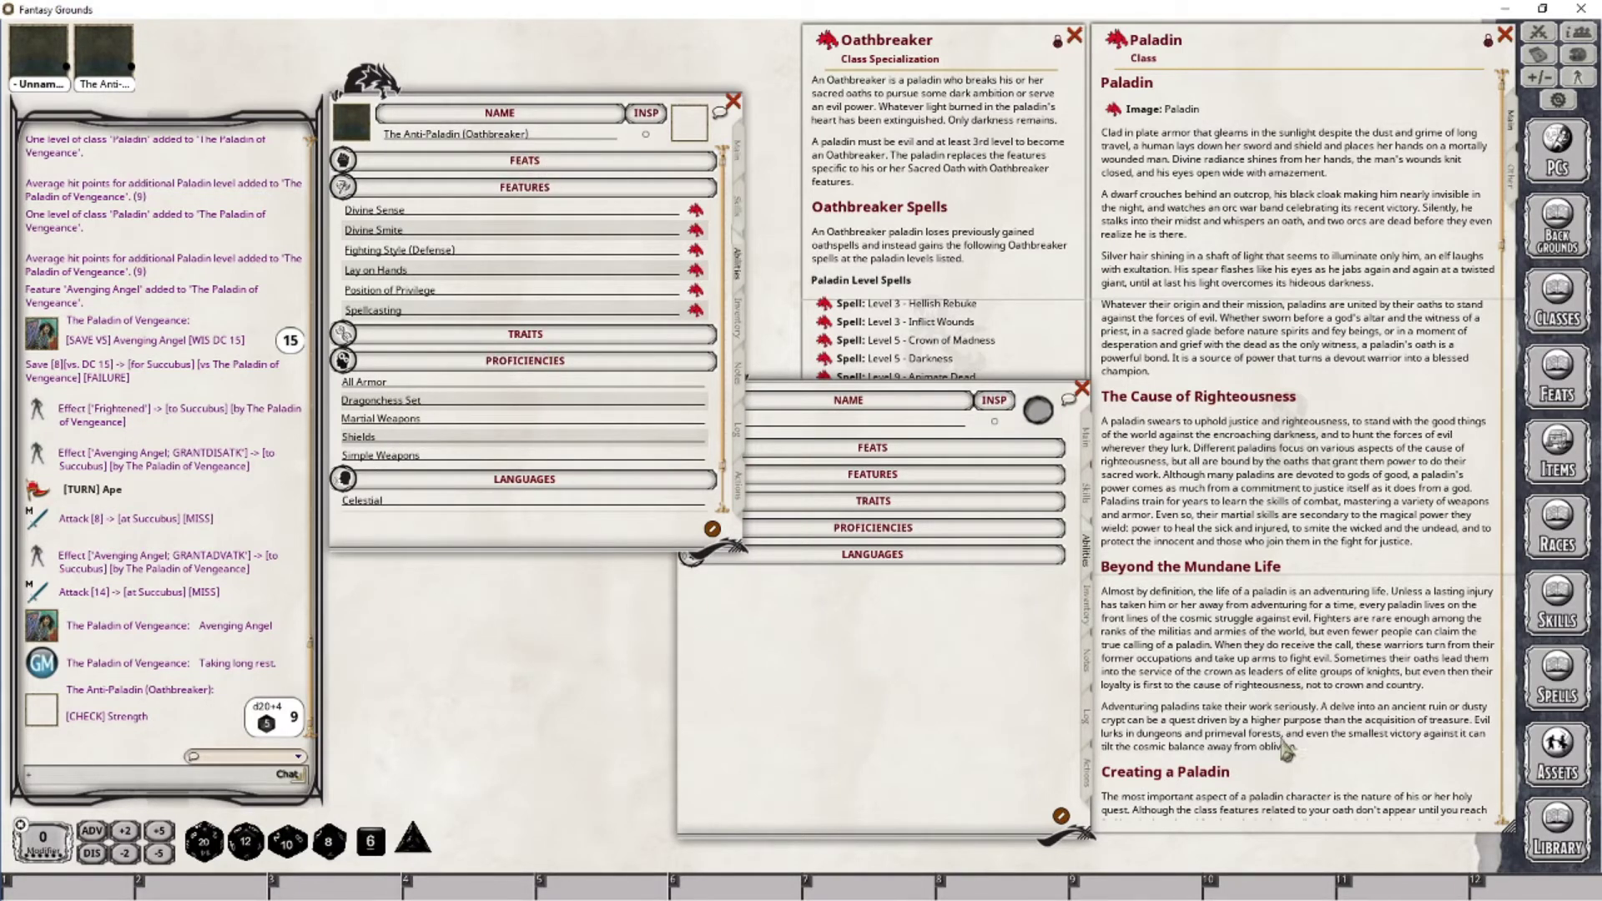
Step: Compare the inventories of the two characters, including the Anti-Paladin's equipment, treasure and encumbrance
left_click(740, 326)
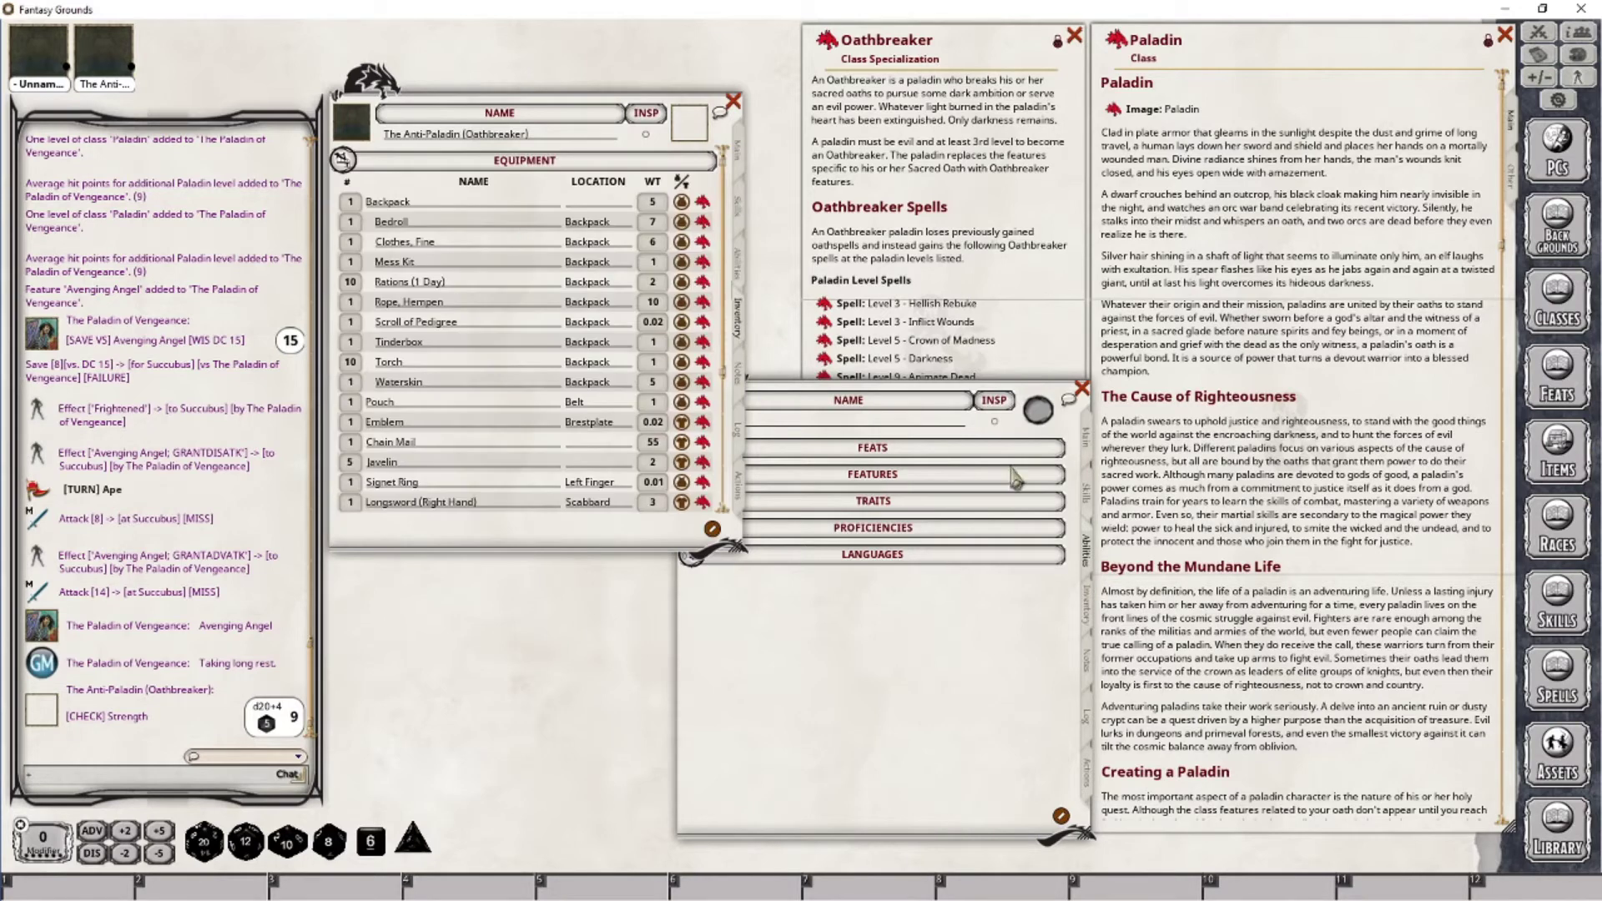
left_click(1086, 603)
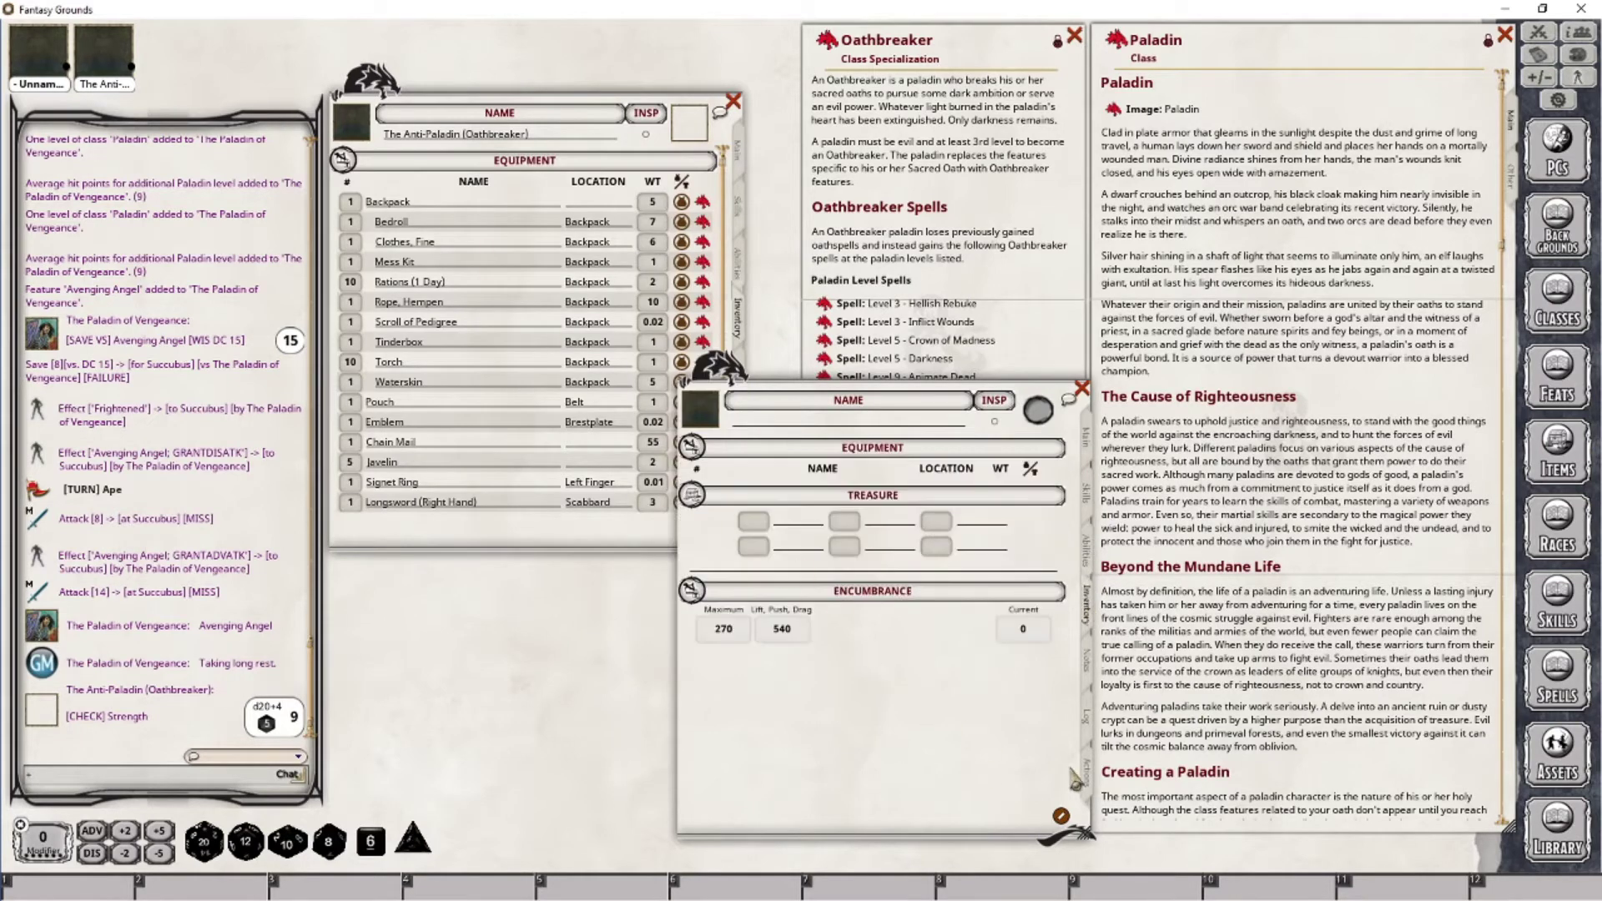
scroll(541, 392, "down", 5)
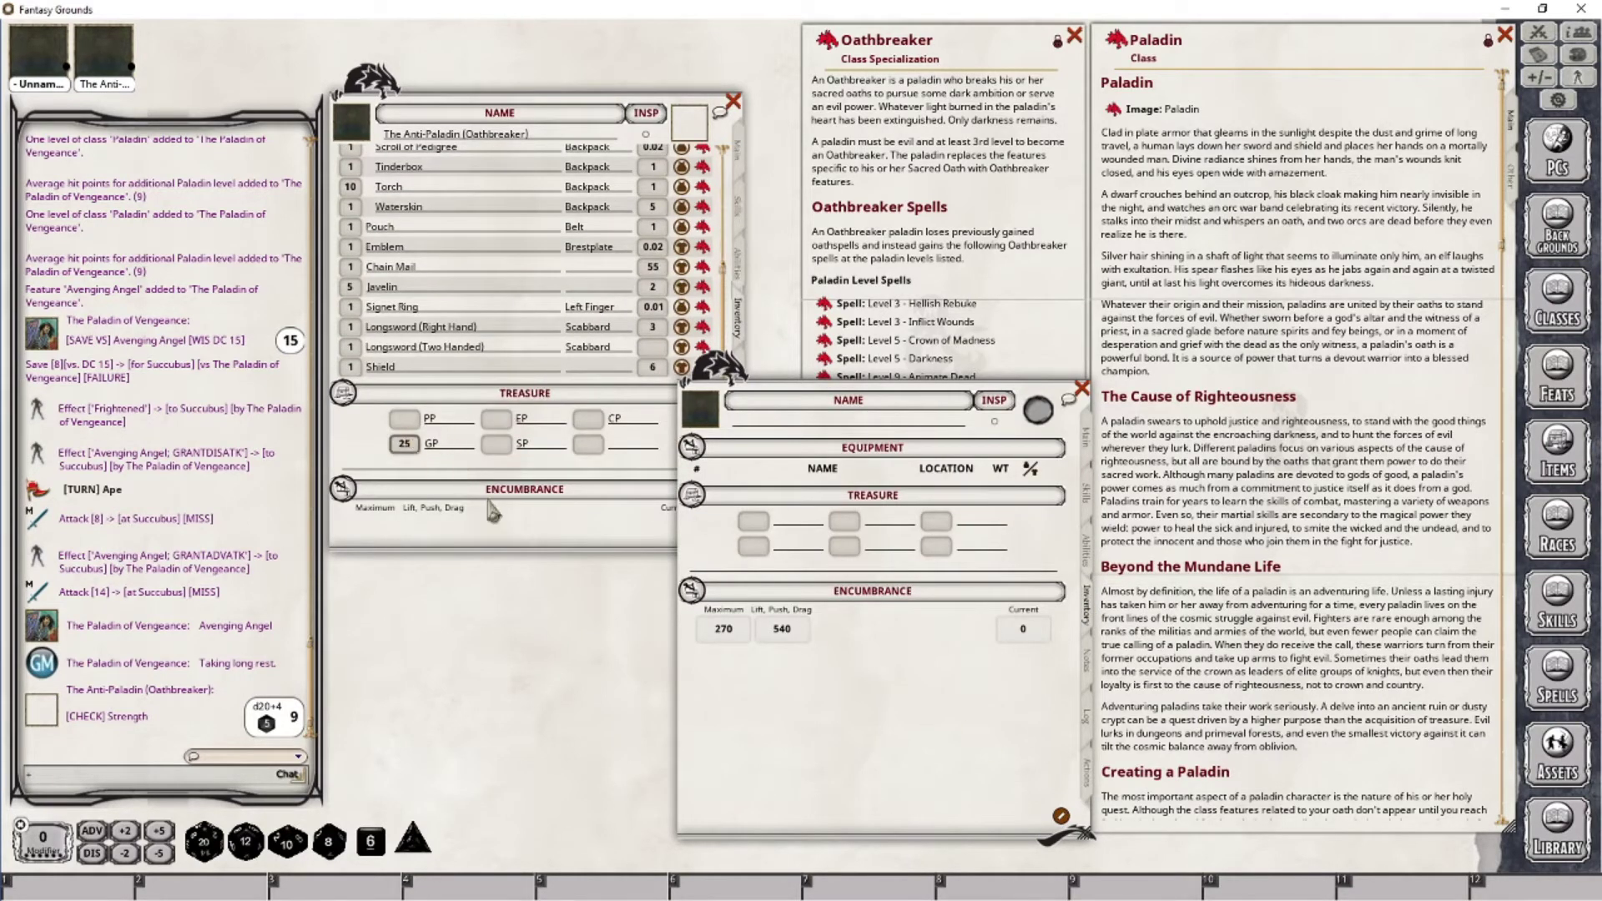
Step: Examine the Anti-Paladin's encumbrance, notes and actions pages alongside the blank character's notes page and the Oathbreaker spell list
scroll(487, 511, "down", 1)
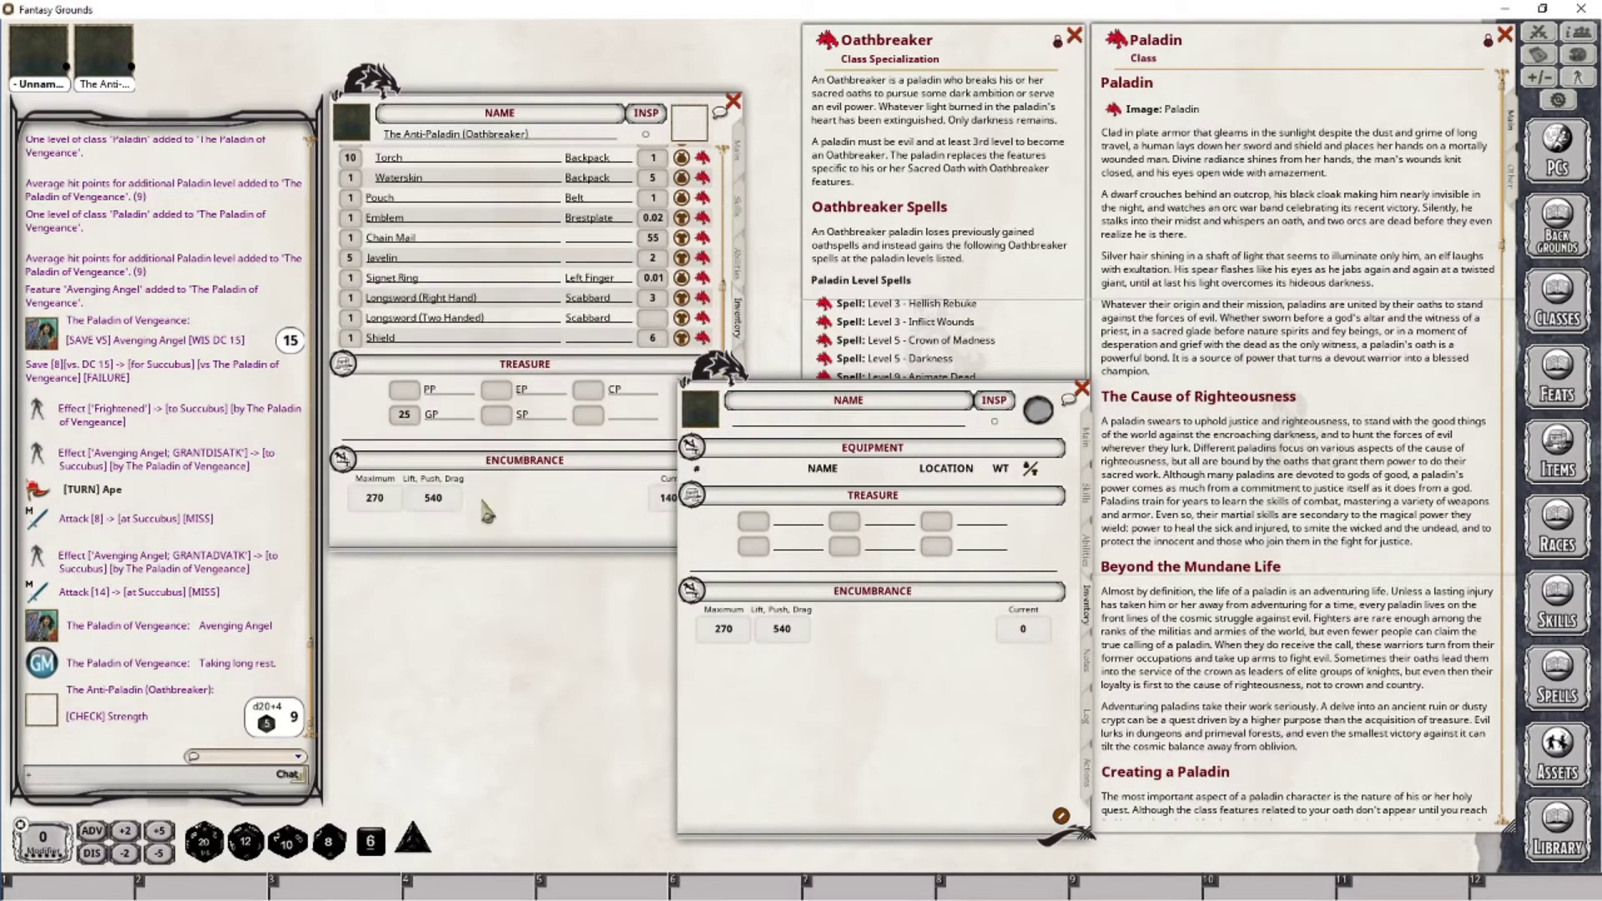
left_click_drag(751, 422, 989, 422)
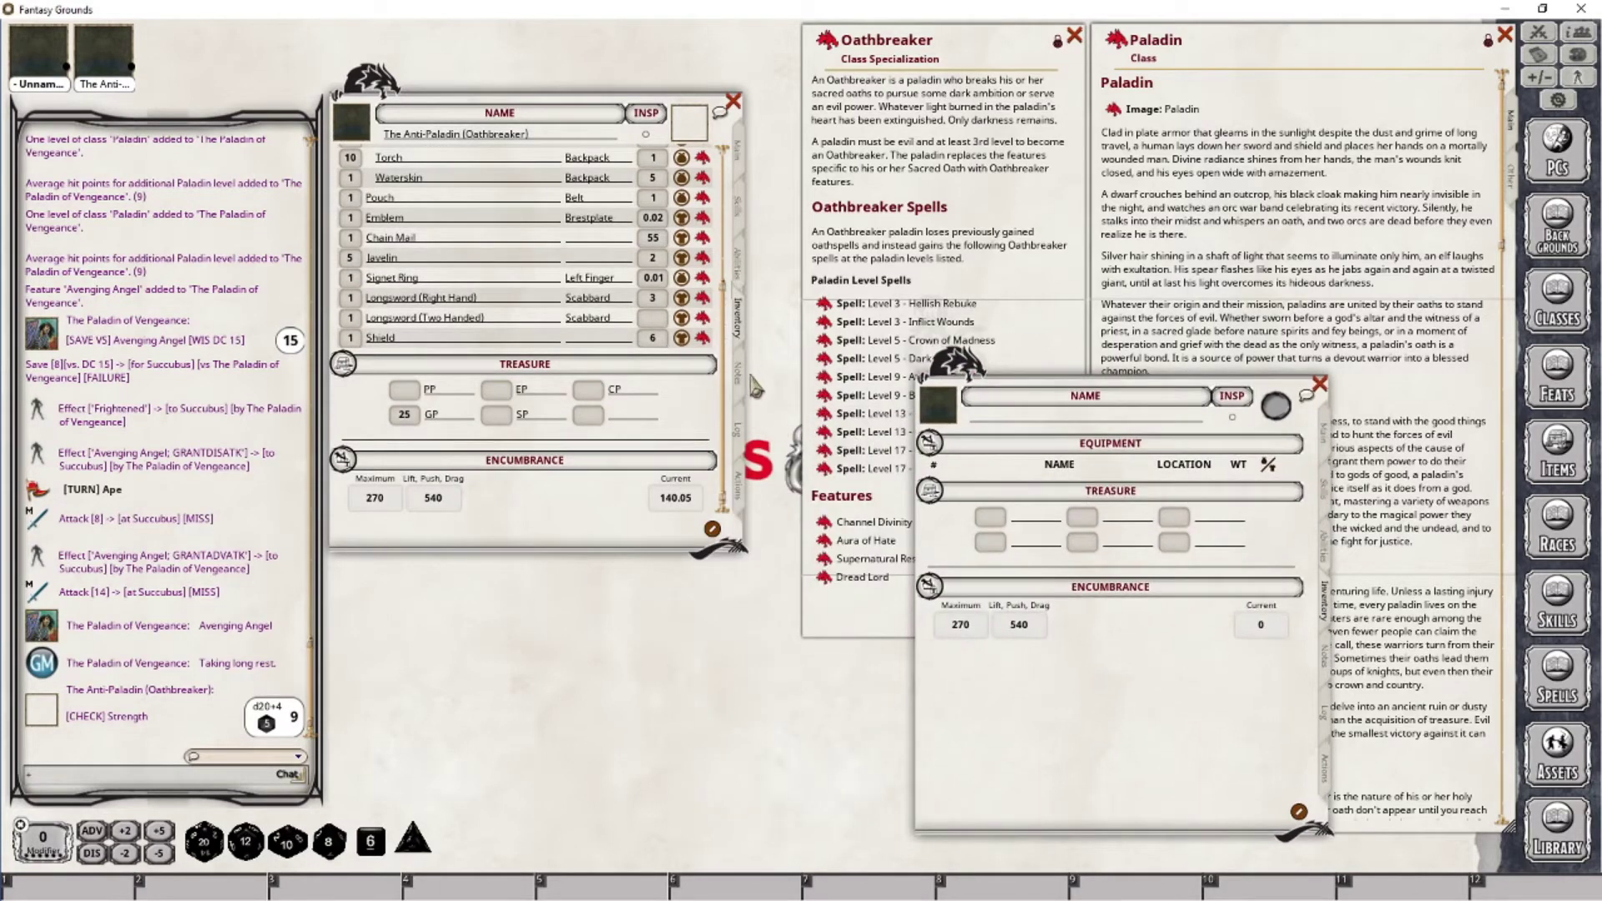
left_click(738, 373)
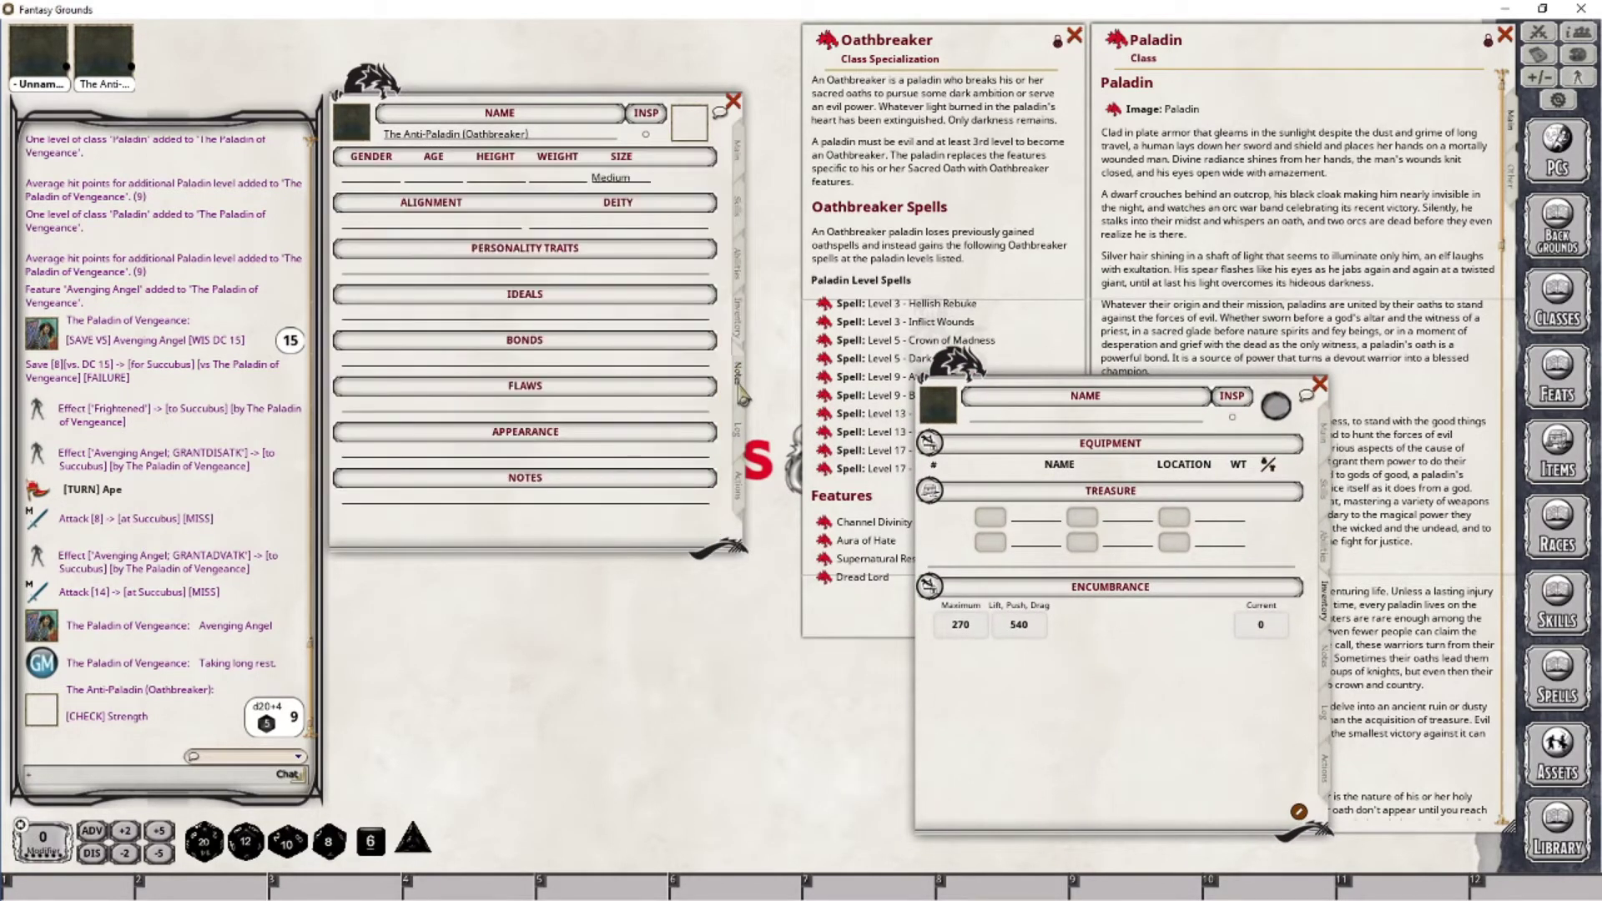
left_click(739, 483)
left_click_drag(1050, 398, 779, 321)
scroll(522, 359, "down", 3)
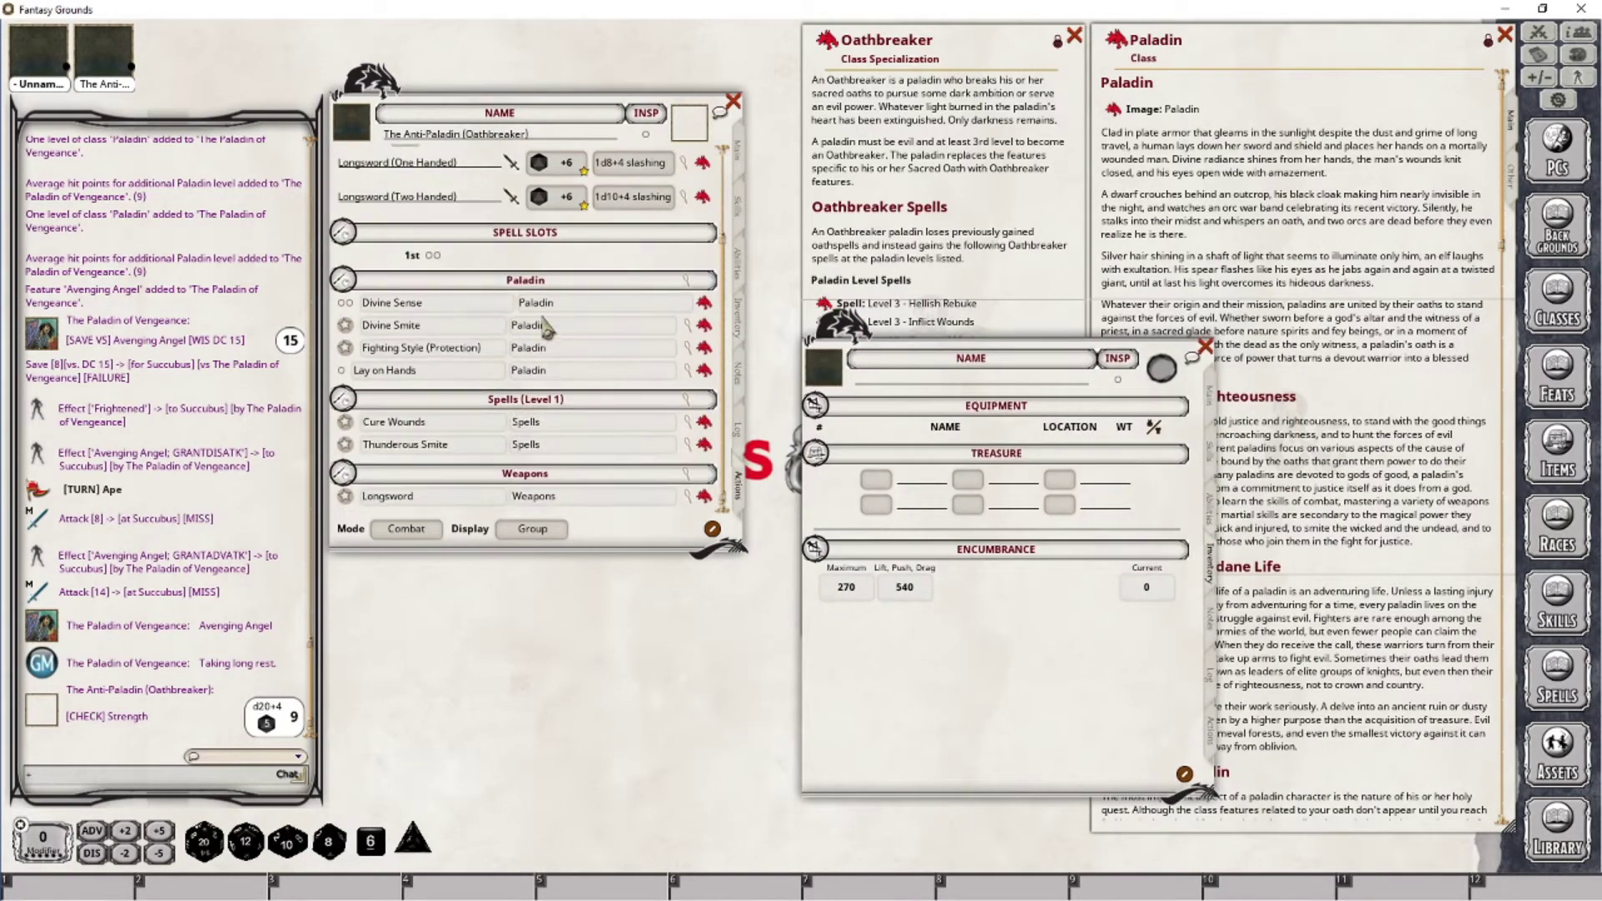
left_click_drag(936, 366, 1226, 395)
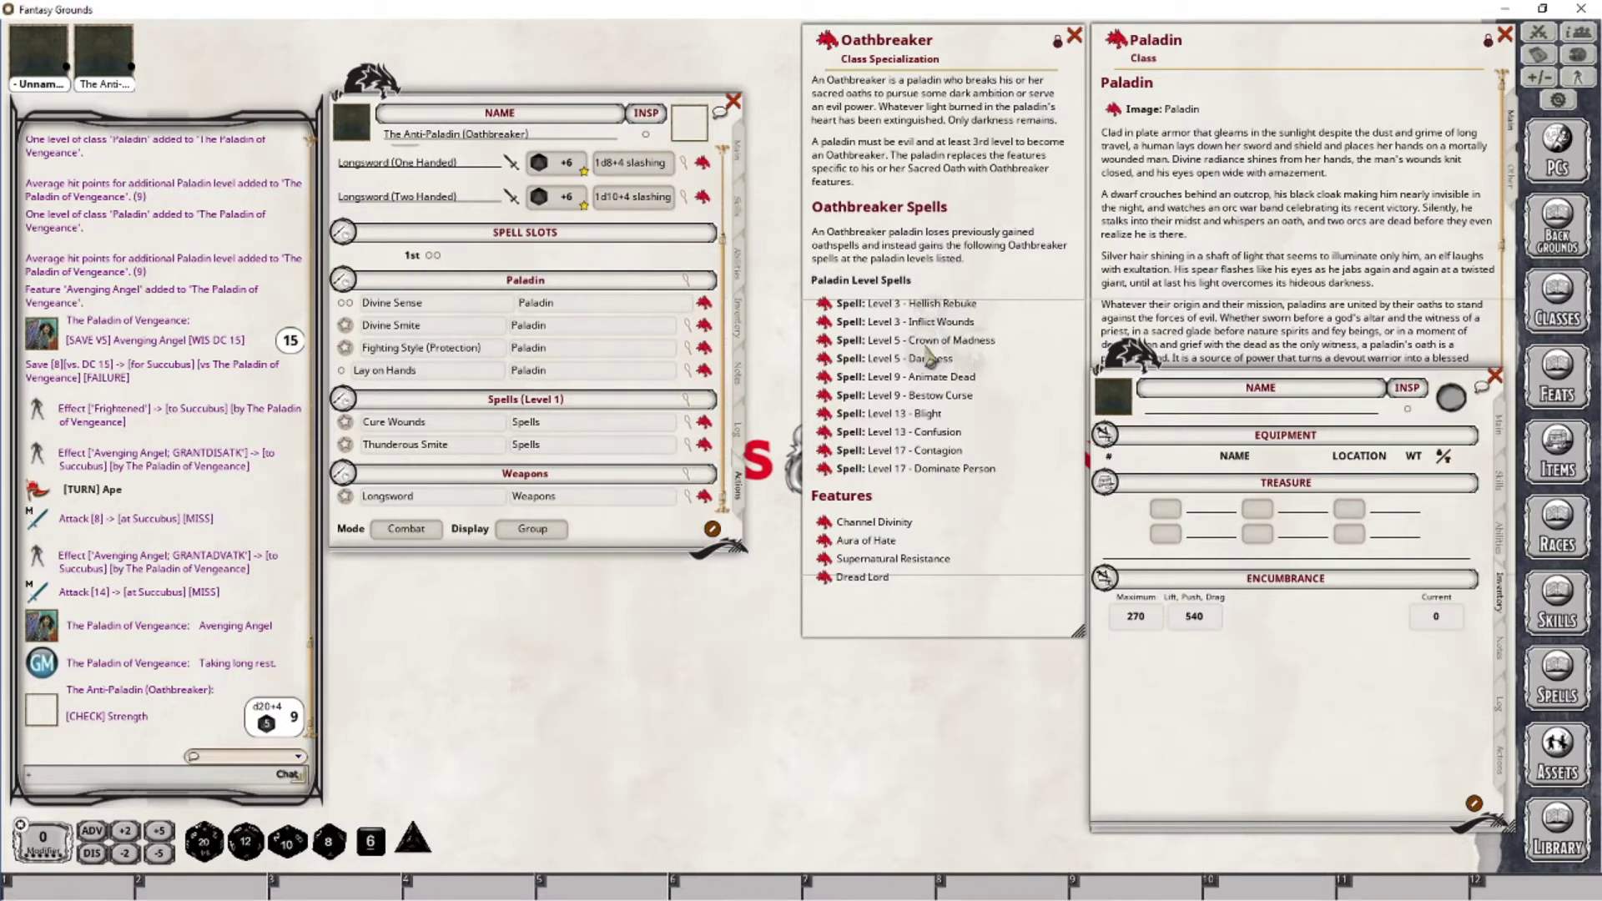
left_click_drag(1324, 375, 809, 389)
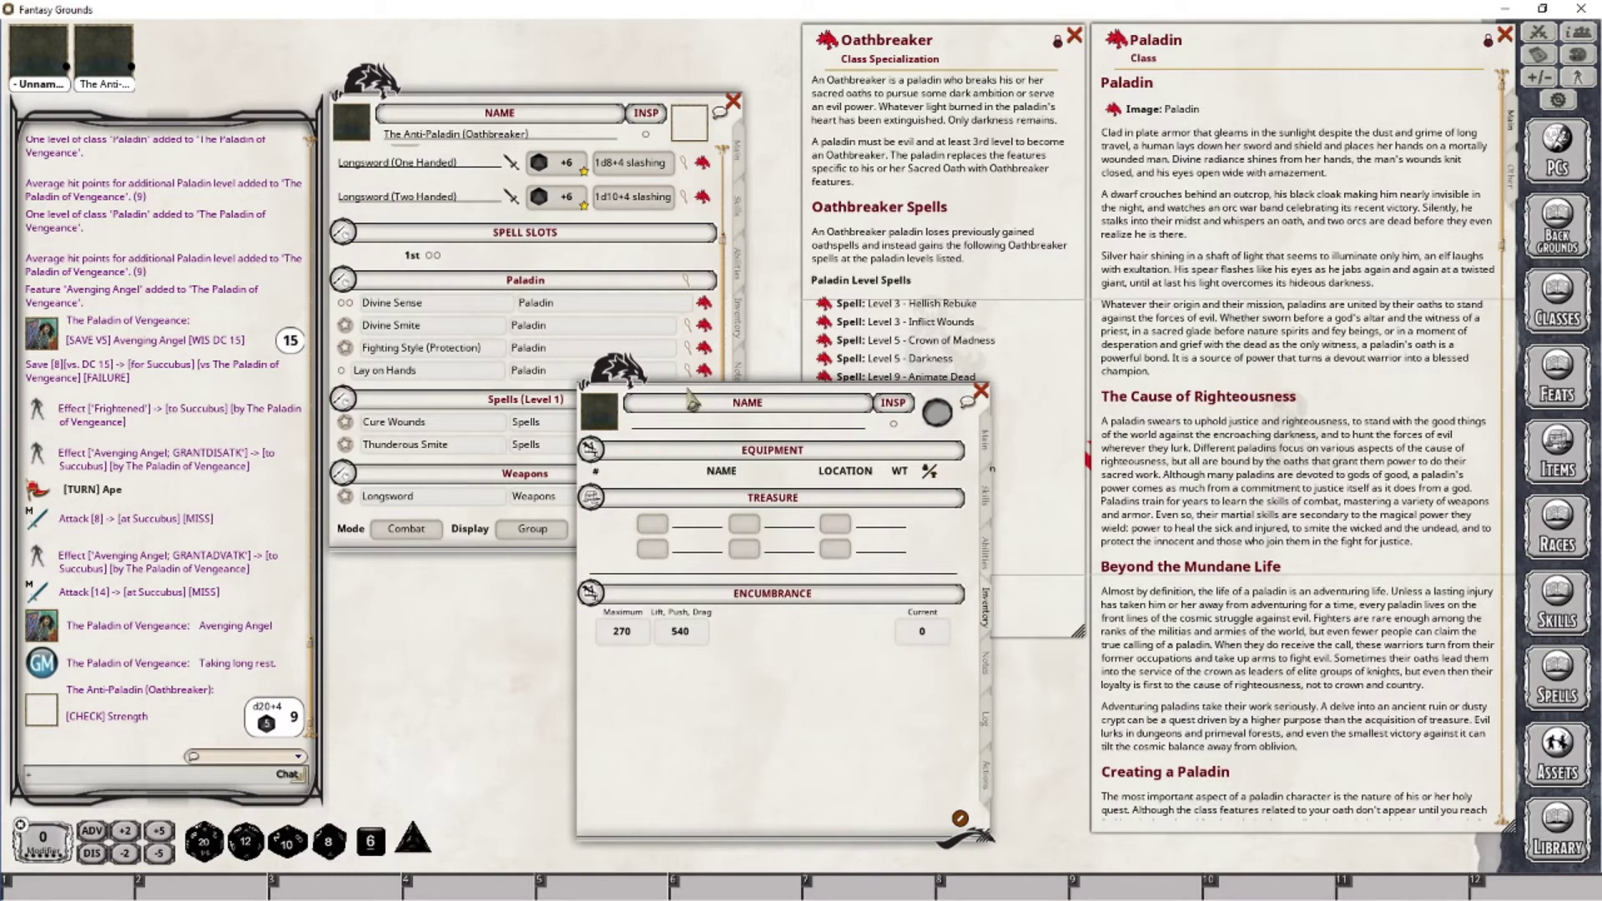
left_click_drag(691, 380, 738, 335)
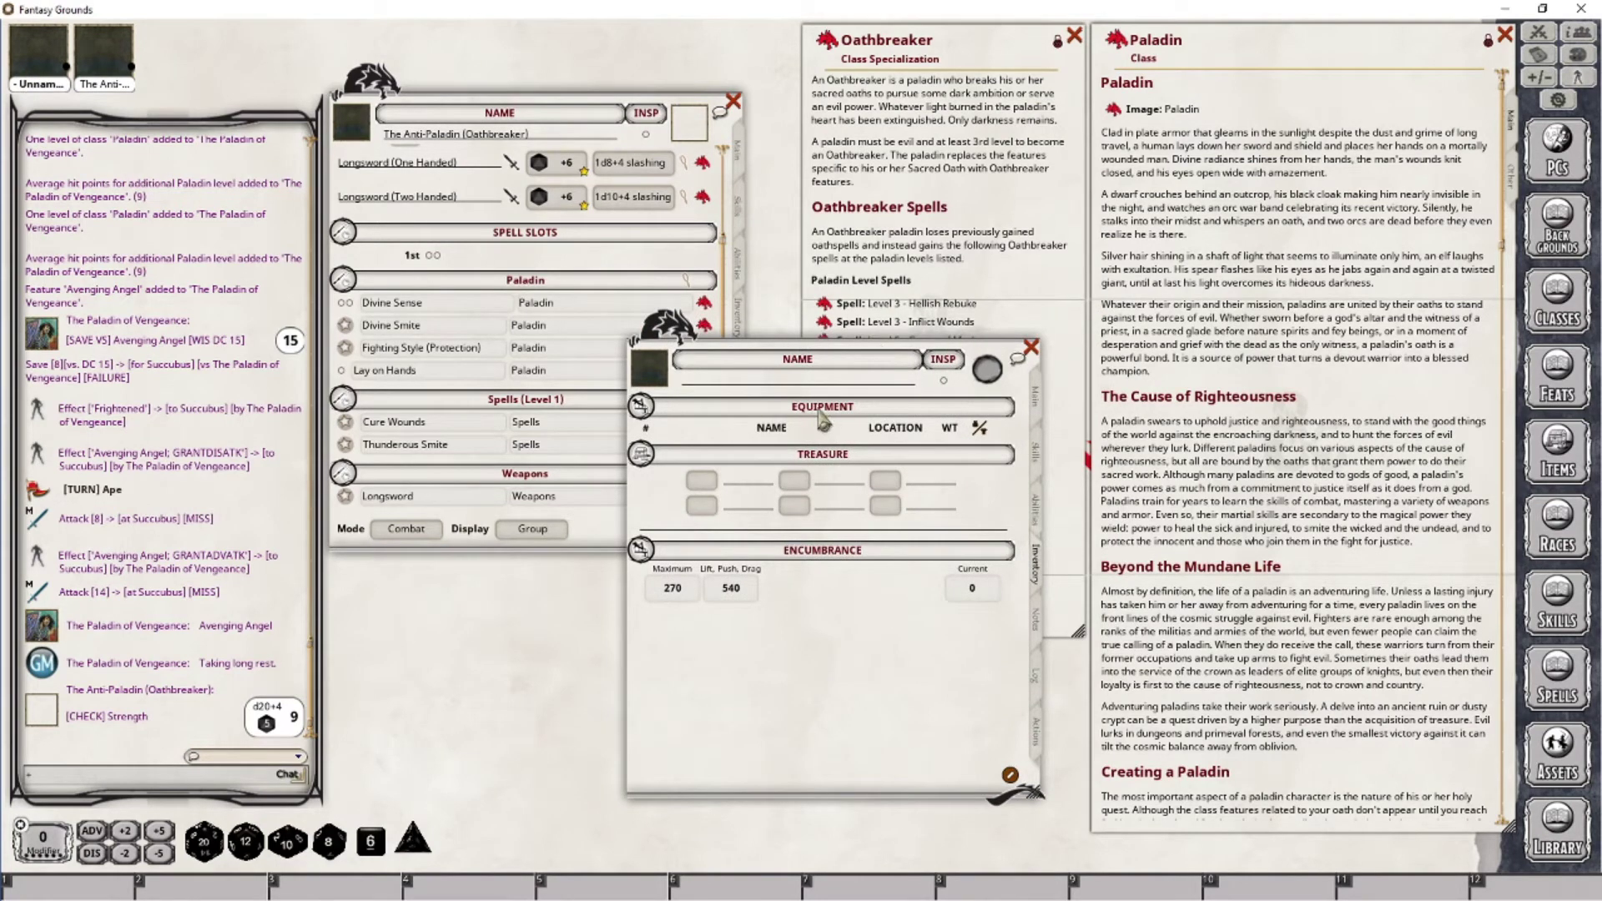
left_click(1045, 619)
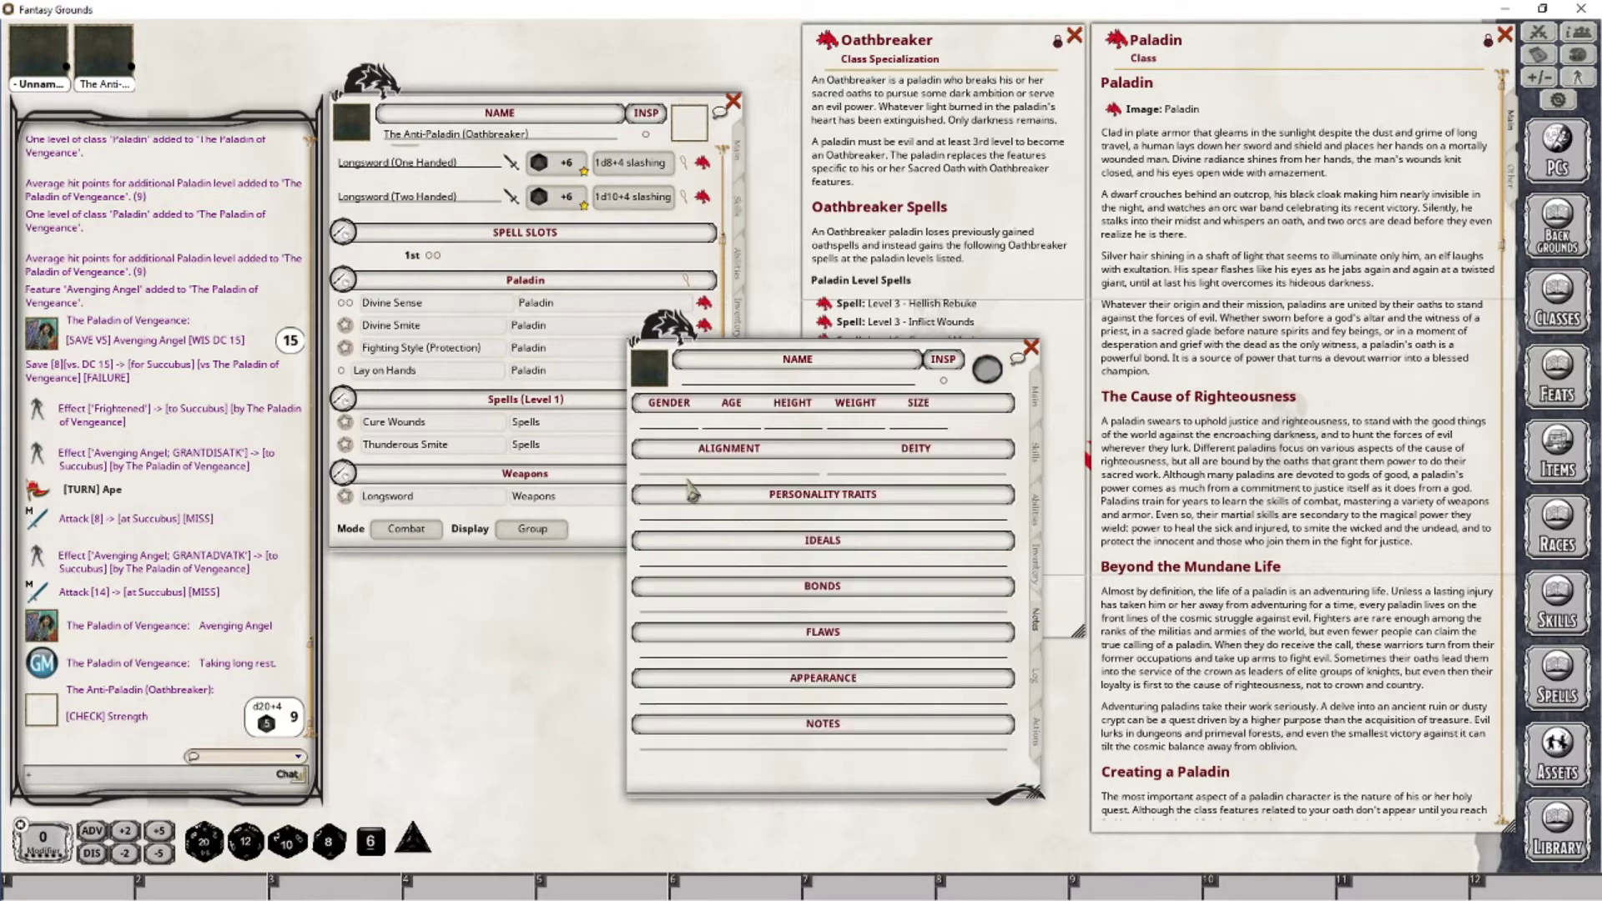
left_click(726, 464)
Step: Close the blank character's sheet and remove that unnamed character from the active portraits
left_click(1033, 347)
right_click(46, 68)
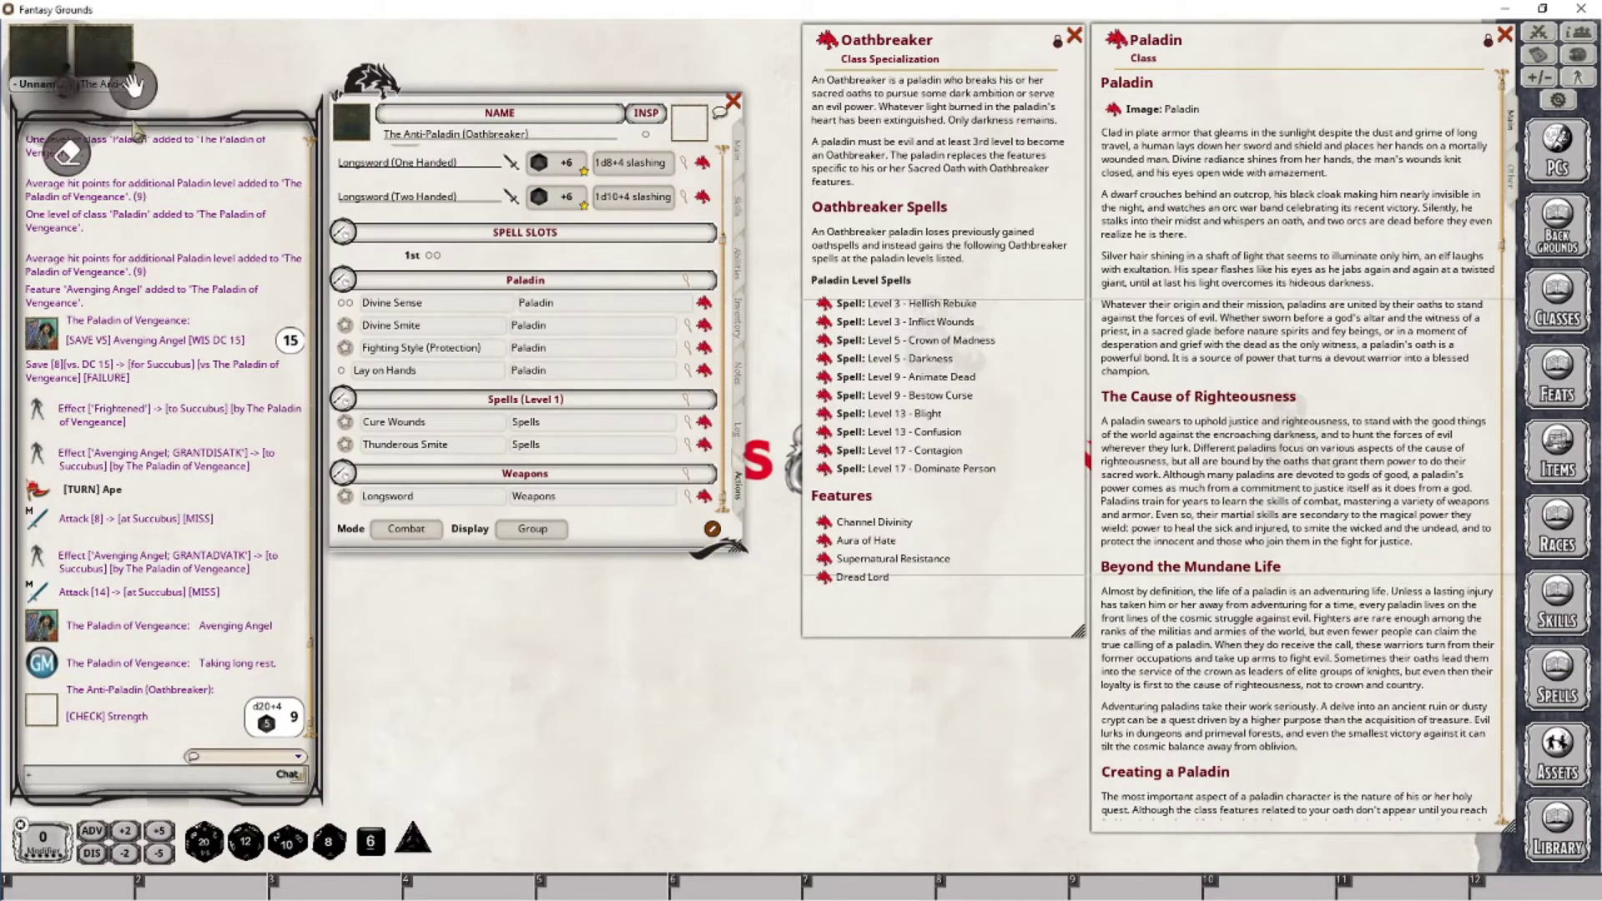
left_click(70, 157)
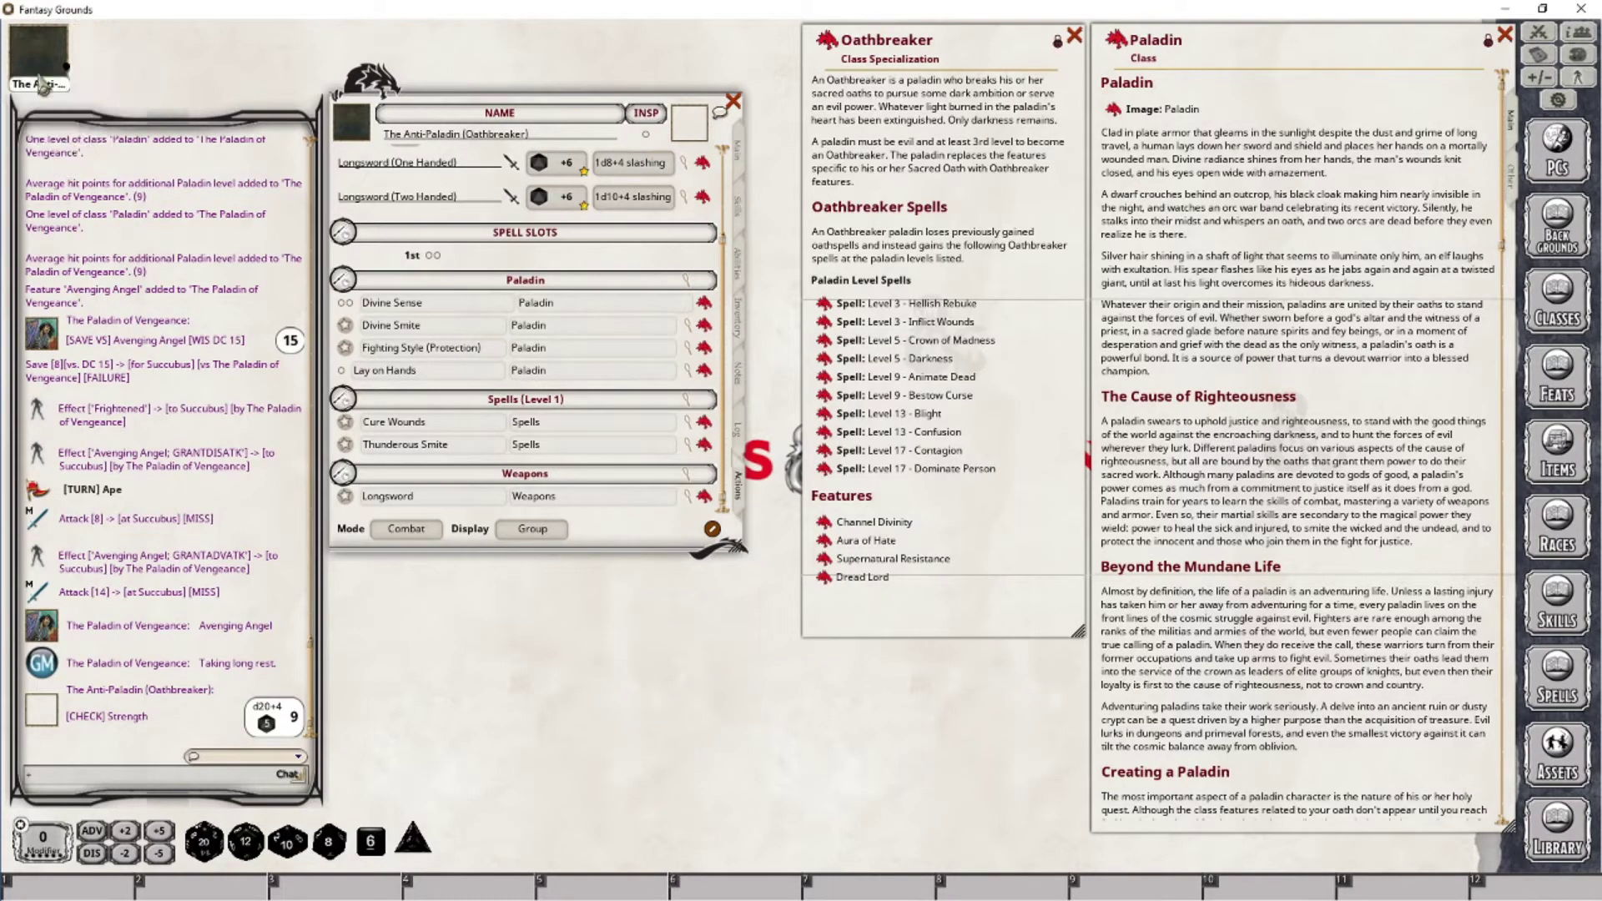
Step: Advance the Anti-Paladin to Paladin level 3 and choose Oathbreaker as the Sacred Oath
left_click(737, 152)
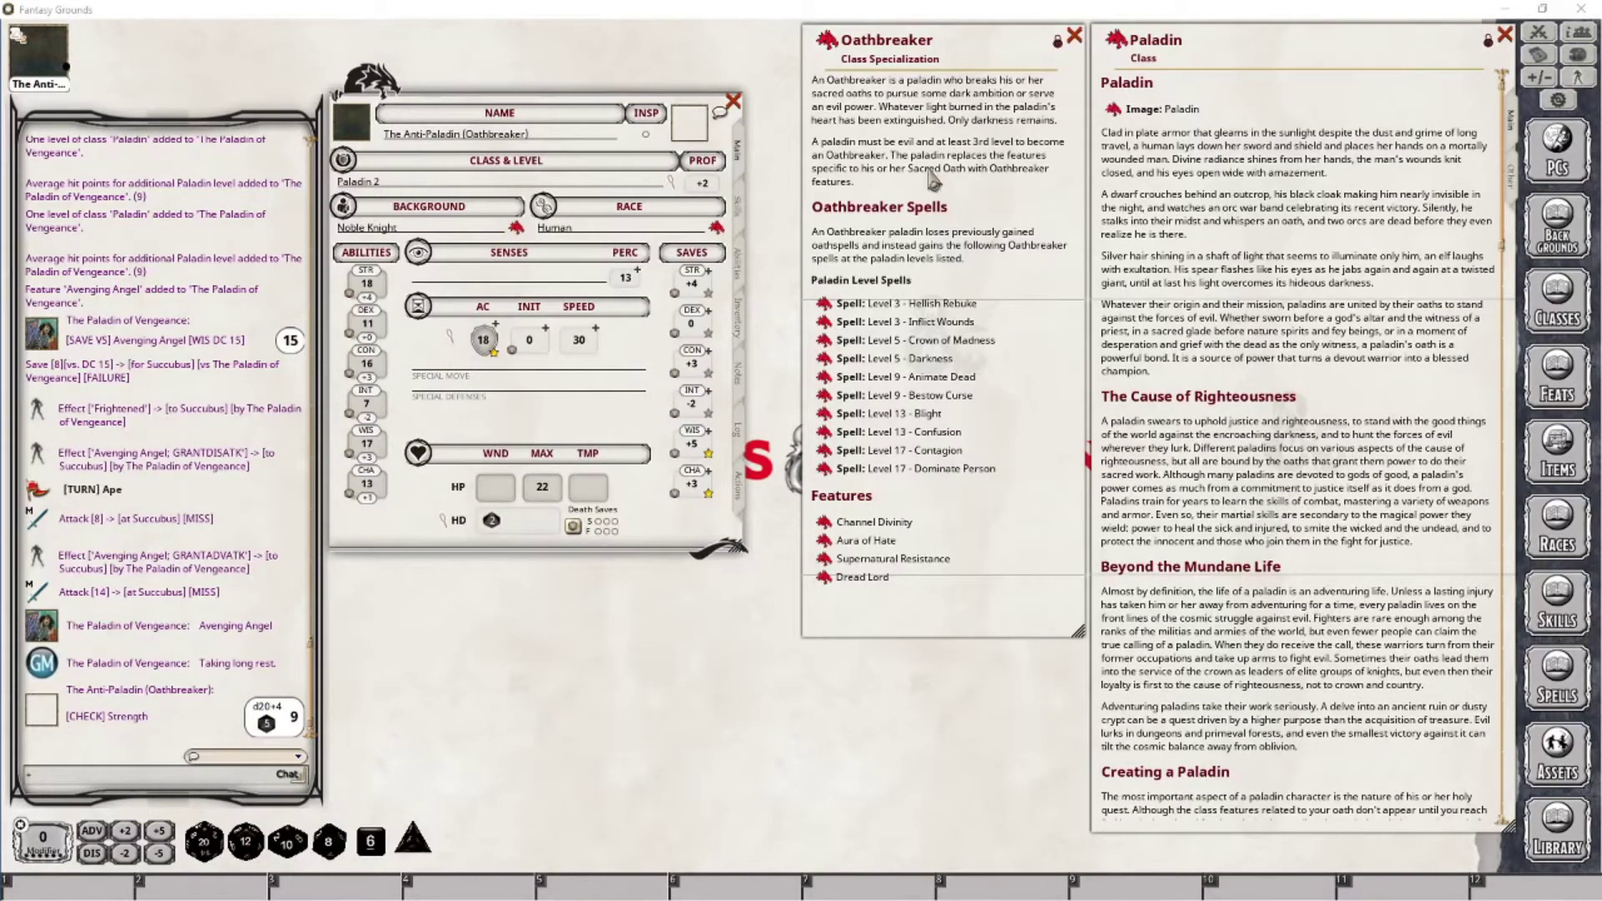
left_click_drag(378, 181, 378, 182)
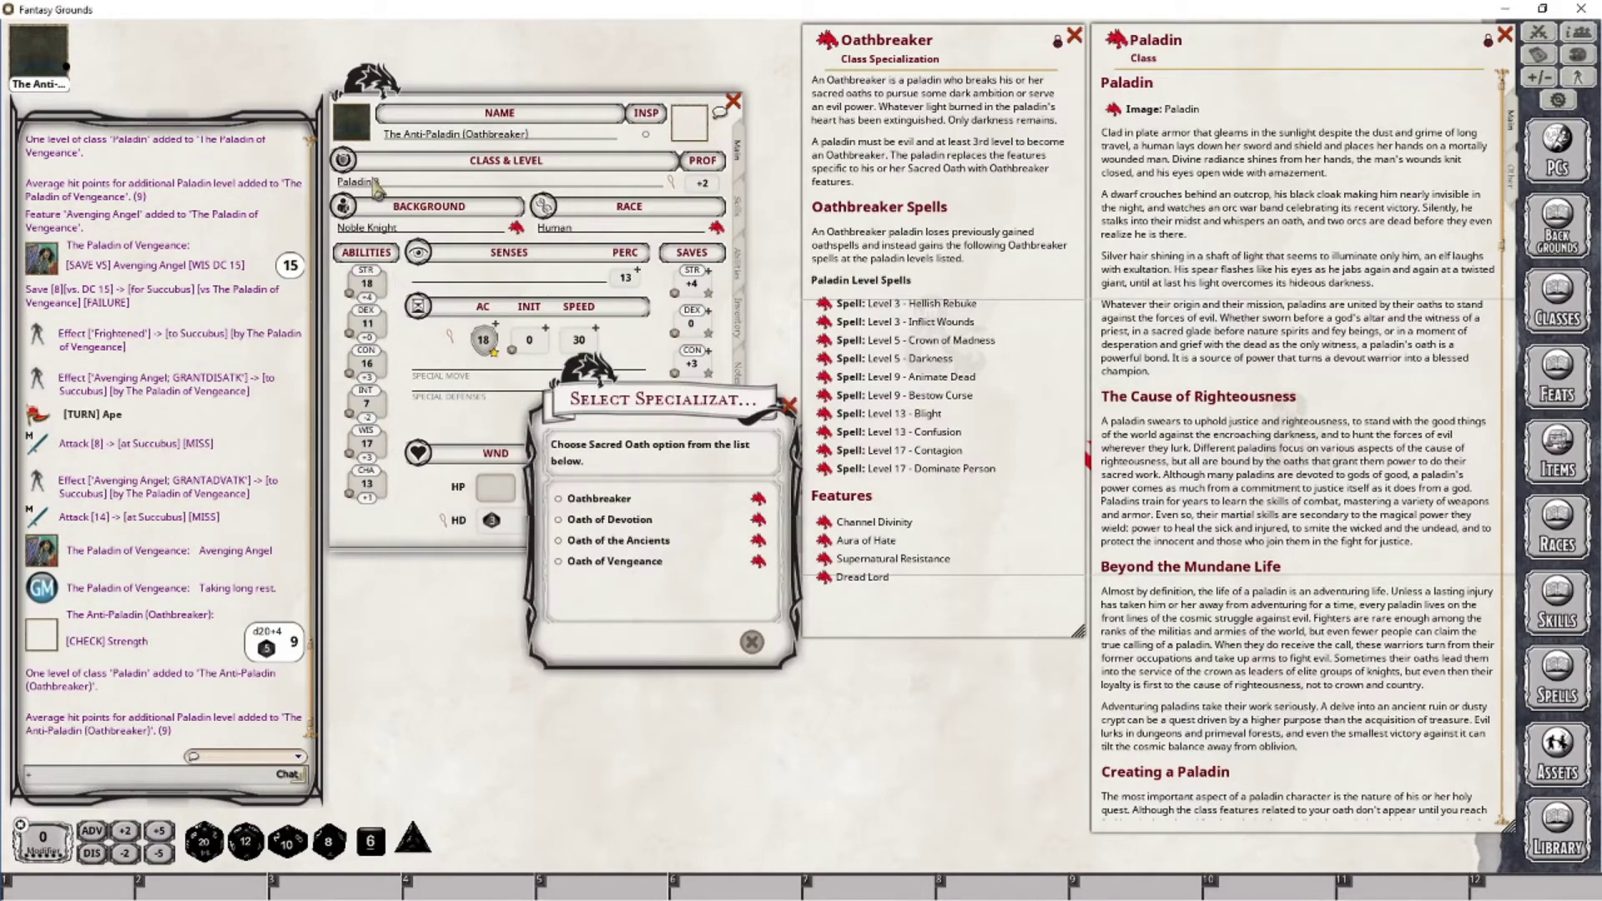
left_click(596, 501)
left_click(723, 642)
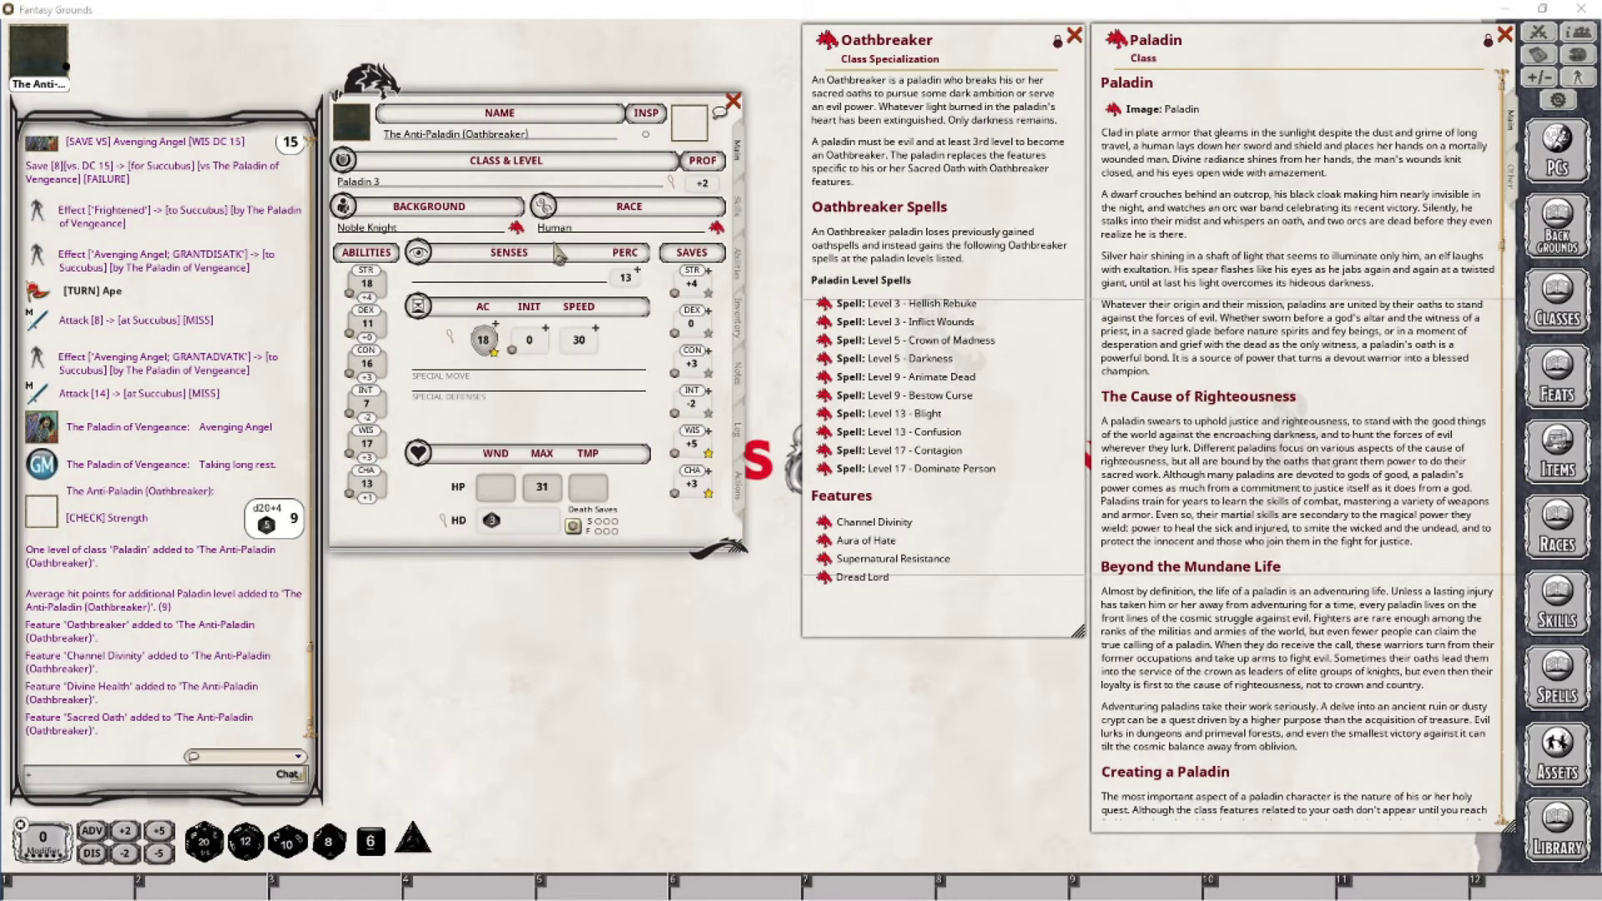
Step: Open the Oathbreaker's Channel Divinity feature and reposition and enlarge its window so the description is readable
left_click(739, 488)
left_click(826, 524)
left_click_drag(826, 392, 979, 426)
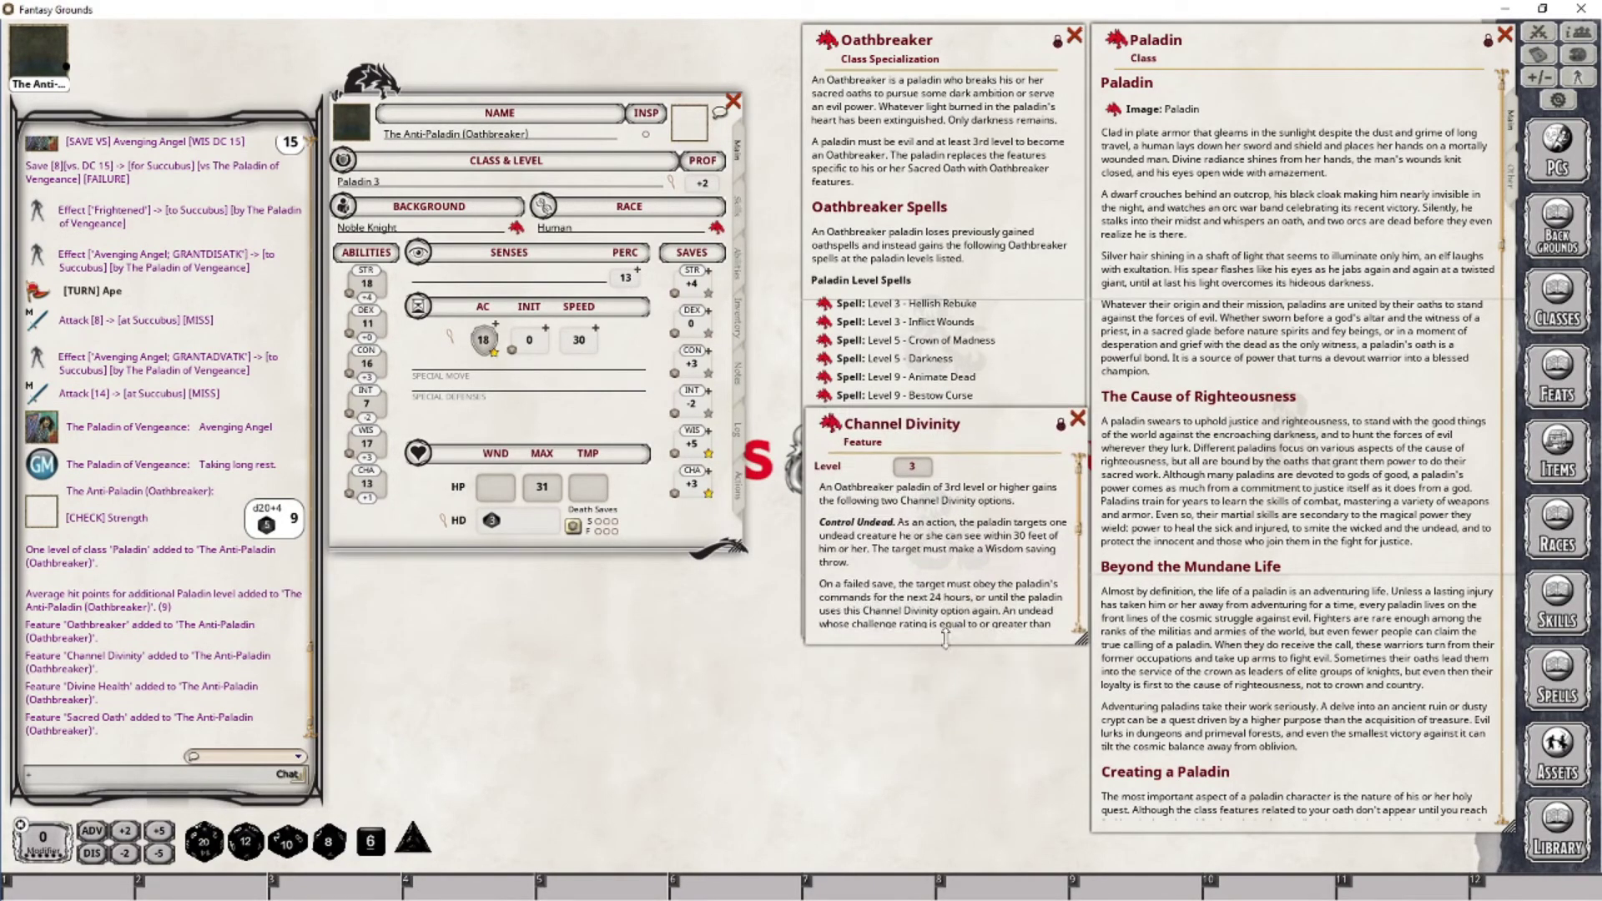
left_click_drag(946, 638, 959, 677)
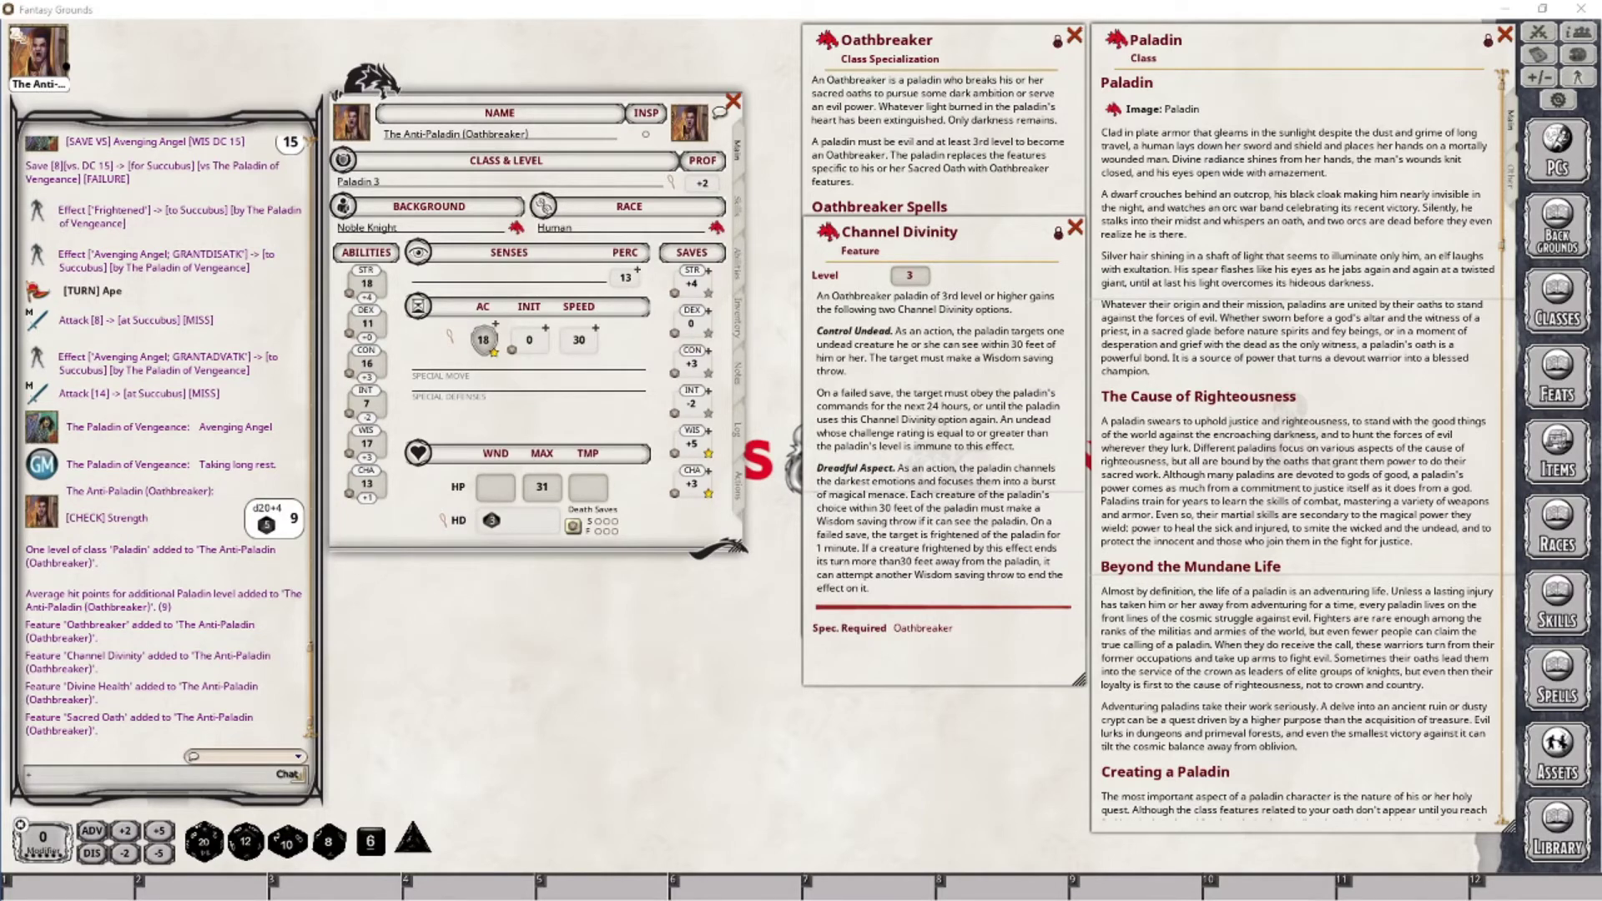
Step: Add Channel Divinity to the Anti-Paladin's powers and assign it to a group named Oathbreaker
left_click(738, 488)
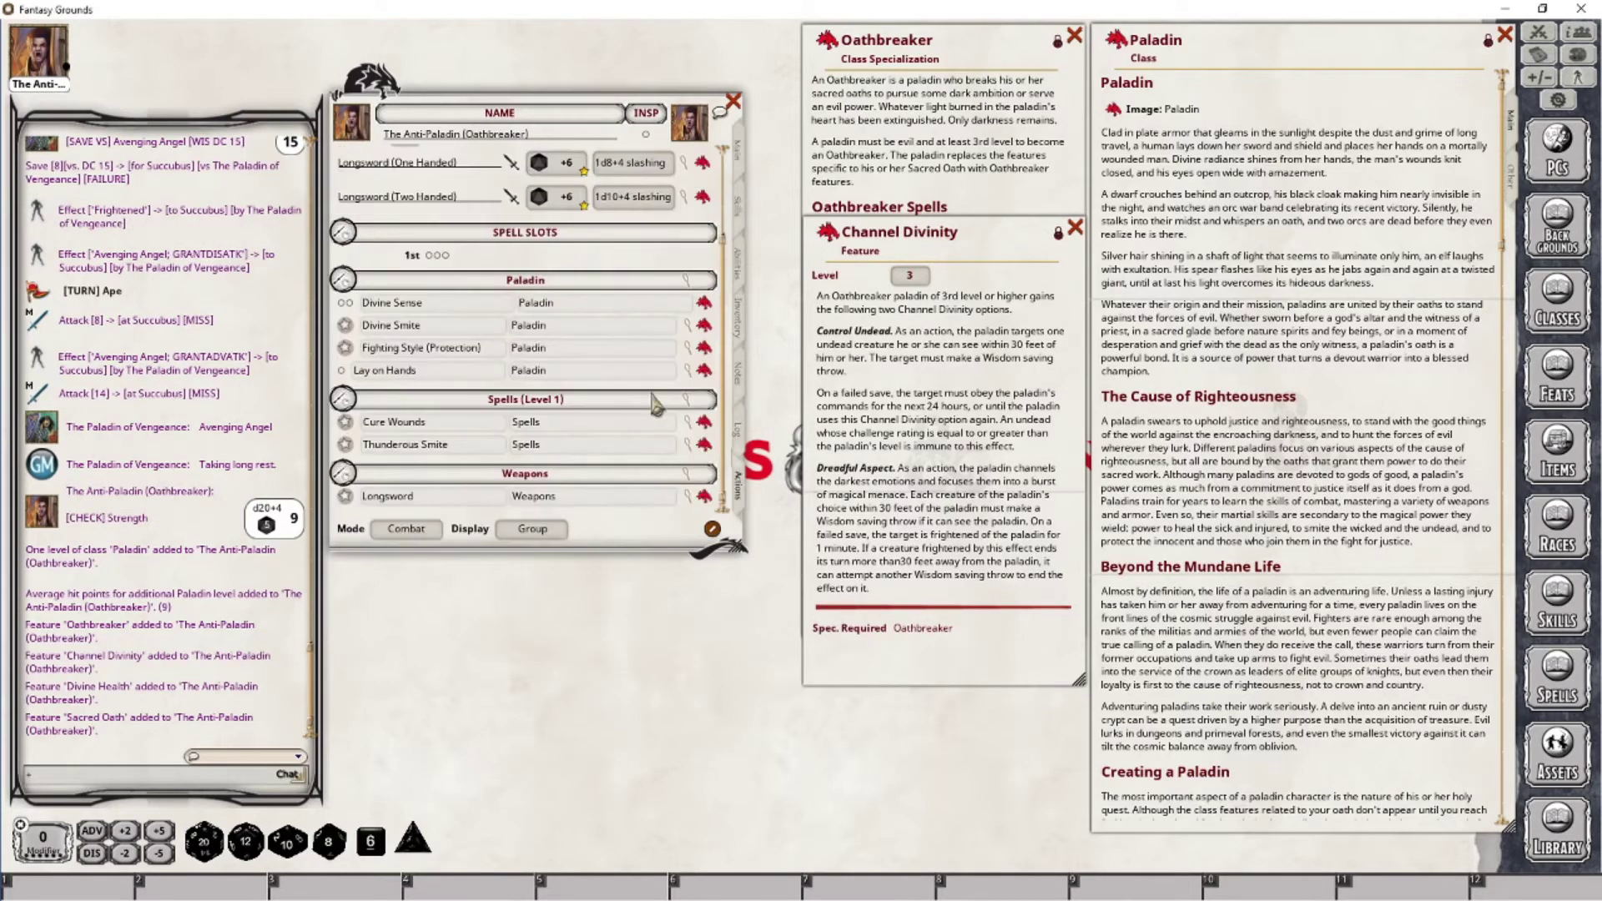
left_click(739, 155)
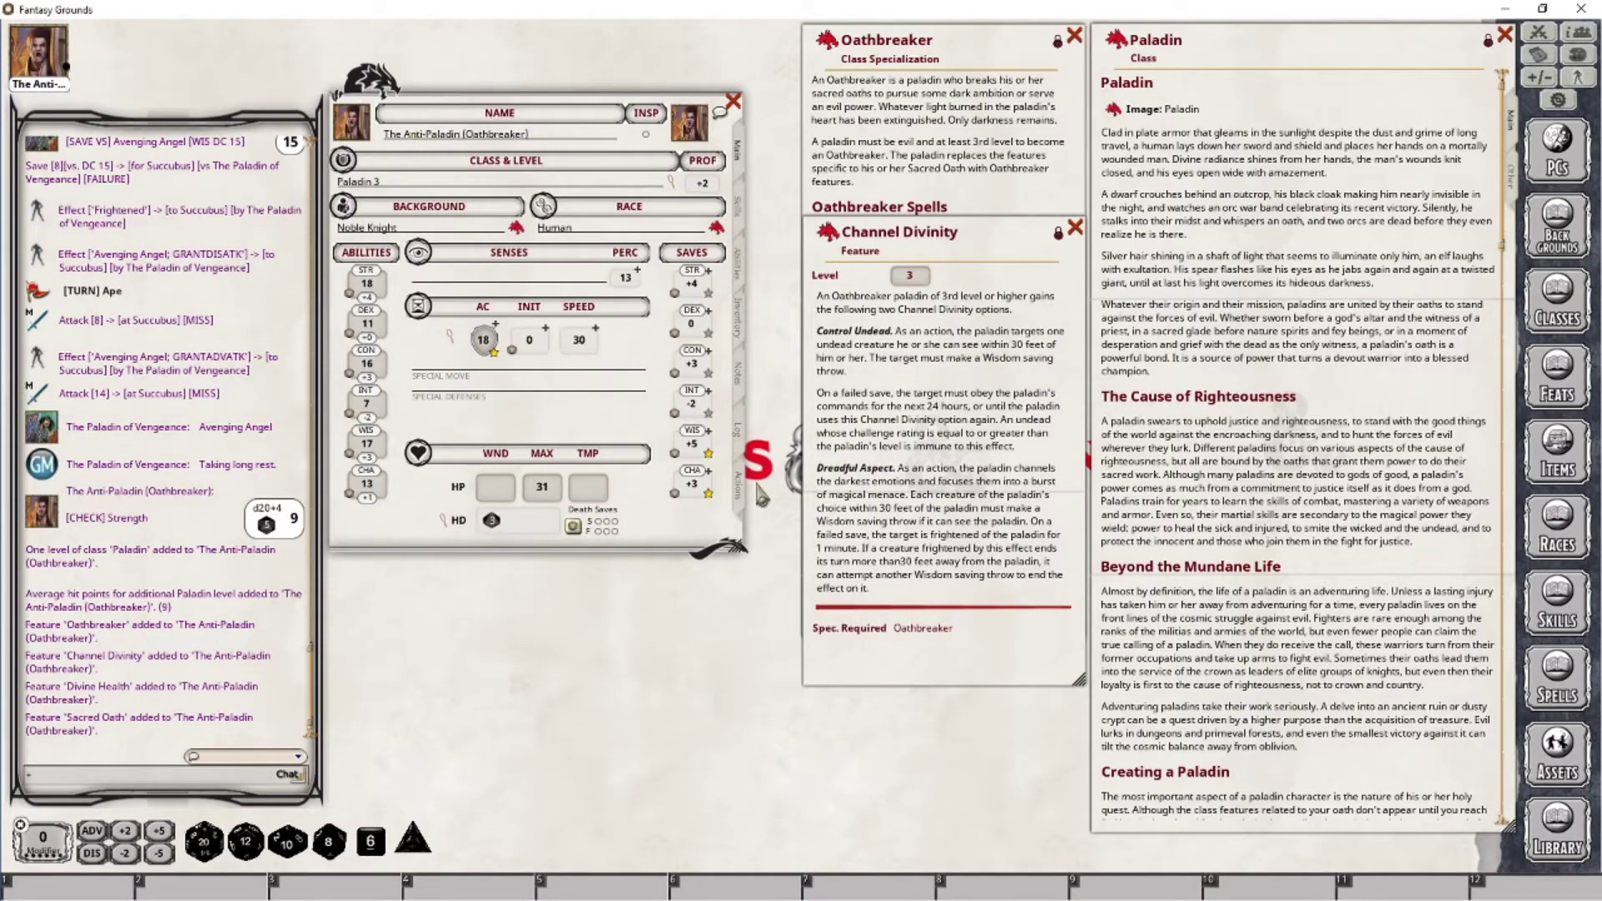
left_click(739, 491)
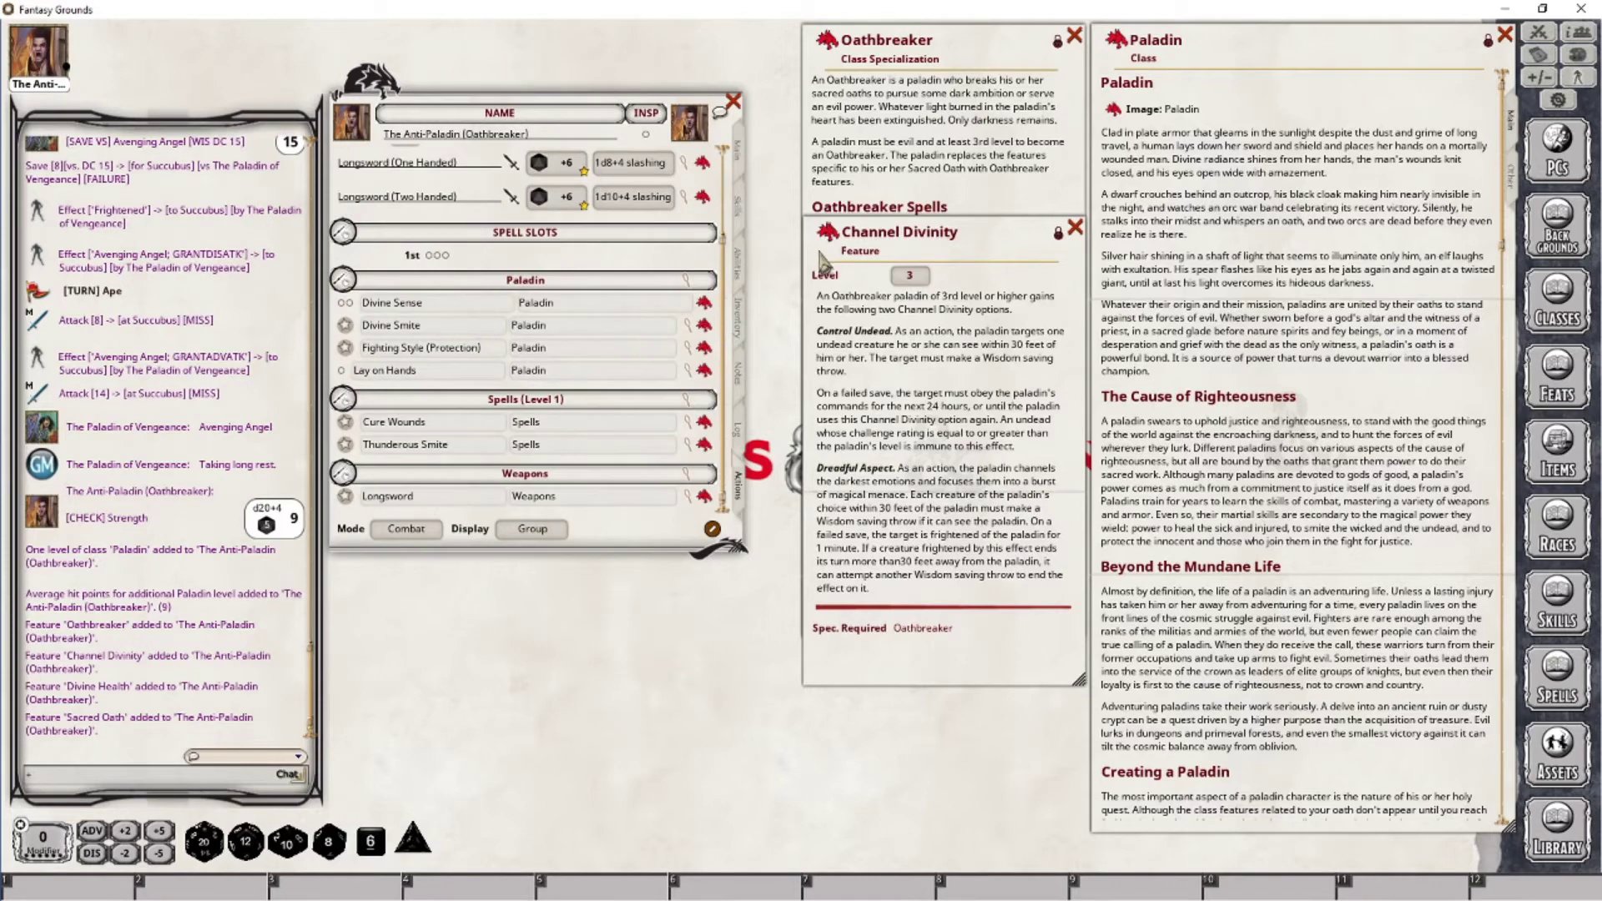
left_click_drag(828, 233, 534, 300)
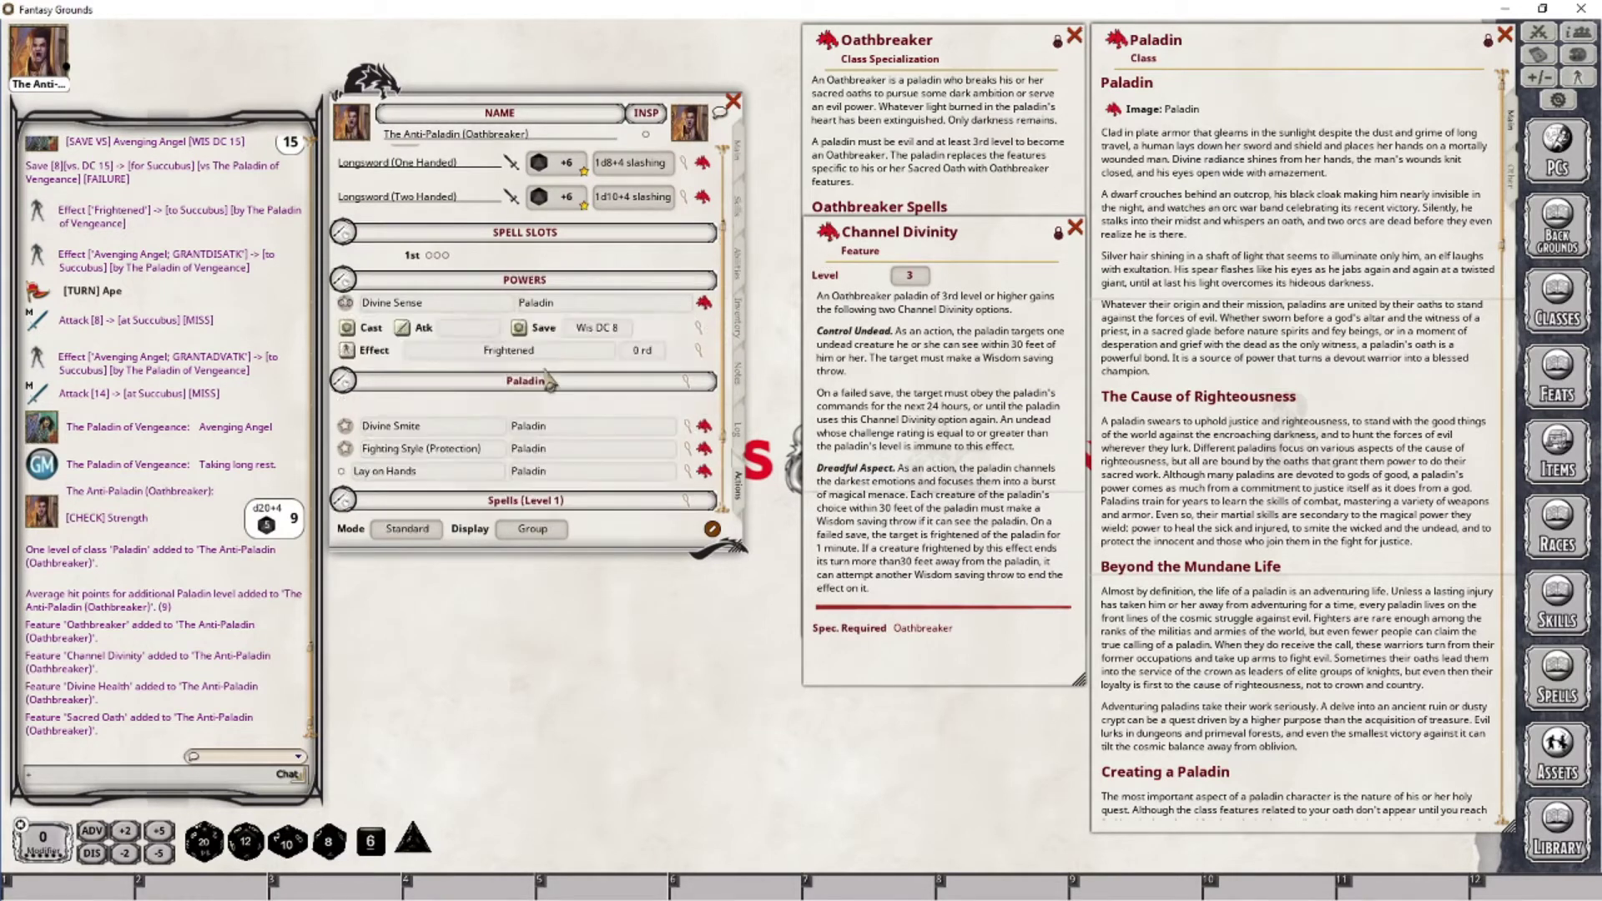
left_click(554, 304)
type("Oathb")
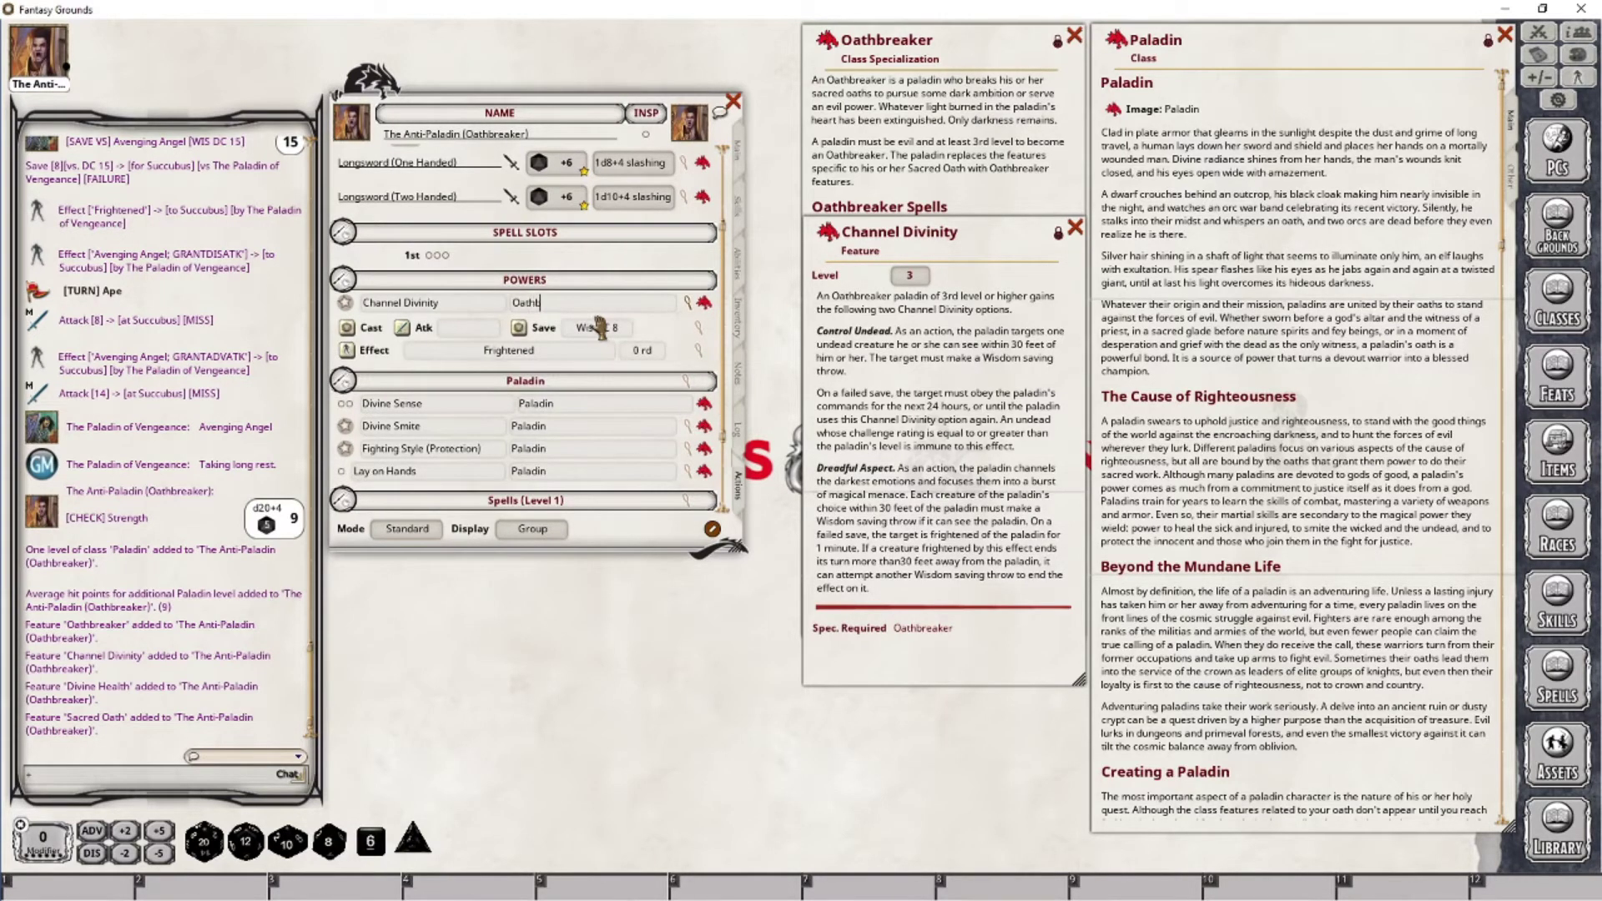
type("reaker")
key("Tab")
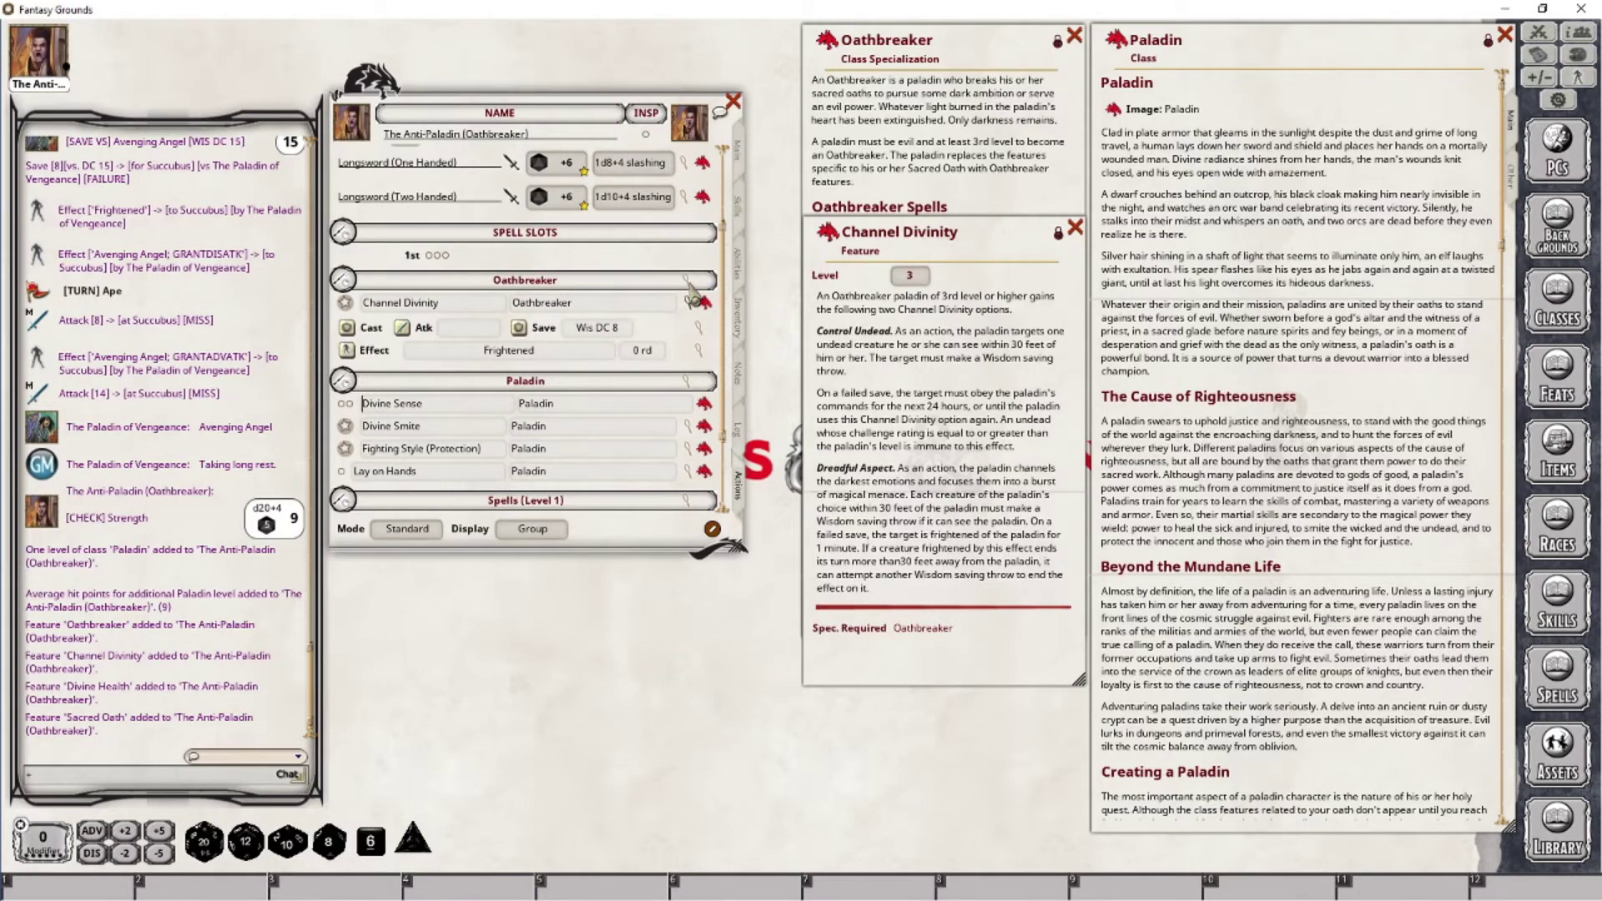
Step: Set the Oathbreaker power group's ability to Cha, close the Channel Divinity description and return to the main character page
left_click(691, 284)
left_click_drag(756, 380, 551, 571)
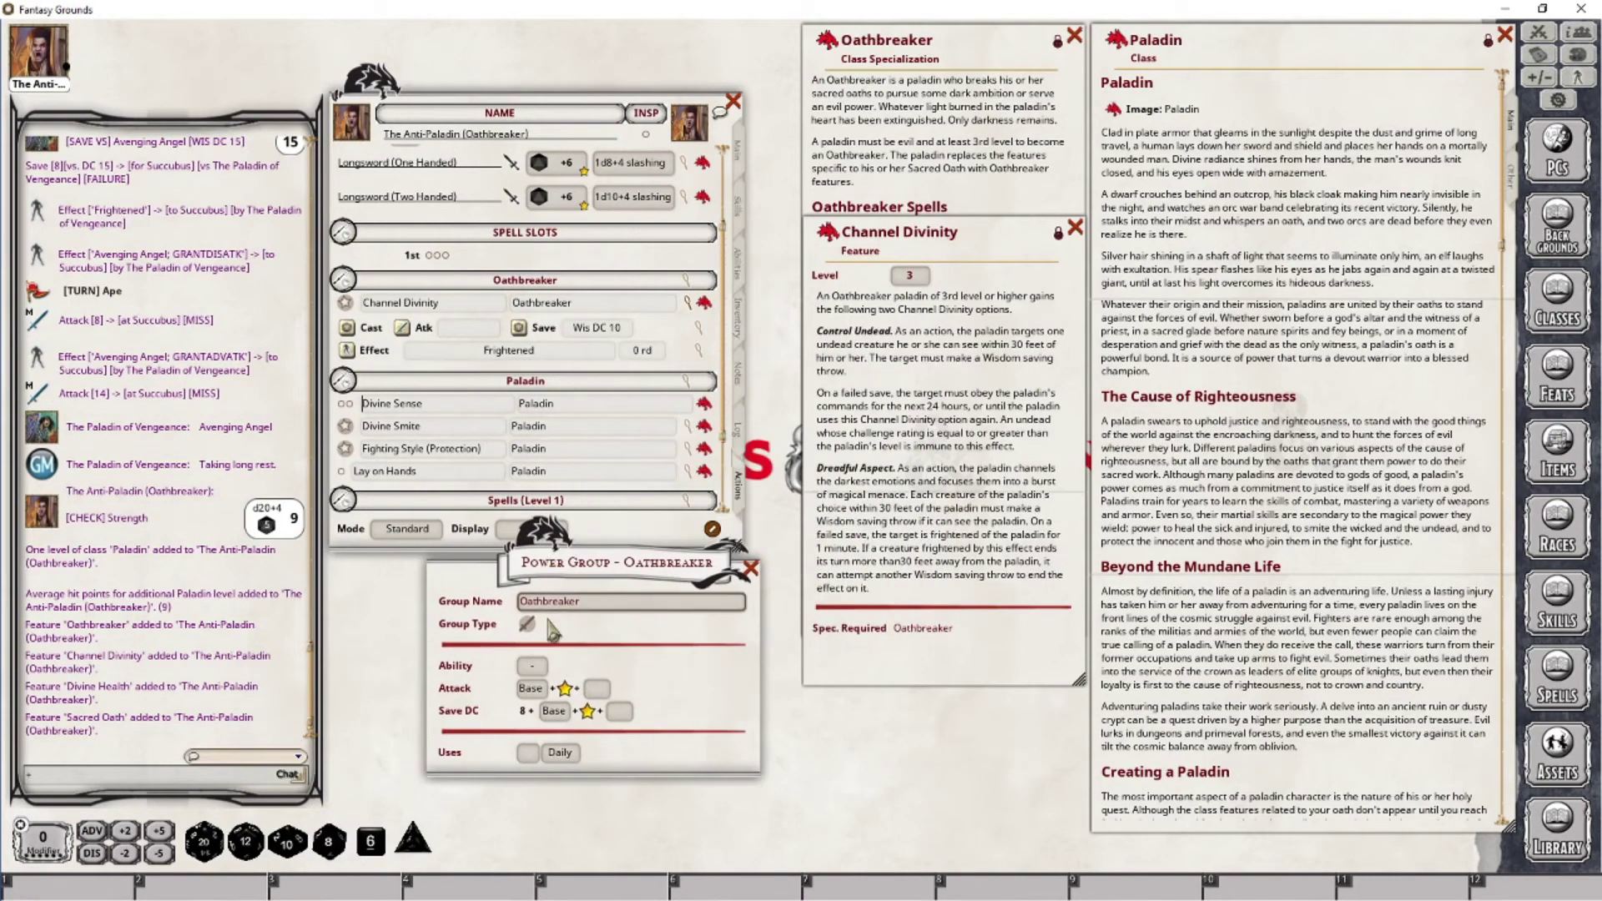
left_click(532, 666)
left_click(533, 666)
left_click(533, 666)
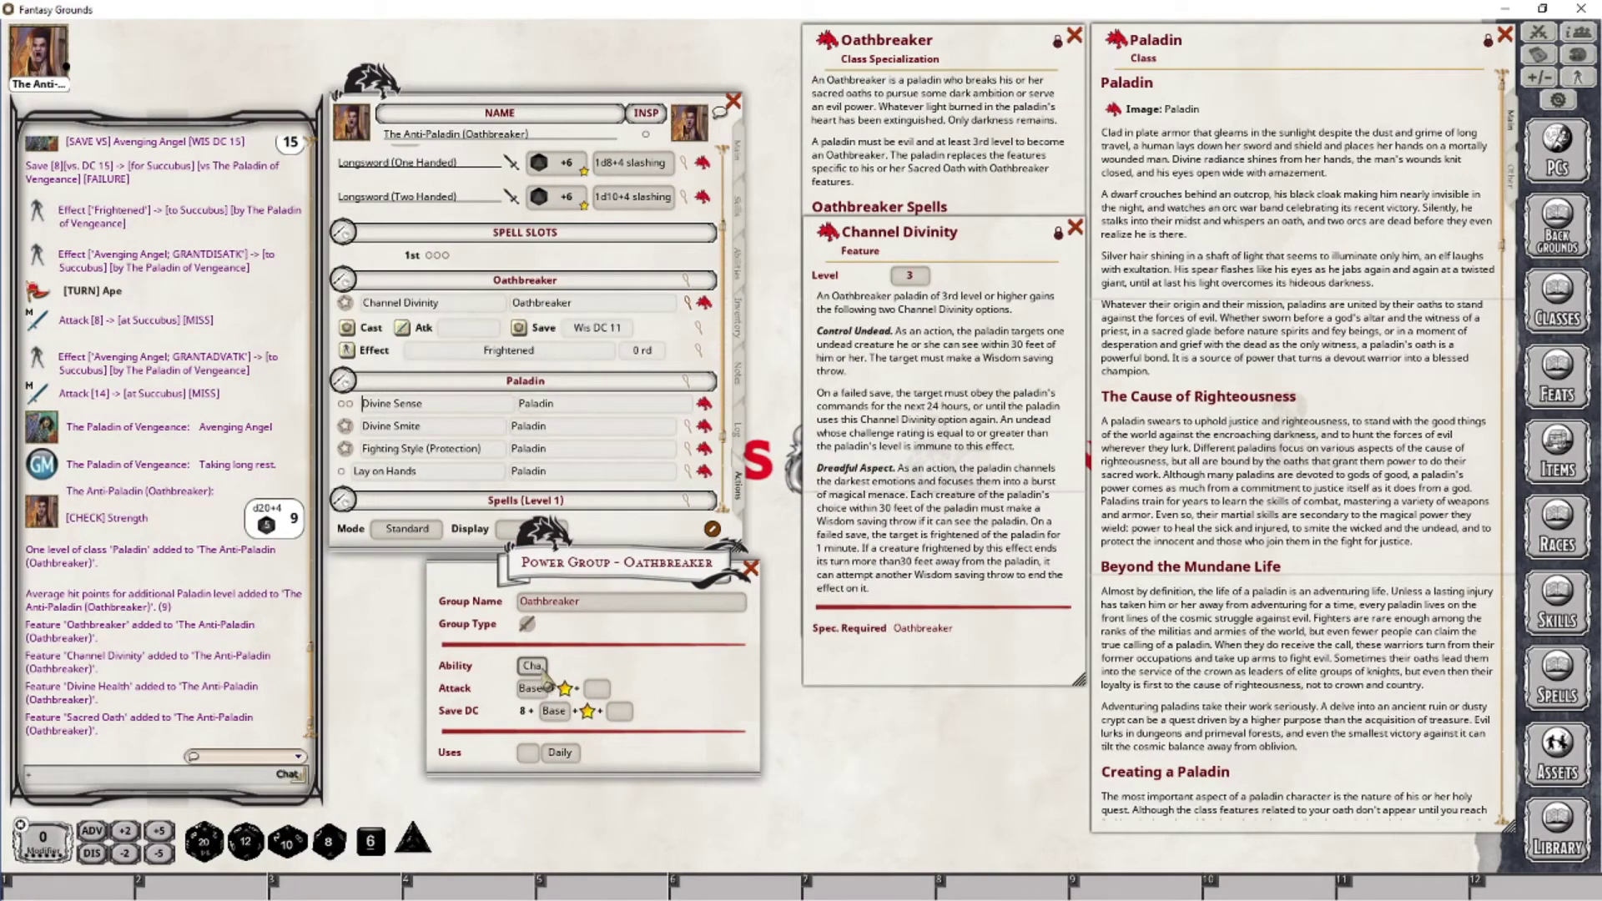
left_click(541, 669)
left_click(542, 669)
left_click(542, 669)
left_click(542, 668)
left_click(542, 669)
left_click(541, 668)
left_click(542, 669)
left_click(757, 576)
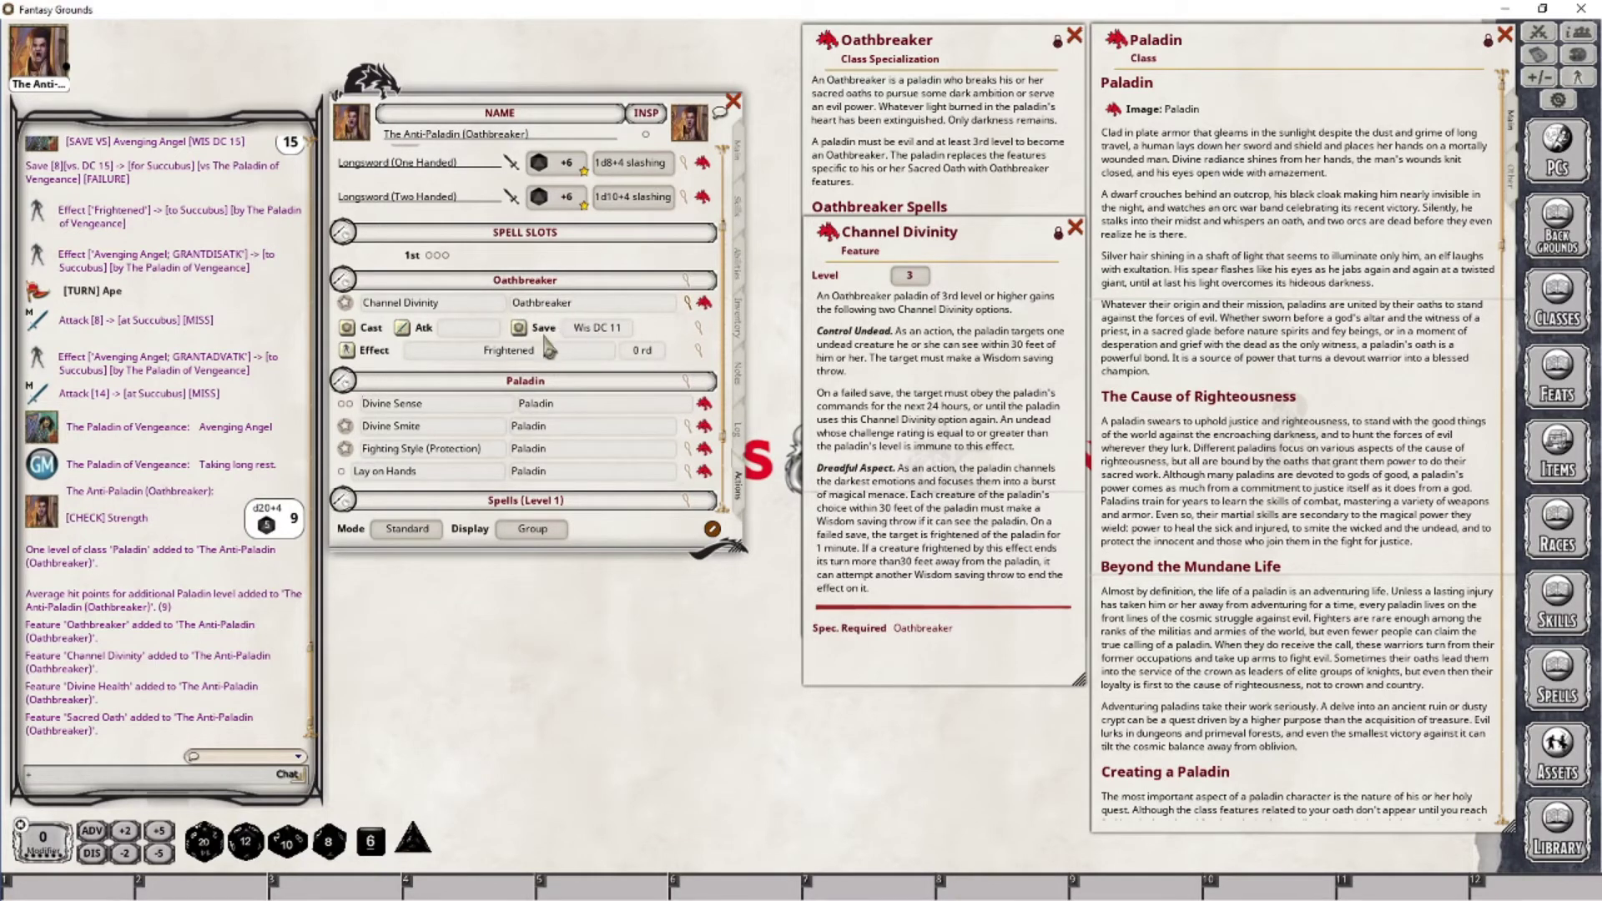
left_click(1076, 227)
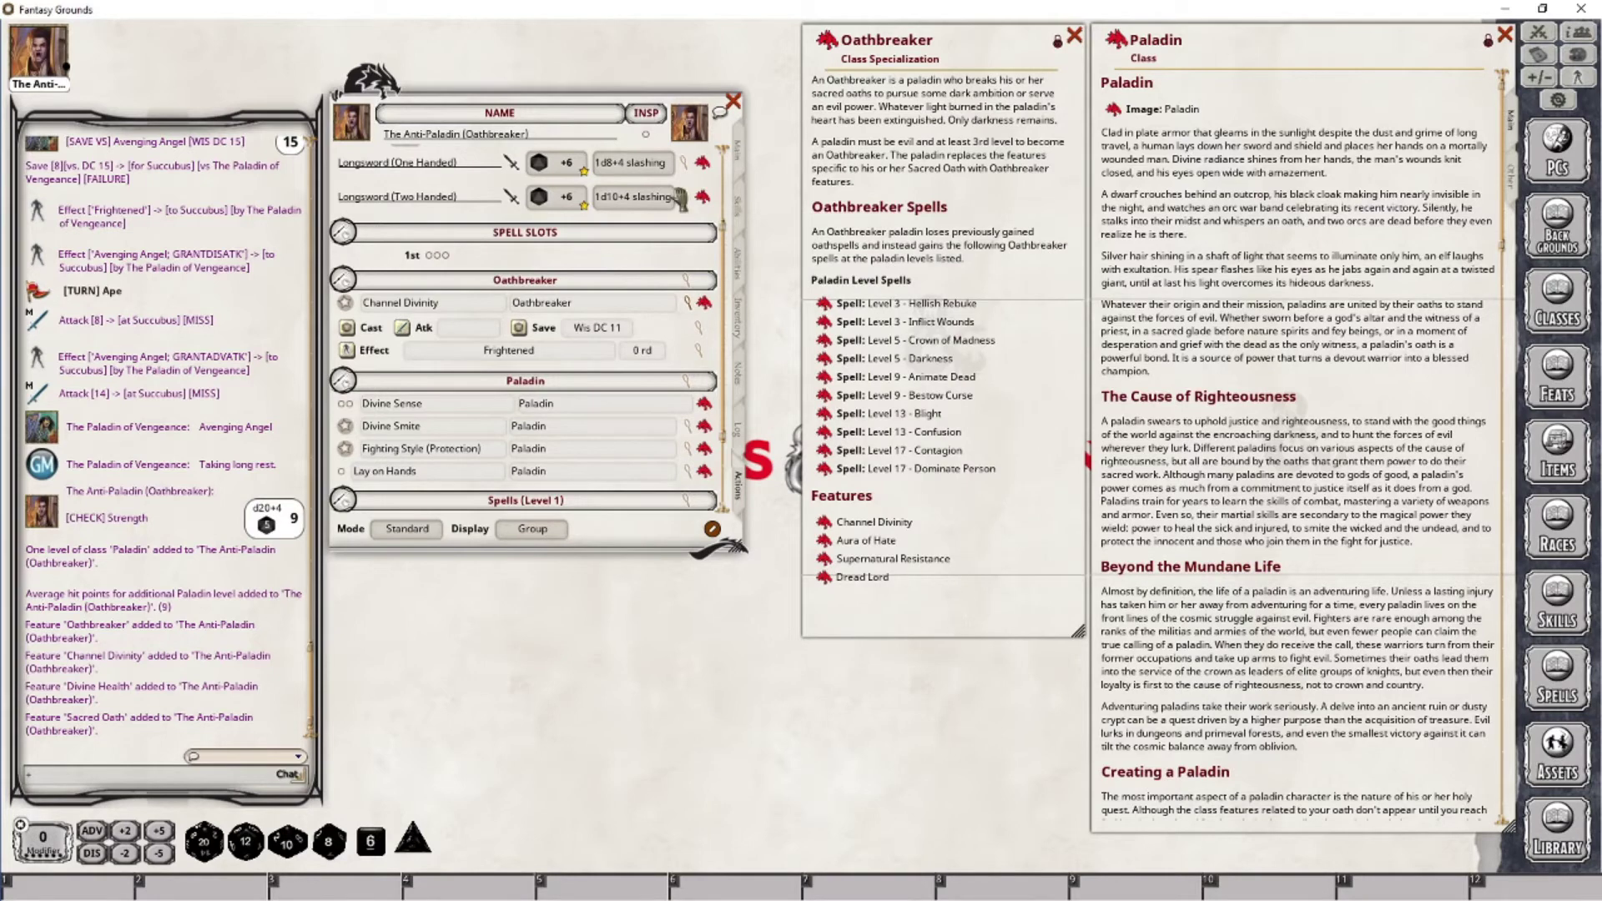
left_click(740, 153)
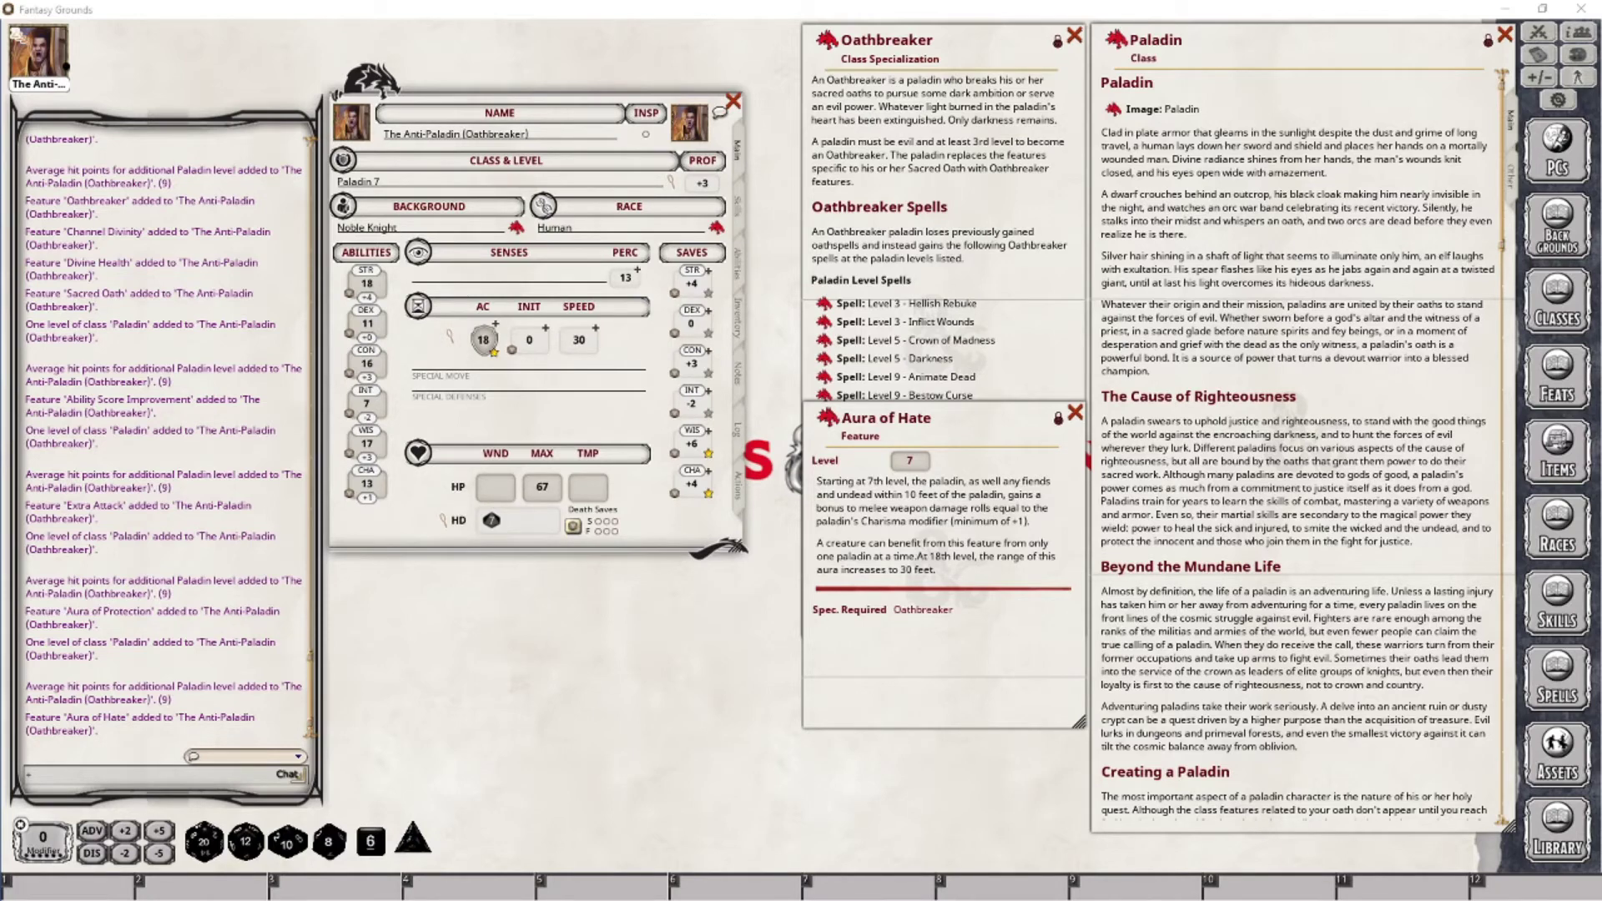
Step: Add the Aura of Hate feature to the Anti-Paladin's powers and assign it to the Oathbreaker group
left_click(740, 484)
left_click_drag(827, 419, 628, 317)
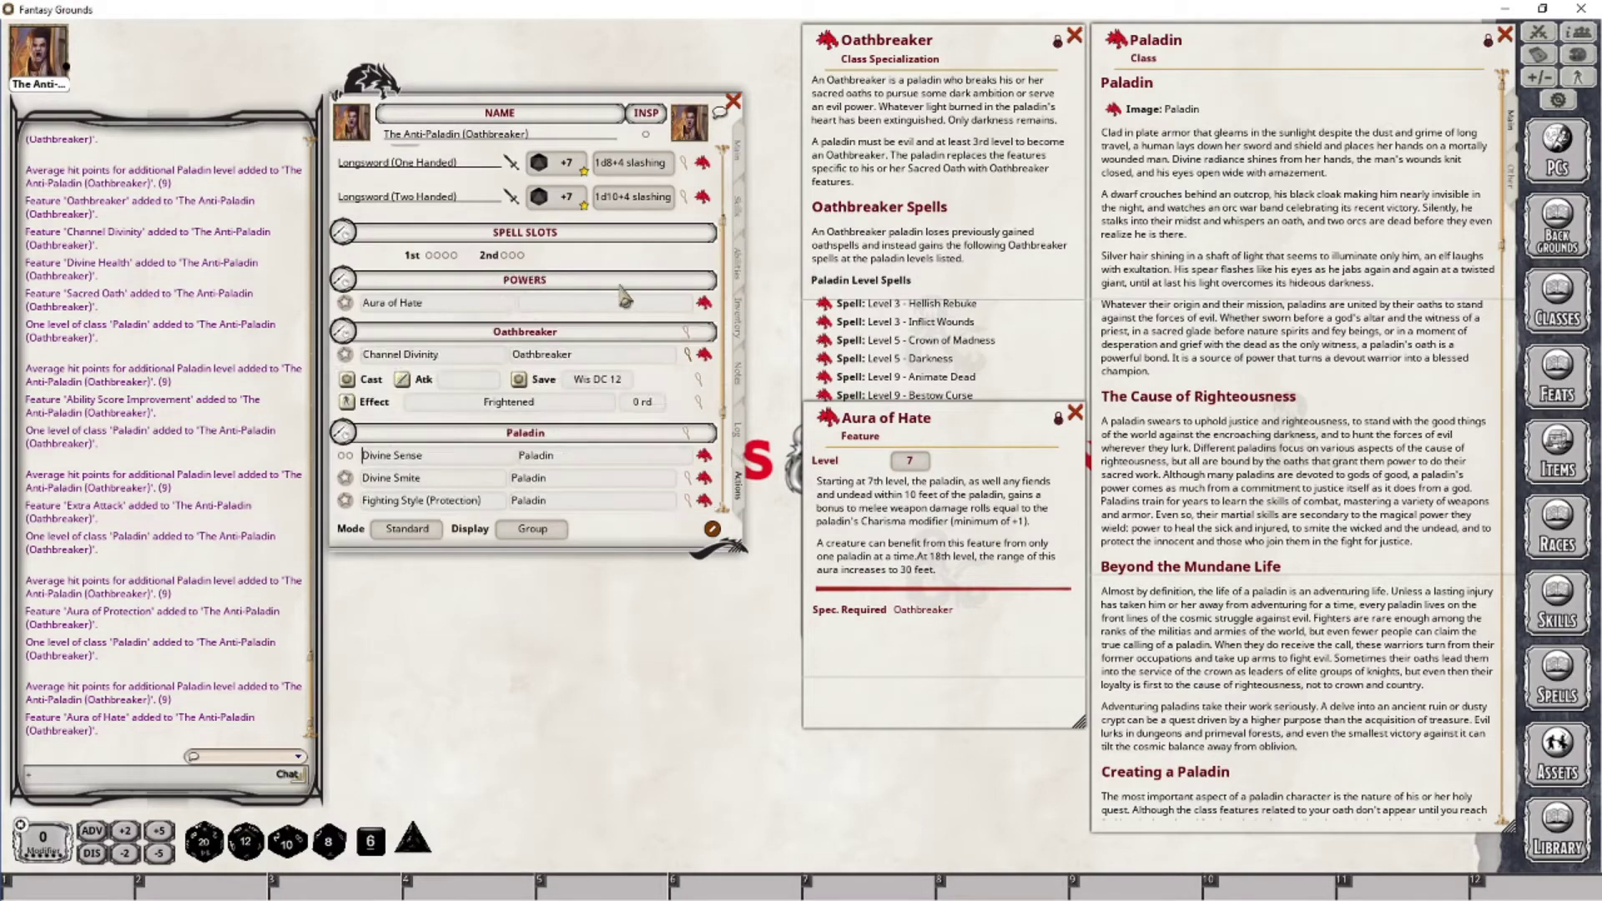
type("Oa")
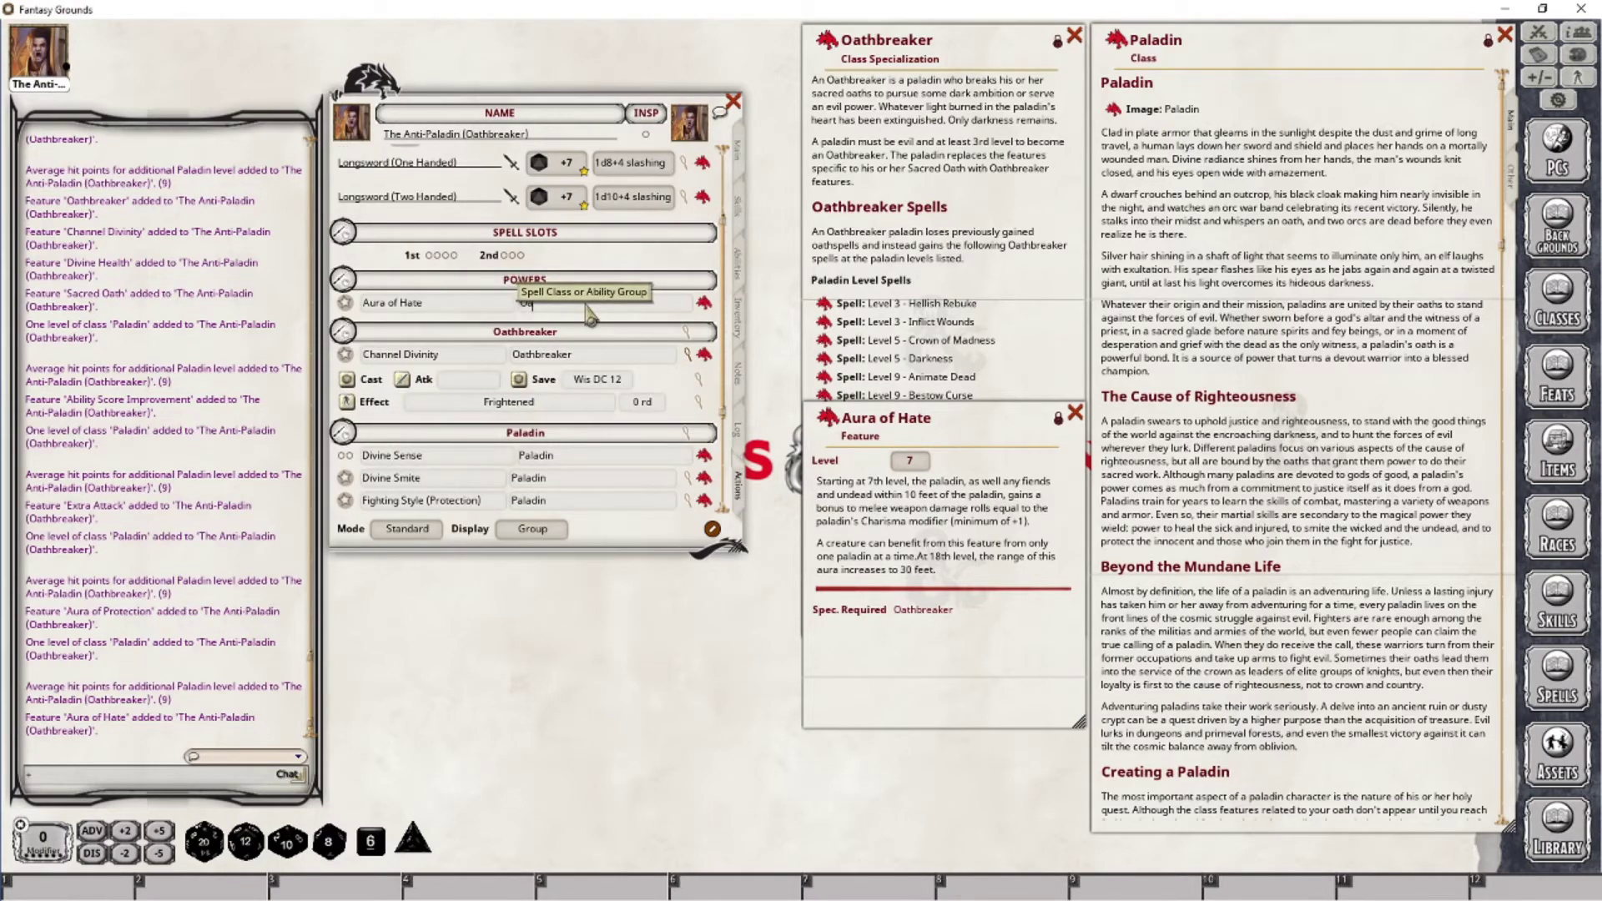
type("thbreaker")
key("Return")
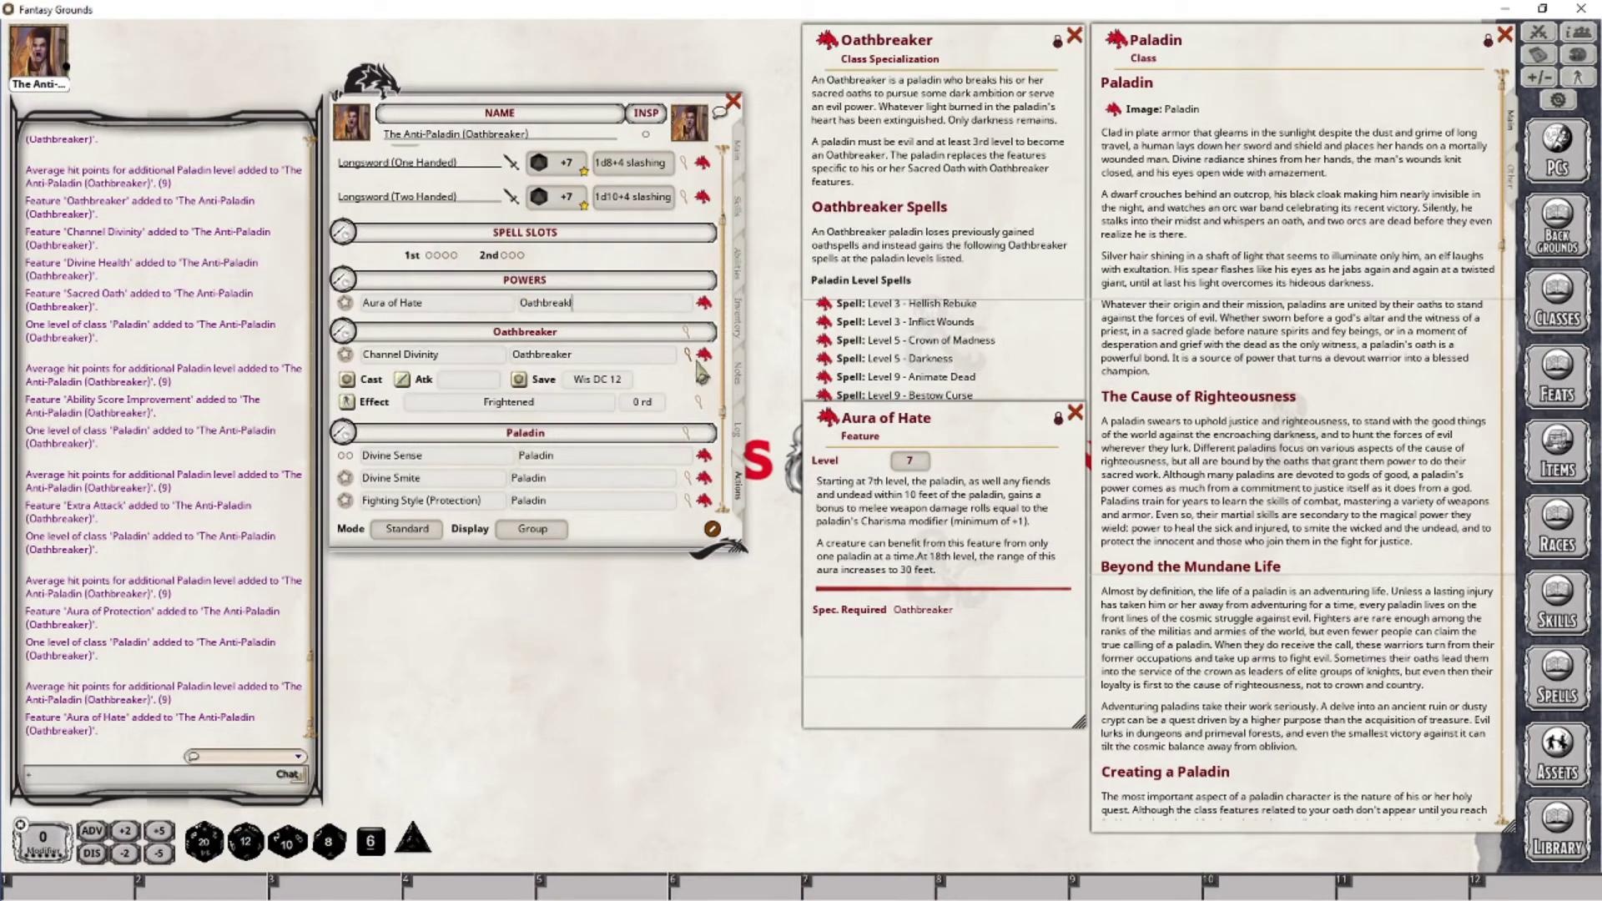
key("Tab")
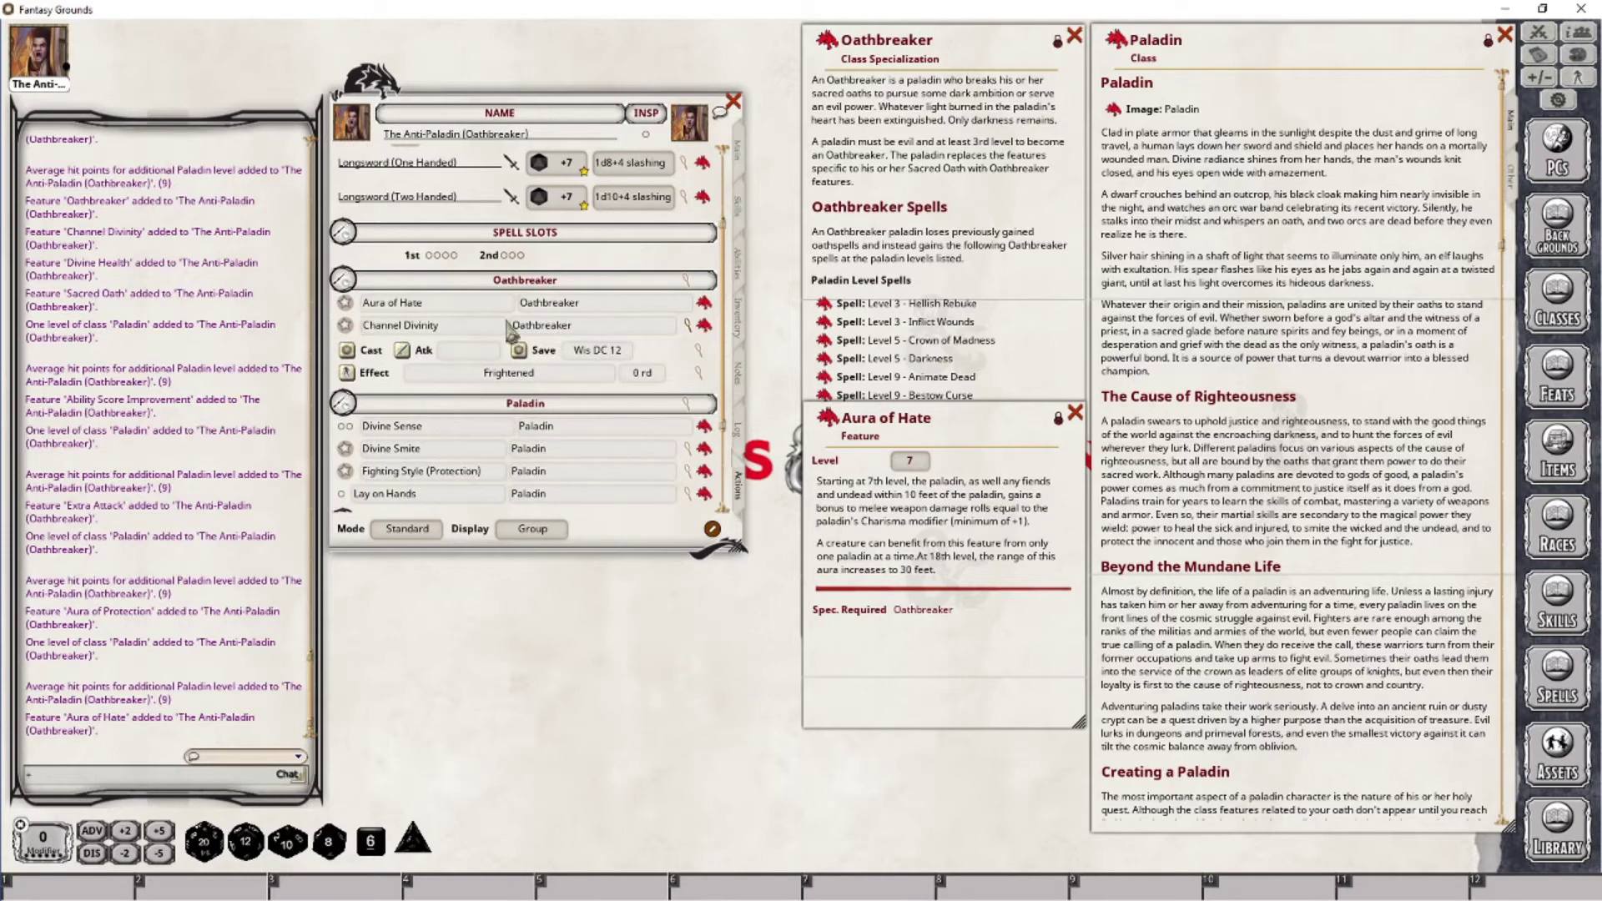
Step: Add an effect to the Aura of Hate power and open its details beneath the character sheet
right_click(649, 302)
left_click(712, 303)
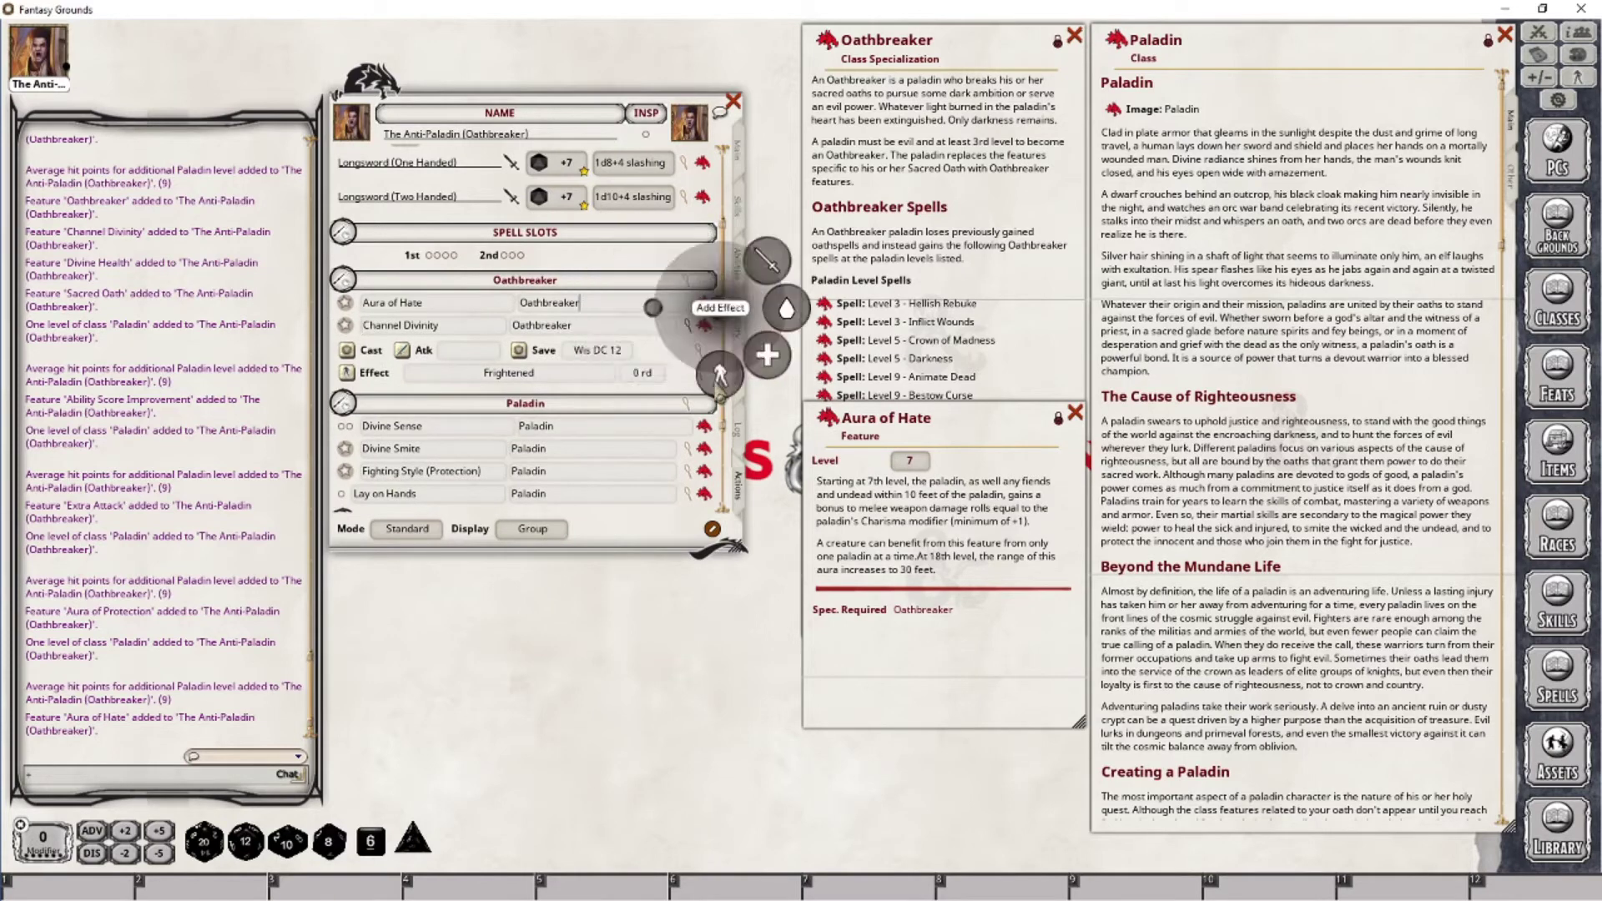
left_click(722, 392)
left_click(700, 328)
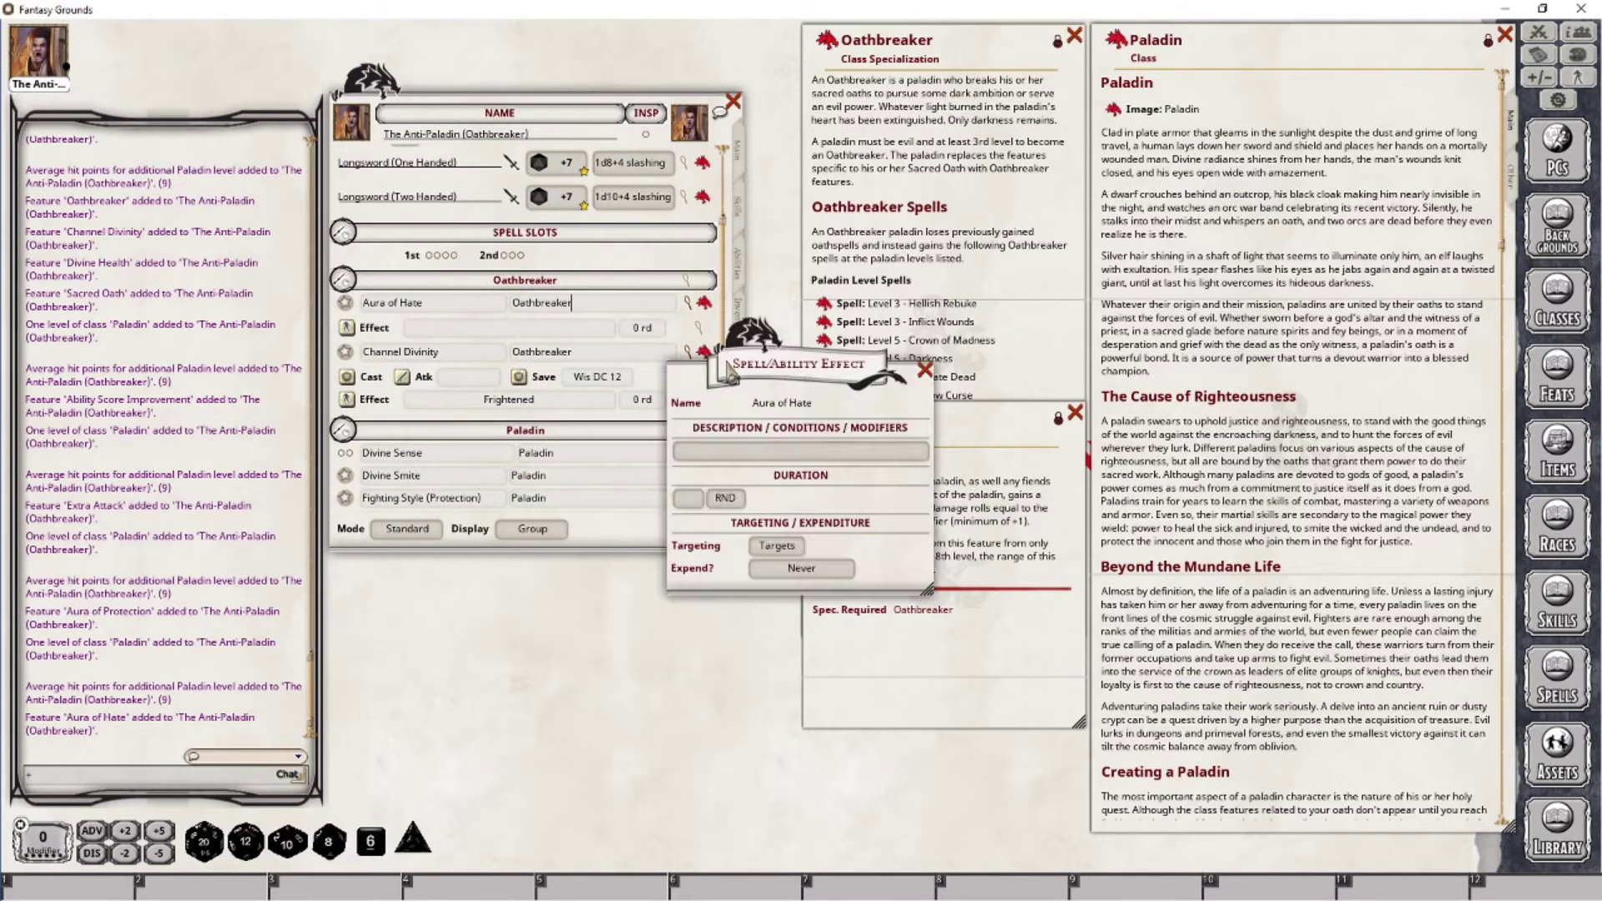
left_click_drag(777, 441, 574, 664)
Step: Set the Aura of Hate effect's description to "Aura of Hate; DMG: [CHA]" and close the effect details
left_click(574, 664)
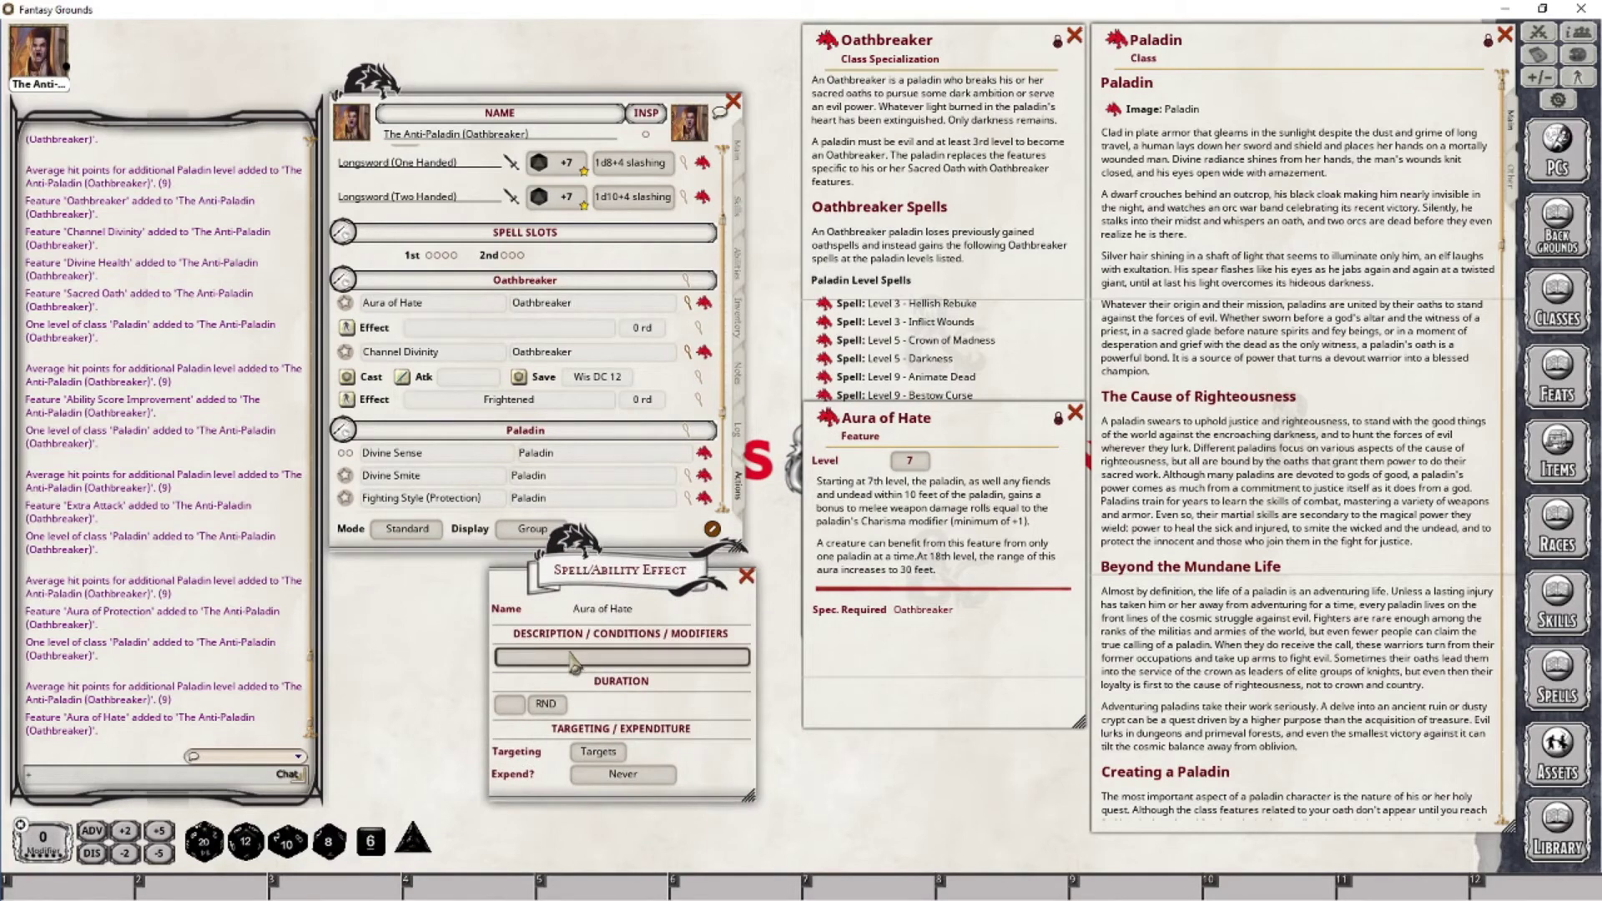
type("Aura of Hate; DNG")
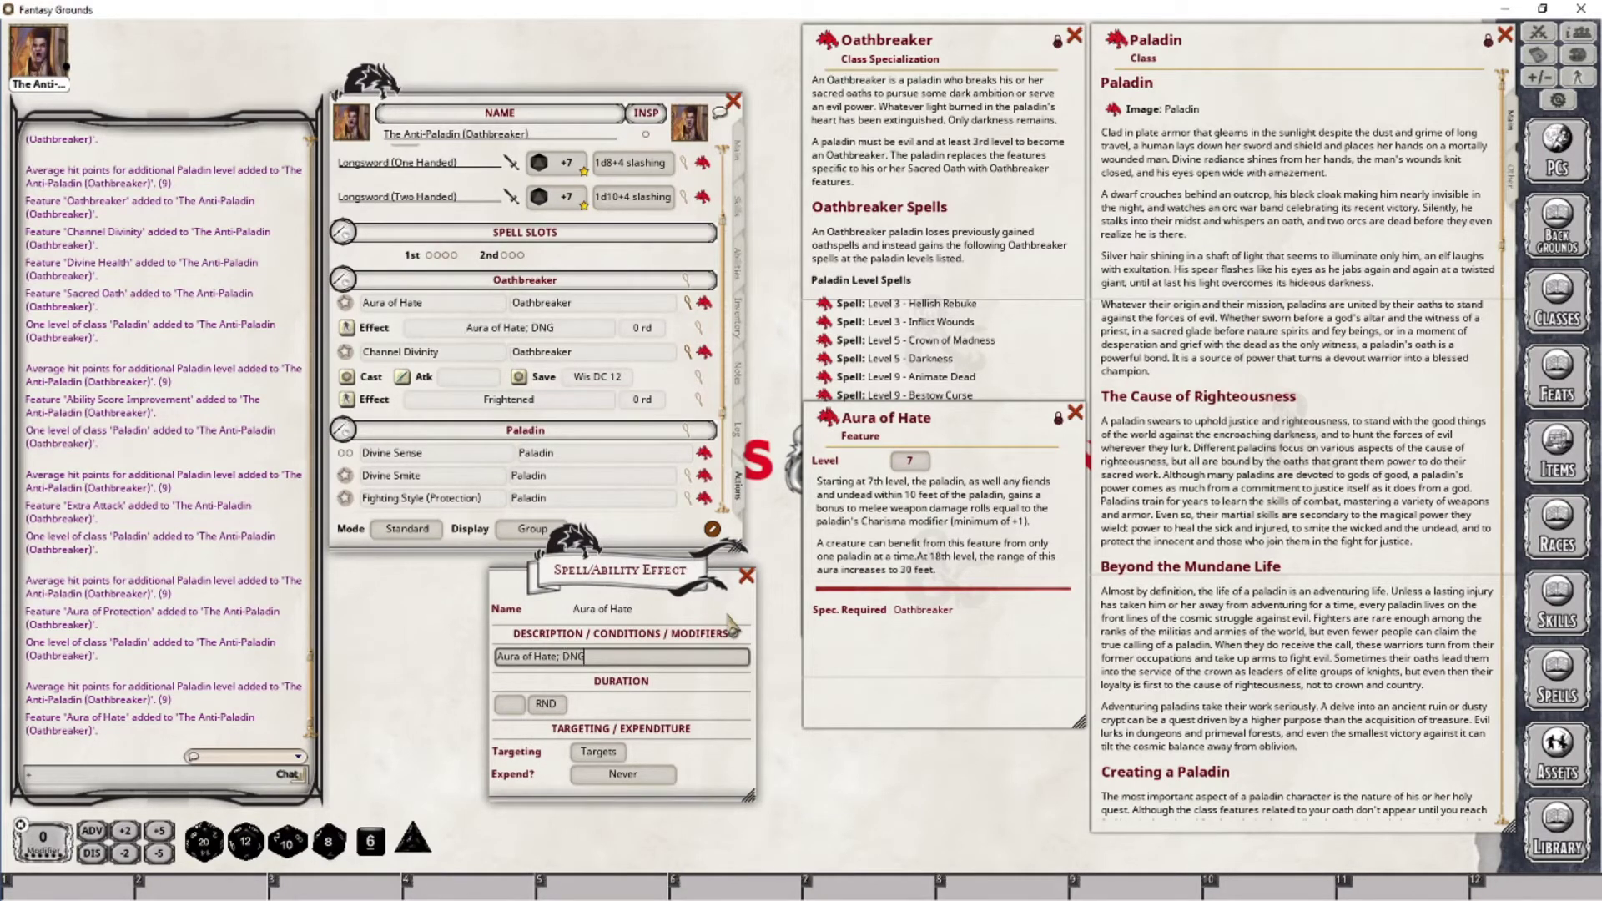
key("BackSpace")
key("BackSpace")
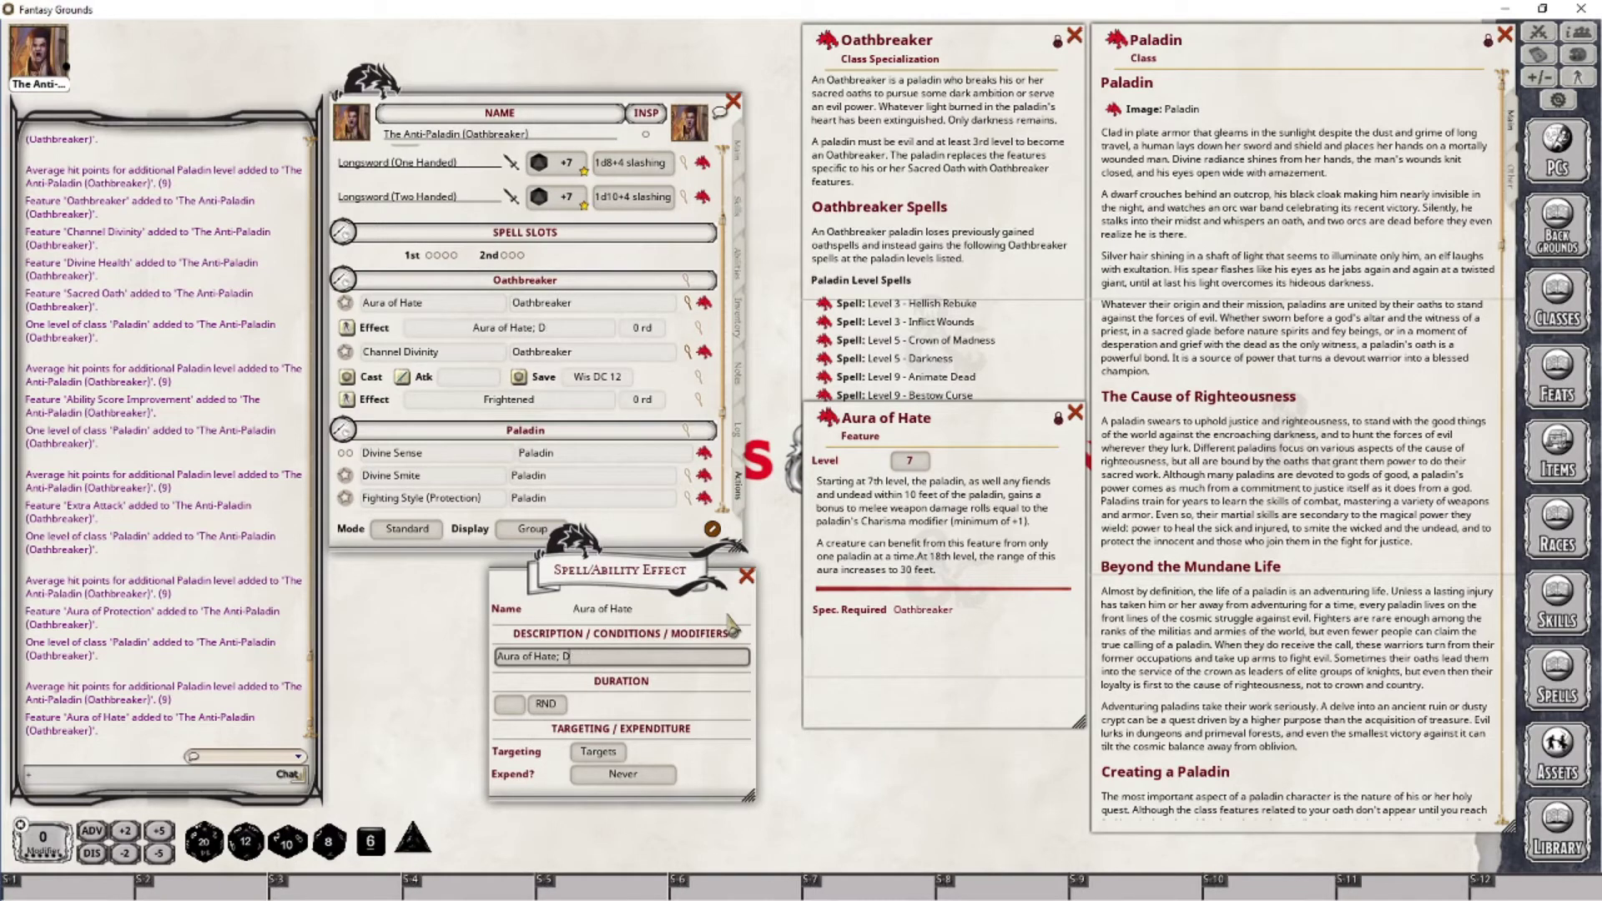
type("MG: [")
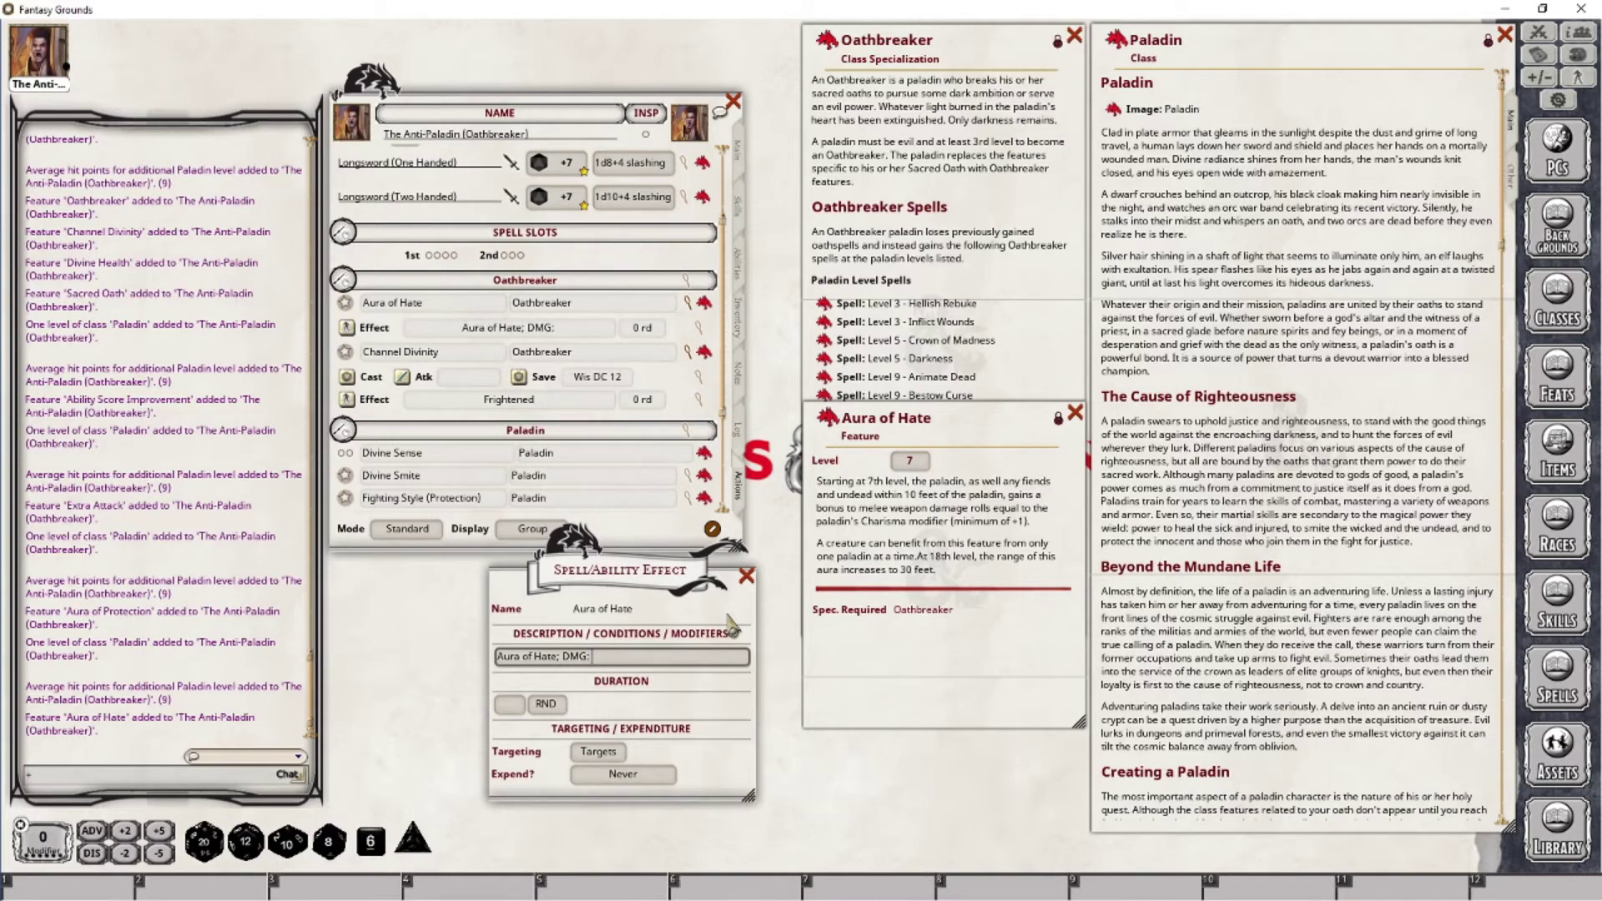
type("CHA")
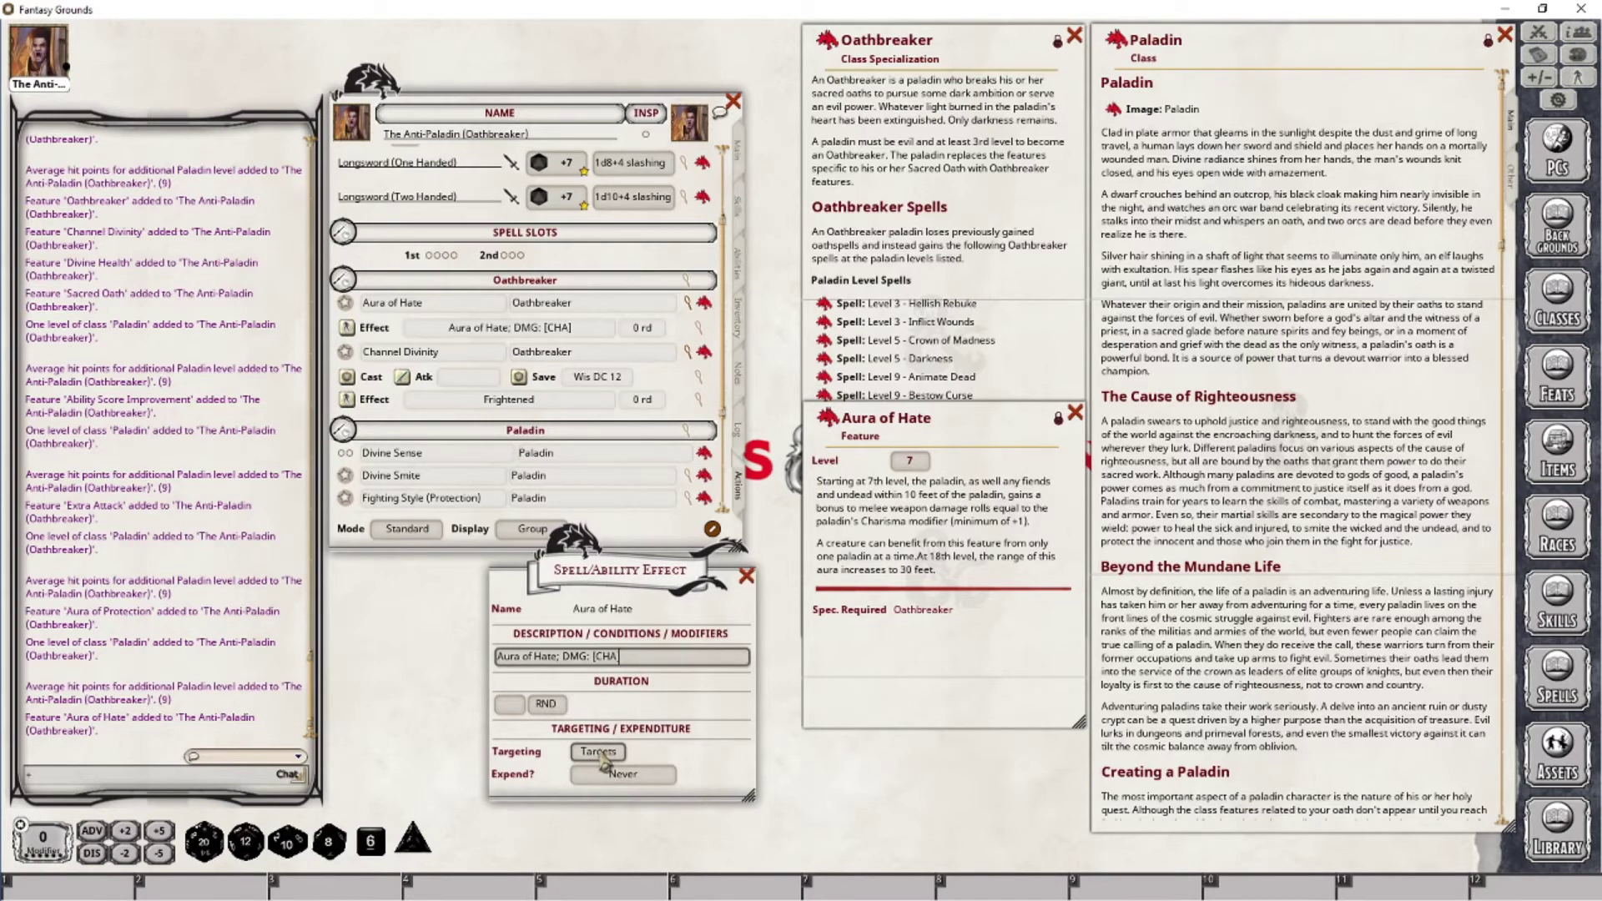
left_click(746, 576)
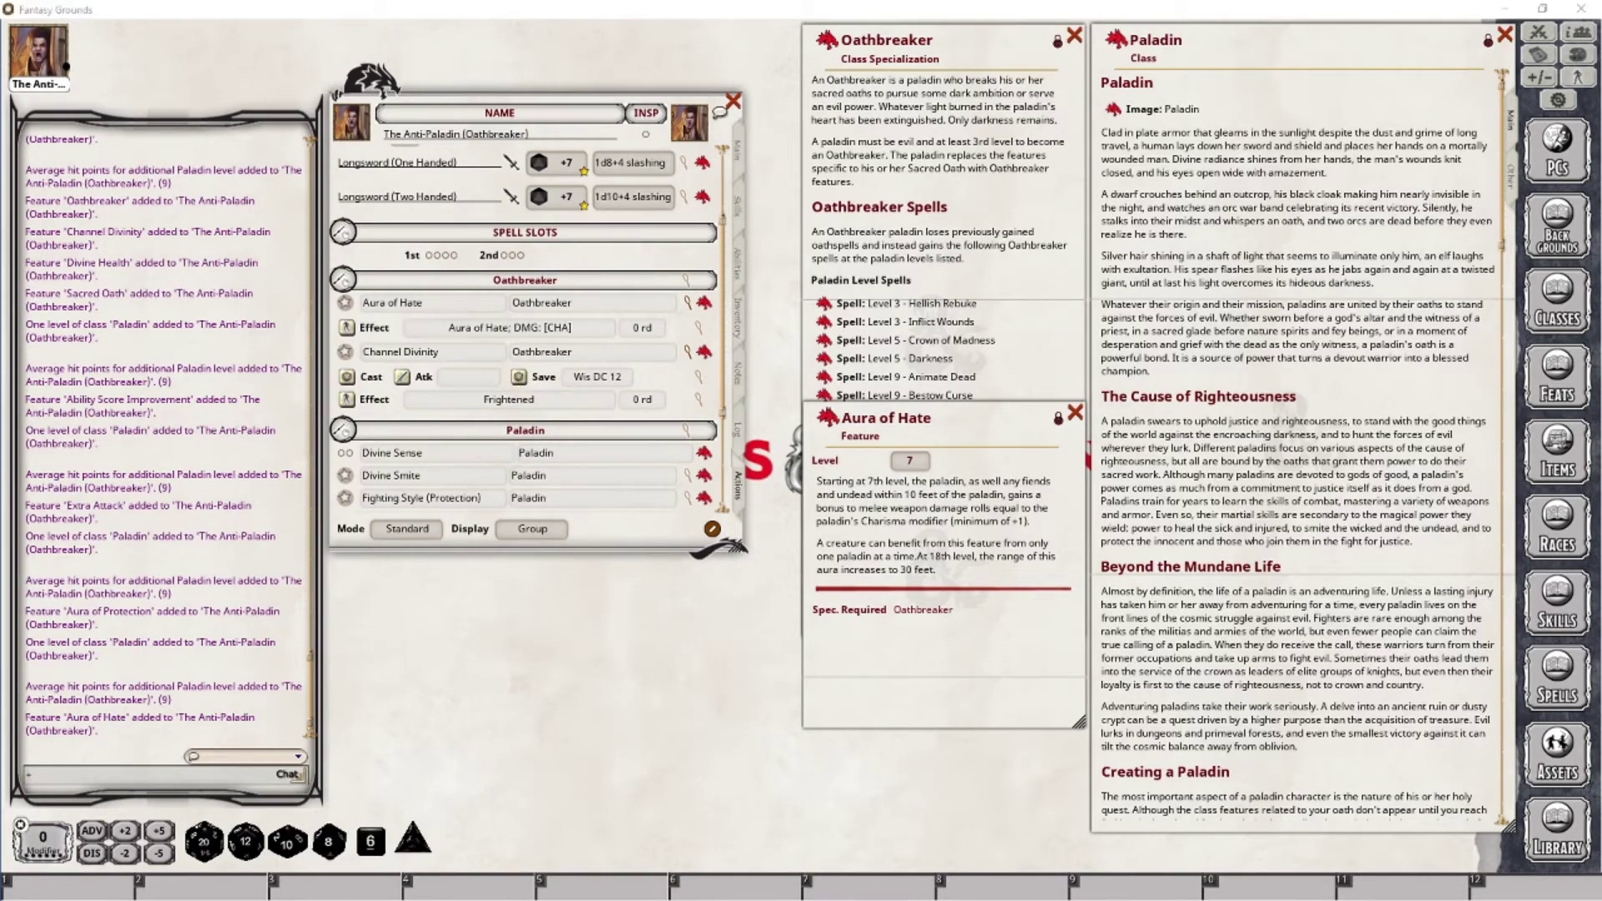
Step: Open the Combat Tracker, move it beside the character sheet and enlarge it to show all combatants
left_click(1538, 35)
left_click_drag(1243, 183, 1047, 122)
left_click_drag(1006, 500, 1021, 643)
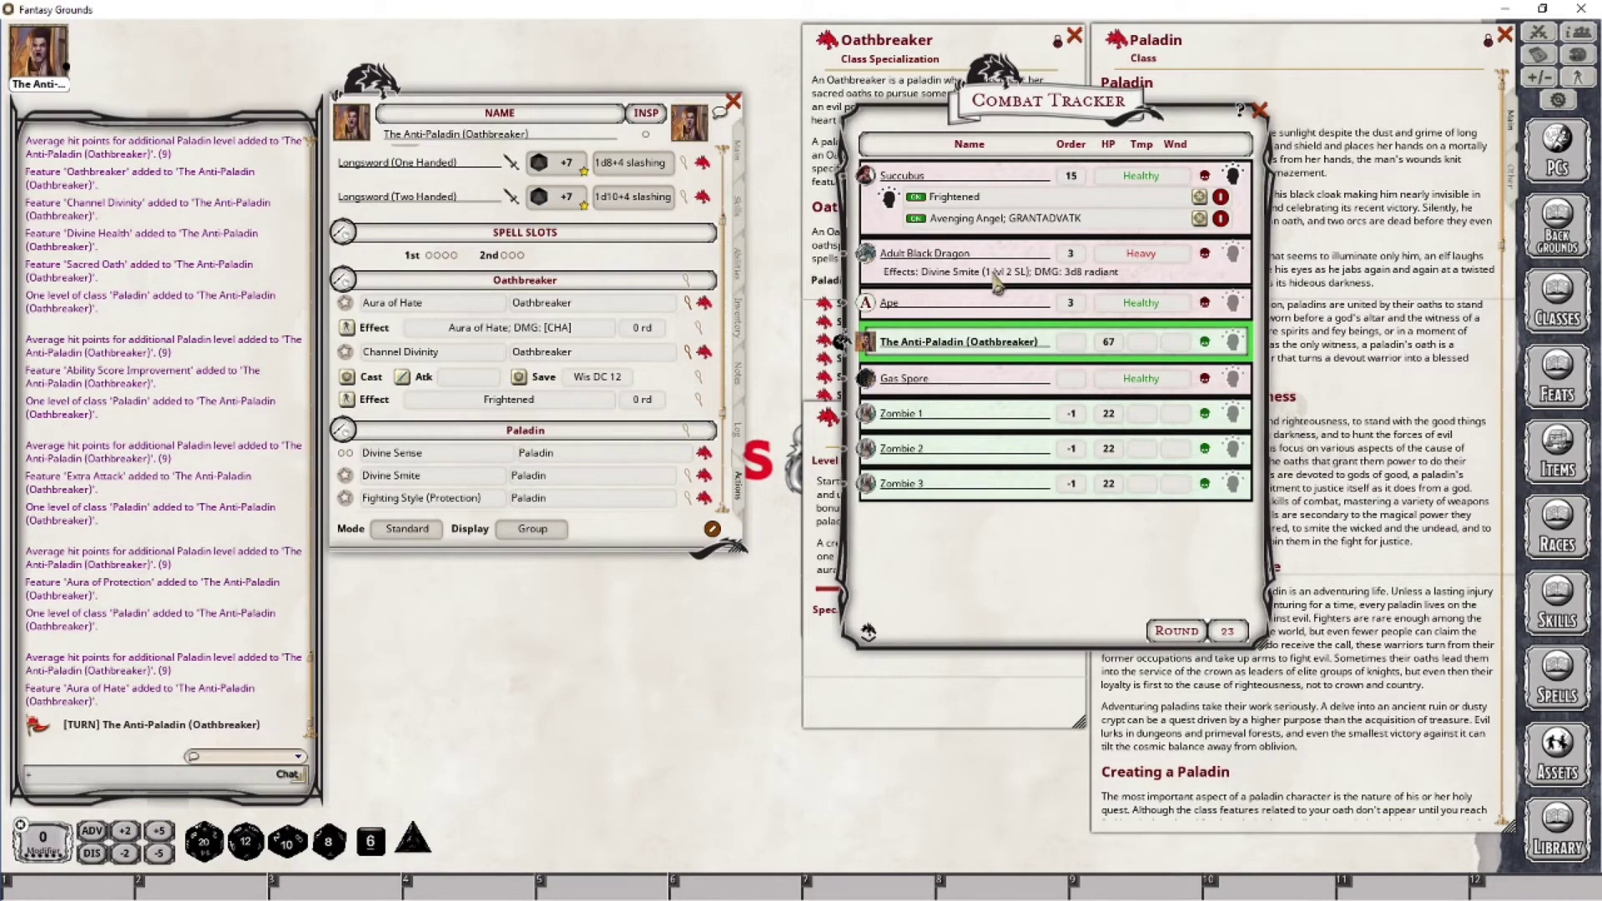
Step: Remove Frightened and Avenging Angel from the Succubus and Divine Smite from the Adult Black Dragon, then collapse the dragon's effects
left_click(1222, 219)
left_click(1221, 197)
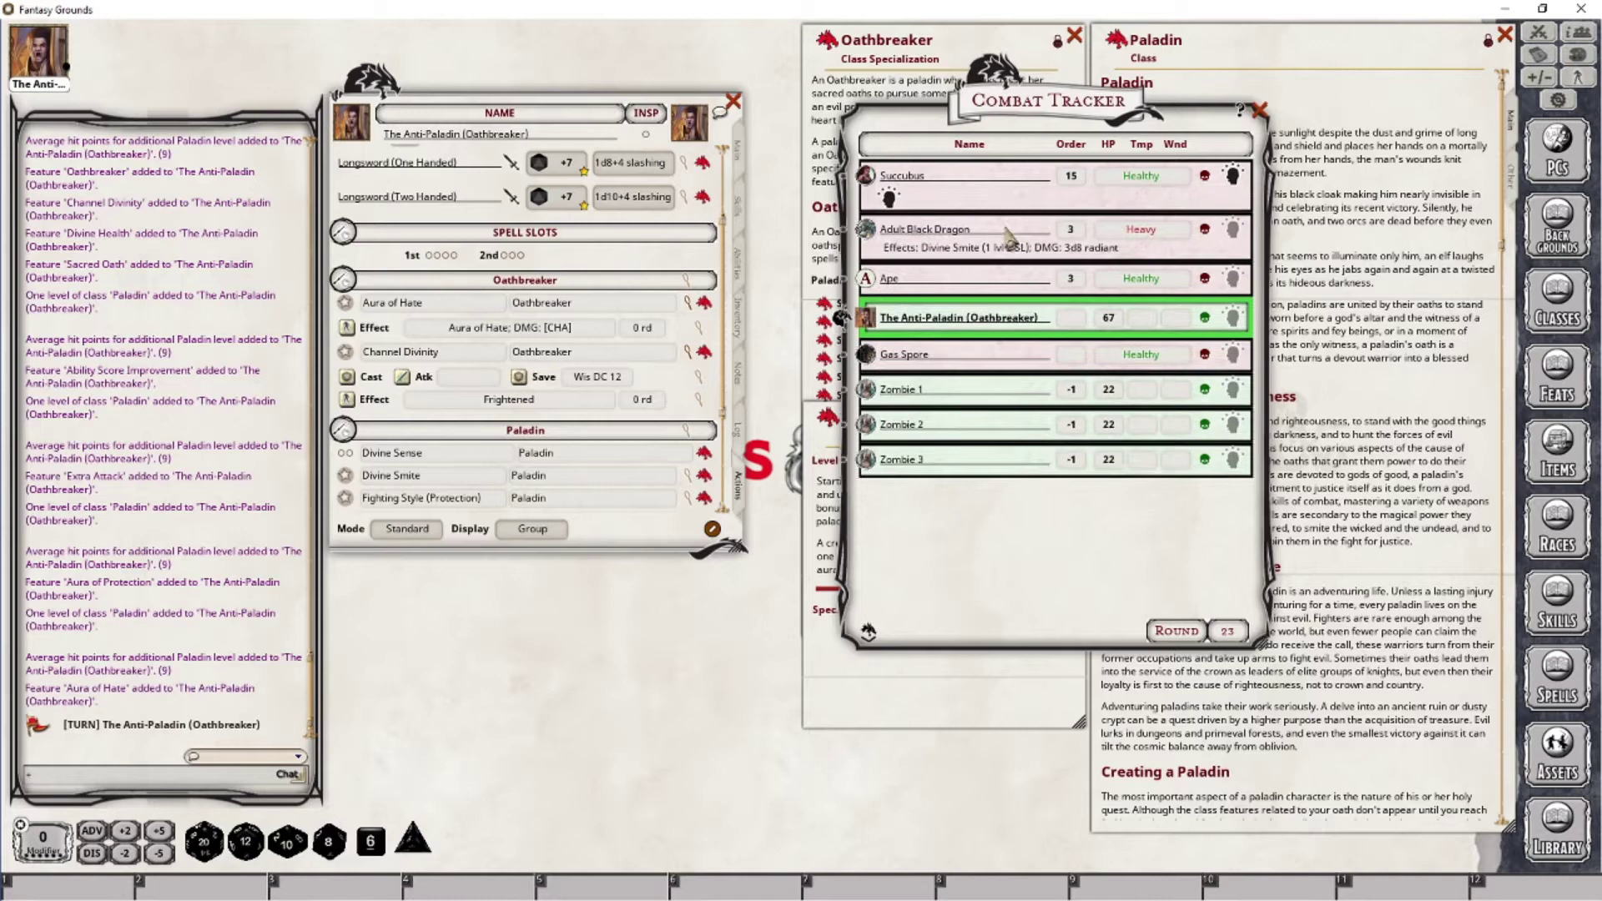
left_click(1233, 228)
left_click(1221, 251)
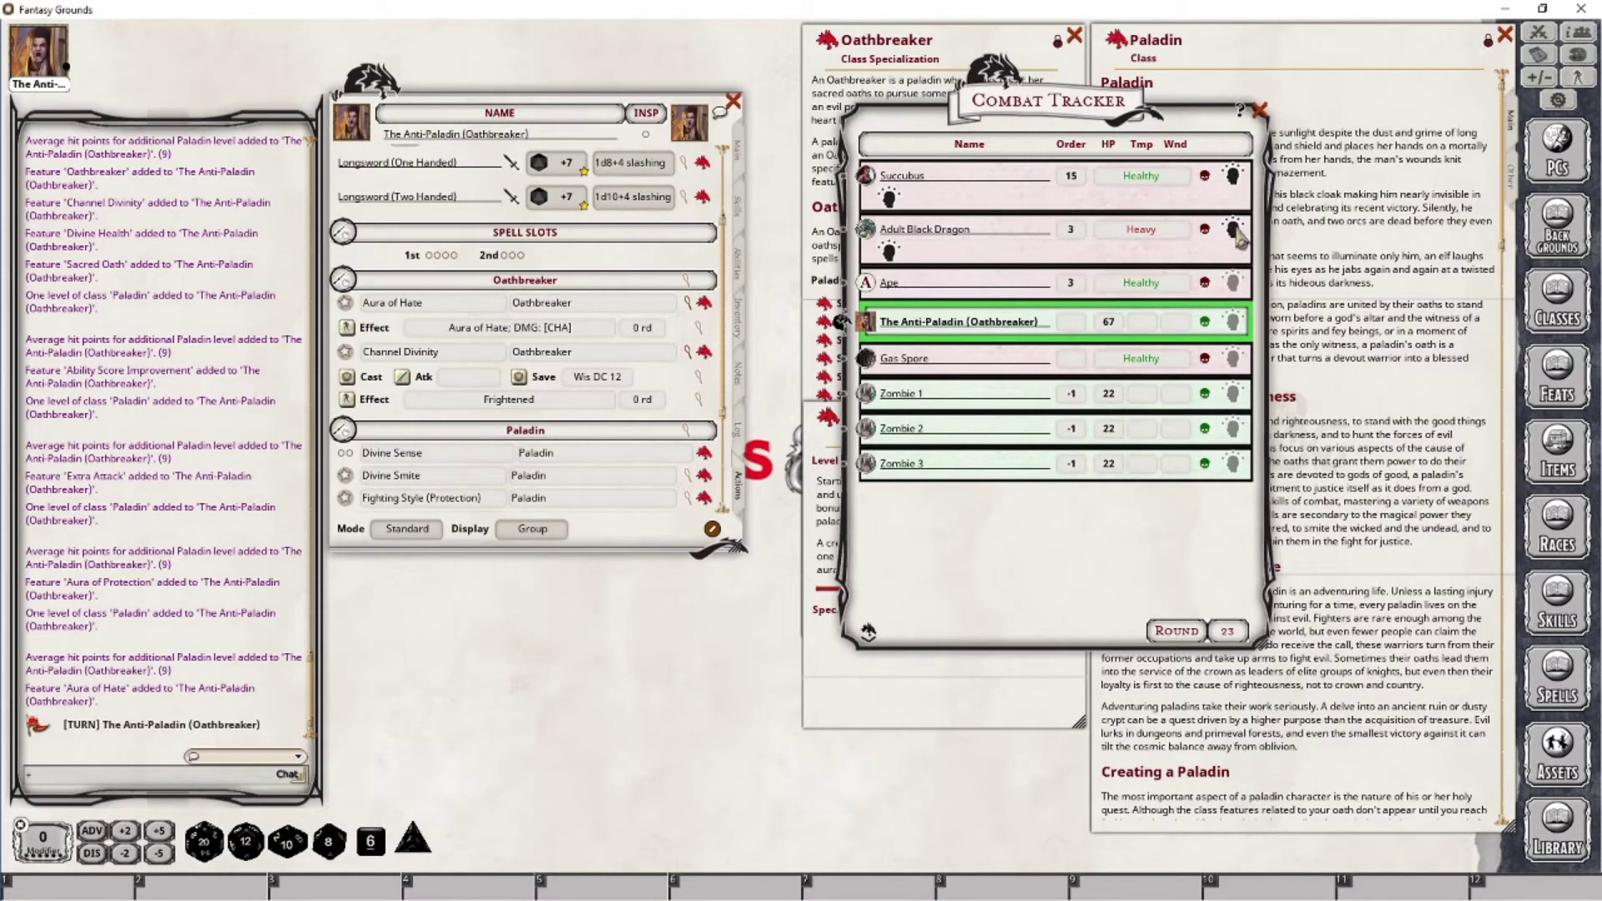
left_click(1233, 229)
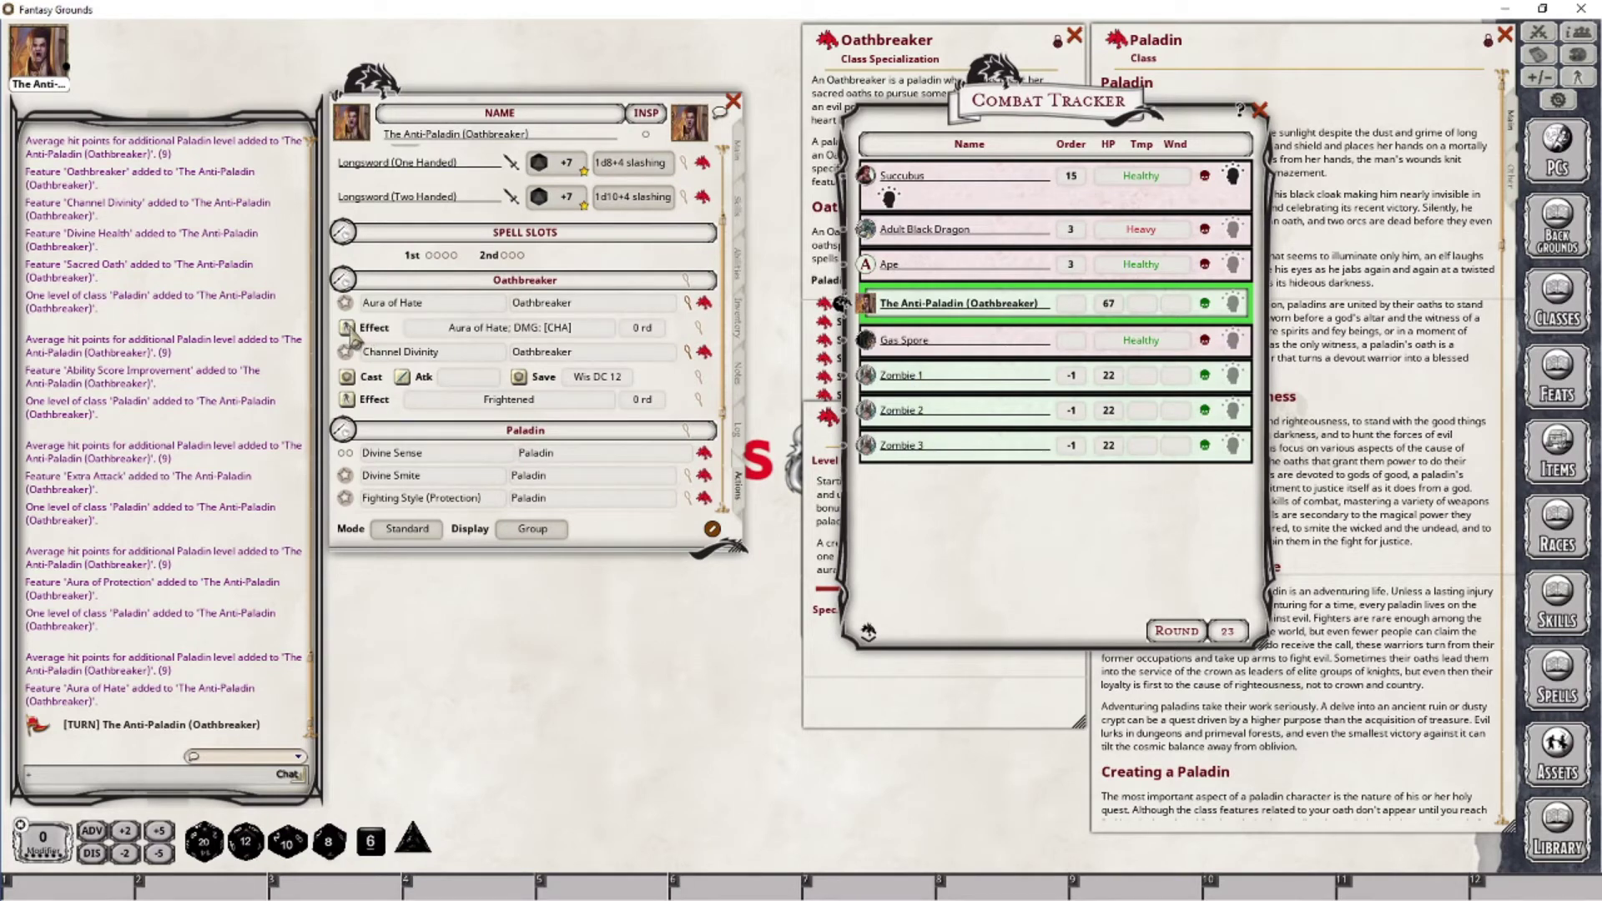
Step: Apply the Aura of Hate effect to Zombie 1, Zombie 2 and Zombie 3 in the Combat Tracker
left_click_drag(347, 328, 886, 375)
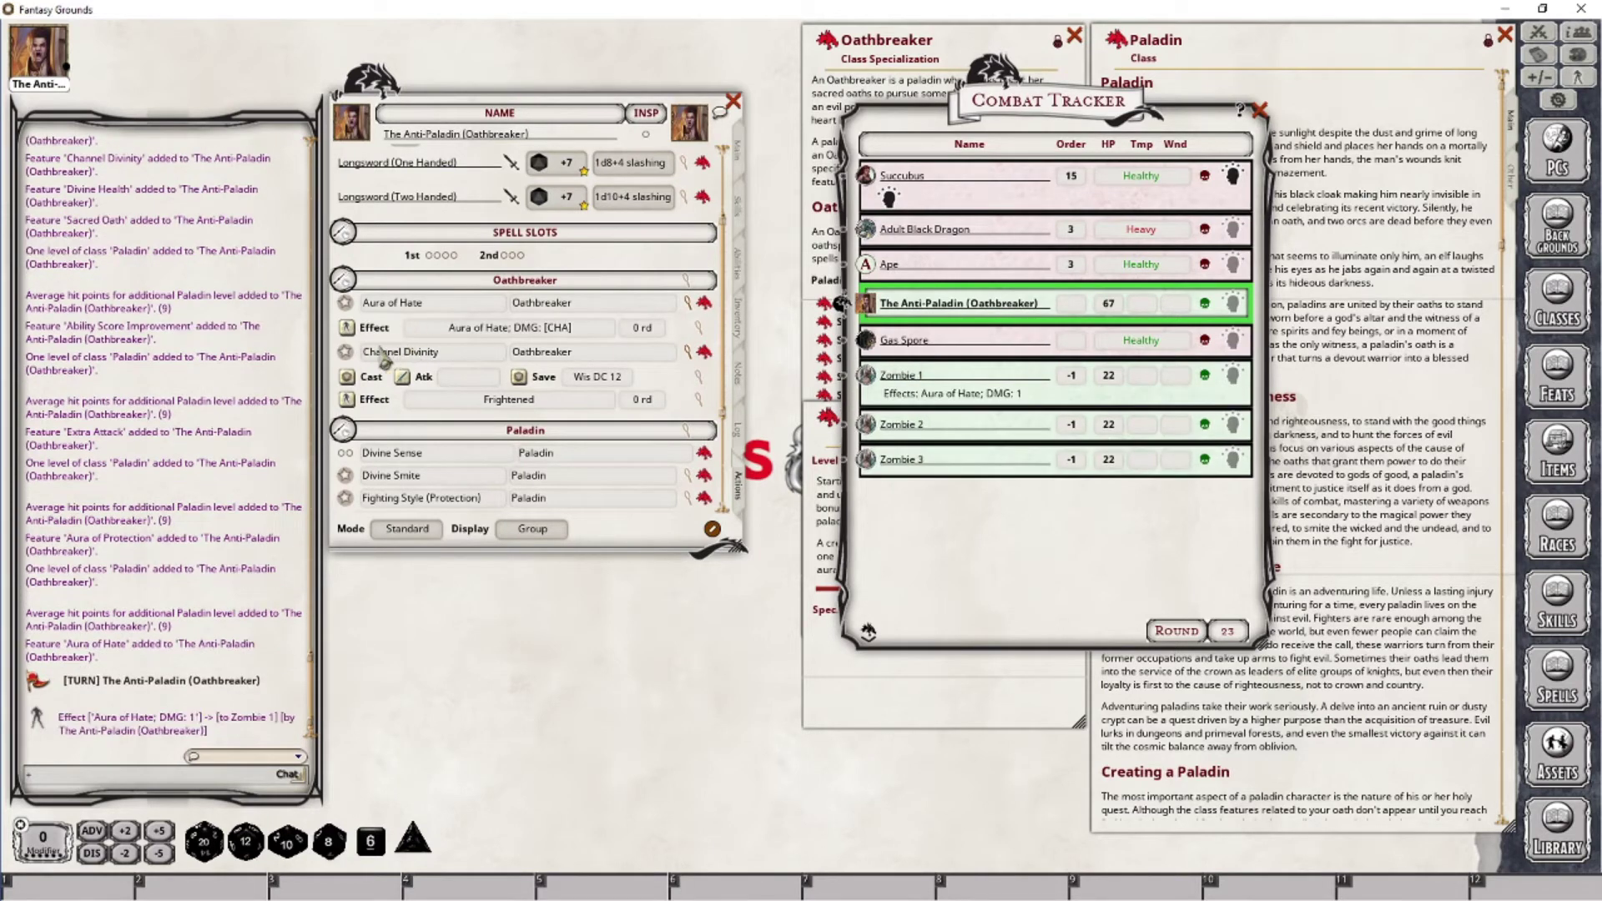
left_click_drag(349, 330, 918, 427)
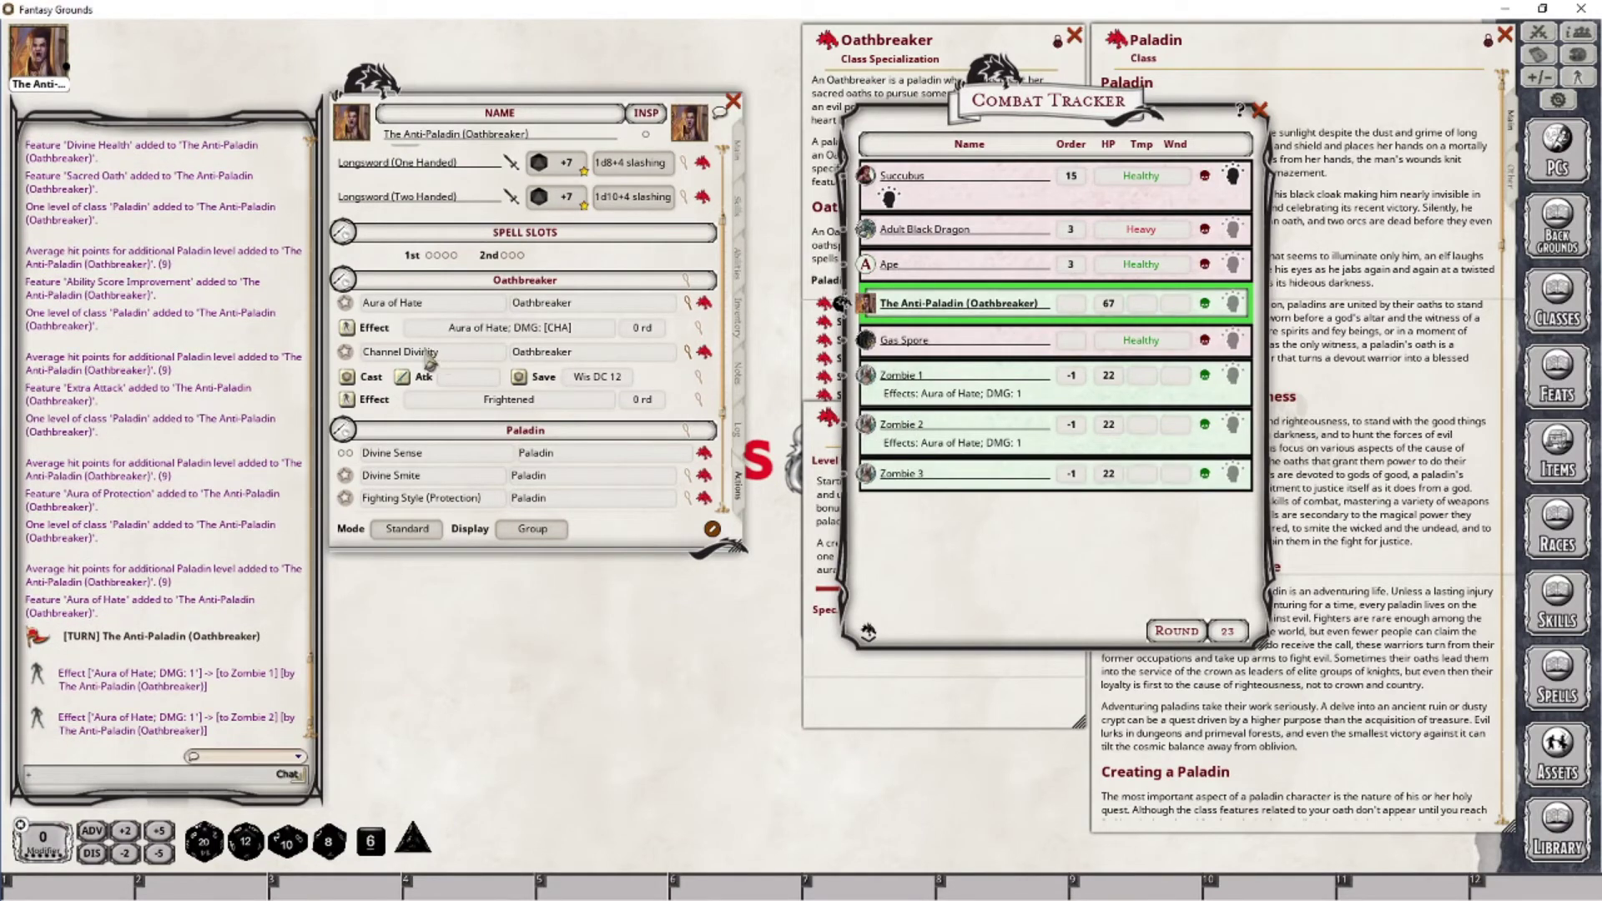
left_click_drag(347, 328, 973, 492)
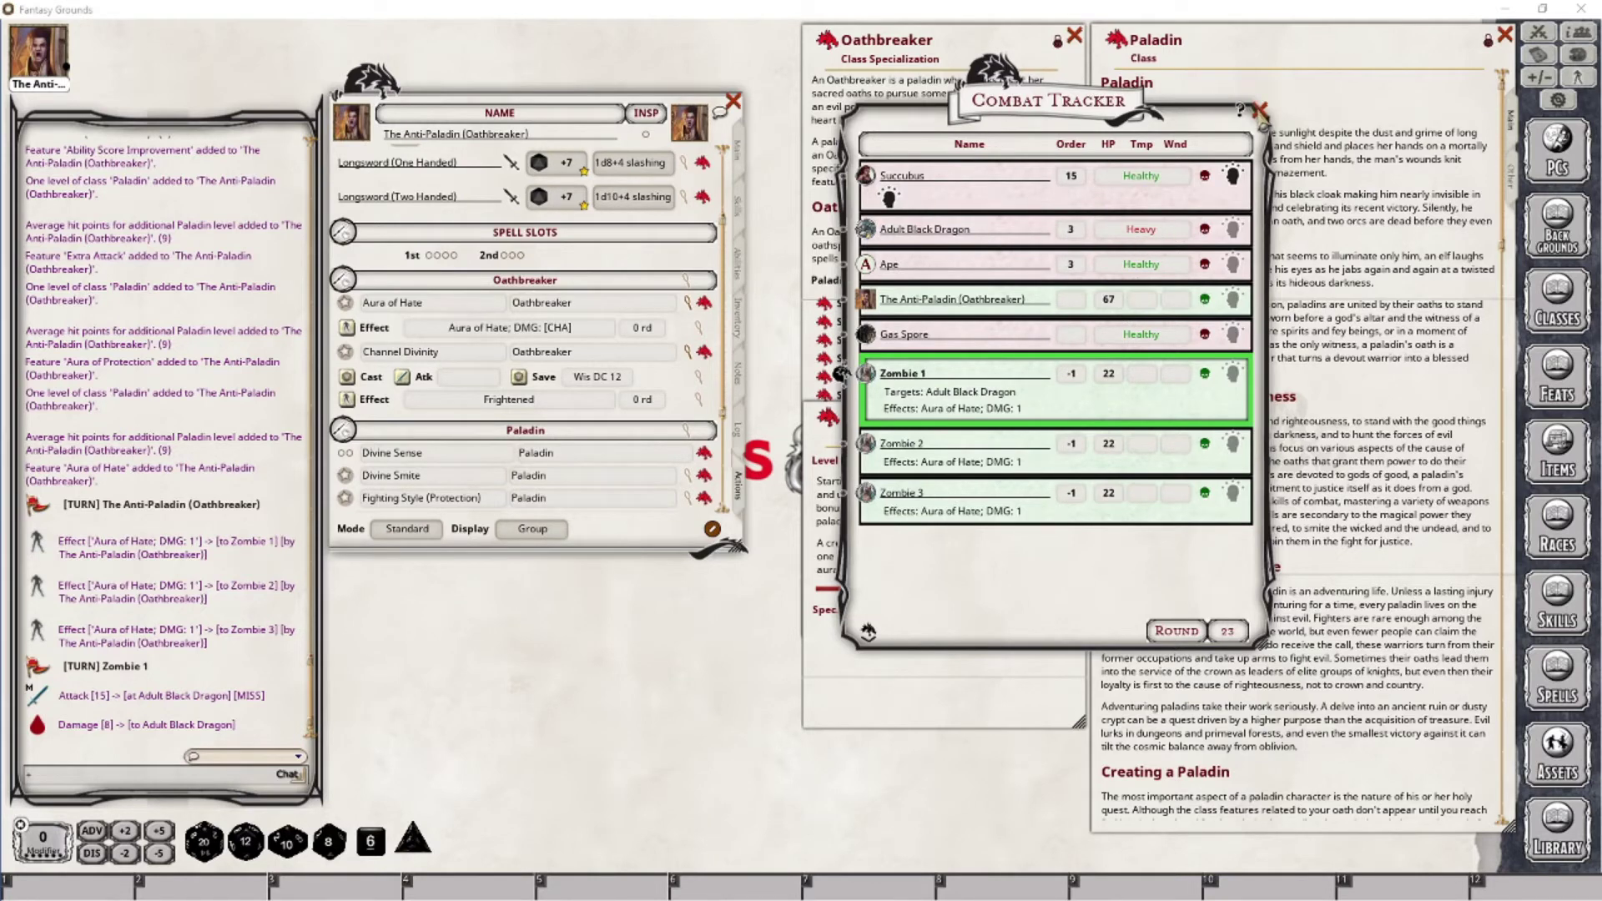
Step: Close the Combat Tracker and the Aura of Hate description and return to the main character page
left_click(1261, 111)
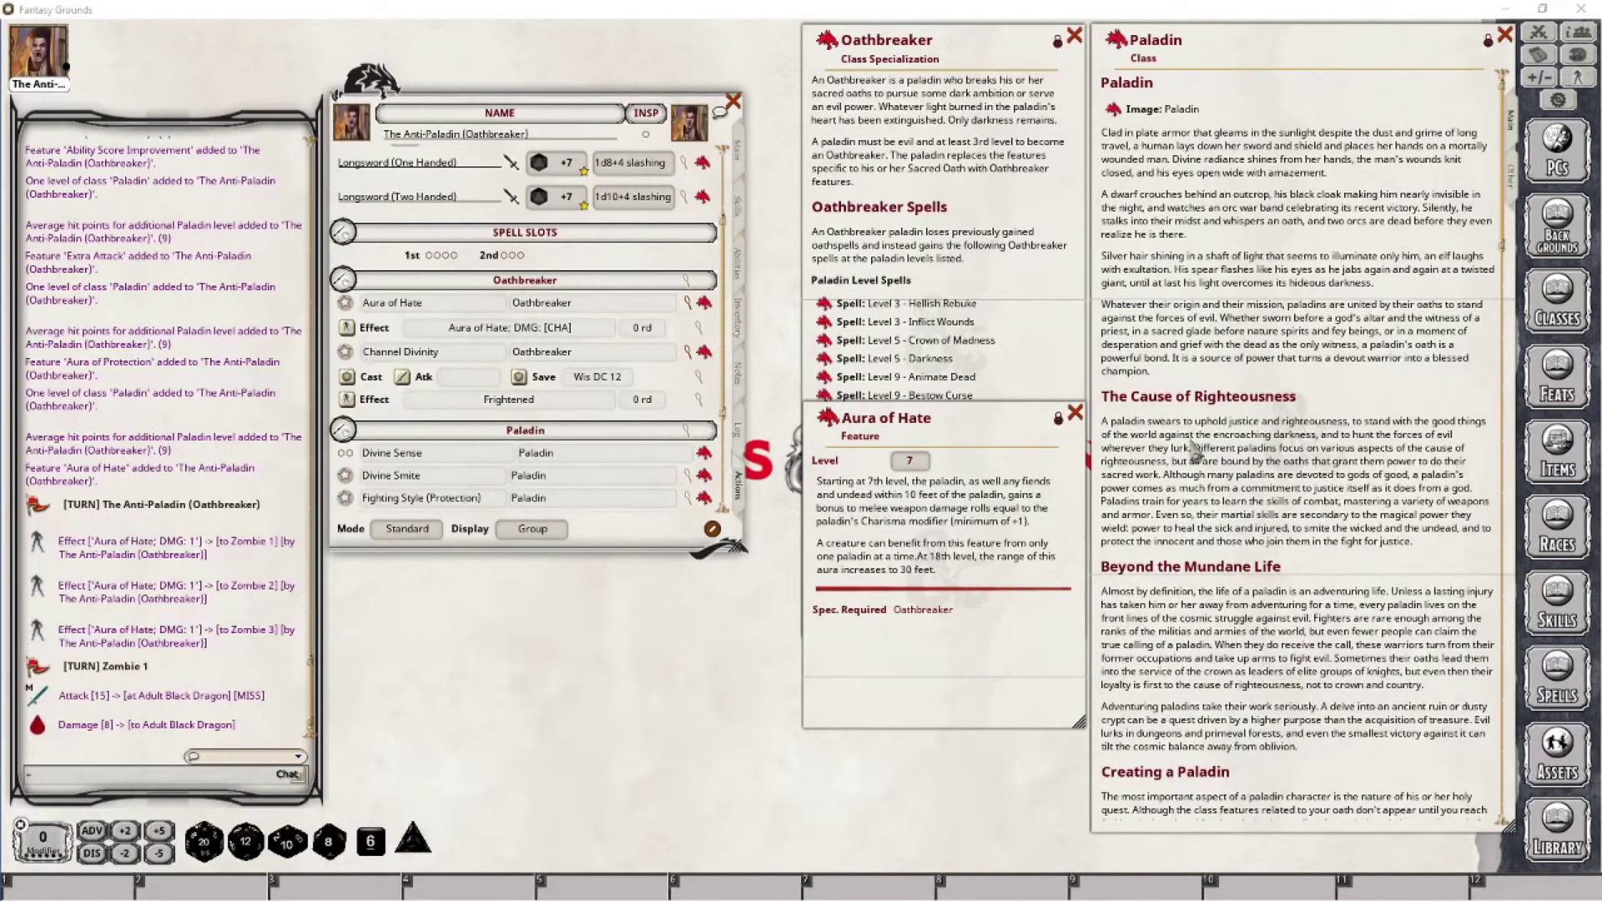
left_click(1075, 414)
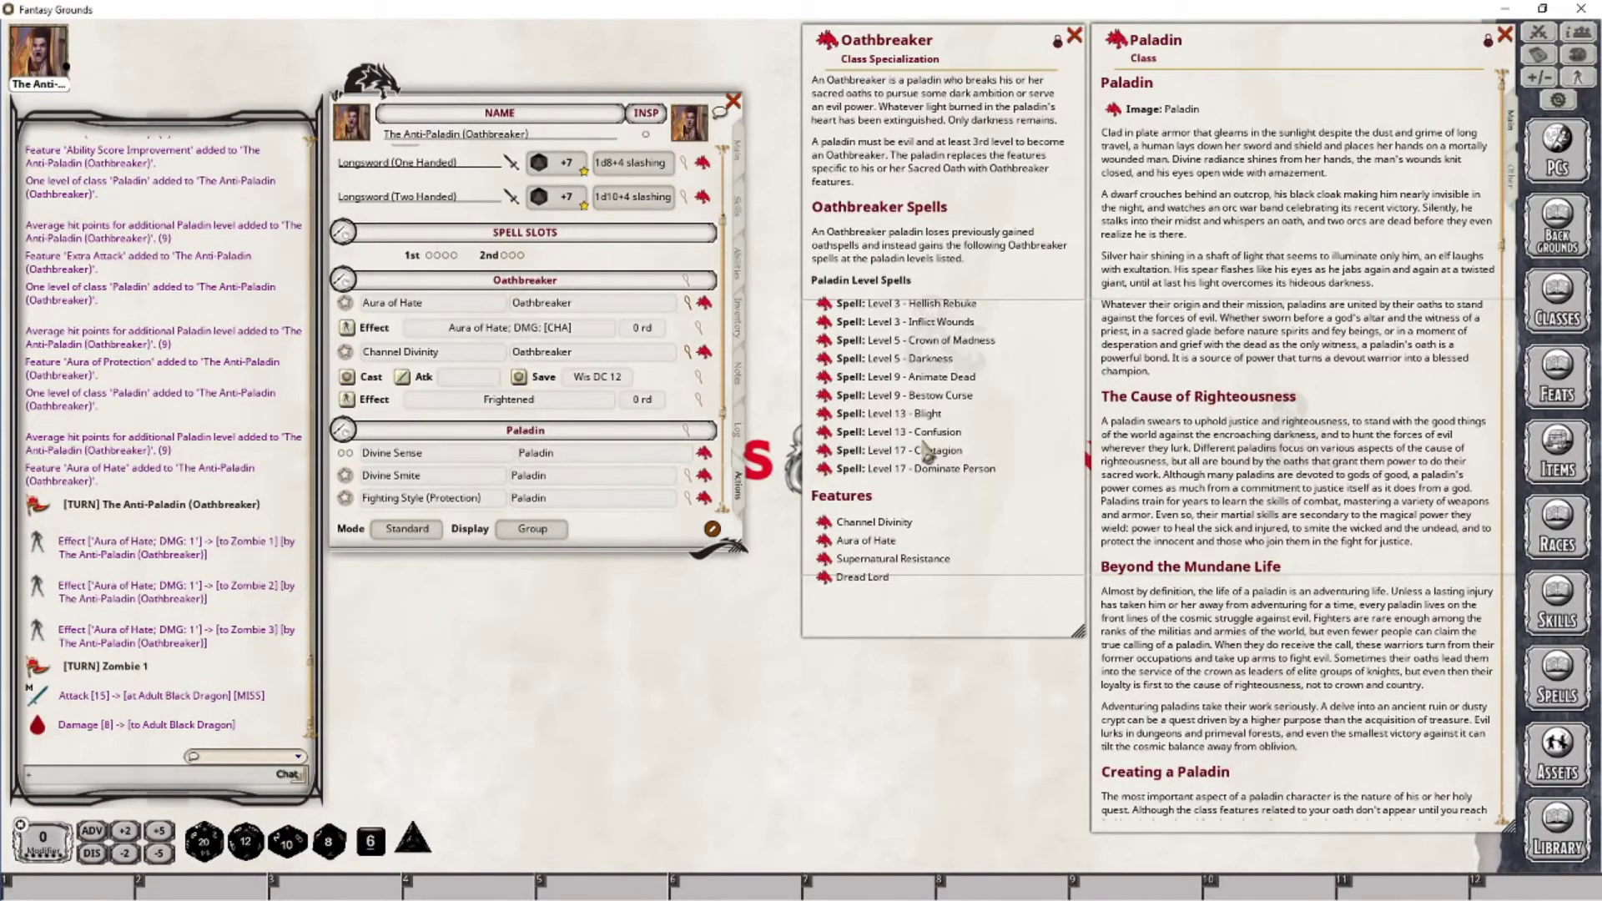
left_click(738, 151)
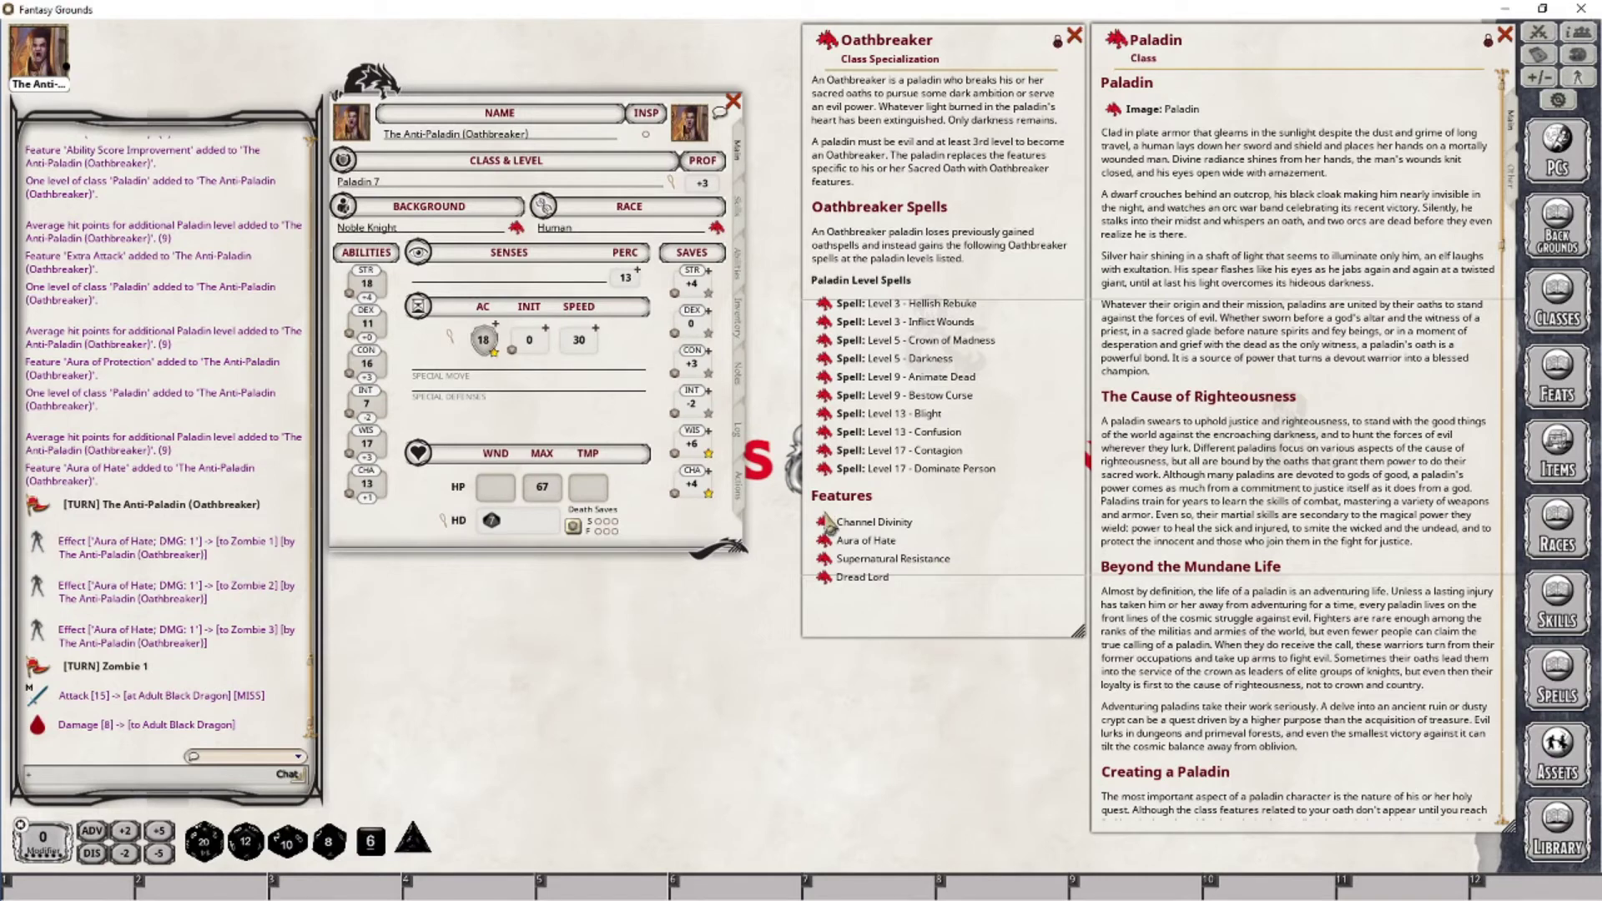
Step: Open the Oathbreaker's Supernatural Resistance feature and align its description over the lower part of the Oathbreaker window
left_click(825, 560)
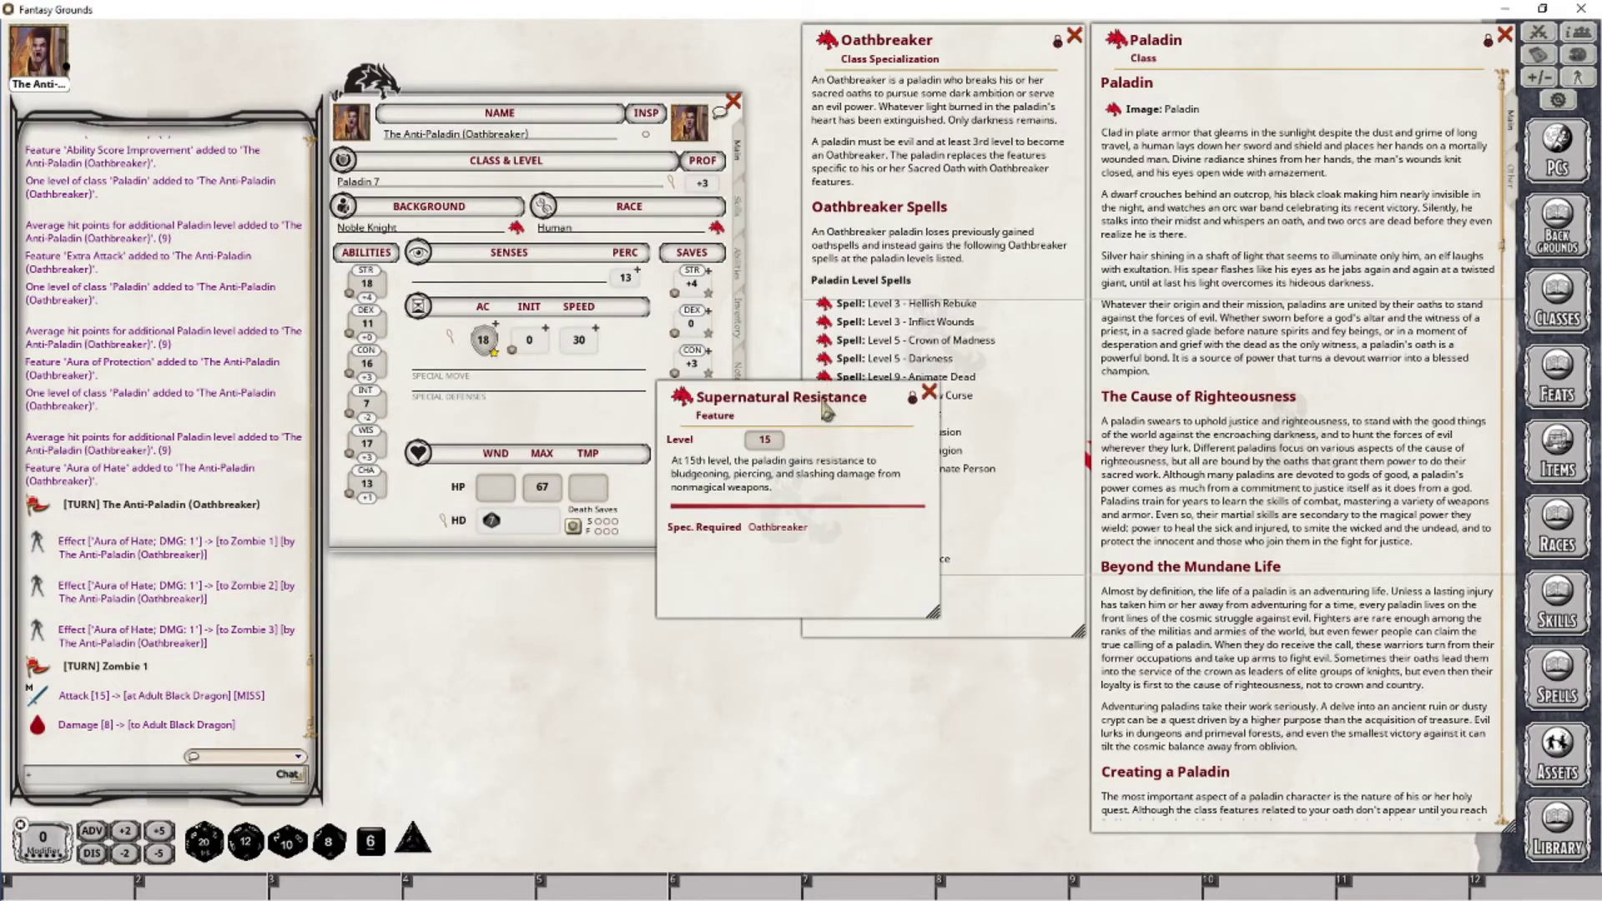
left_click_drag(826, 409, 966, 462)
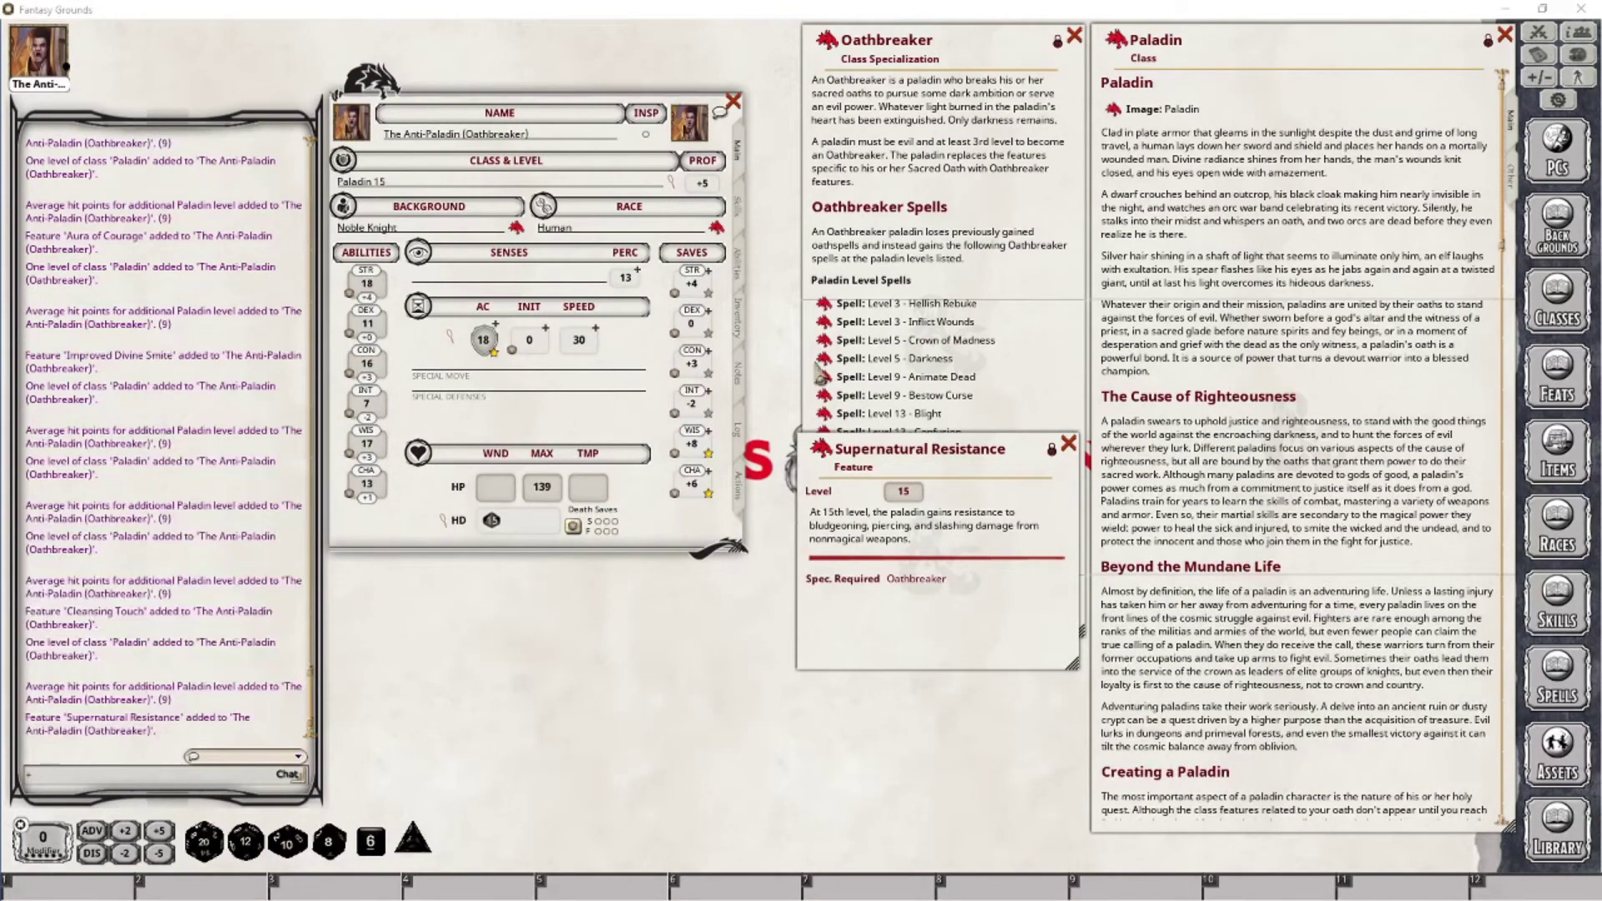
left_click_drag(926, 448, 932, 444)
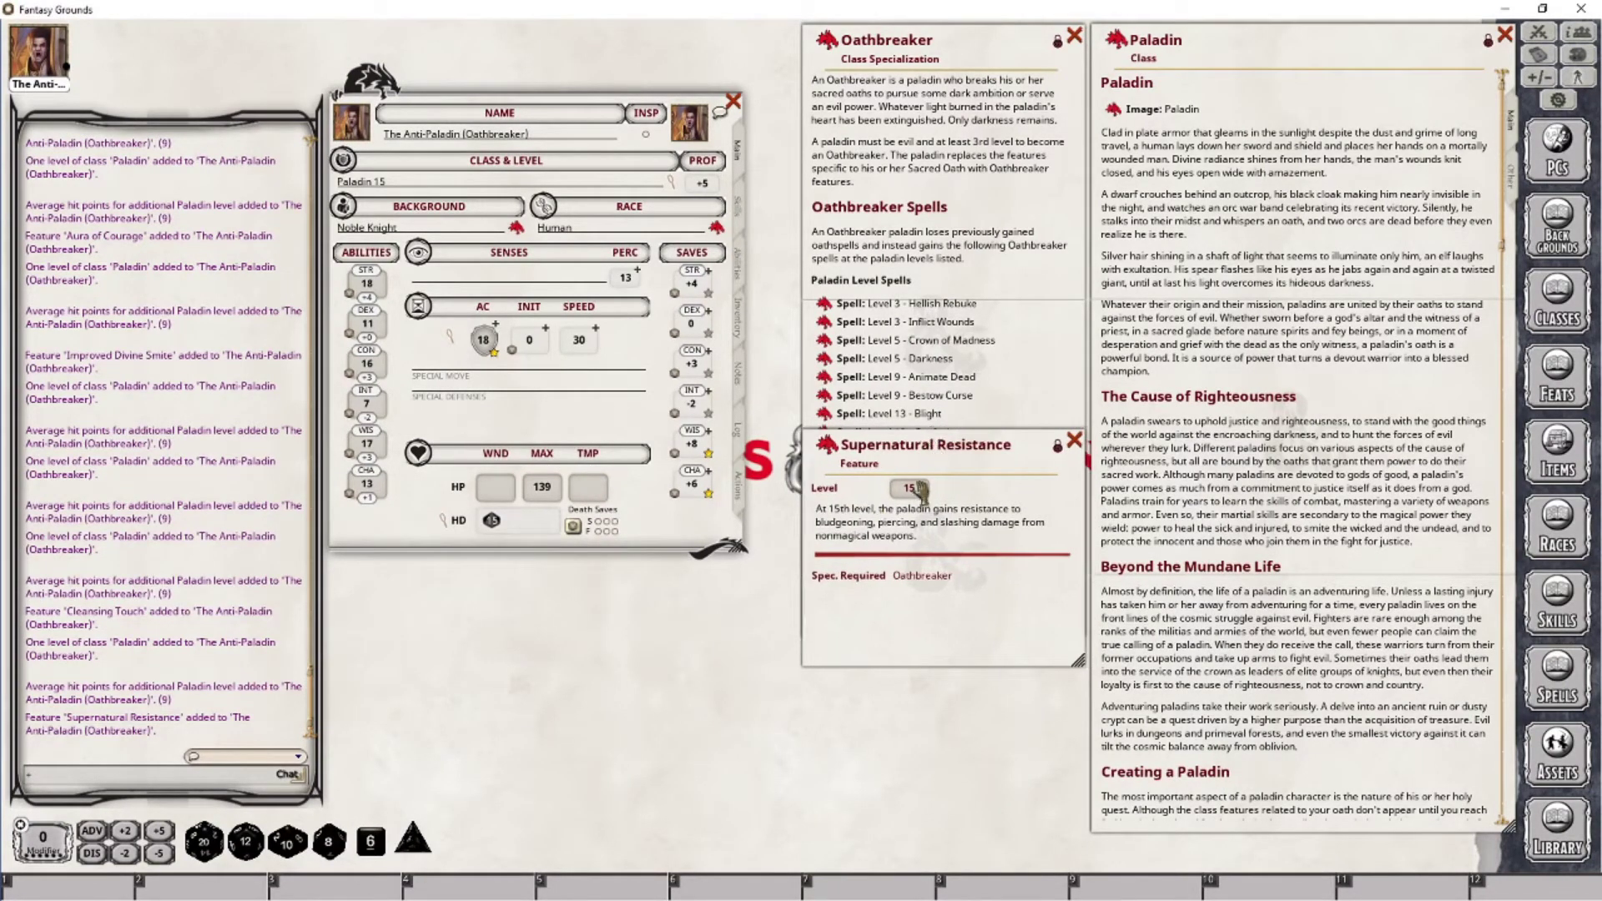
Step: Add Supernatural Resistance to the Anti-Paladin's powers and assign it to the Oathbreaker group
left_click(741, 495)
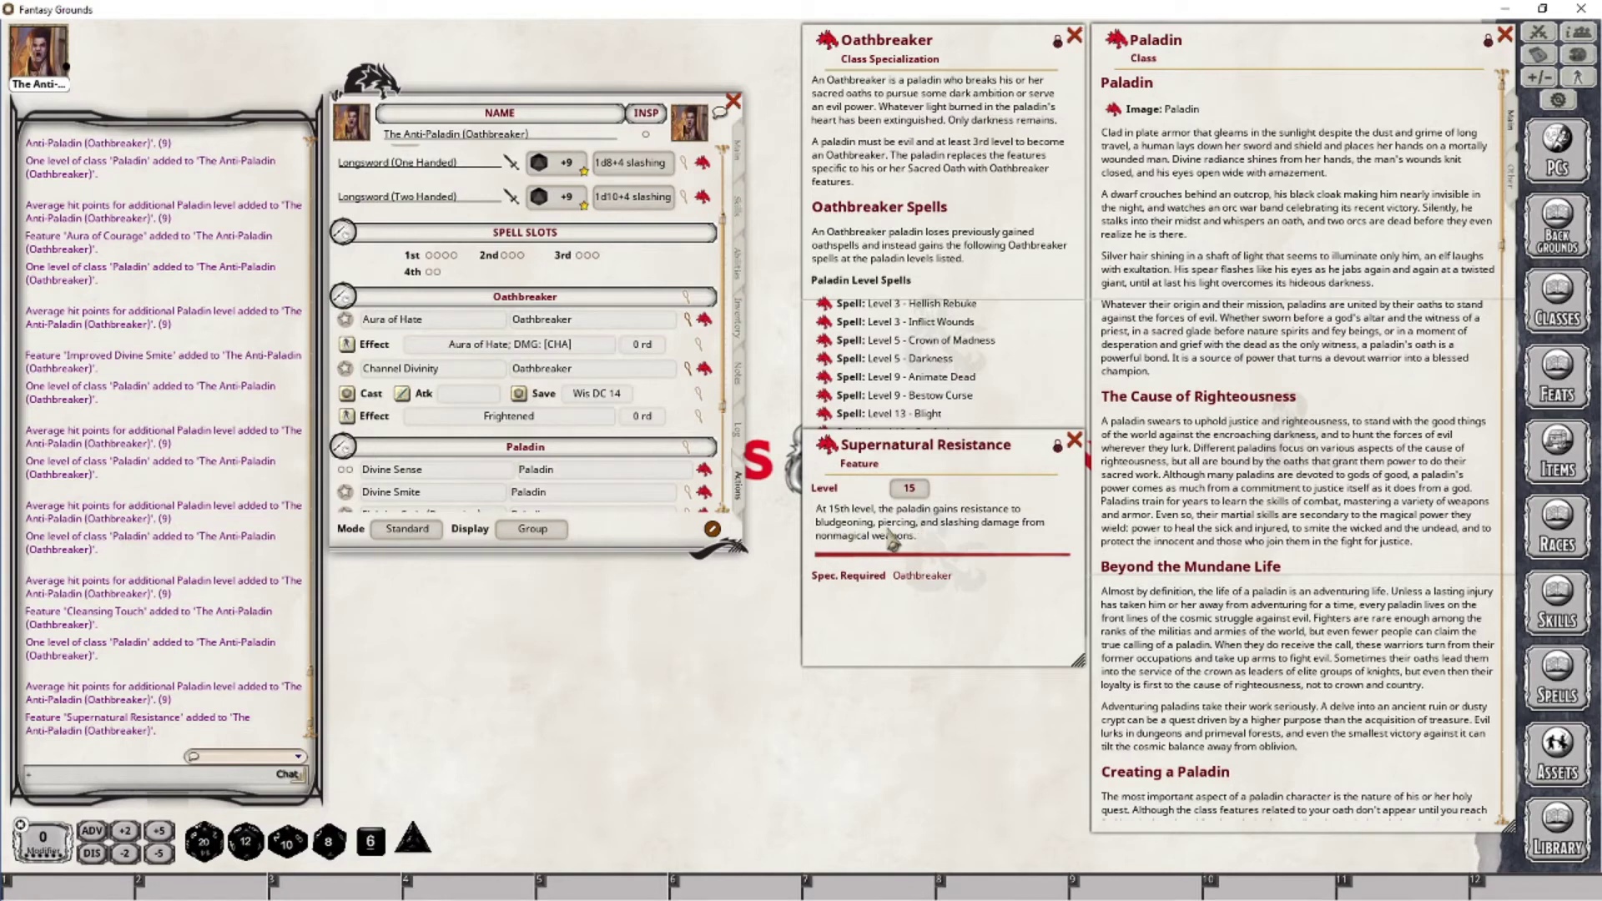
left_click_drag(827, 445, 589, 392)
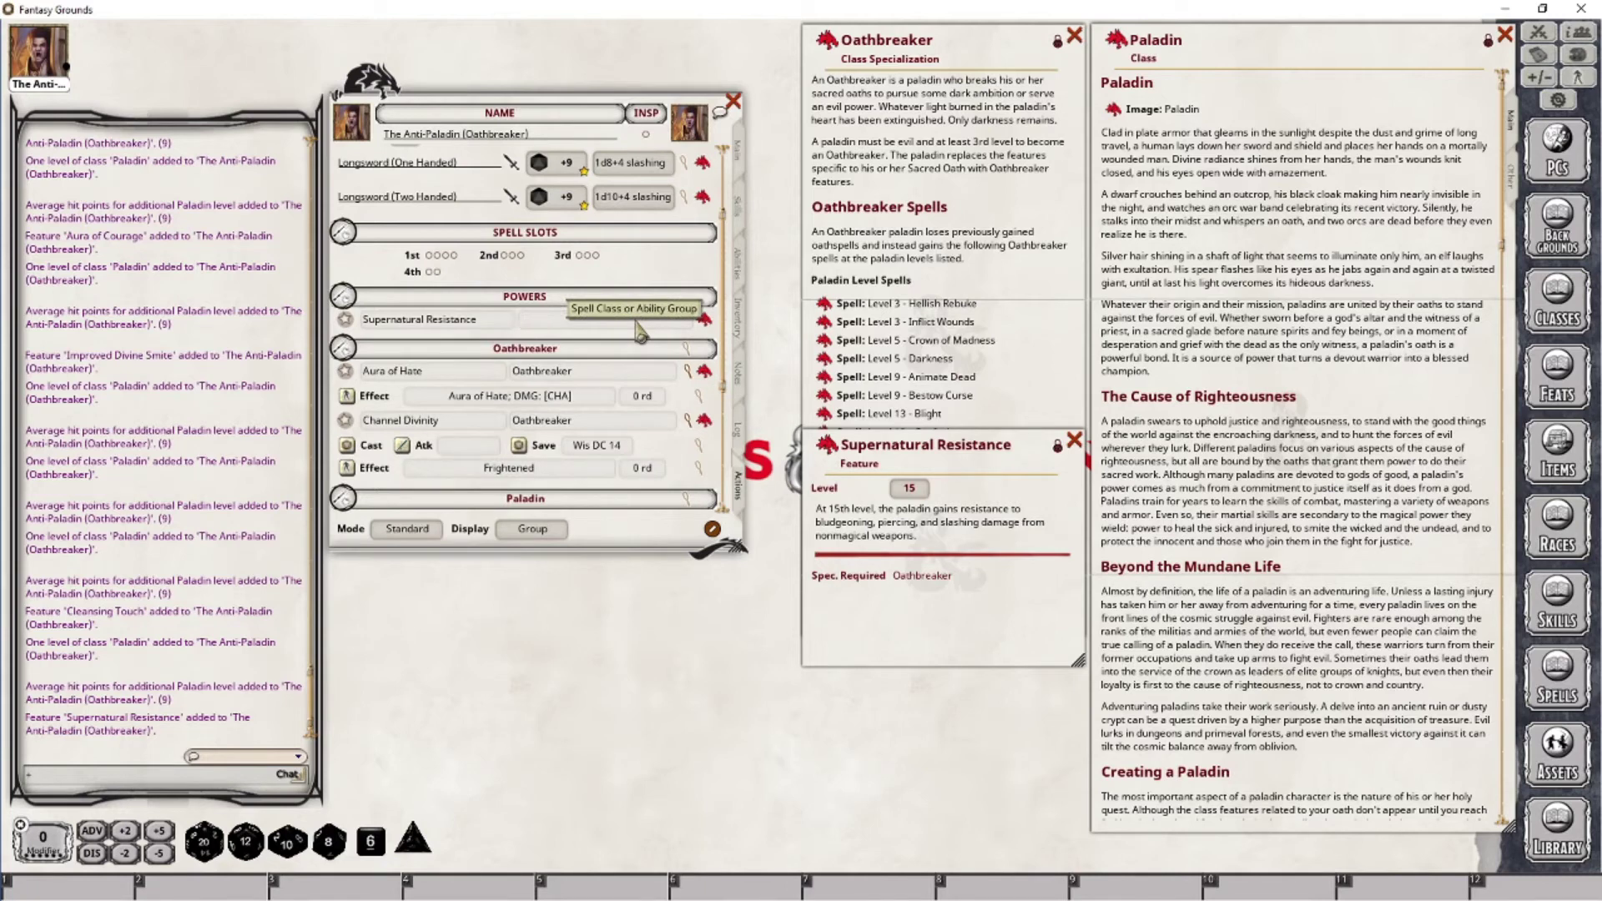
type("Oathbreaker")
key("Tab")
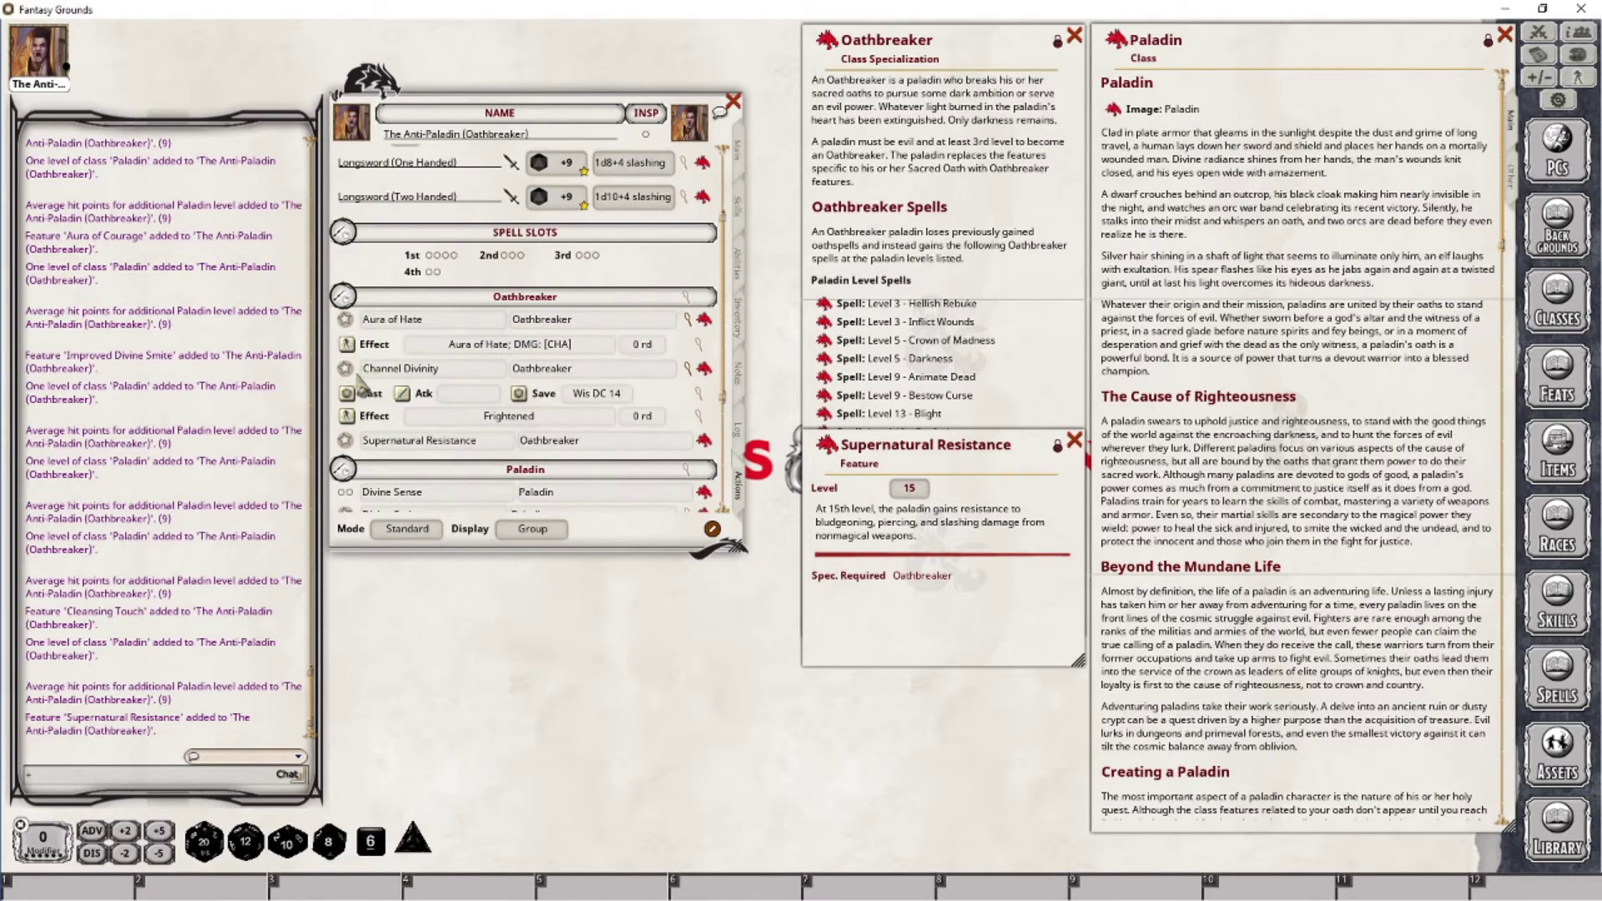
Step: Add an effect to the Supernatural Resistance power and place its details window below the character sheet
right_click(665, 446)
left_click(729, 449)
left_click(734, 515)
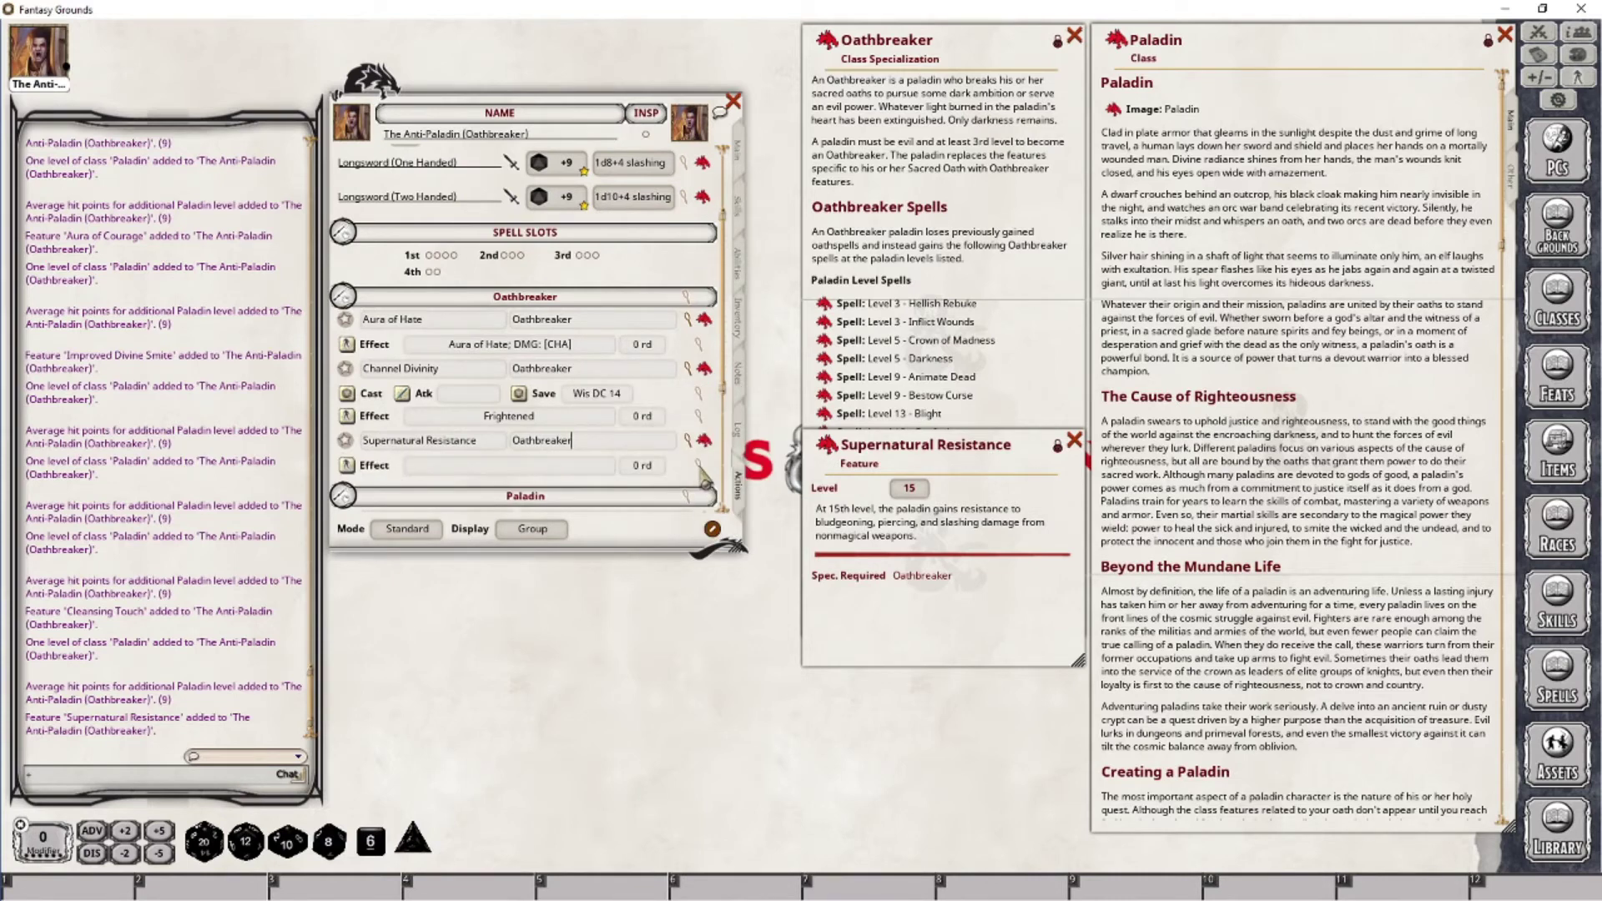
left_click(699, 467)
left_click_drag(826, 334, 557, 568)
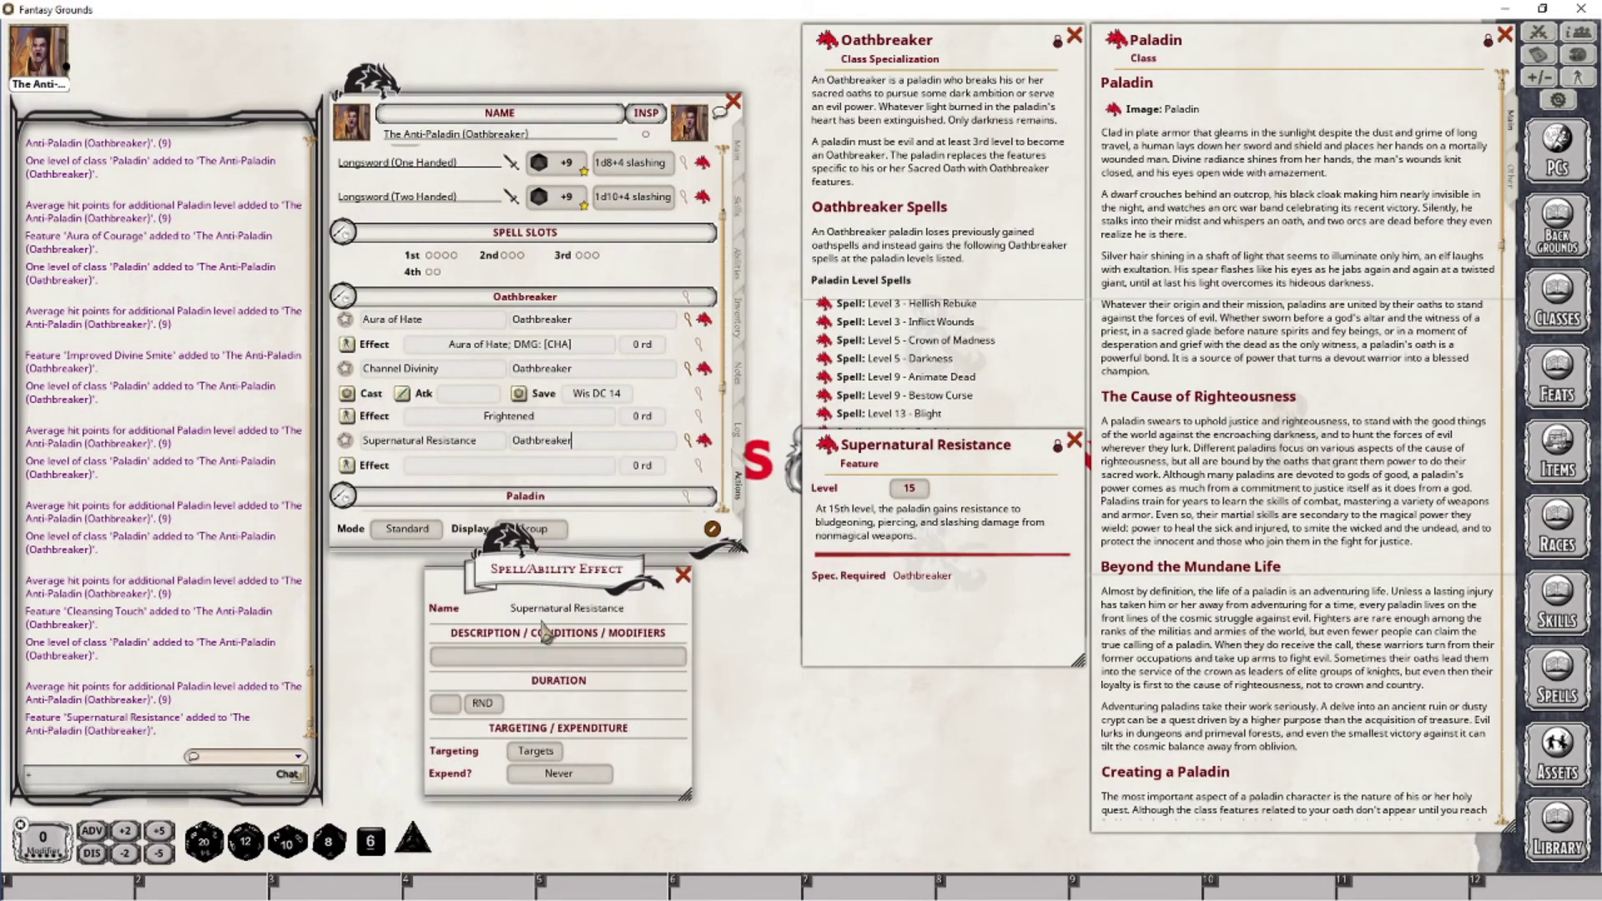
Step: Set the Supernatural Resistance effect to "Supernatural Resistance; RESIST: bludgeoning,piercing,slashing,!magic" with its targeting set to Self
left_click(493, 659)
type("Super")
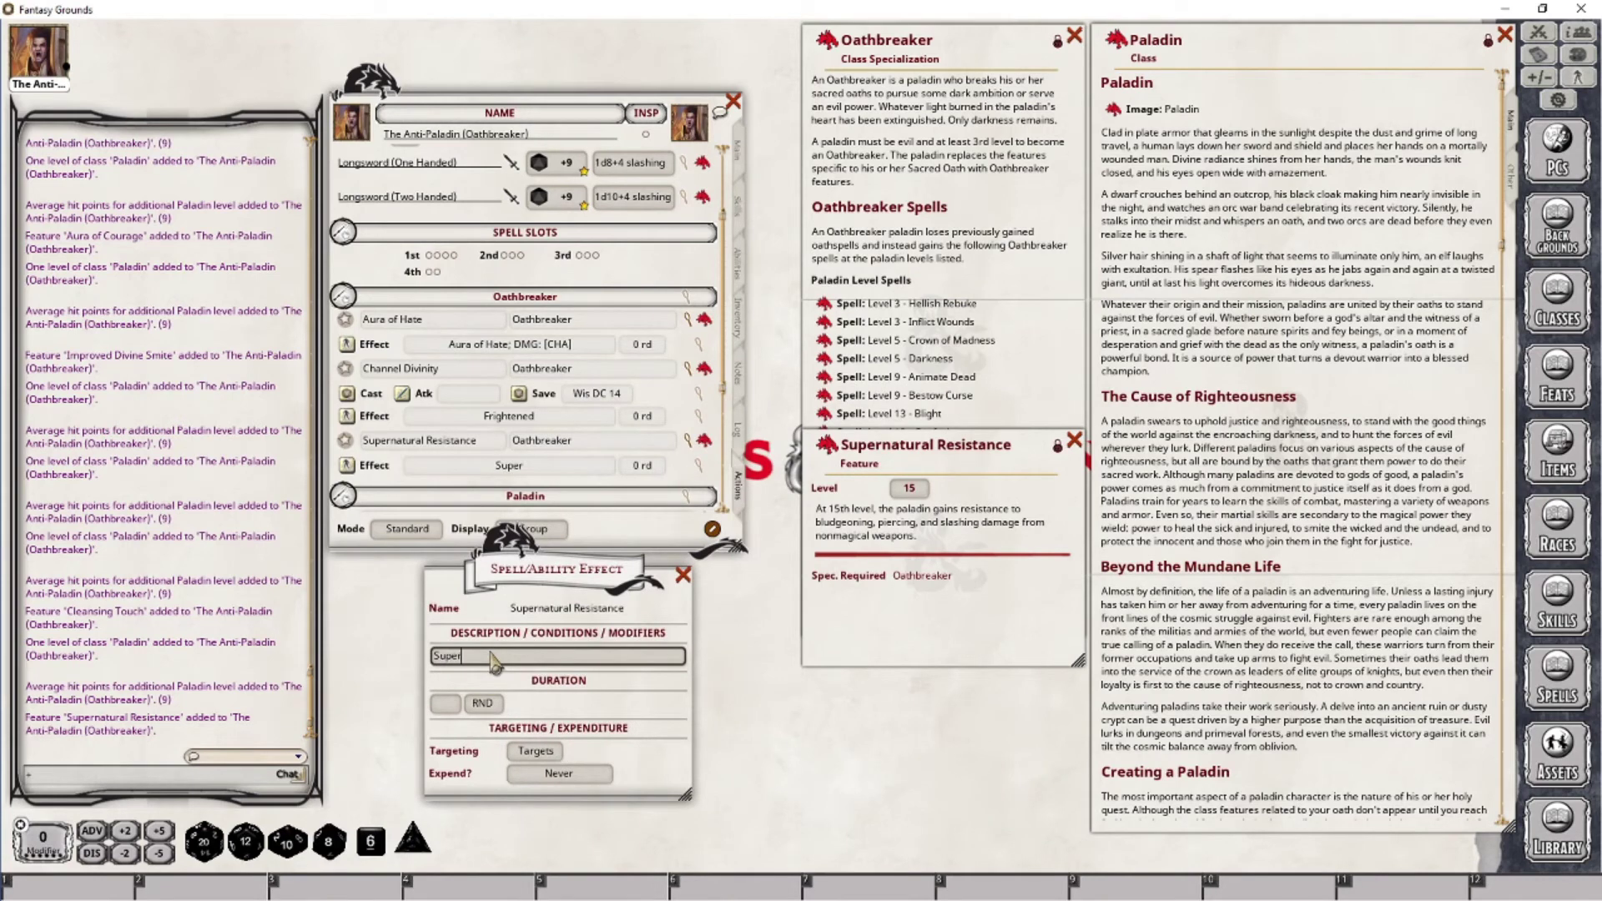
type("natural Resistance;")
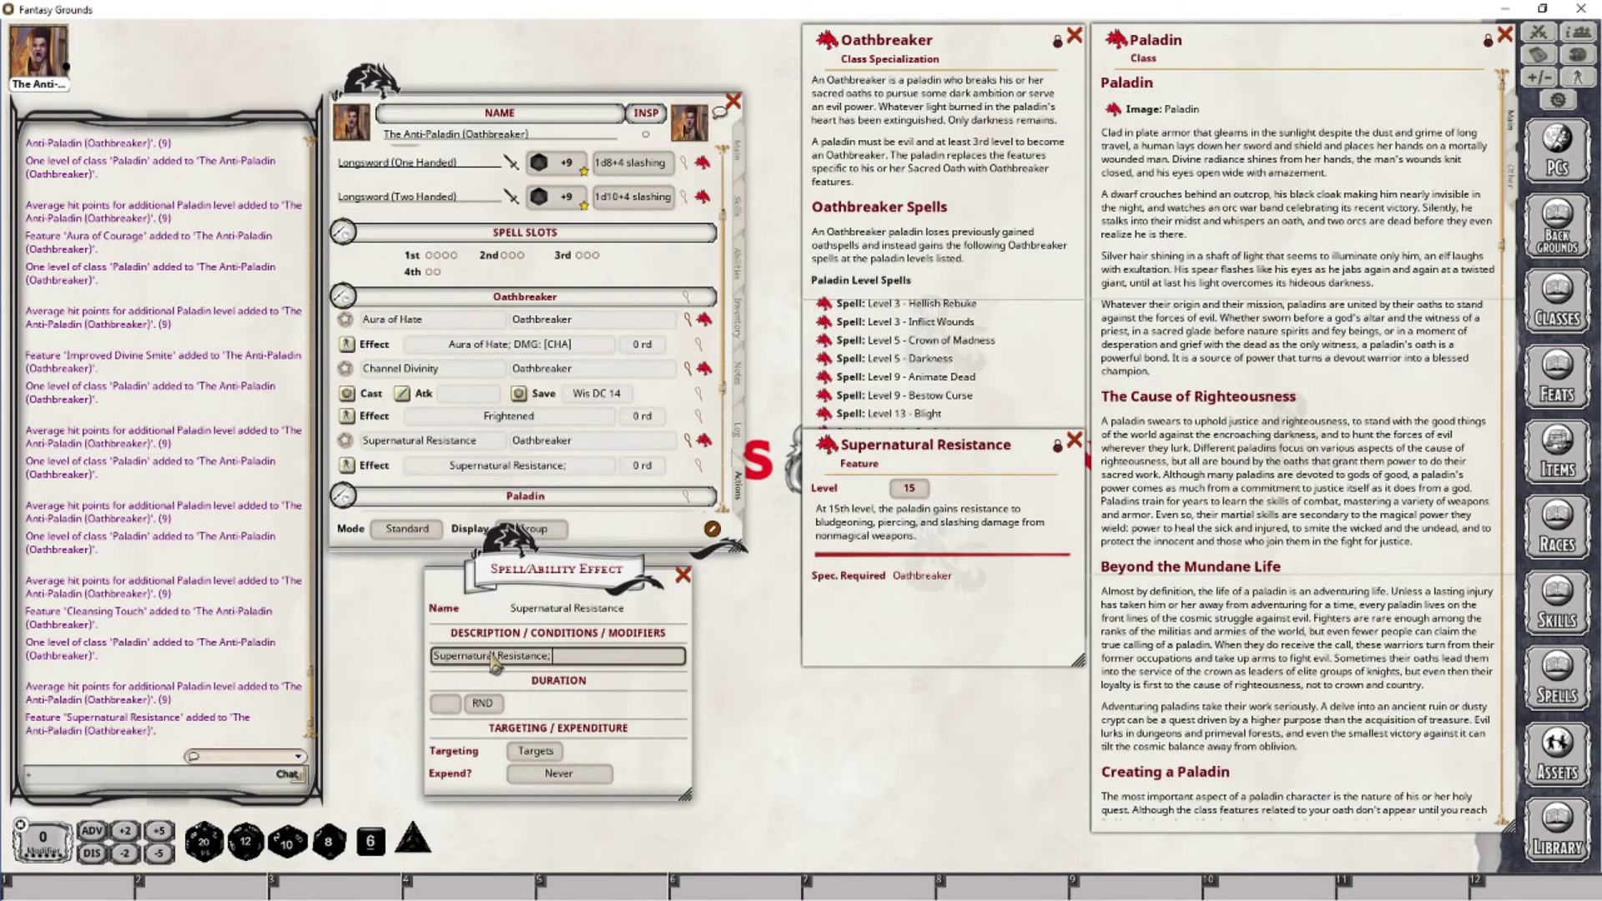
type(" RES")
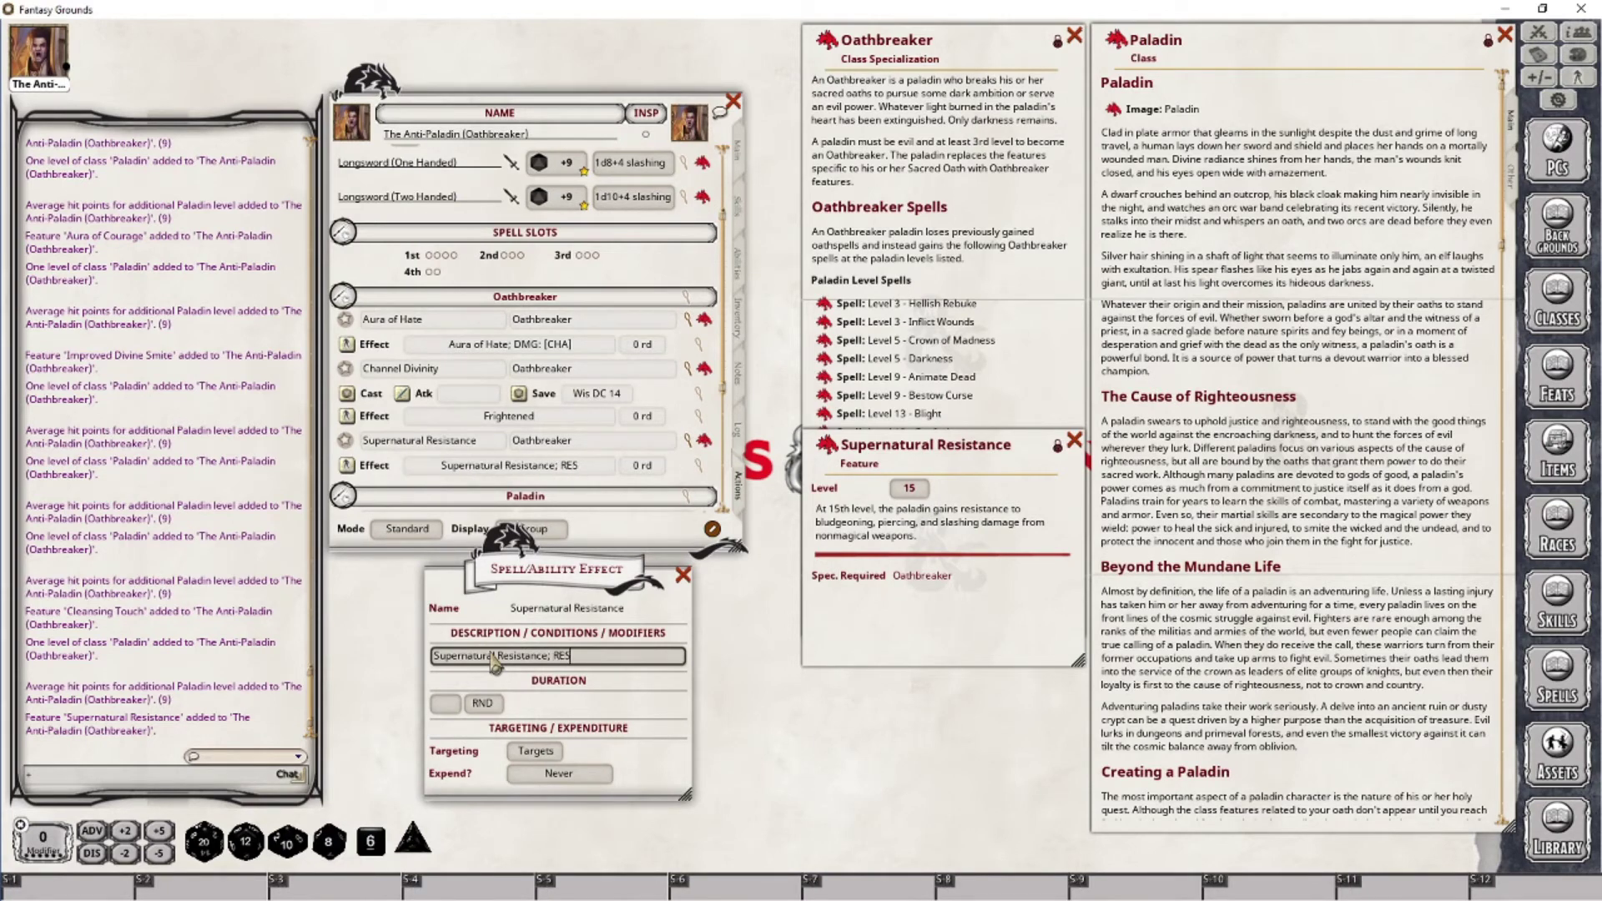
type("IST:")
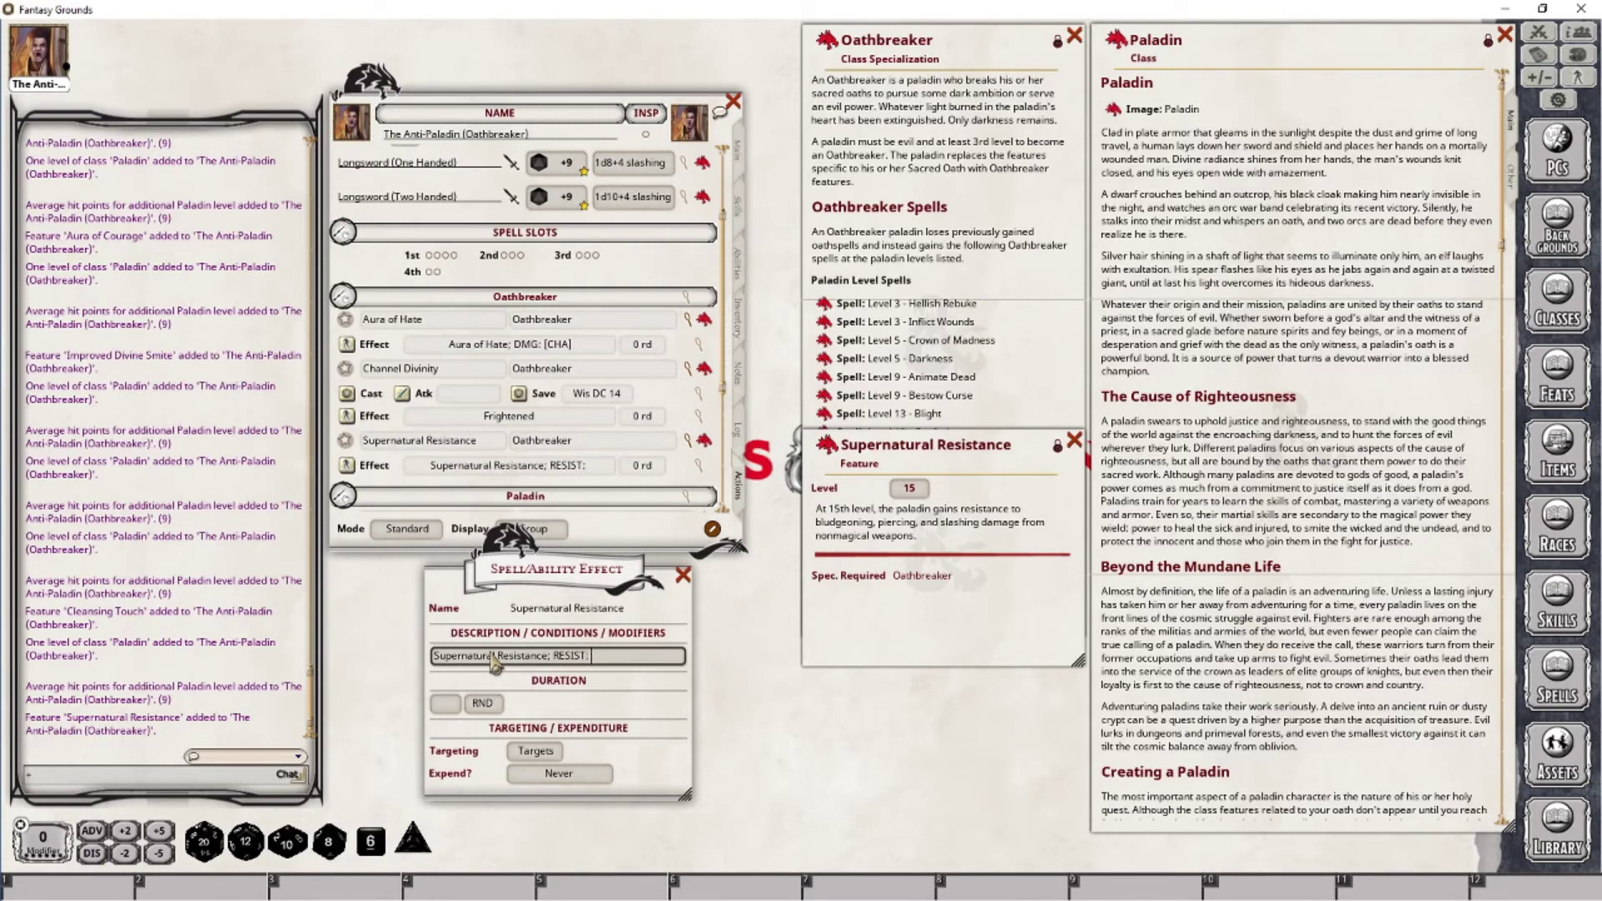
type(" bludgeoning")
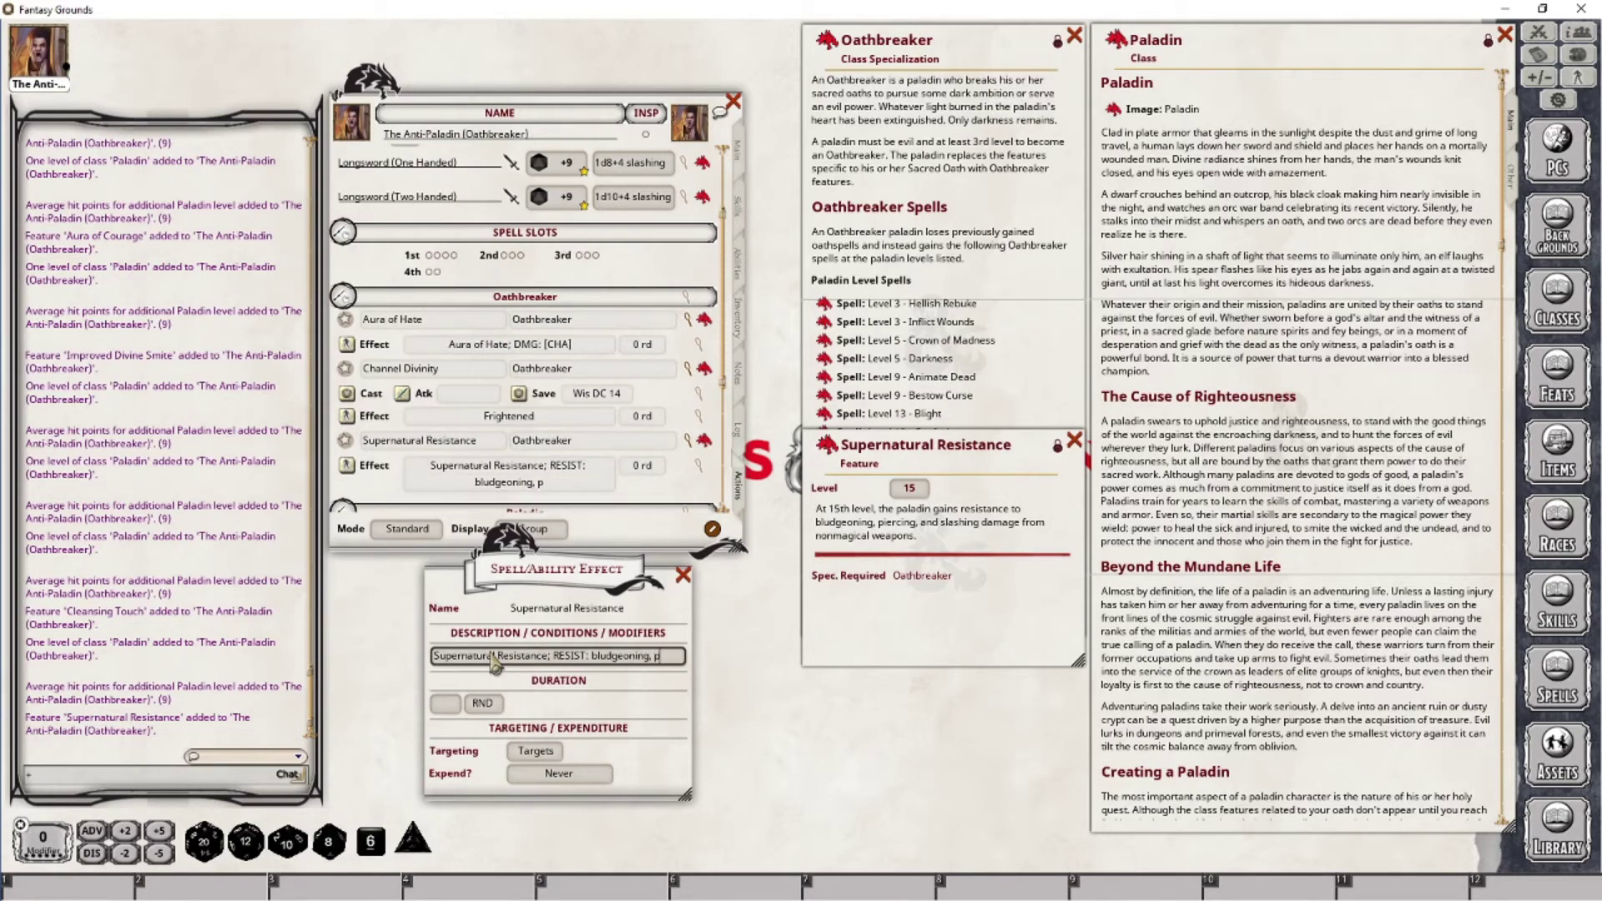
type(",piercing,")
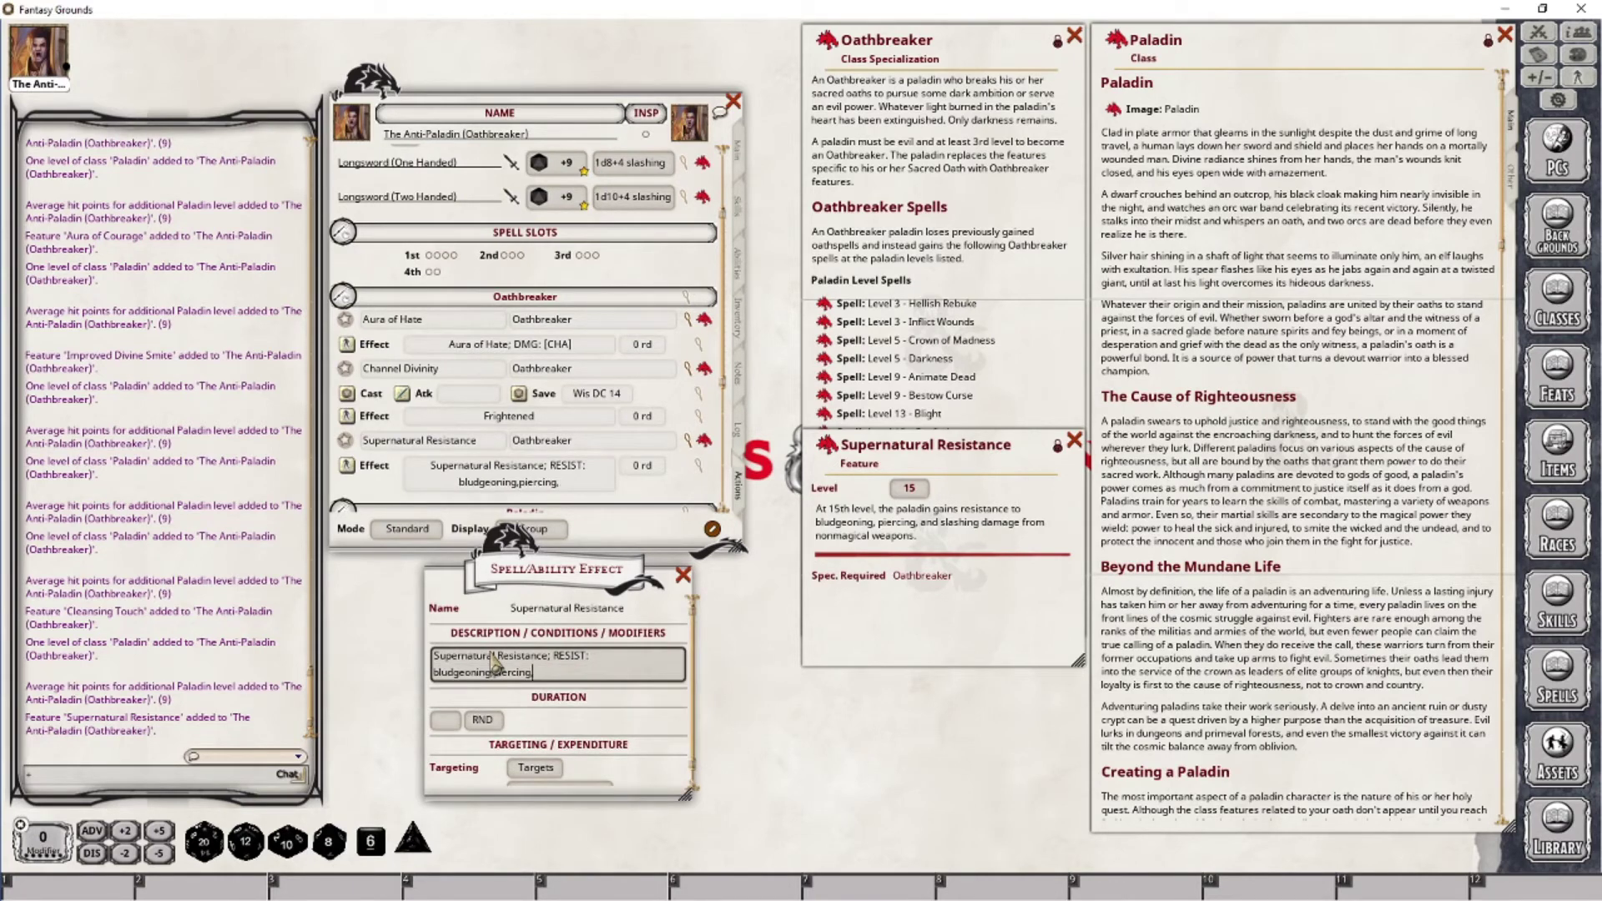
type("slashg")
key("BackSpace")
type("ing,")
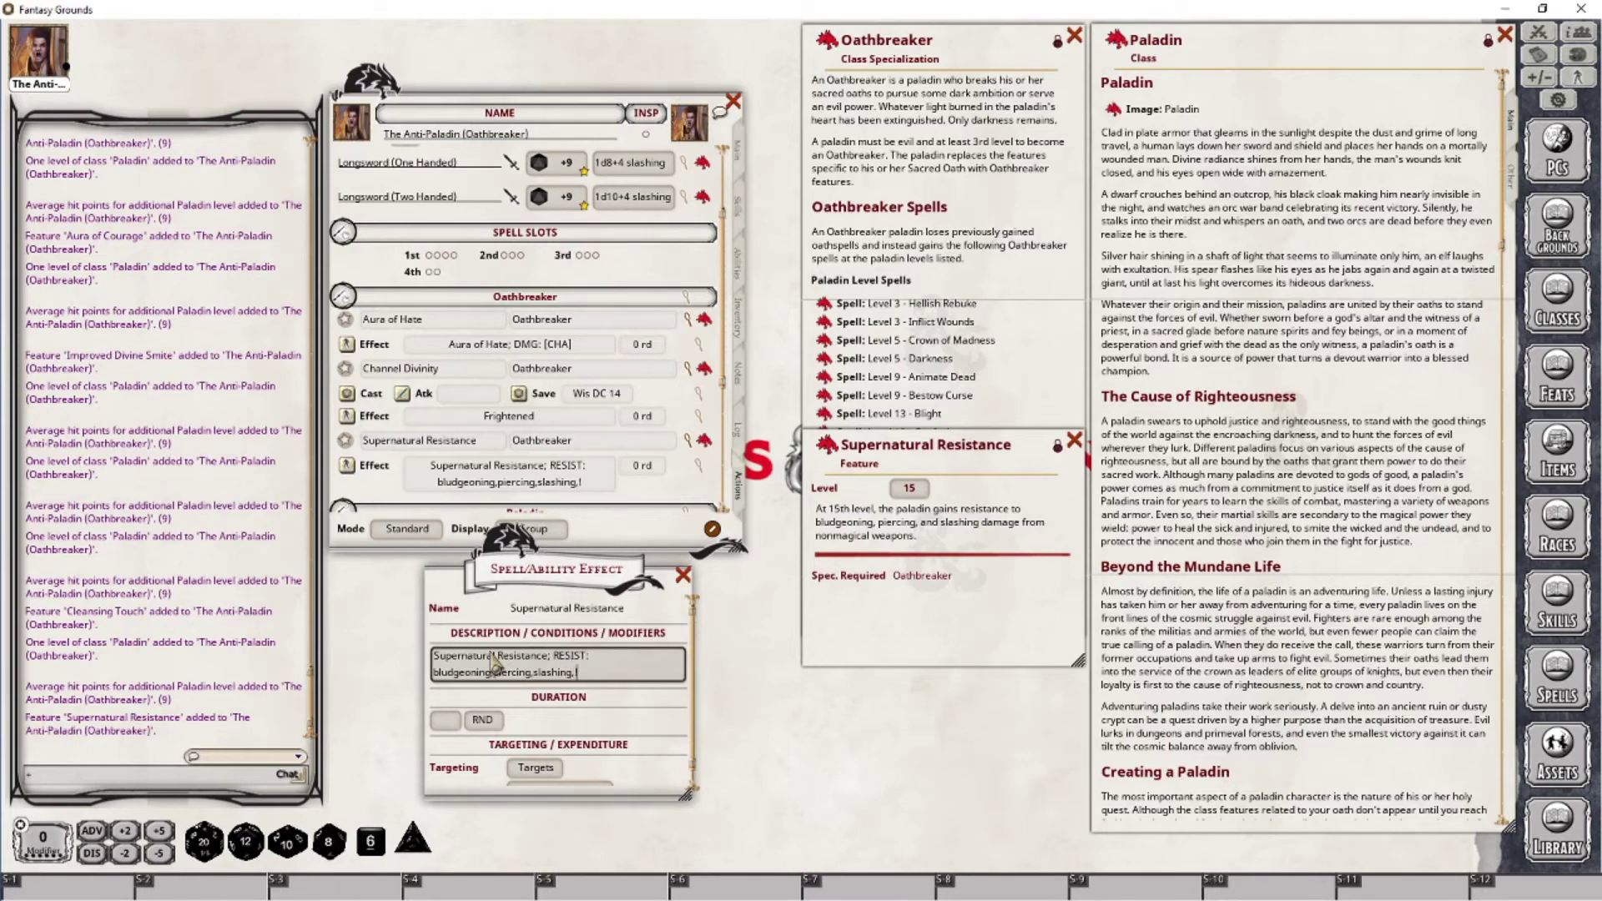
type("!ma")
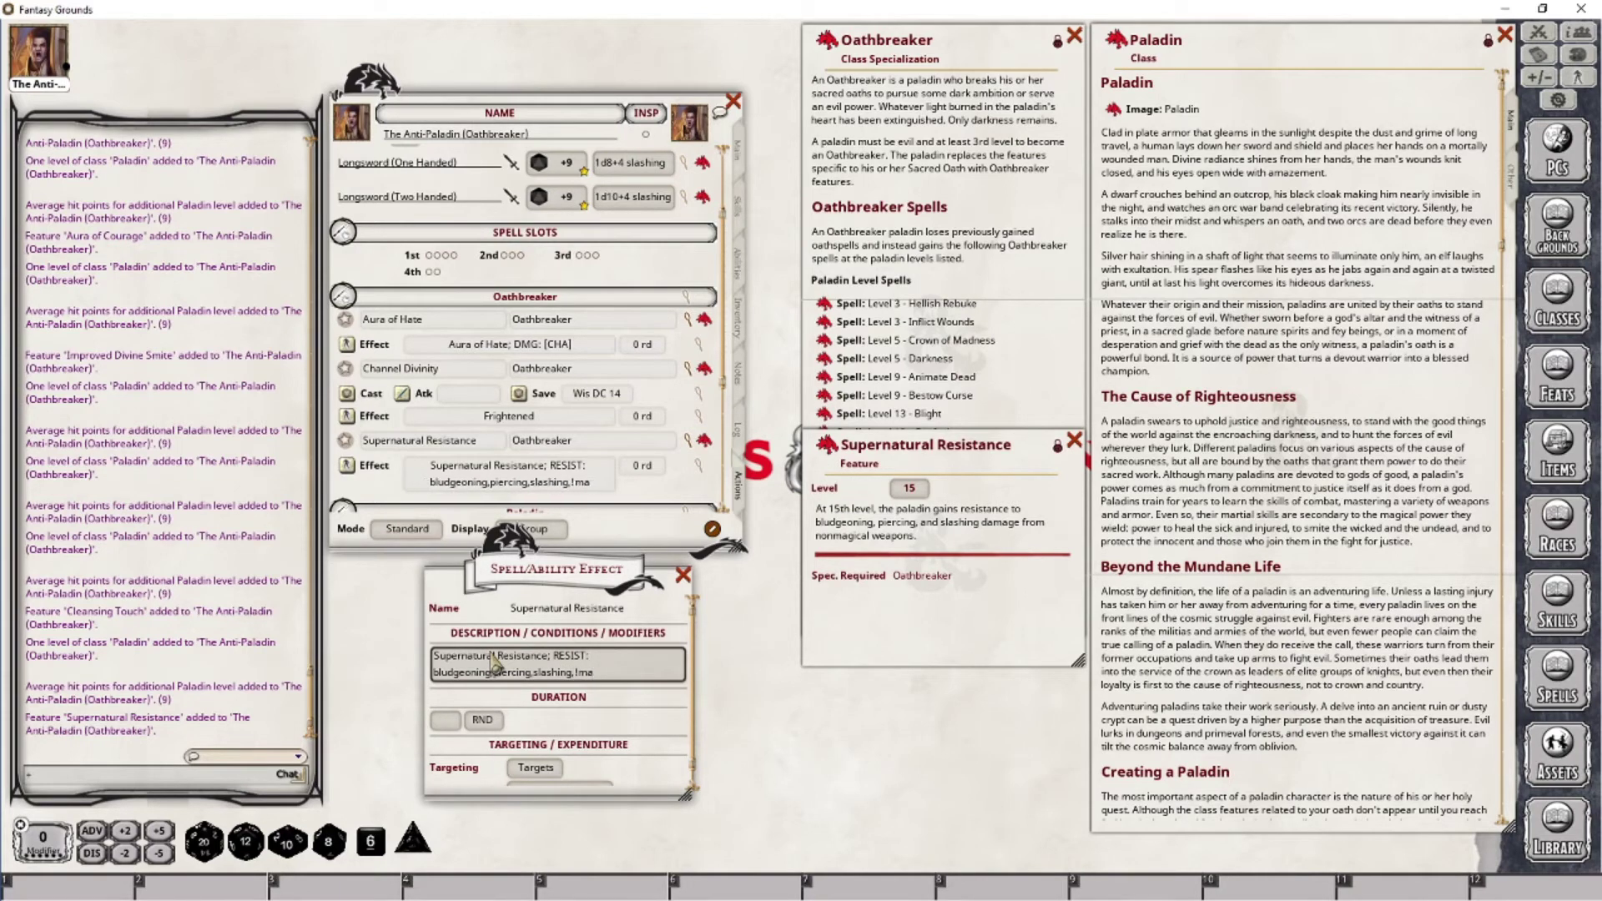
type("gic")
left_click(550, 771)
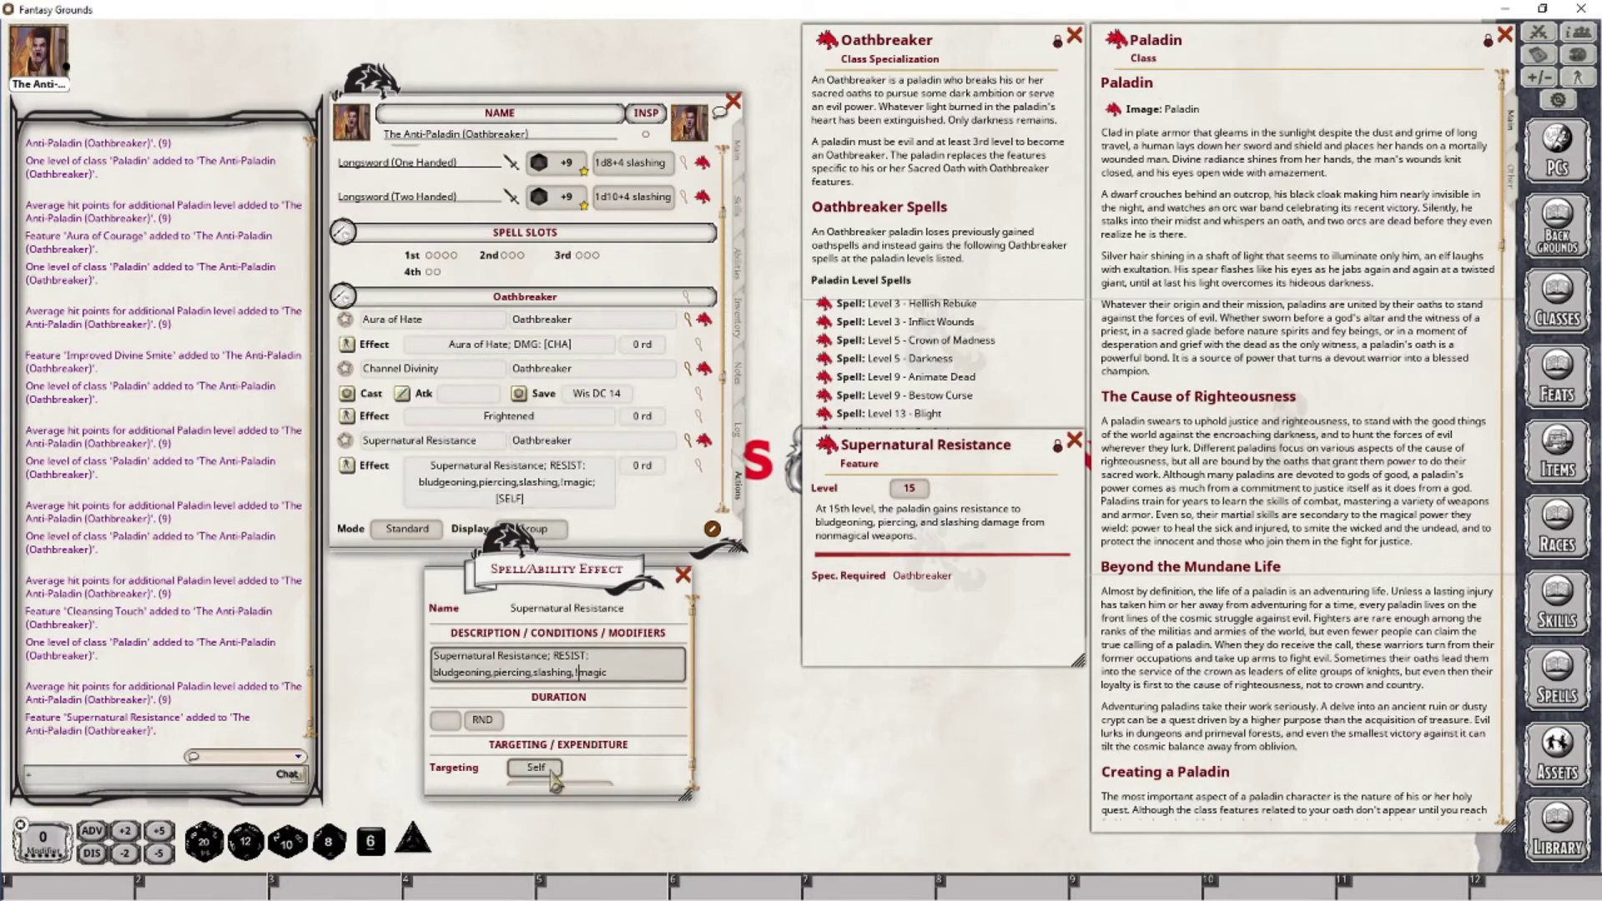
Step: Reopen the Supernatural Resistance effect for a check, then close its details and the Supernatural Resistance feature description
left_click_drag(576, 596, 527, 543)
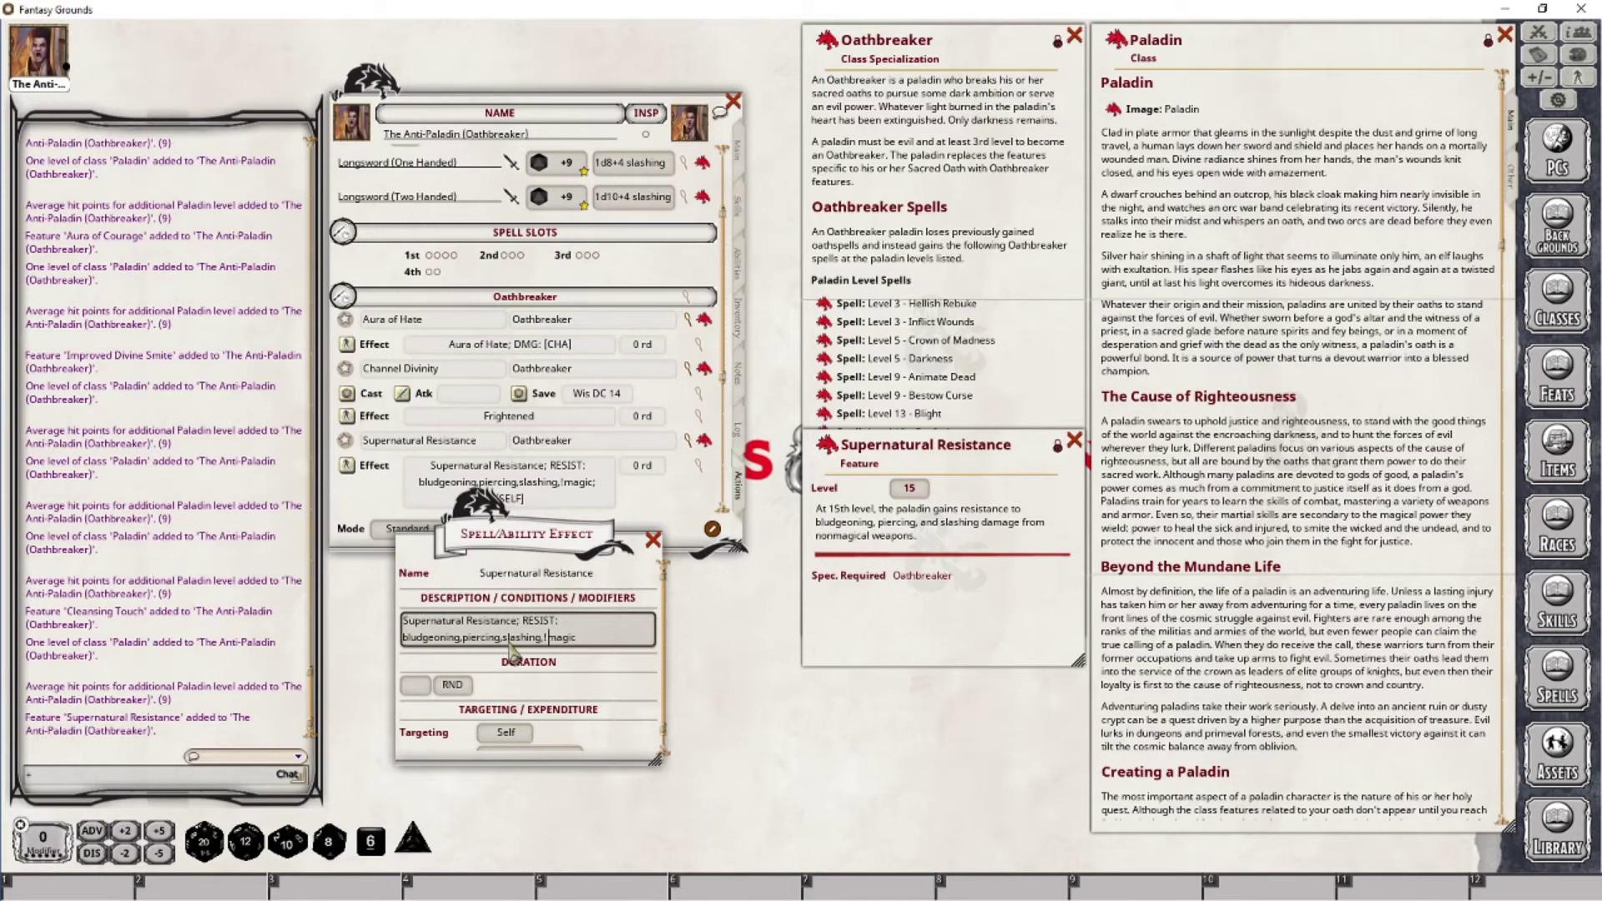
left_click(654, 541)
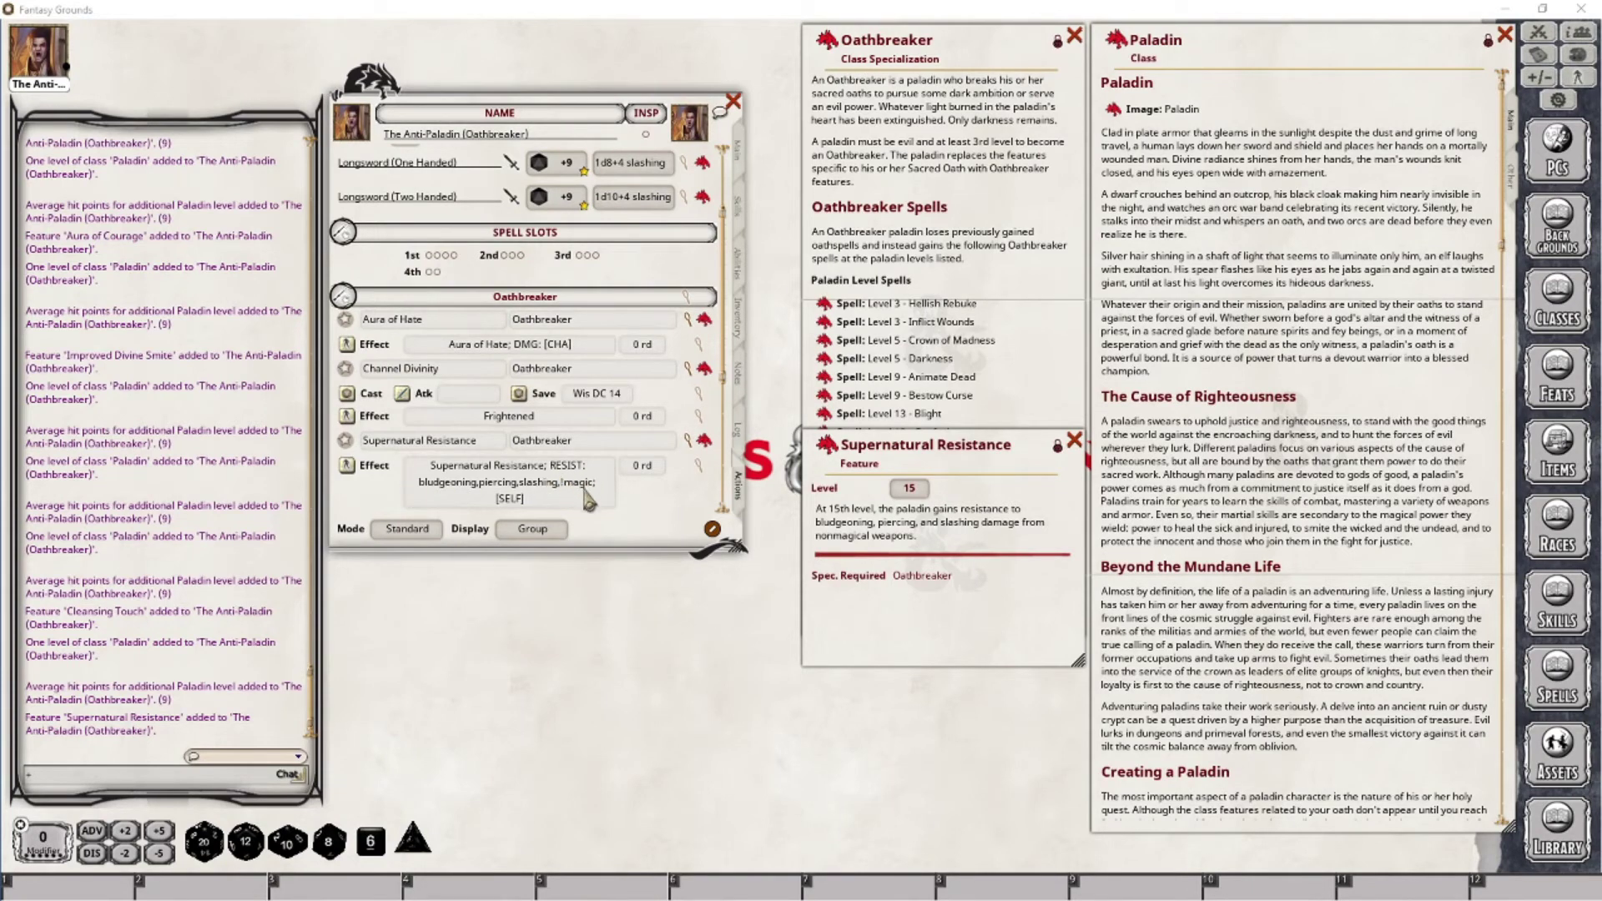
left_click(699, 465)
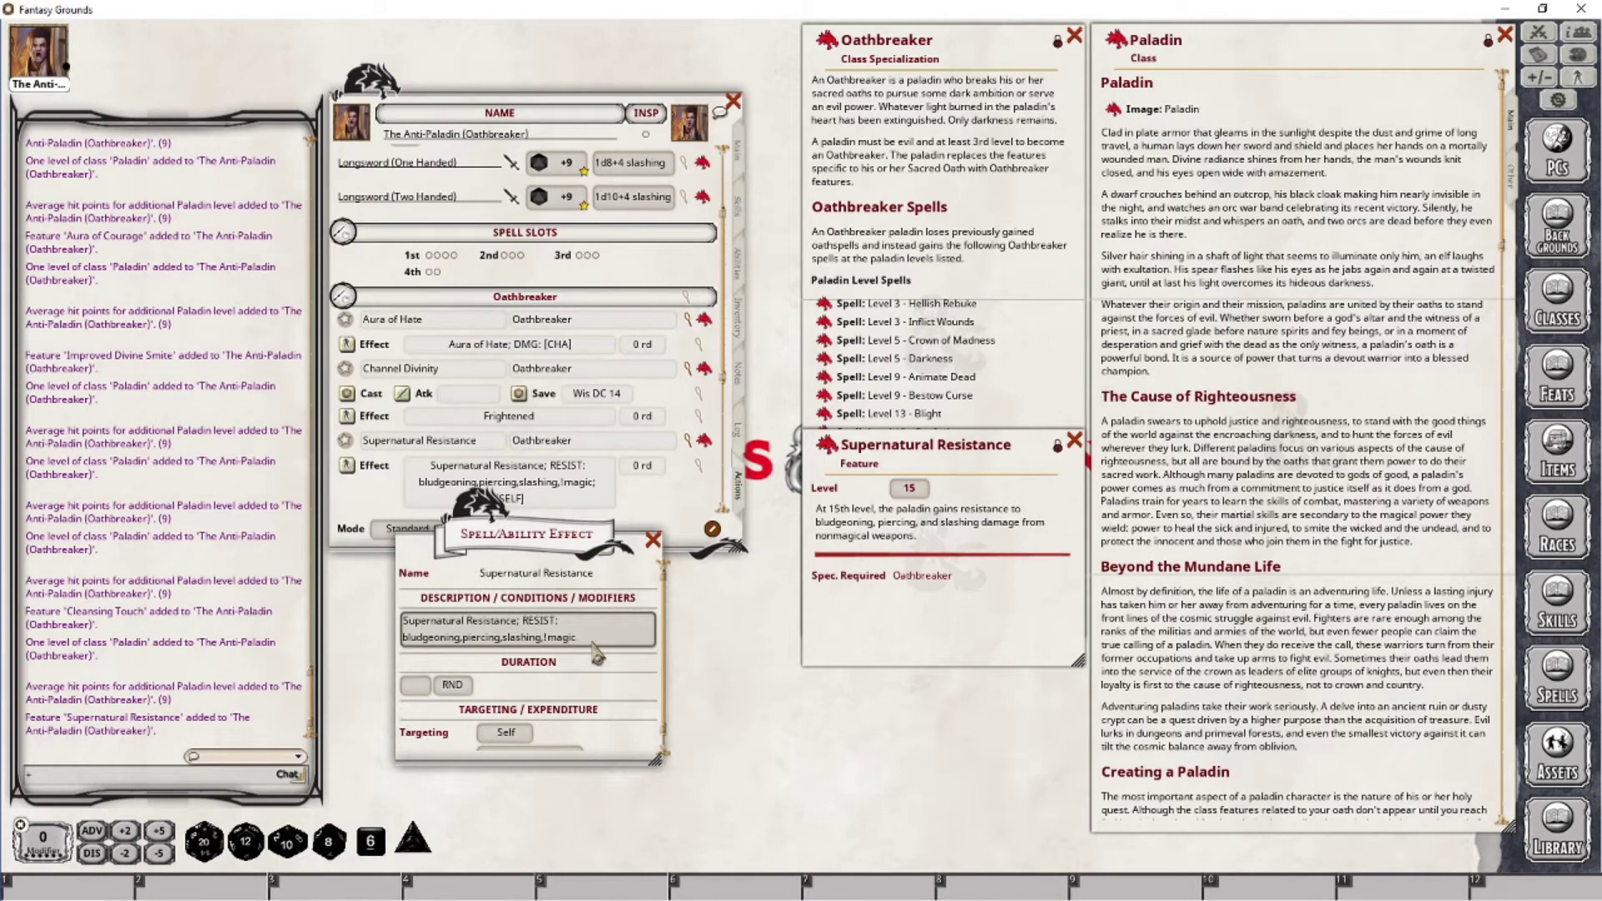
left_click(657, 547)
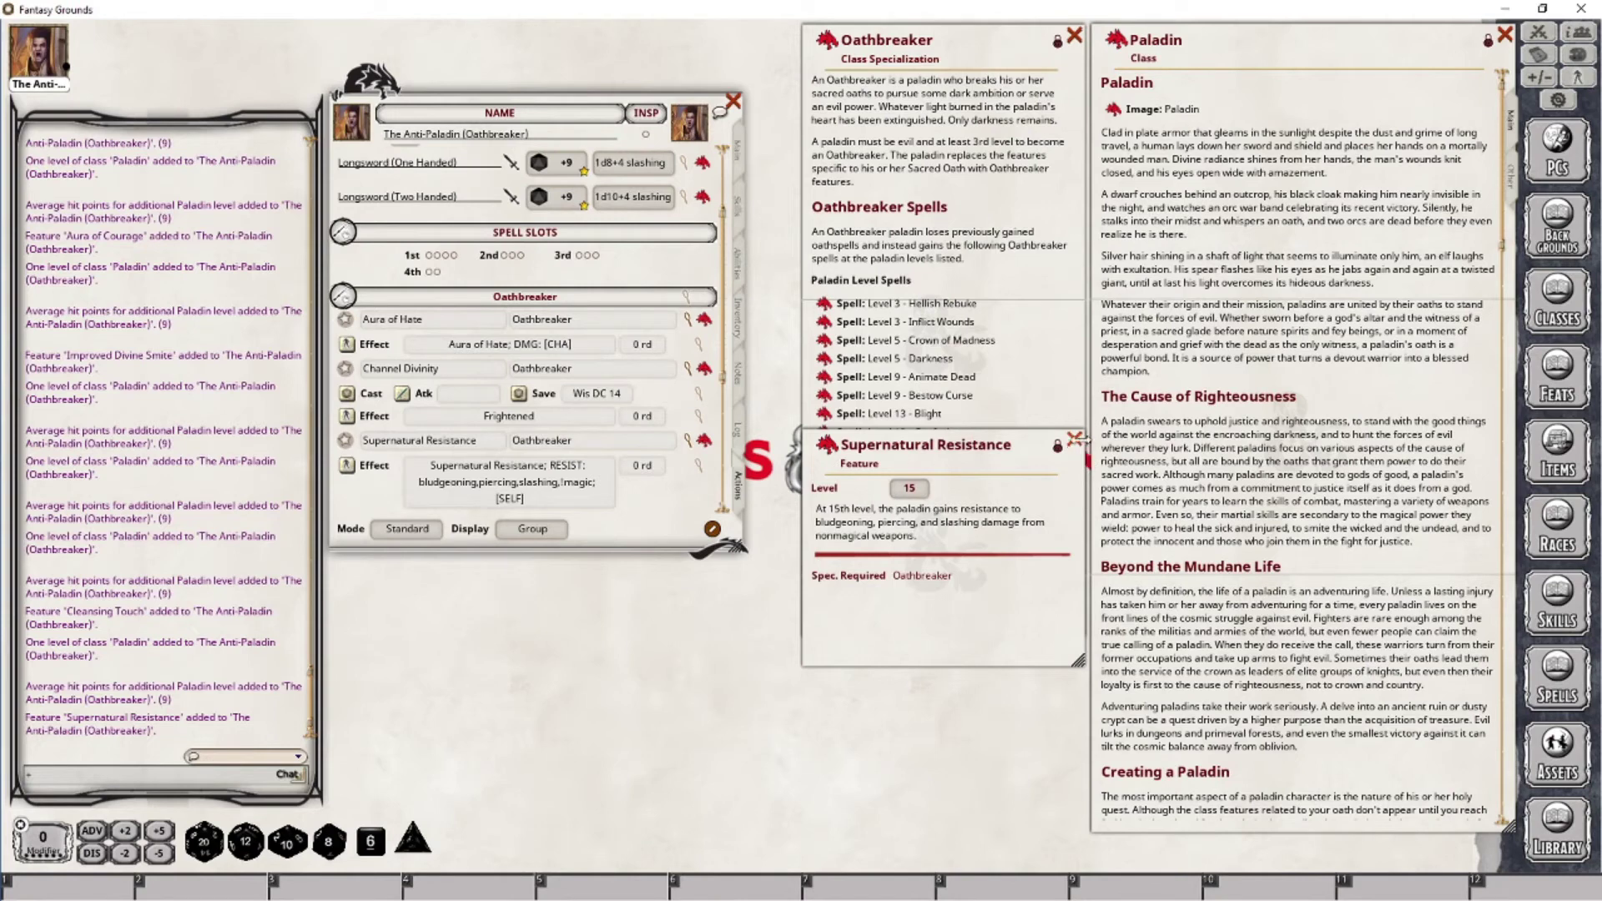
left_click(1074, 440)
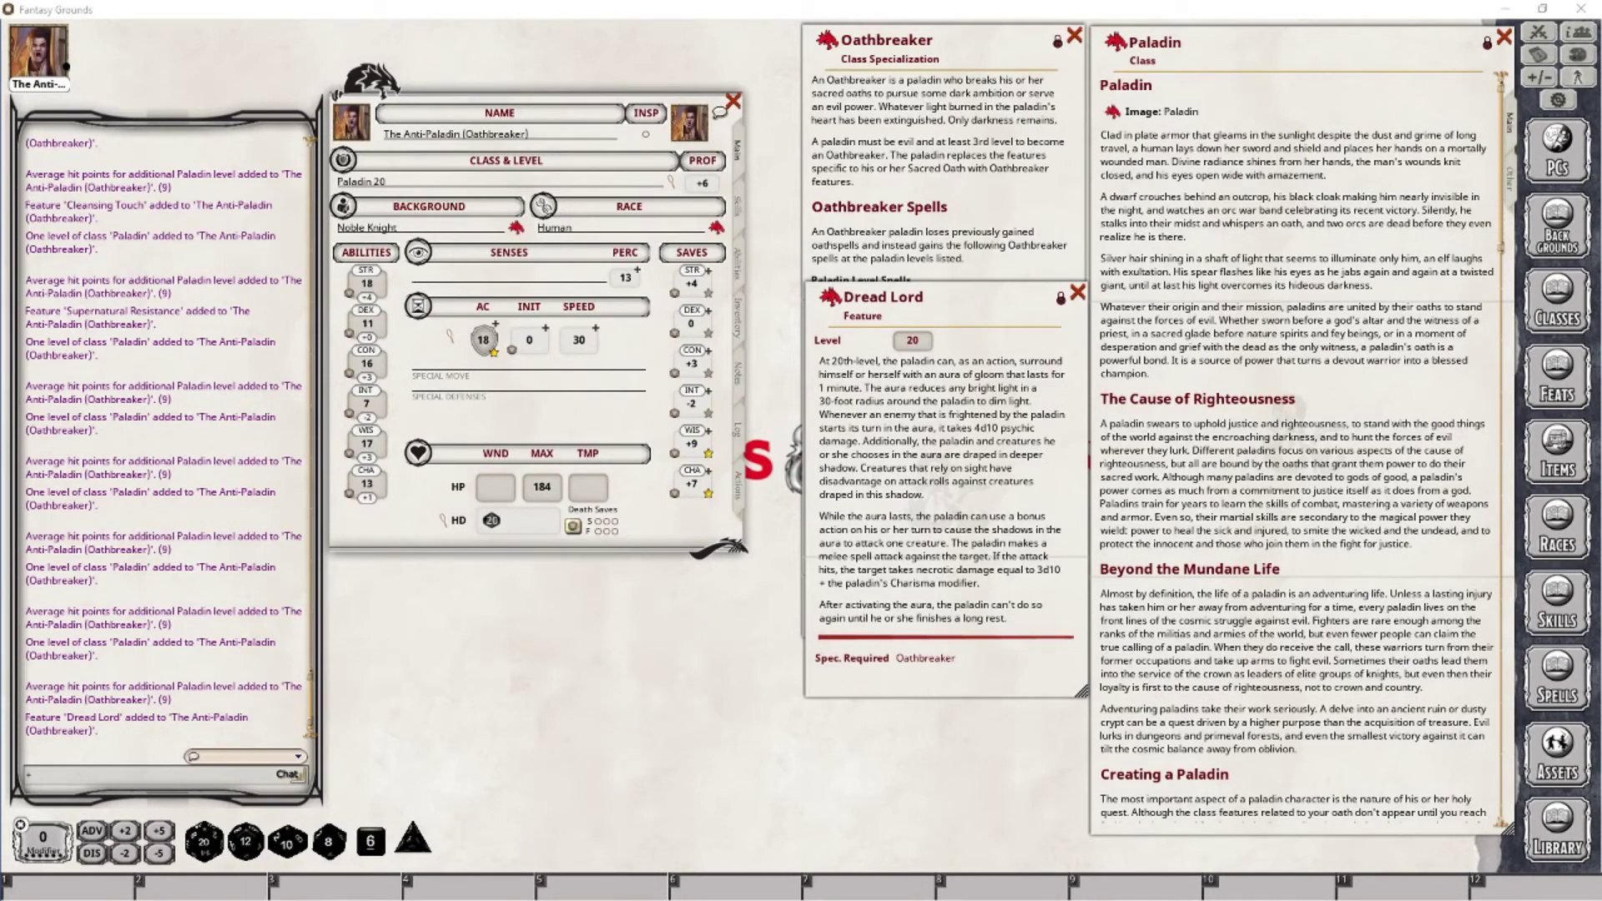
Step: Add the Dread Lord feature to the Anti-Paladin's powers and assign it to the Oathbreaker group
left_click(738, 484)
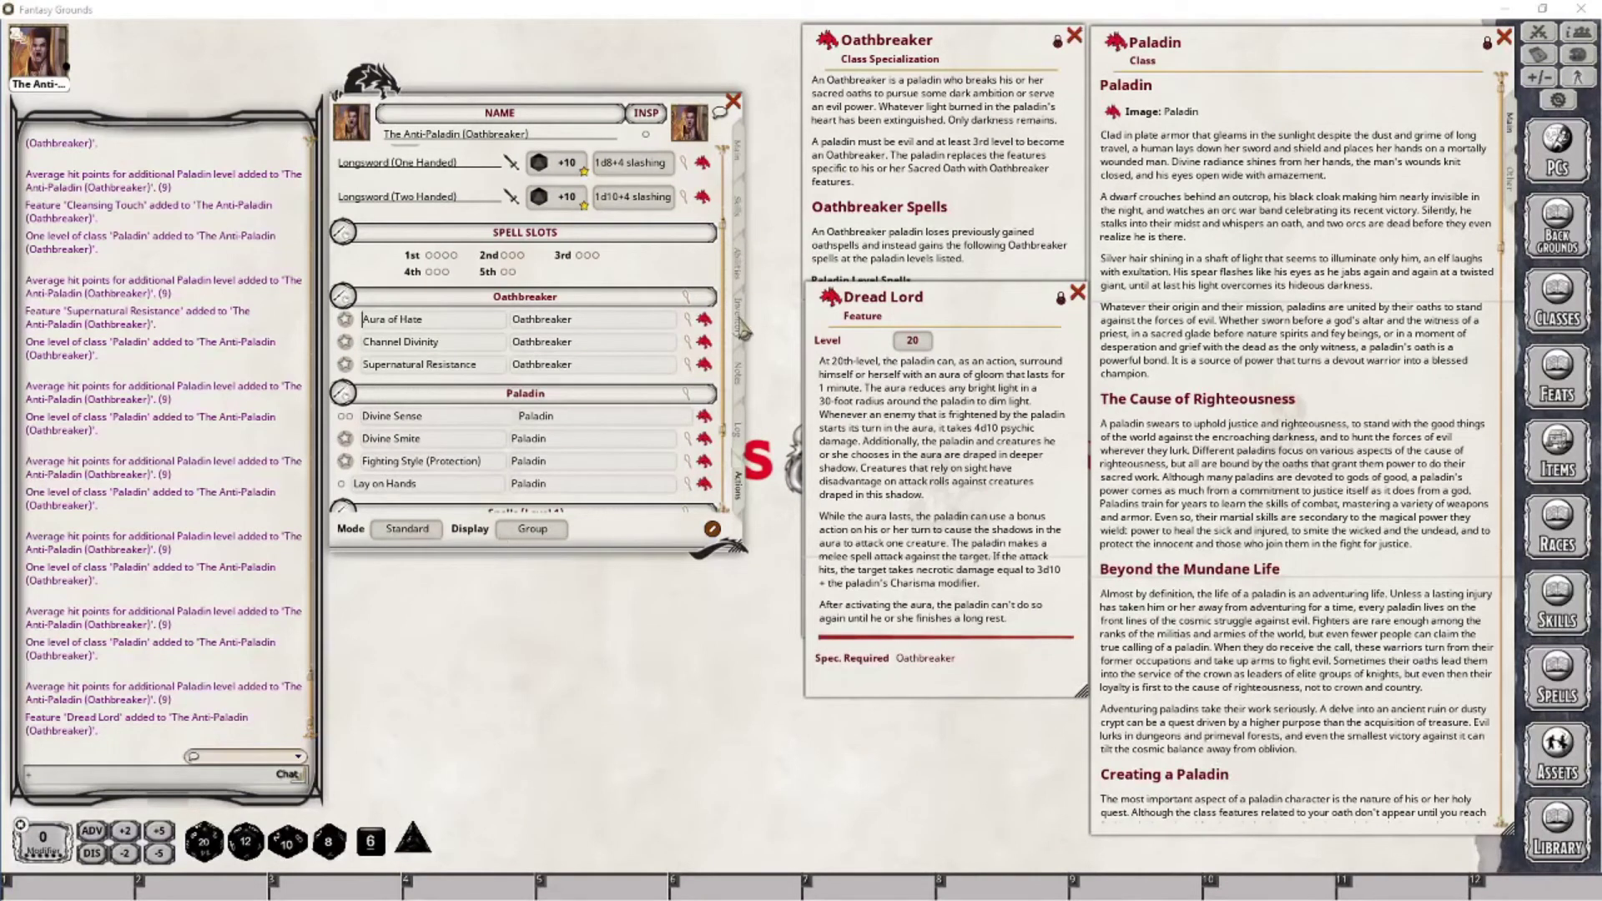
left_click_drag(830, 297, 601, 333)
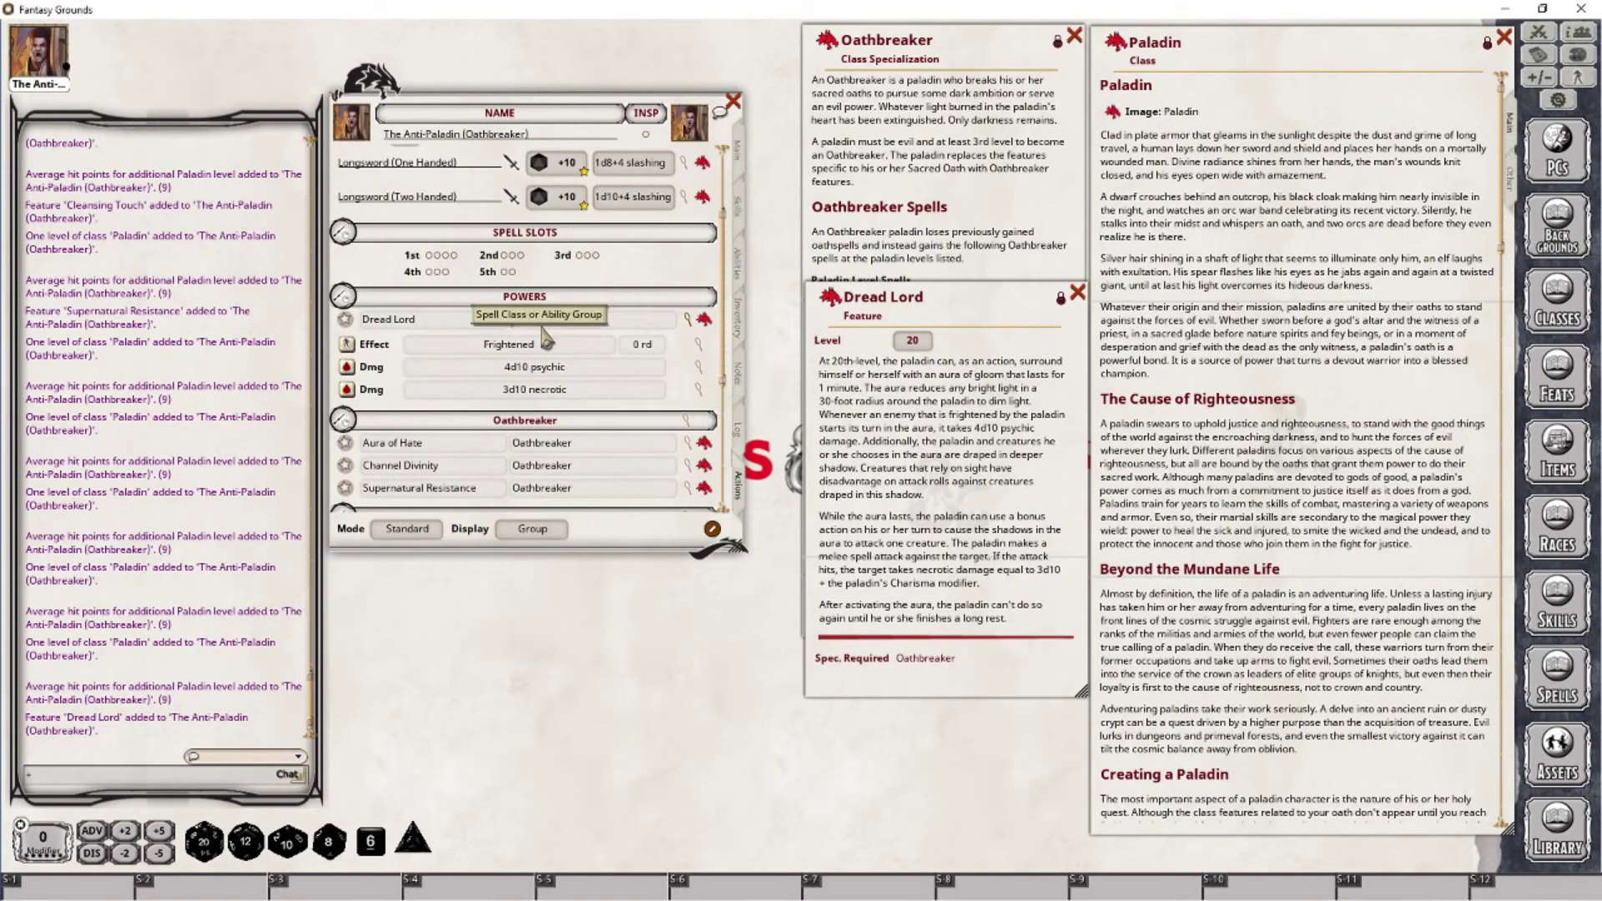
key("Return")
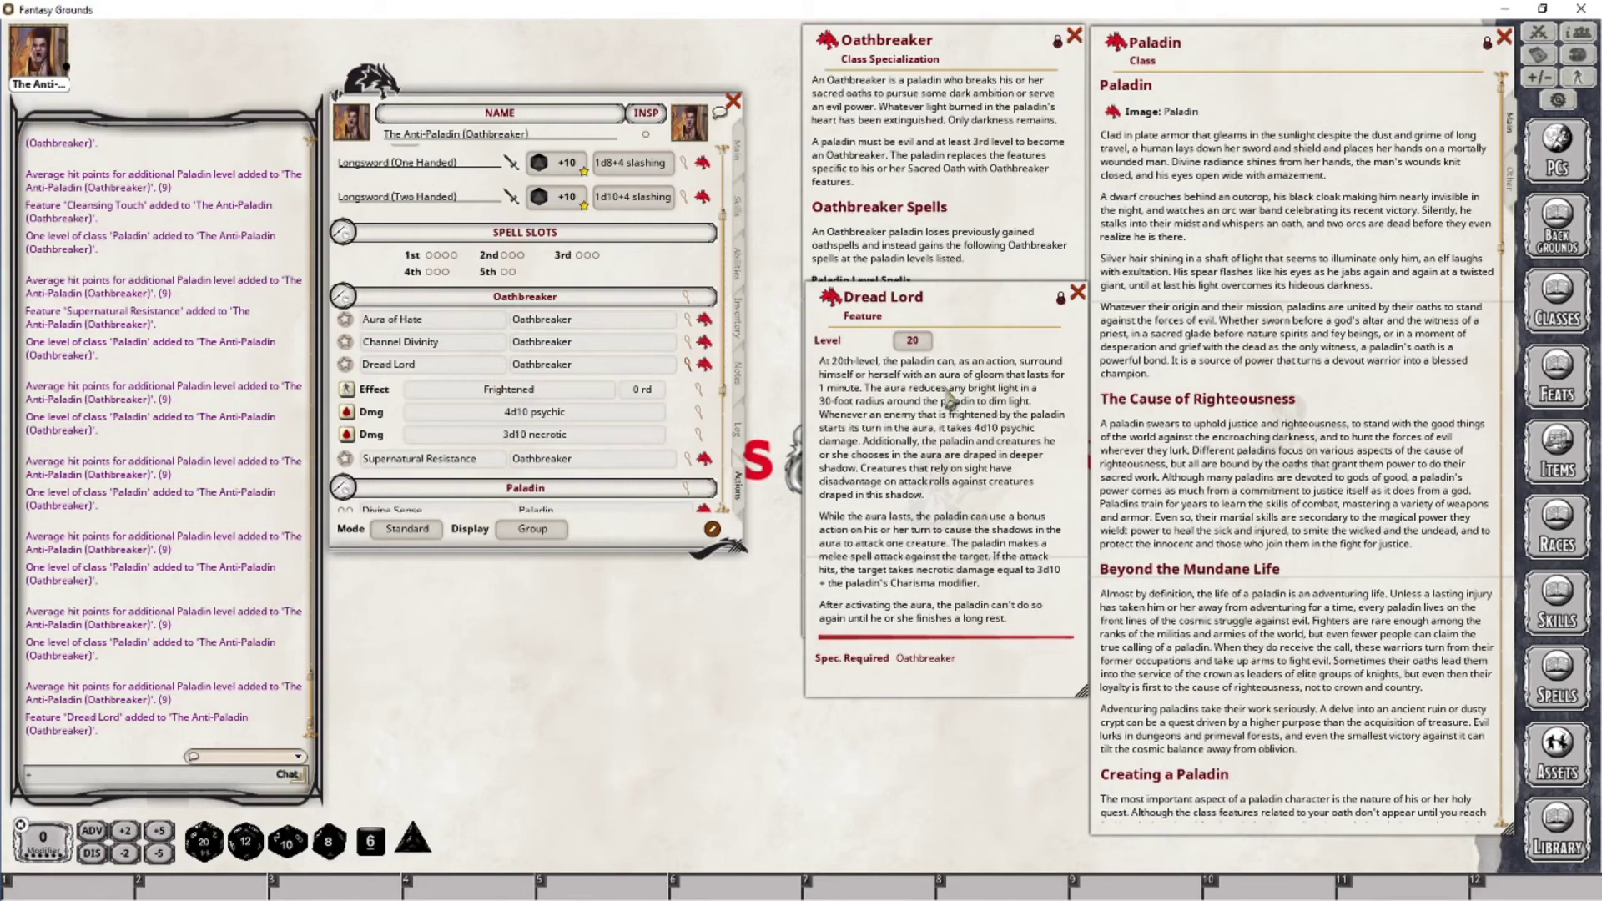
Step: Replace the Frightened effect of the Dread Lord power with a cast action and a new blank effect
right_click(577, 386)
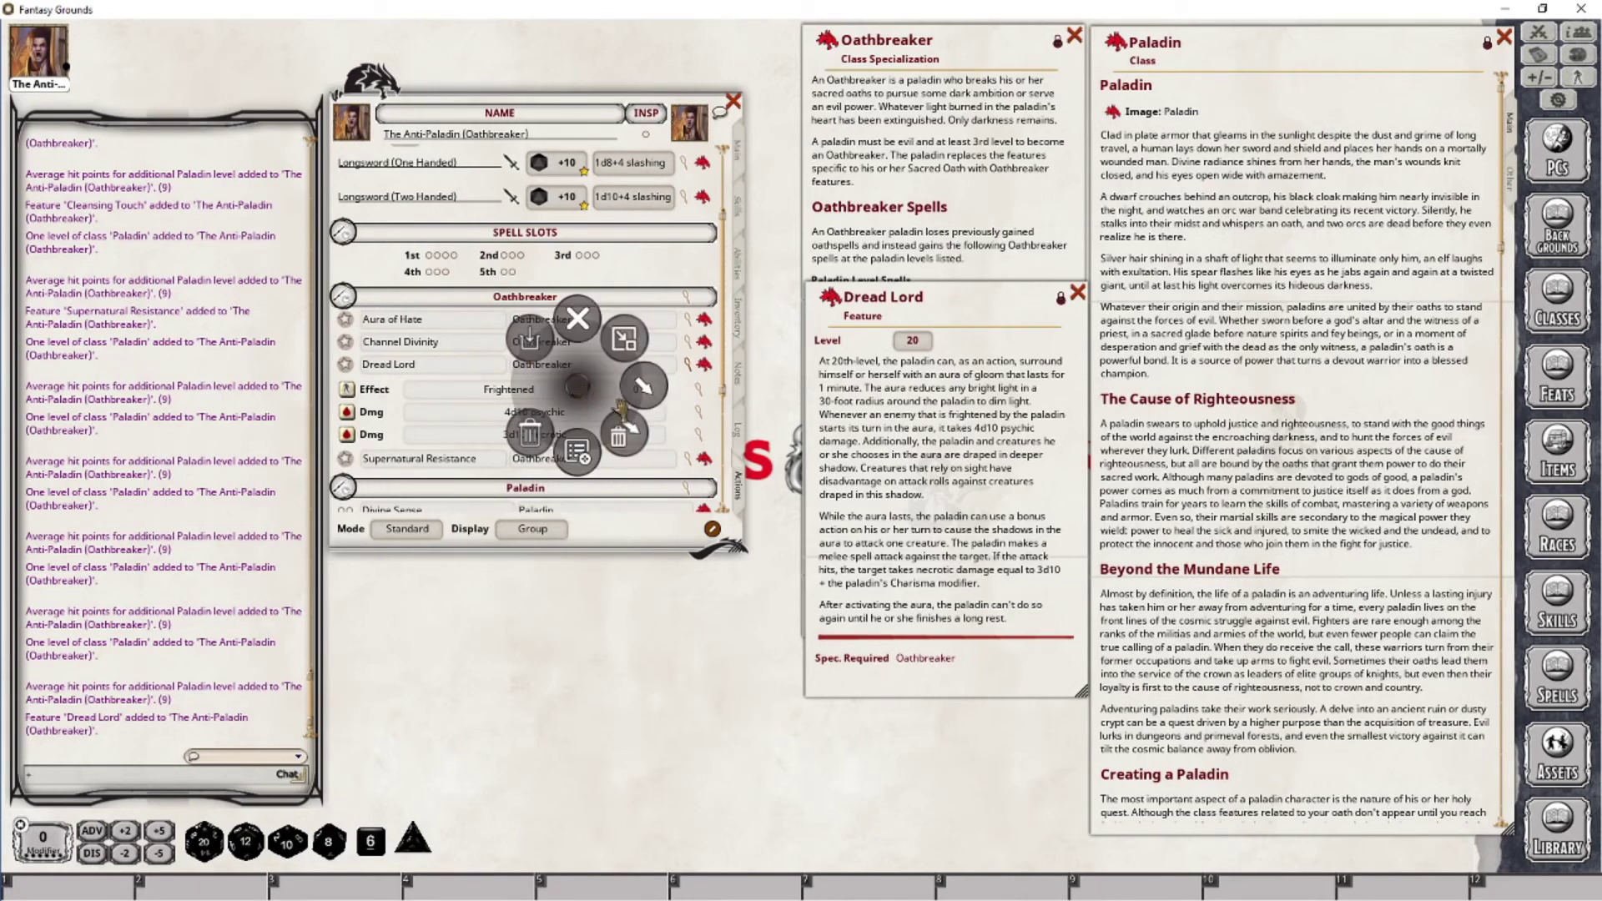
left_click(634, 433)
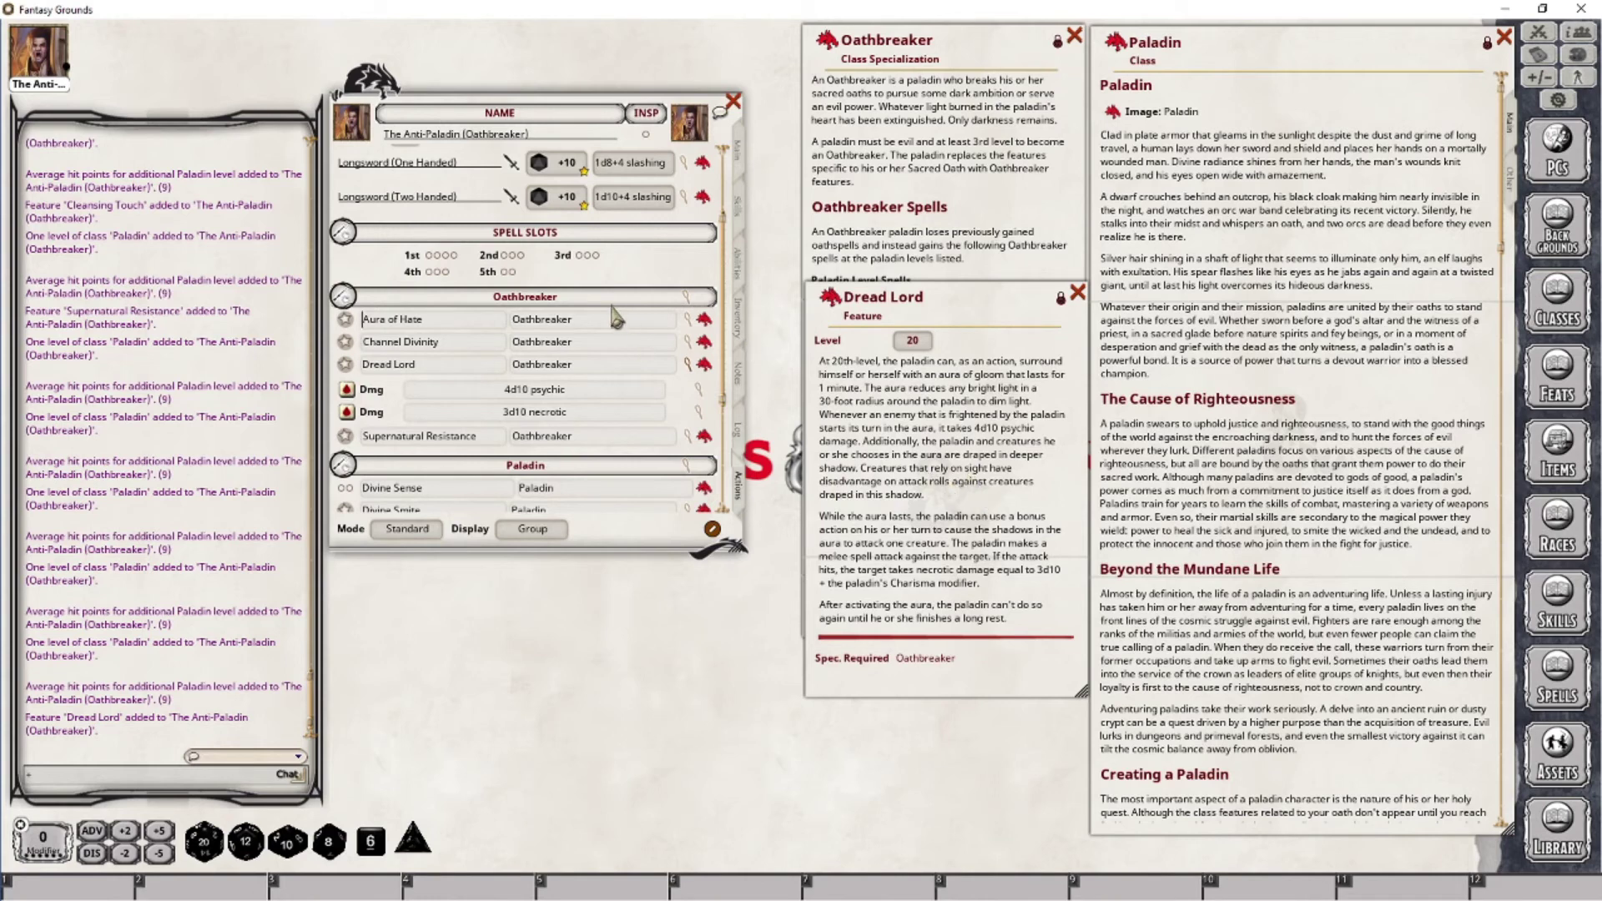
right_click(584, 411)
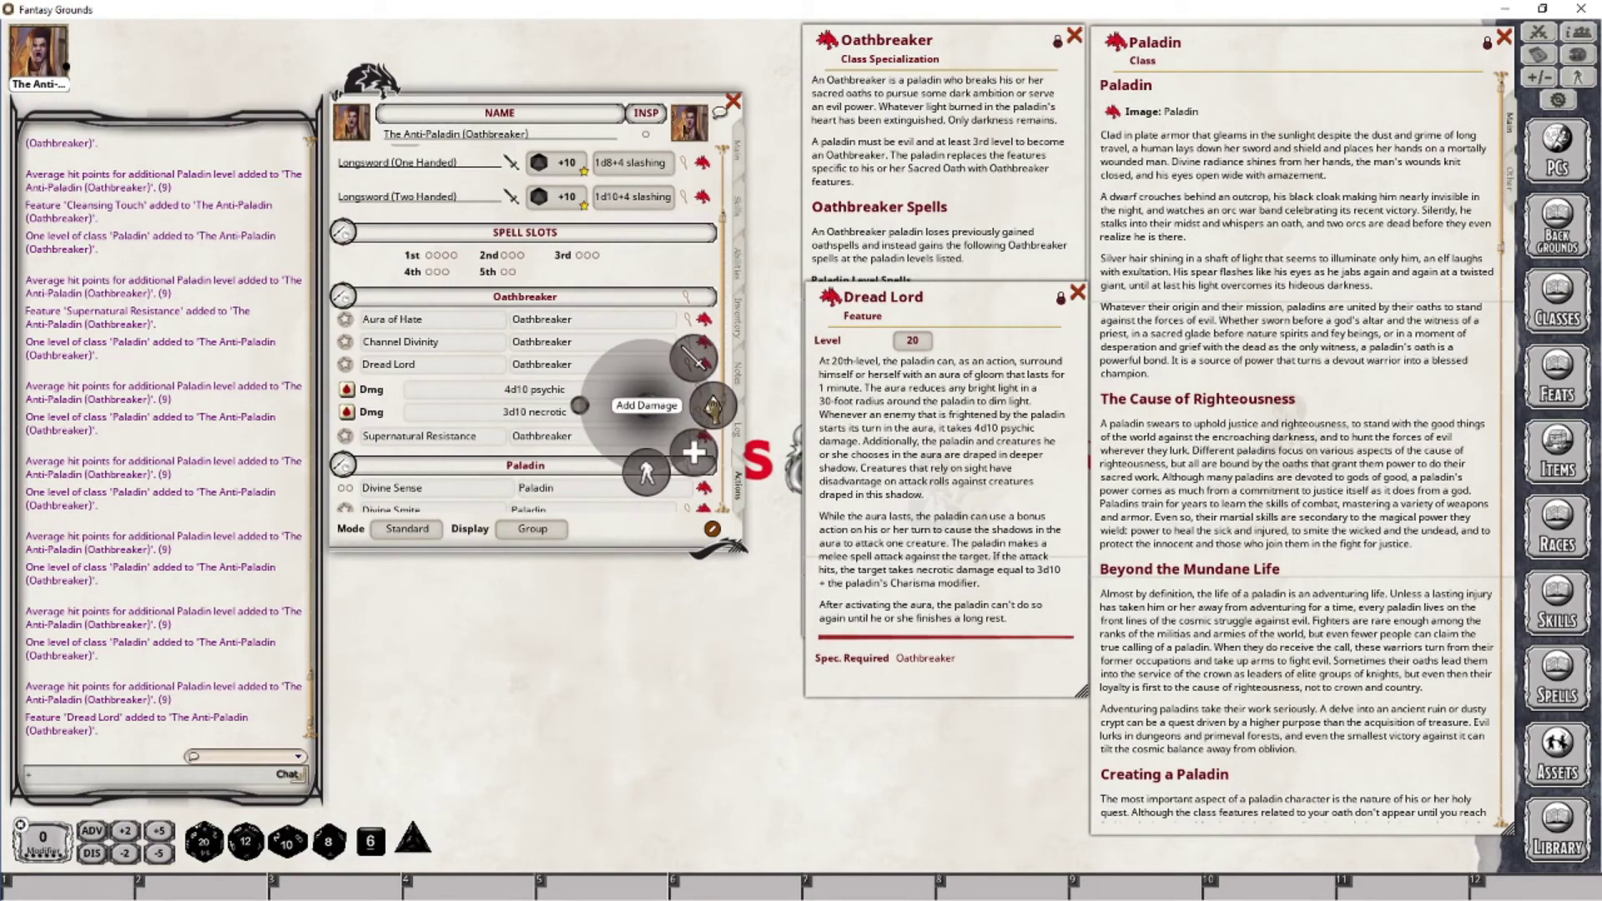
left_click(712, 407)
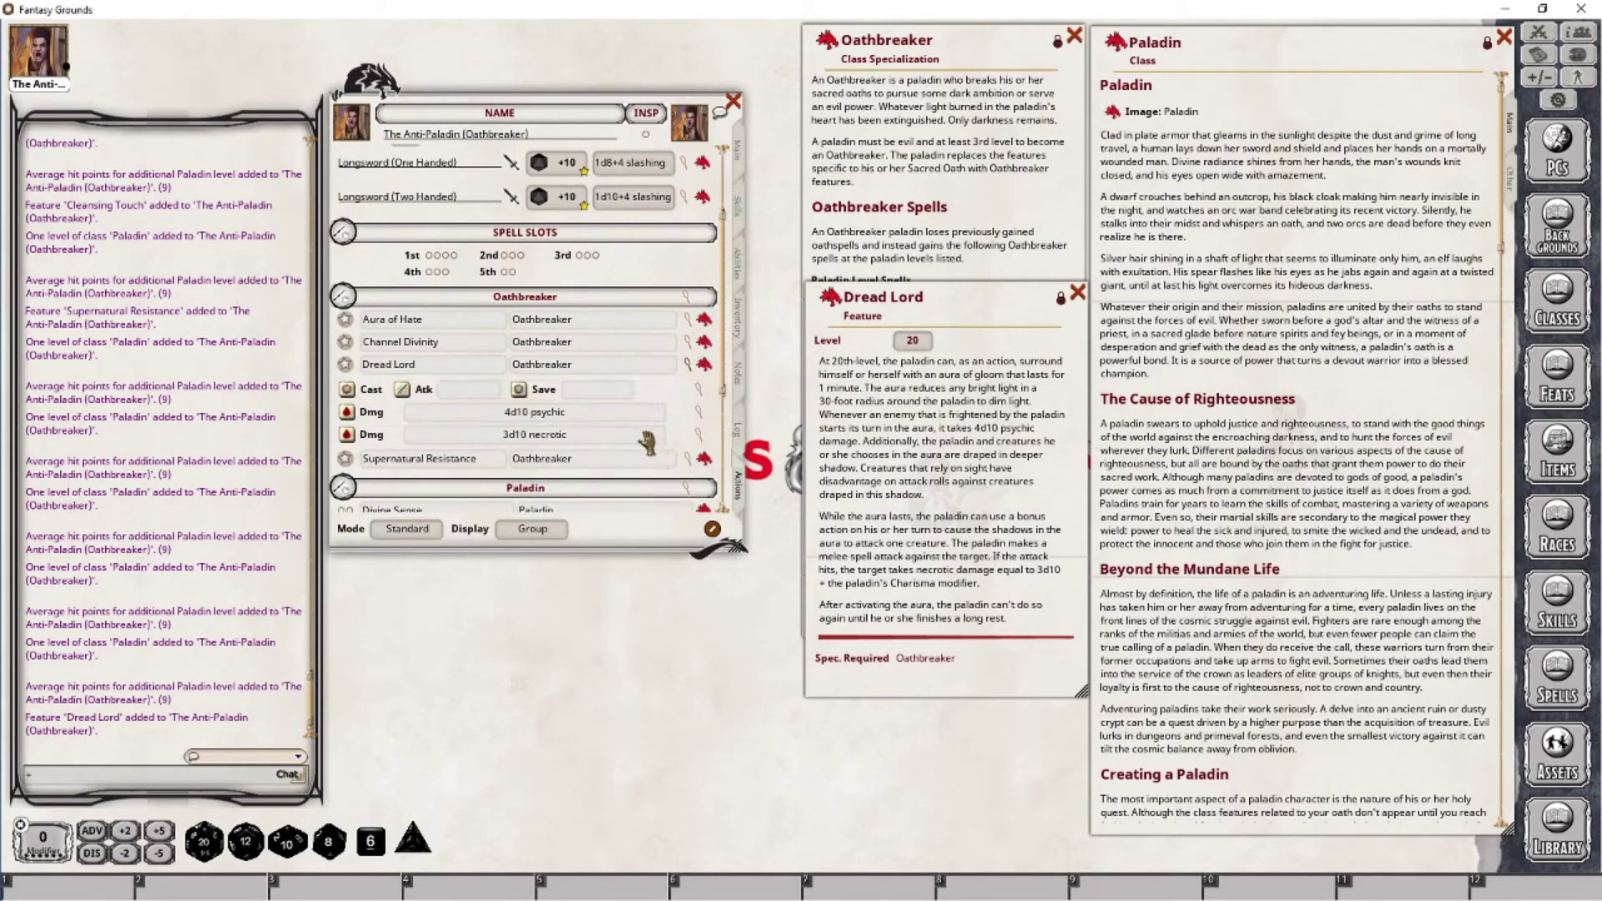
right_click(619, 409)
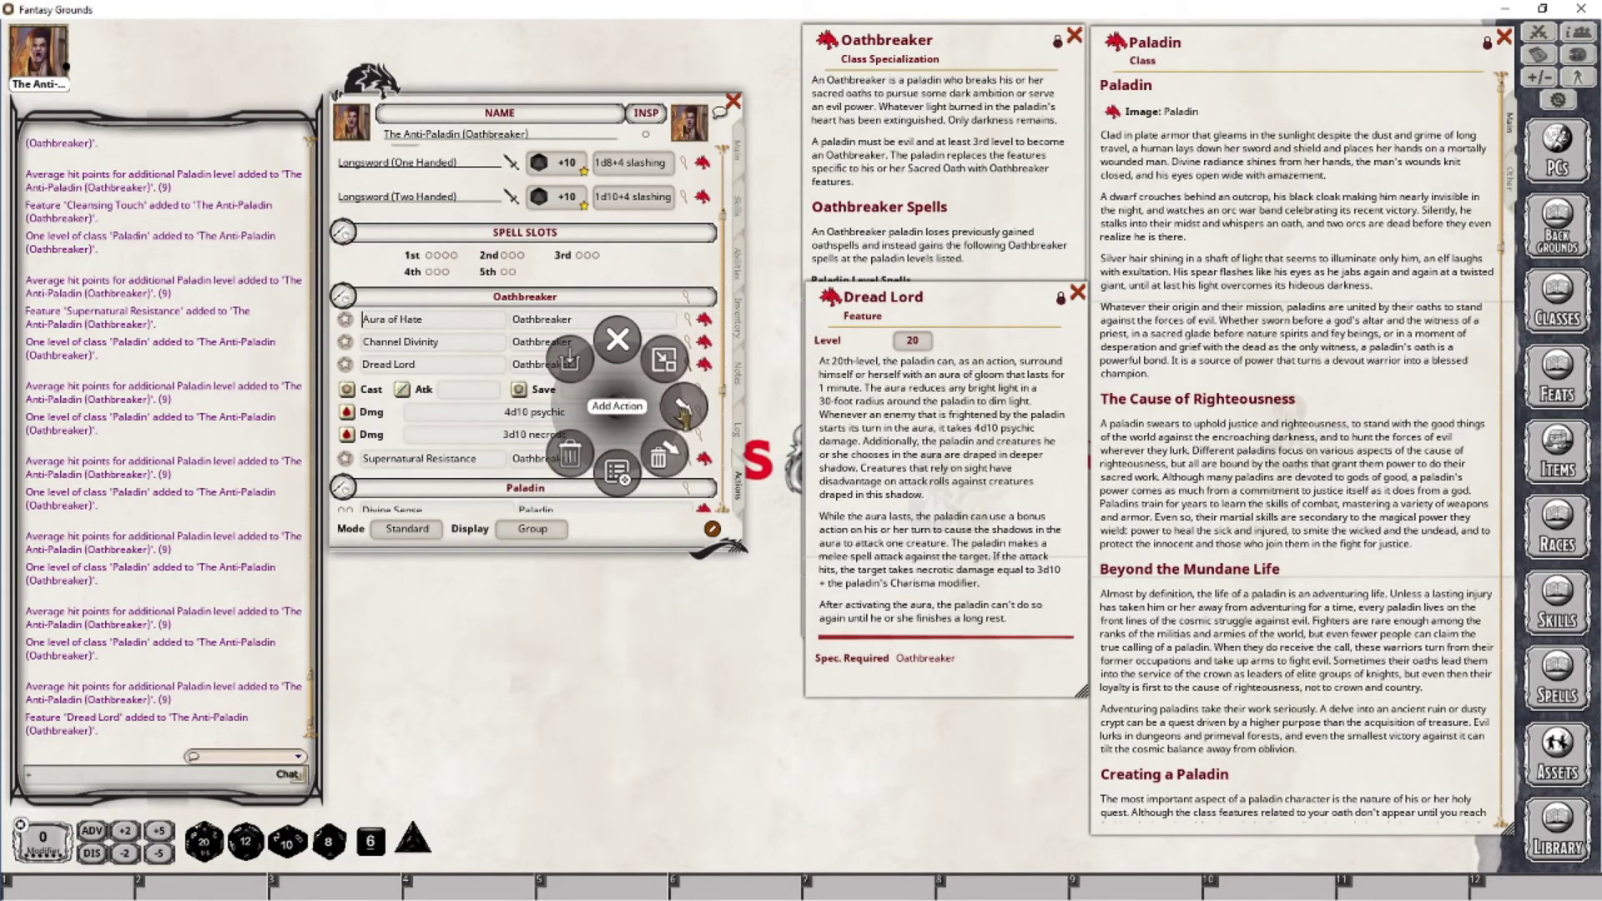
left_click(683, 407)
left_click(686, 481)
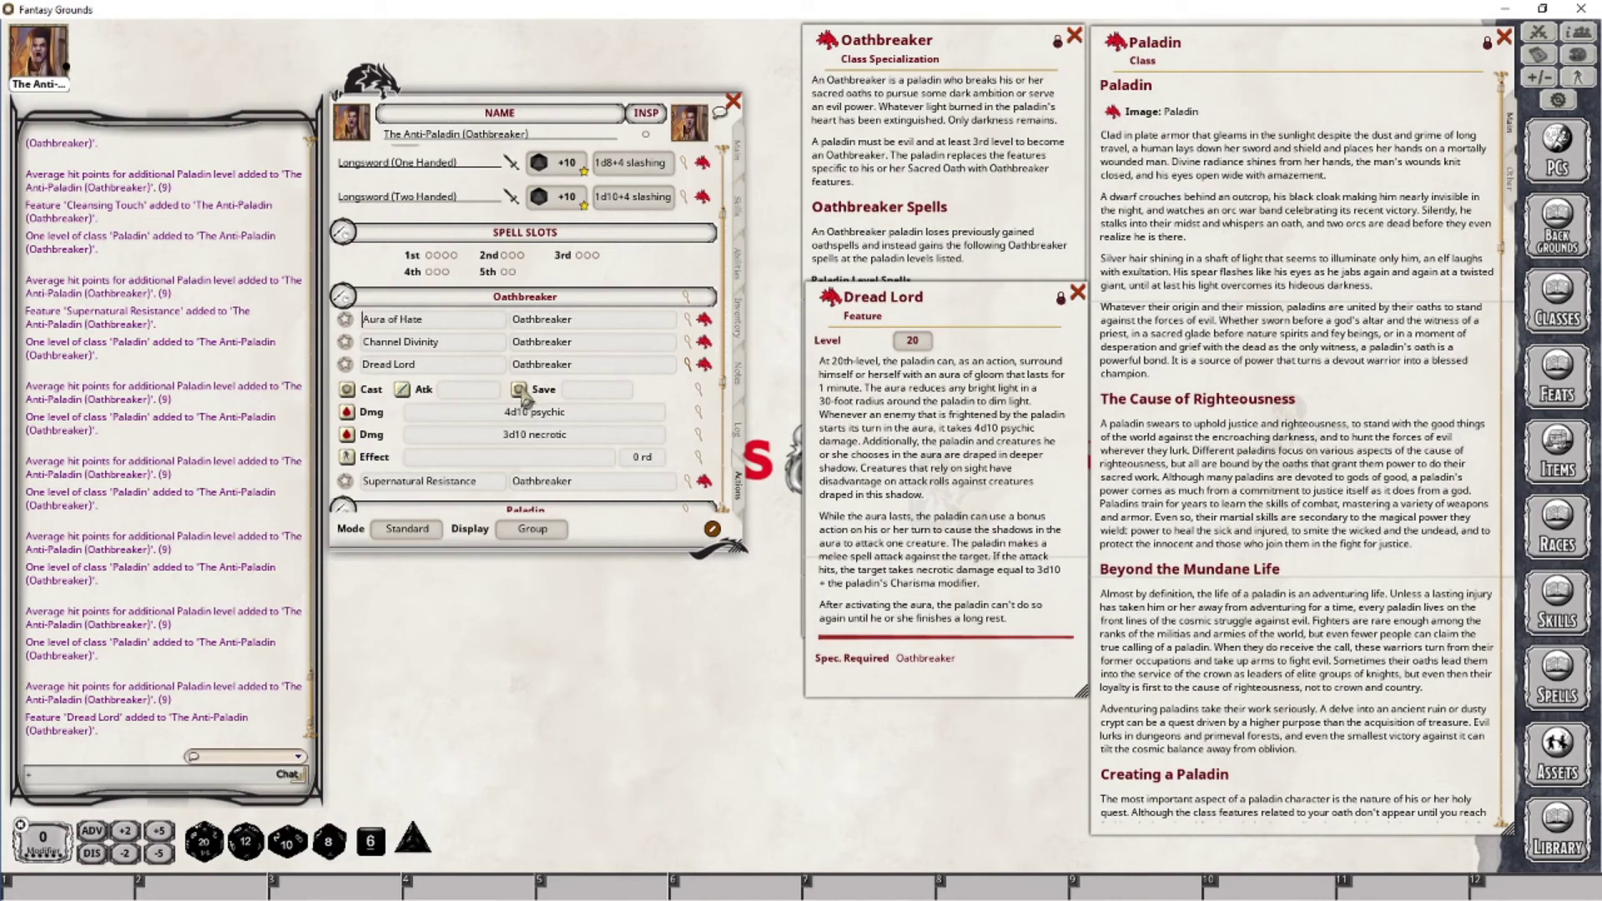
Step: Set the attack type of Dread Lord's cast action to Melee and close its details
left_click(696, 387)
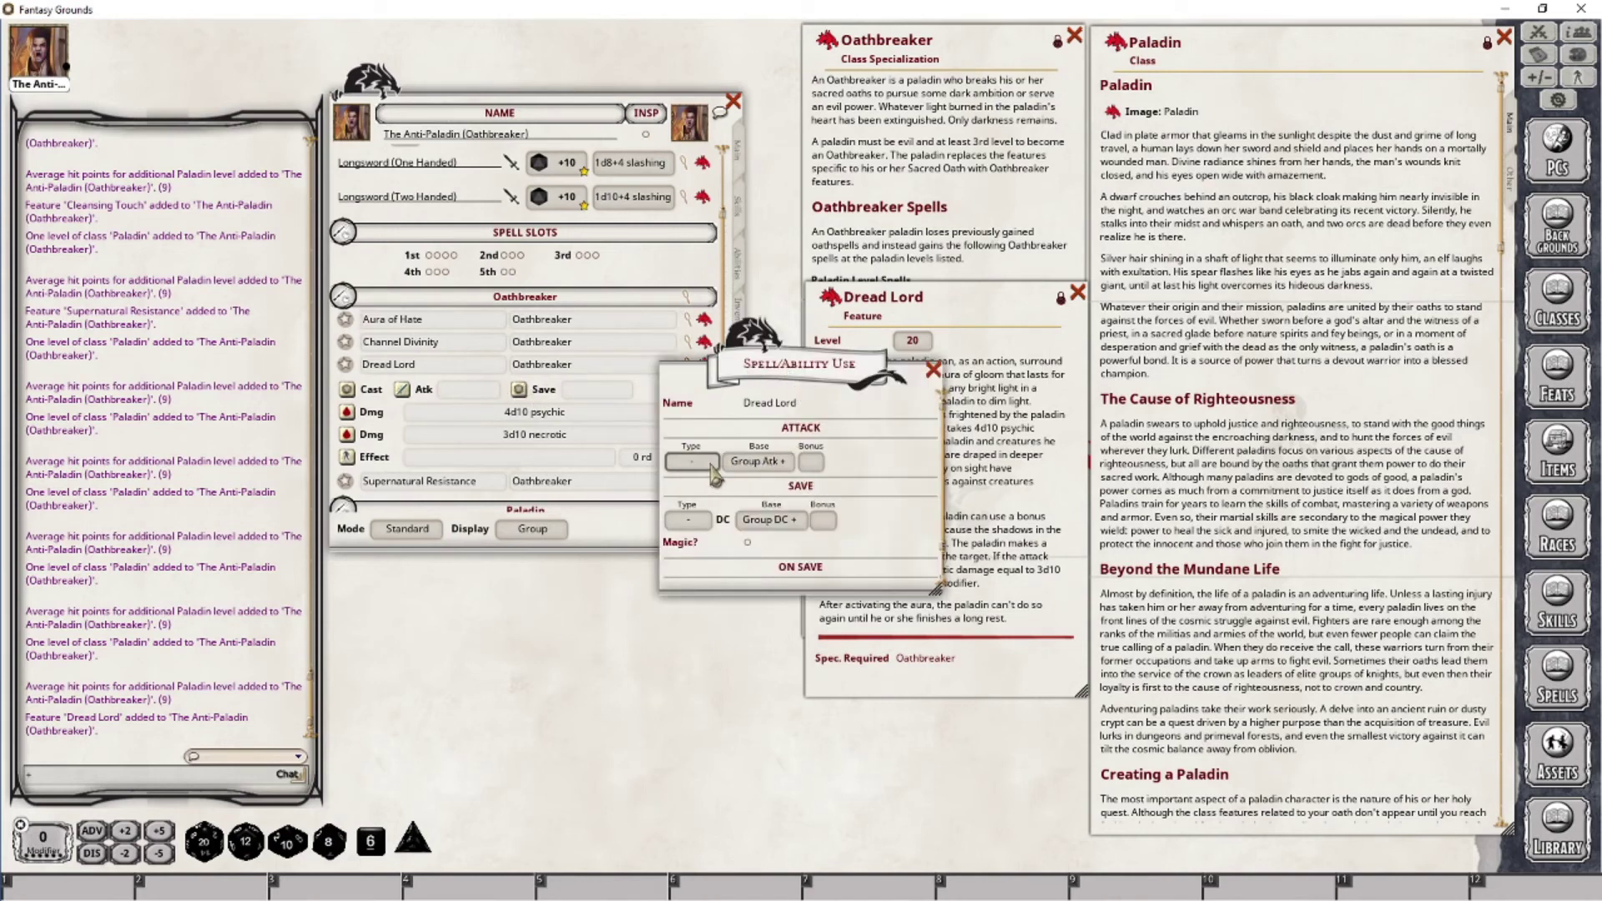
left_click_drag(798, 374, 1290, 277)
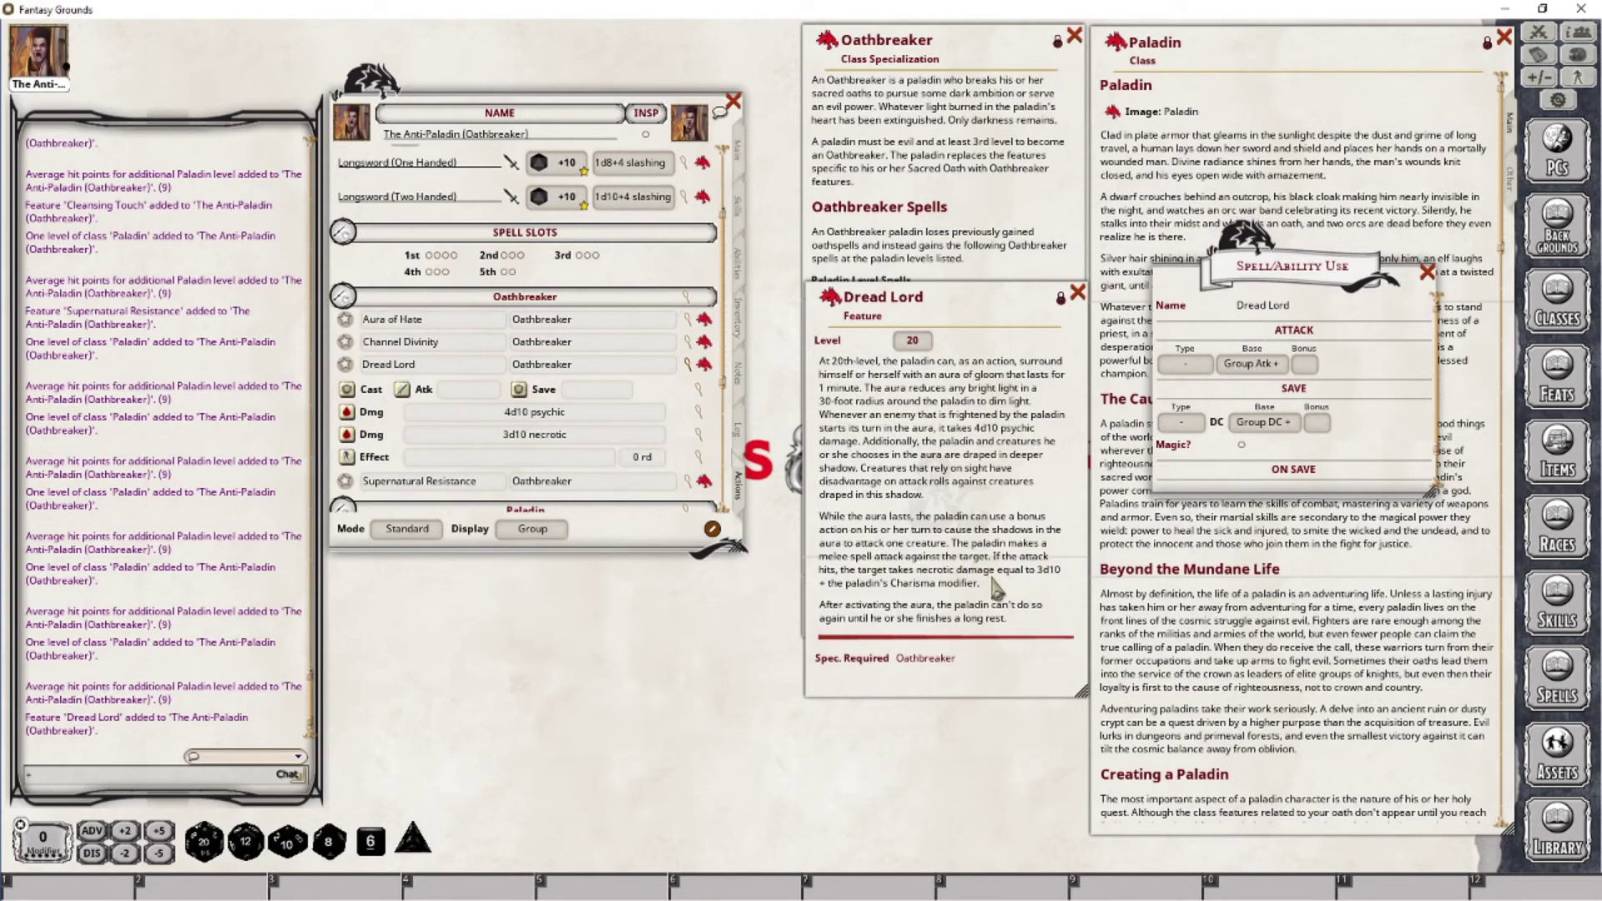
left_click(1189, 367)
left_click_drag(1275, 253, 609, 568)
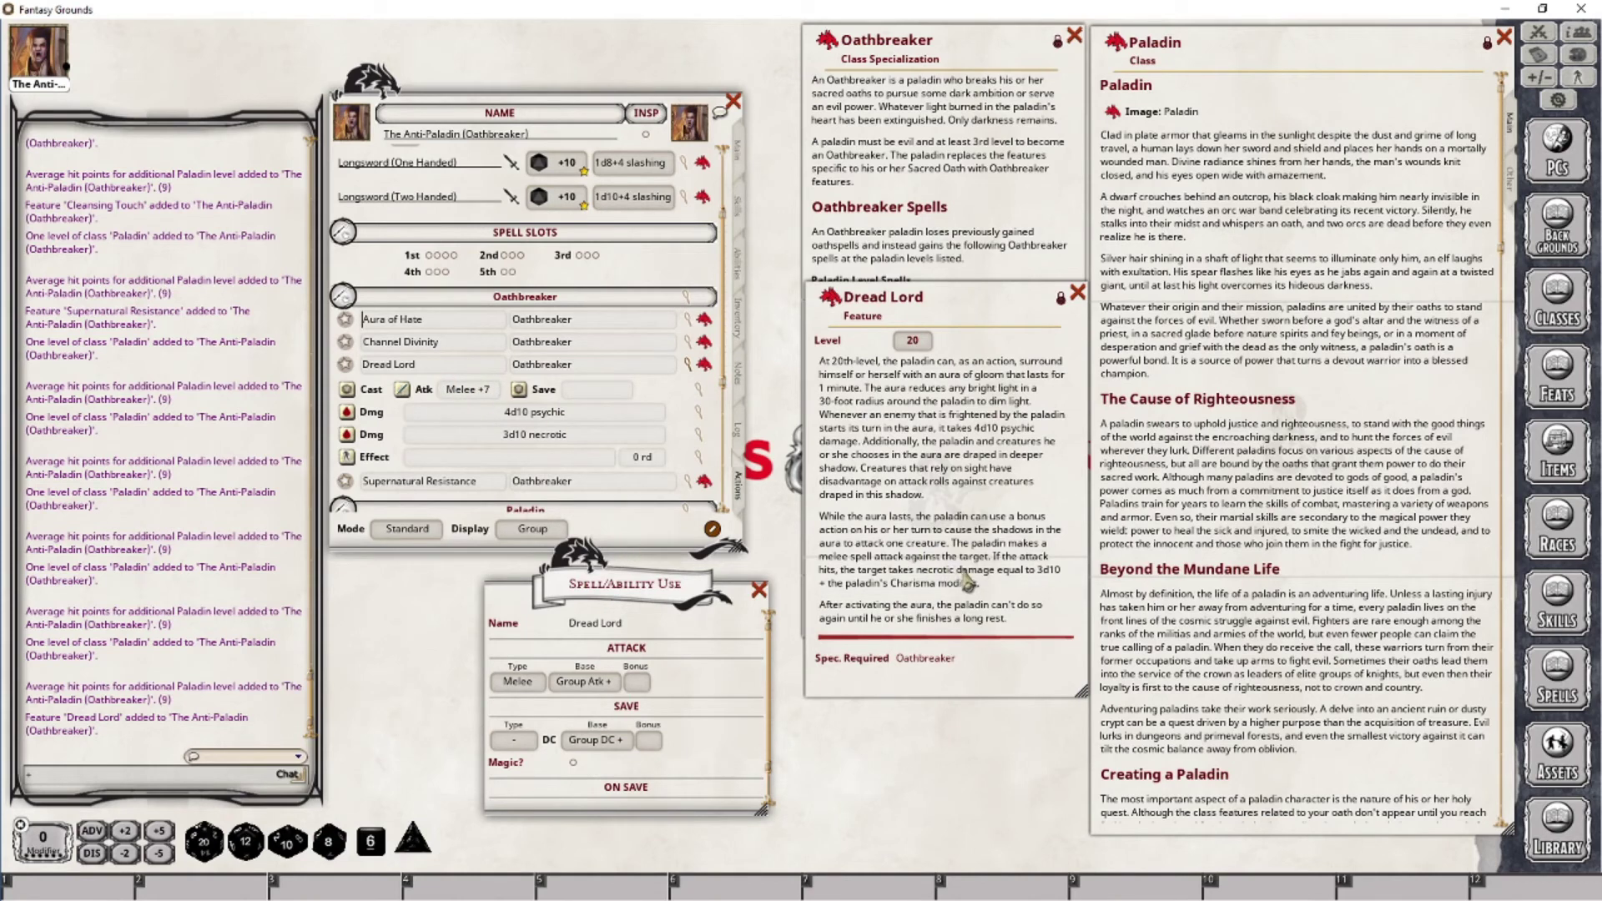
left_click(757, 591)
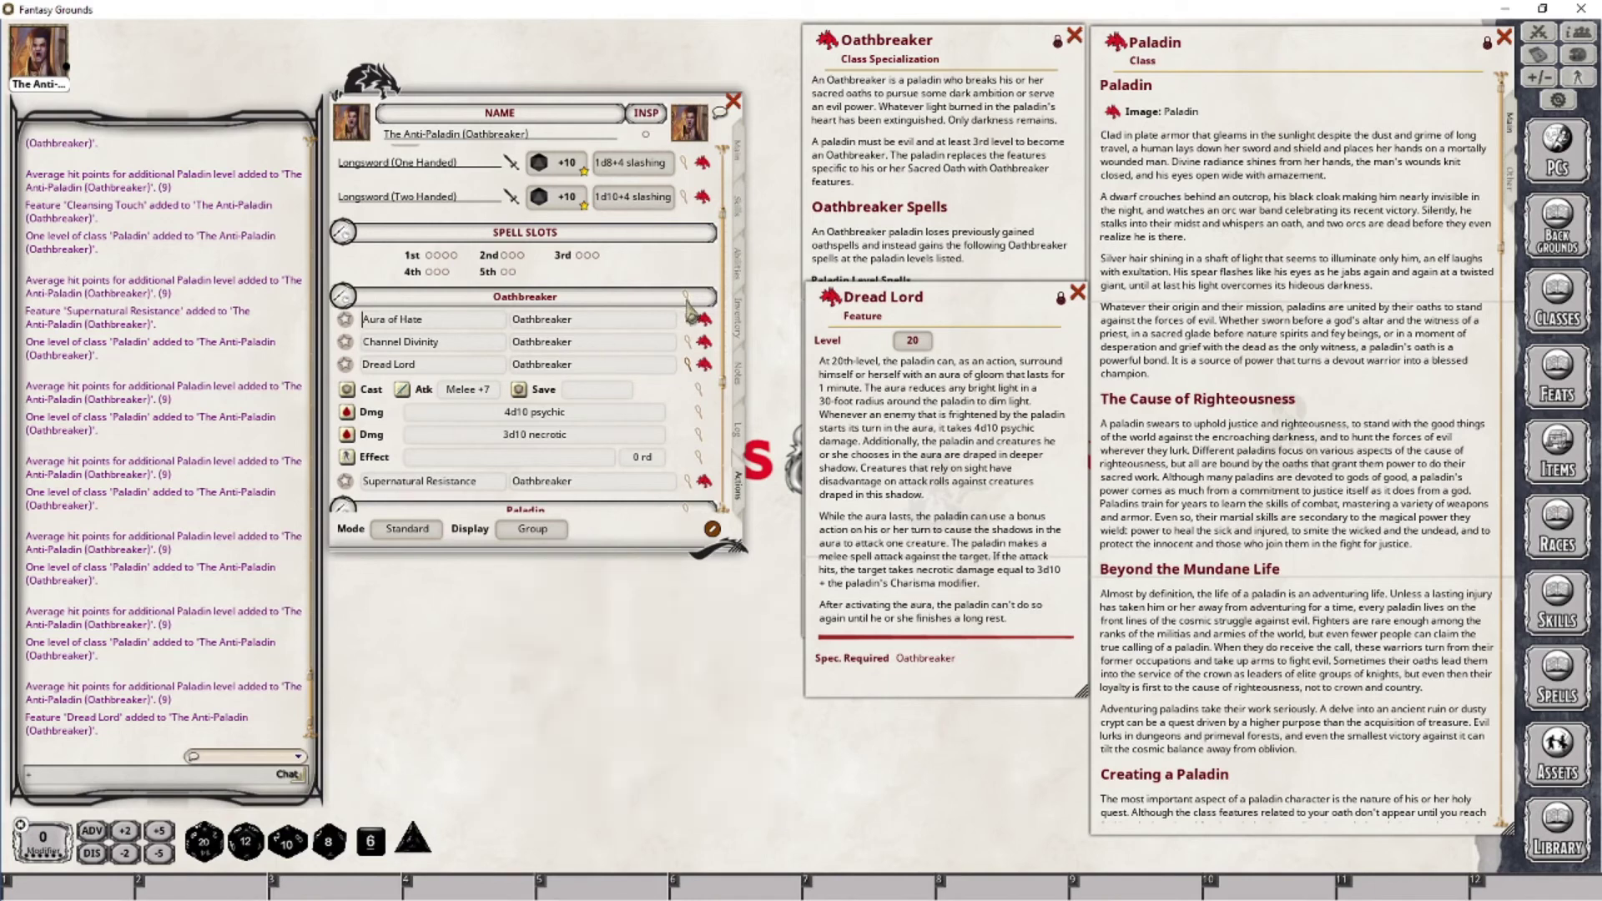
Step: Change the Oathbreaker power group's attack base so Dread Lord's melee attack is +10, and test-roll the attack in the chat
left_click(687, 297)
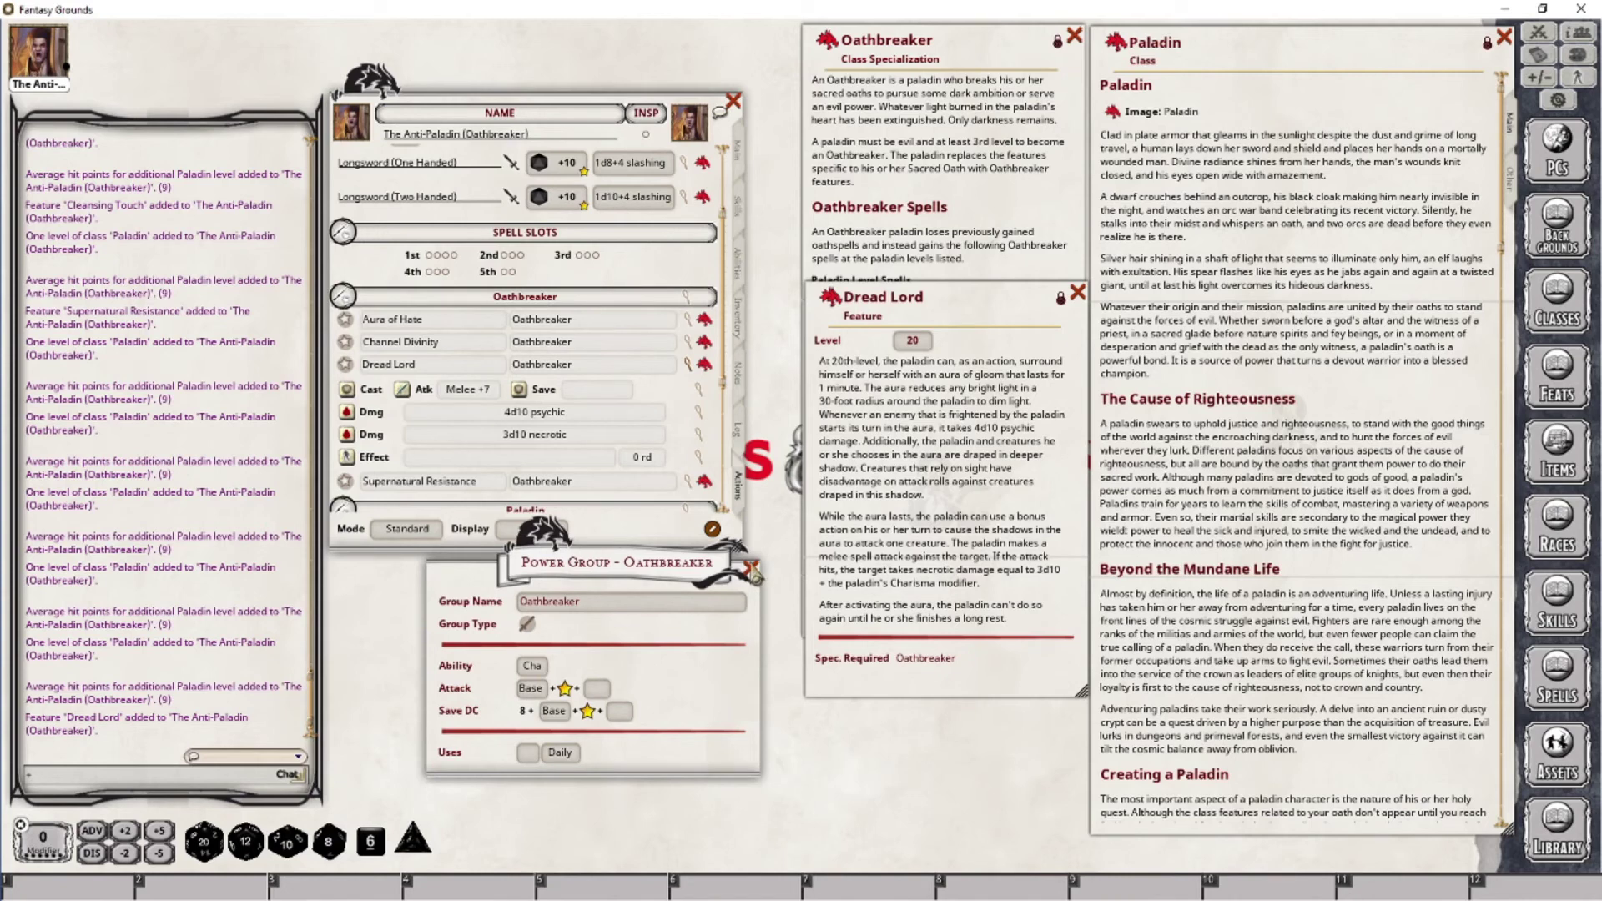
left_click(752, 571)
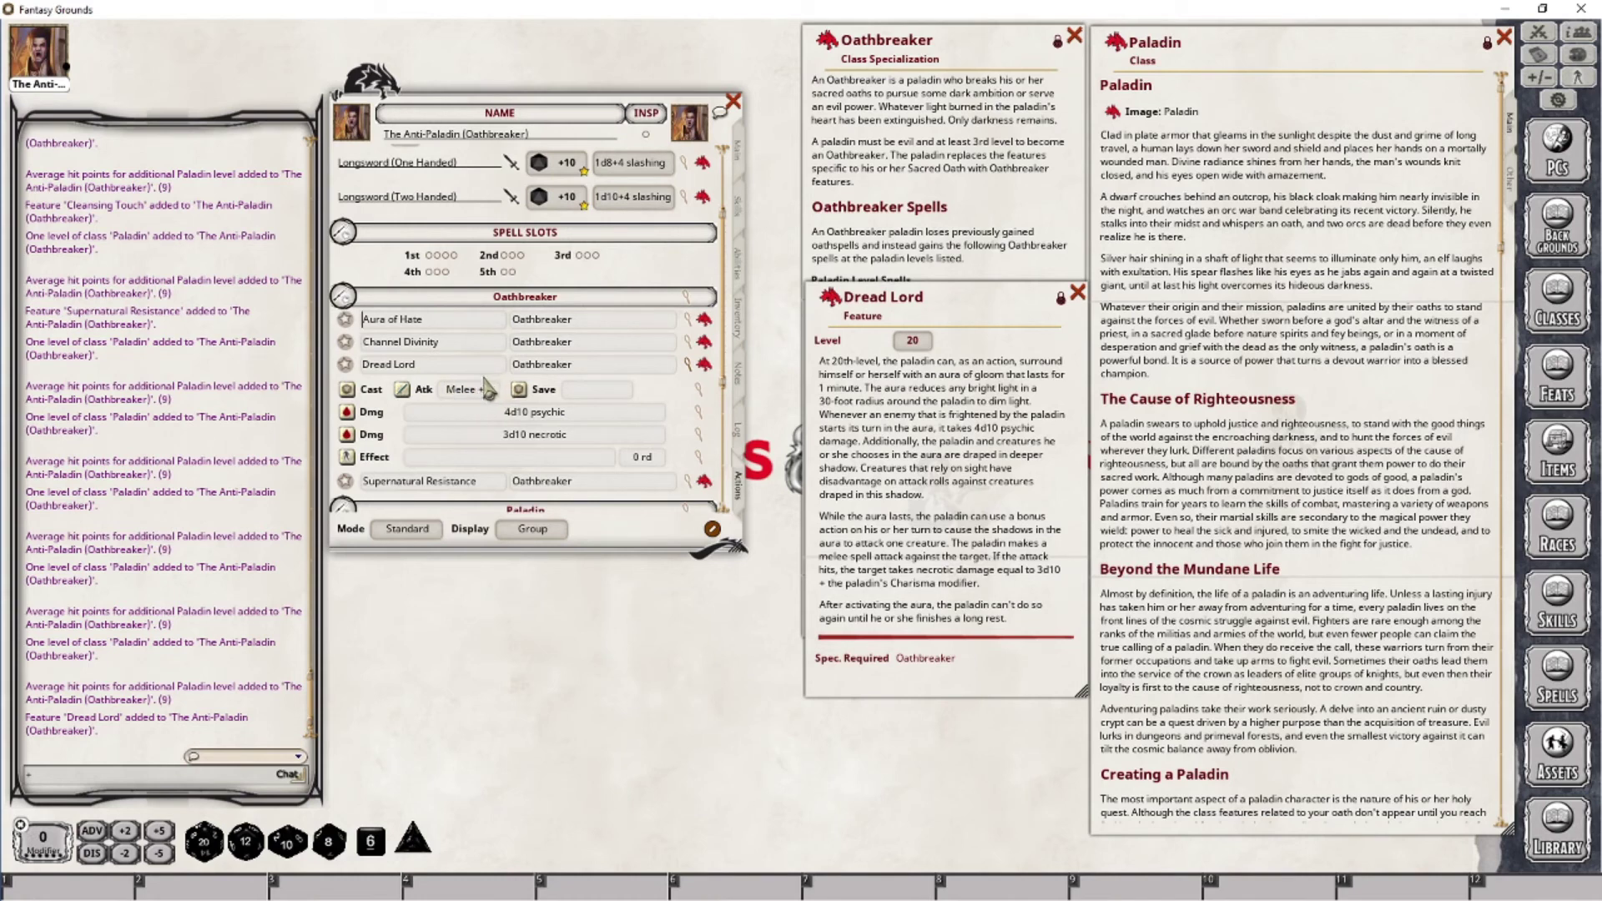
left_click(689, 369)
left_click(690, 369)
left_click(688, 297)
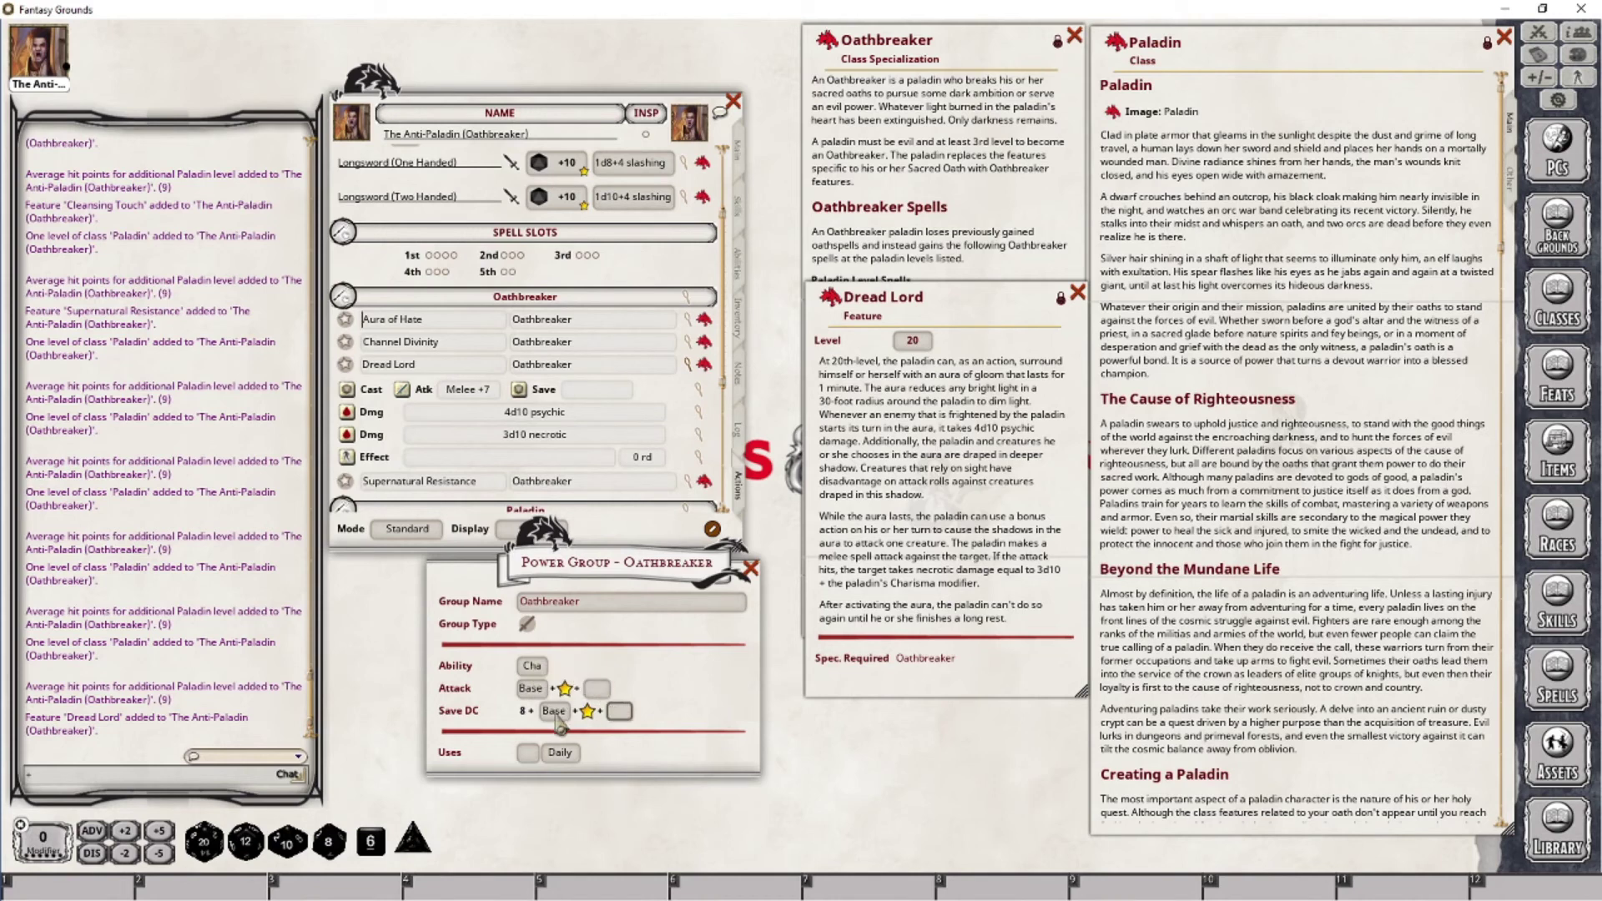
left_click(750, 568)
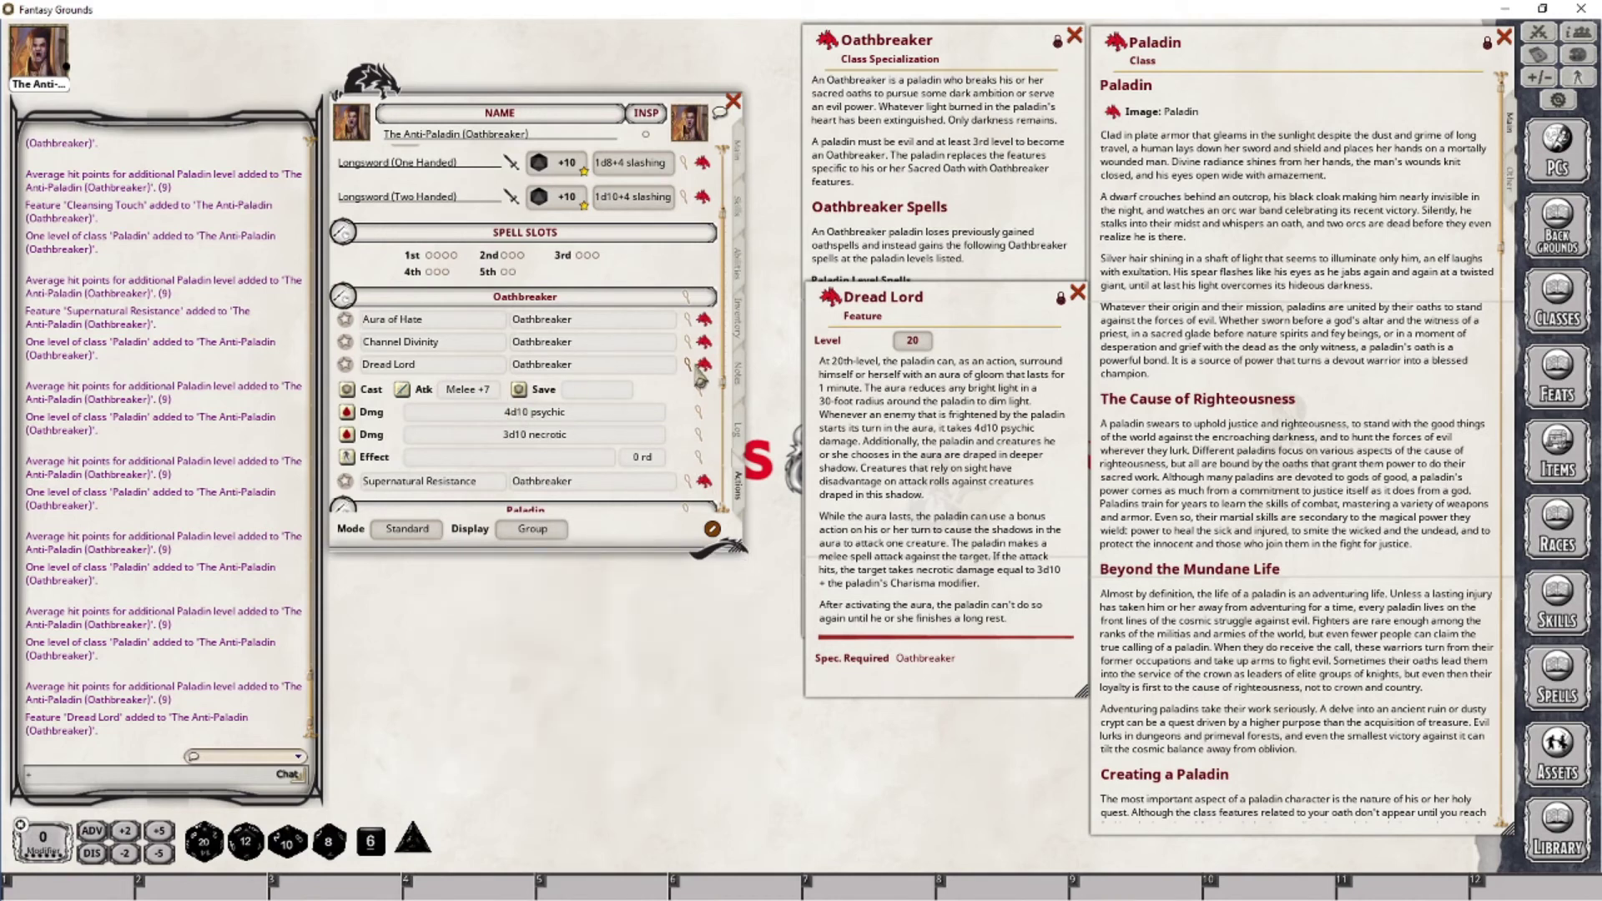
left_click(687, 297)
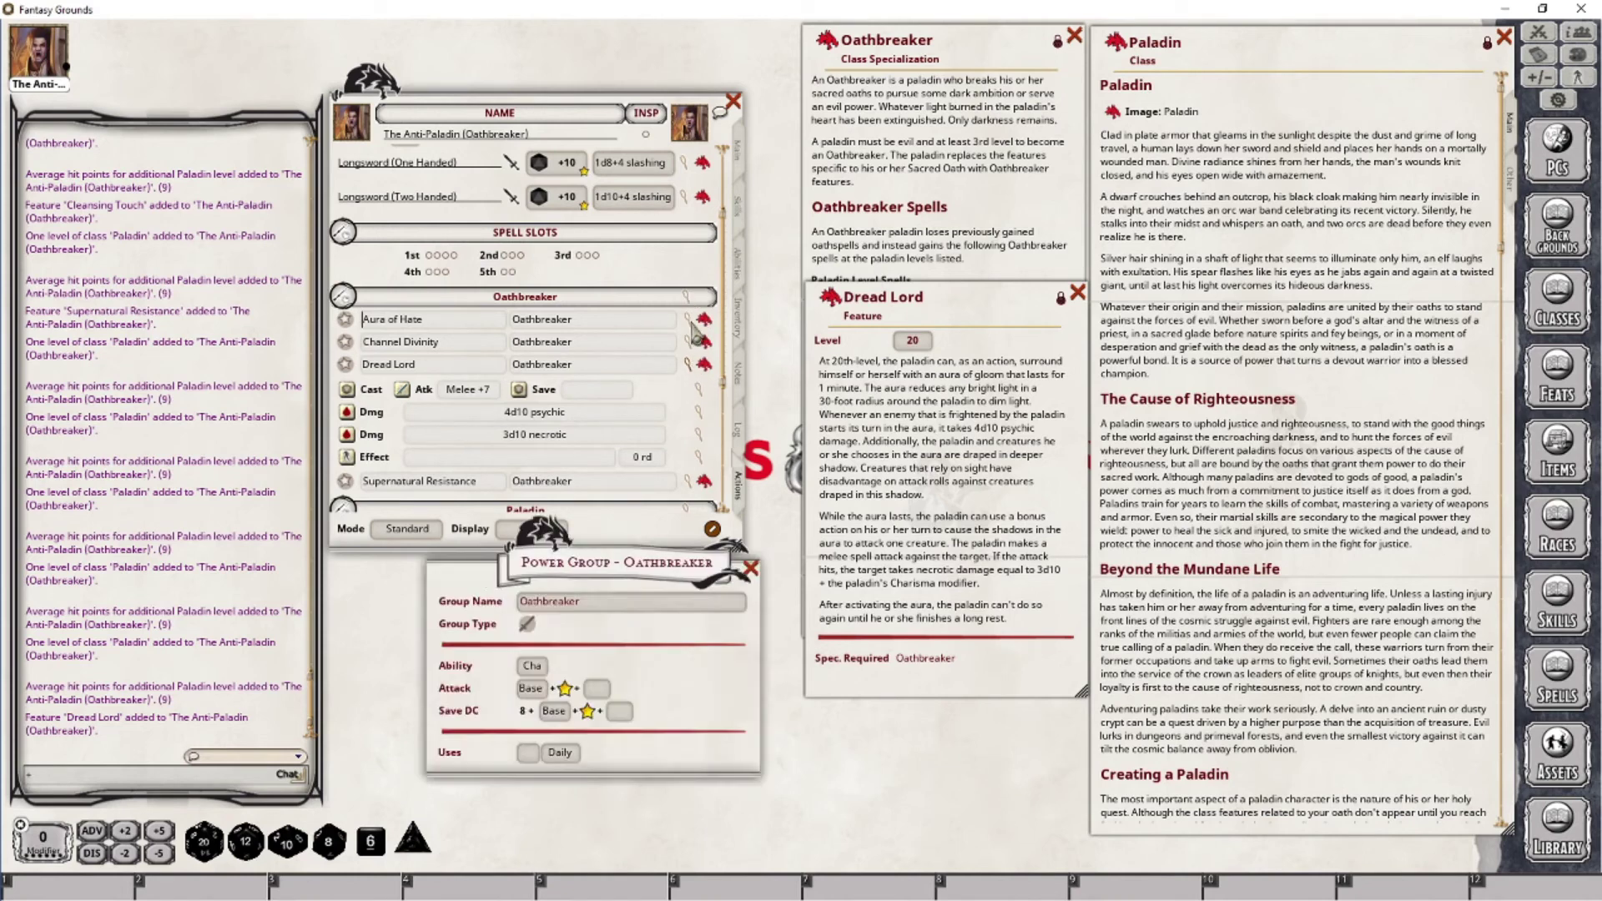
left_click(532, 688)
left_click(750, 569)
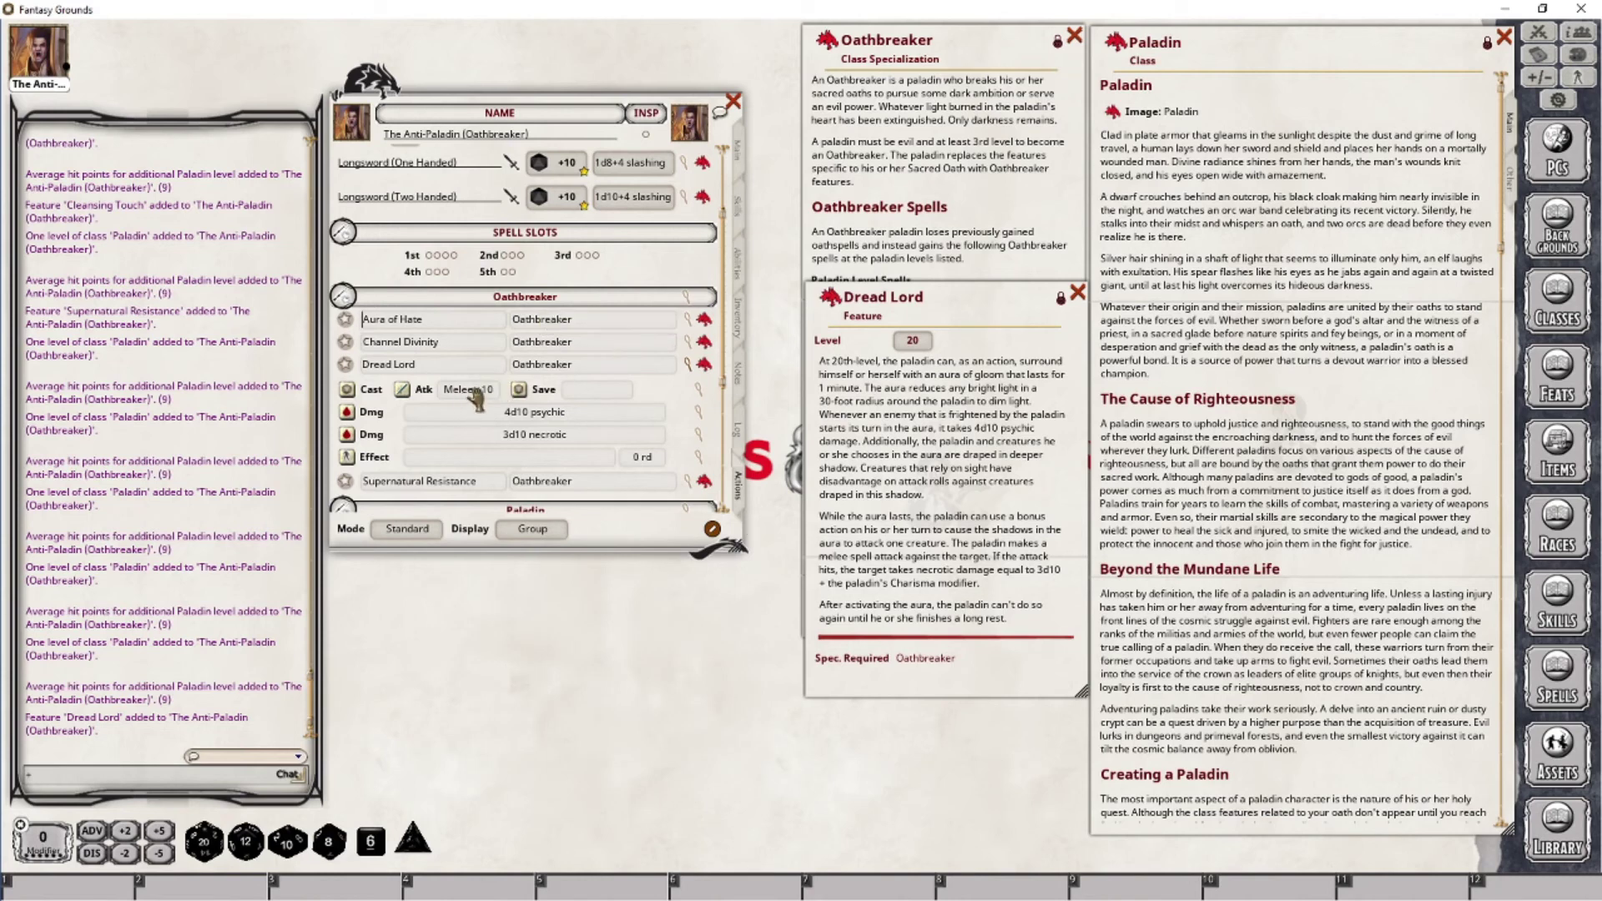
left_click_drag(479, 396, 238, 450)
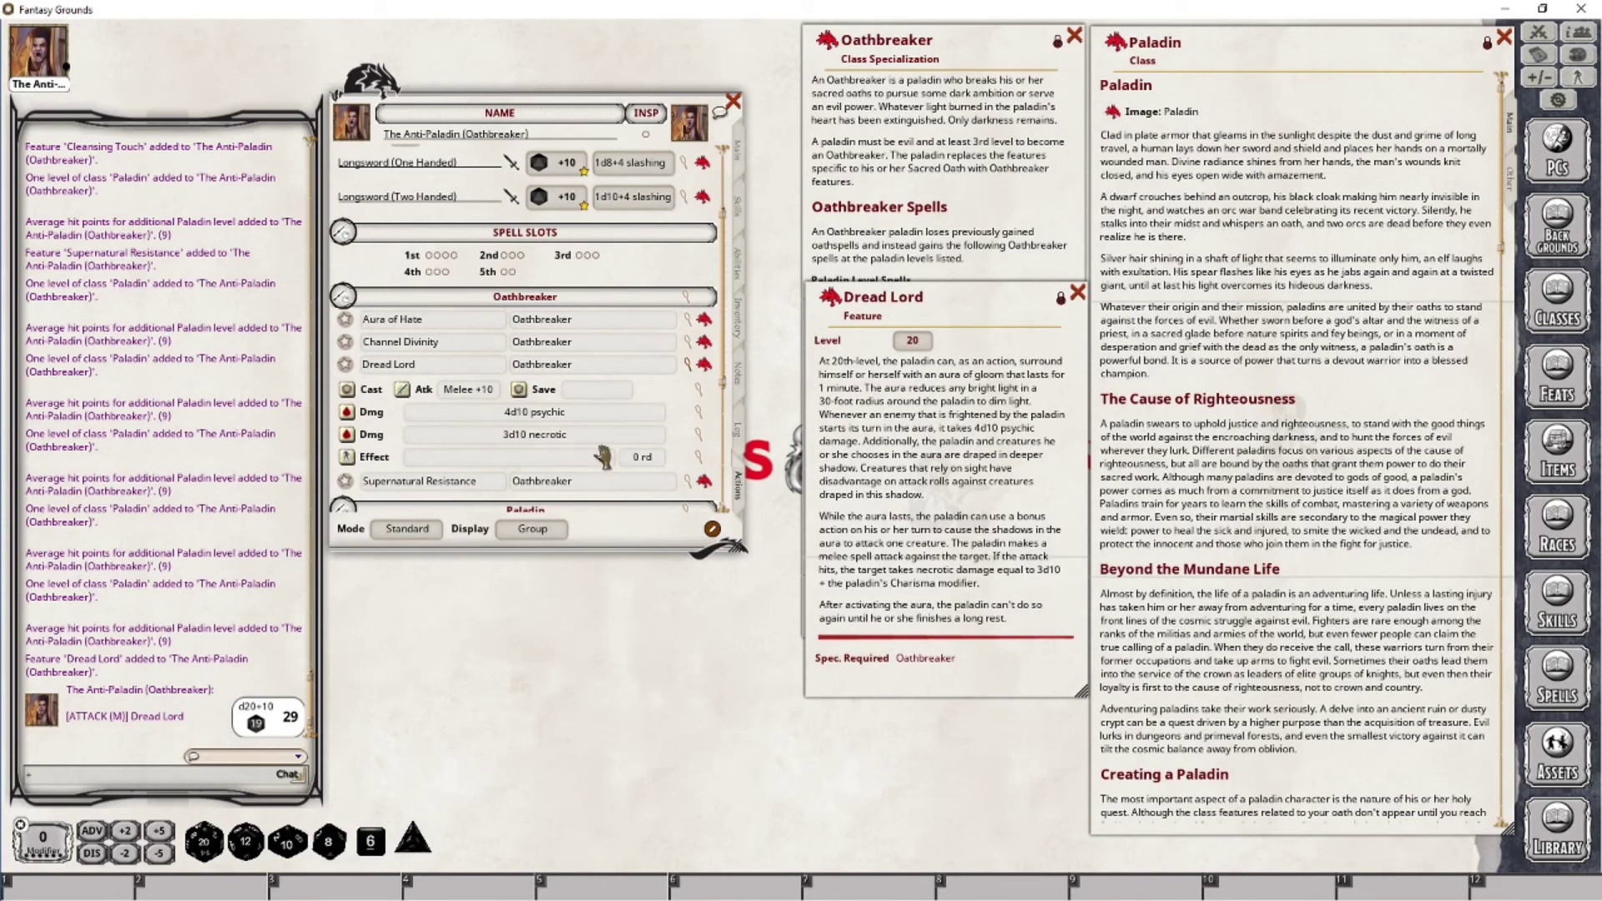
Step: Add the Cha modifier to Dread Lord's 3d10 necrotic damage and close the damage details
left_click(702, 440)
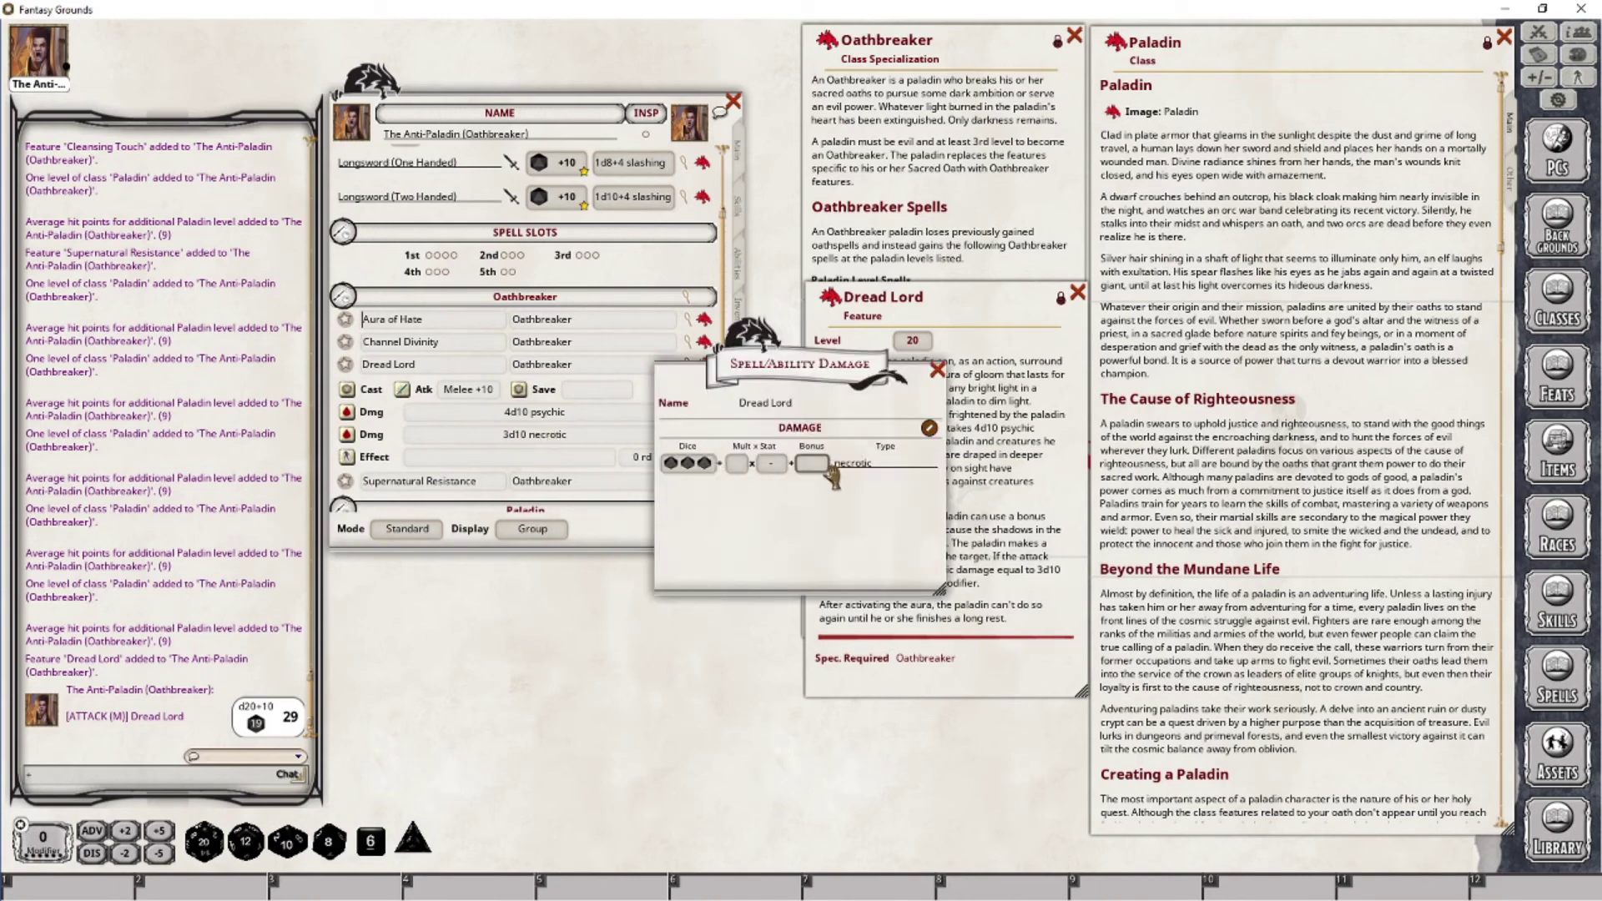
left_click(783, 474)
left_click(782, 474)
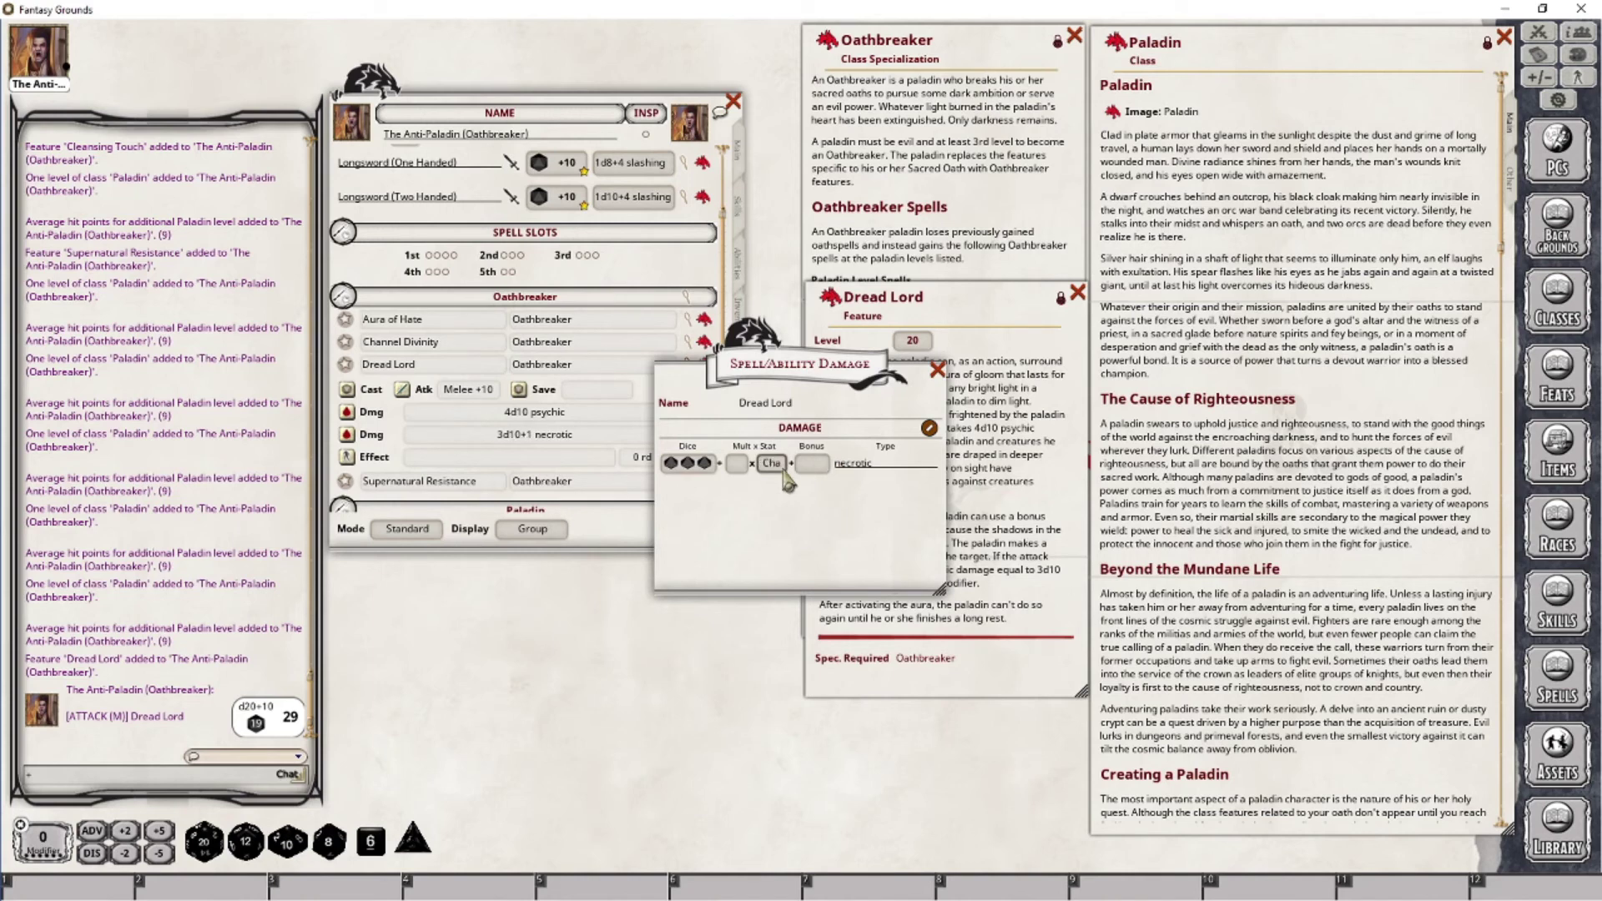
left_click(938, 369)
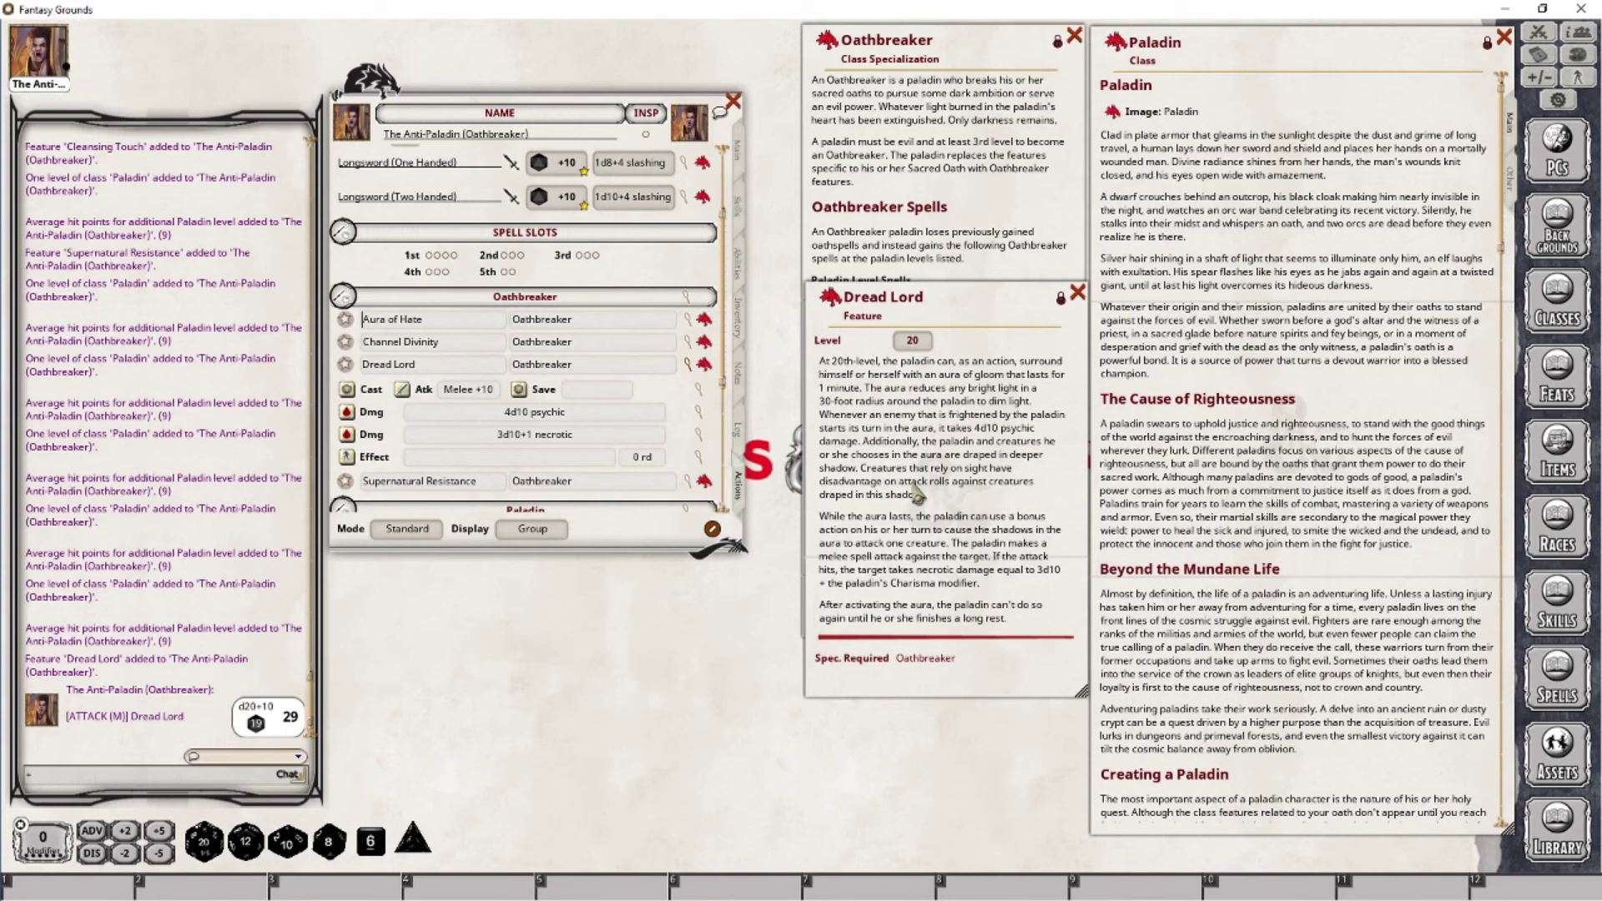
Step: Set the Dread Lord effect's description to "Dread Load - Shadow Cloak; GRANTDISATK", with its details window placed below the character sheet
left_click(699, 459)
left_click_drag(740, 366, 526, 554)
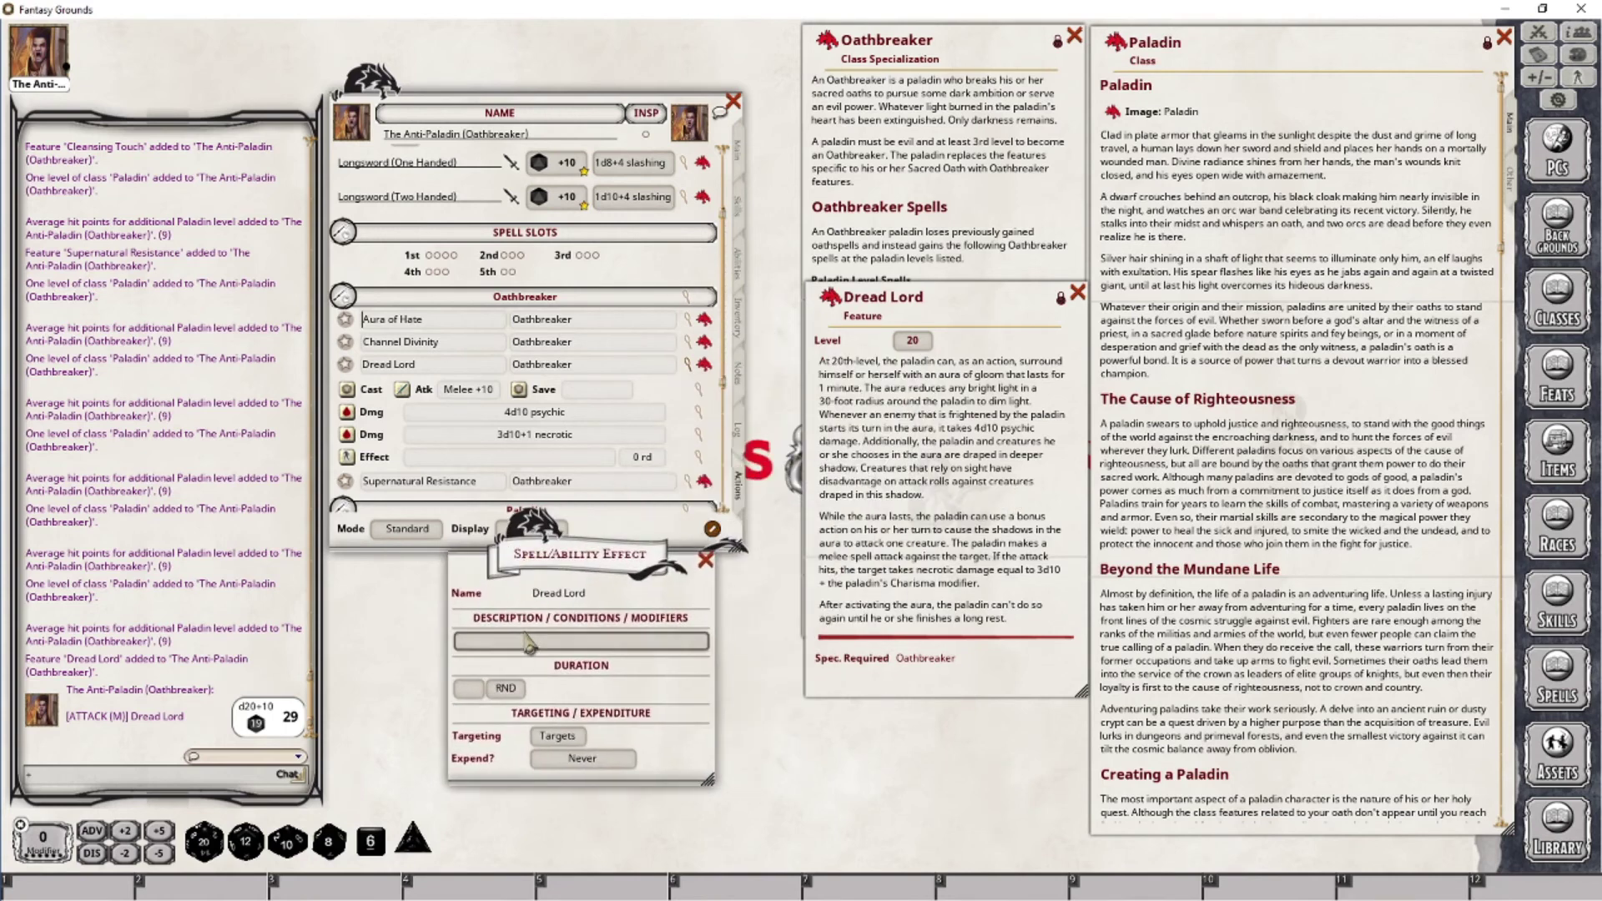
left_click(488, 648)
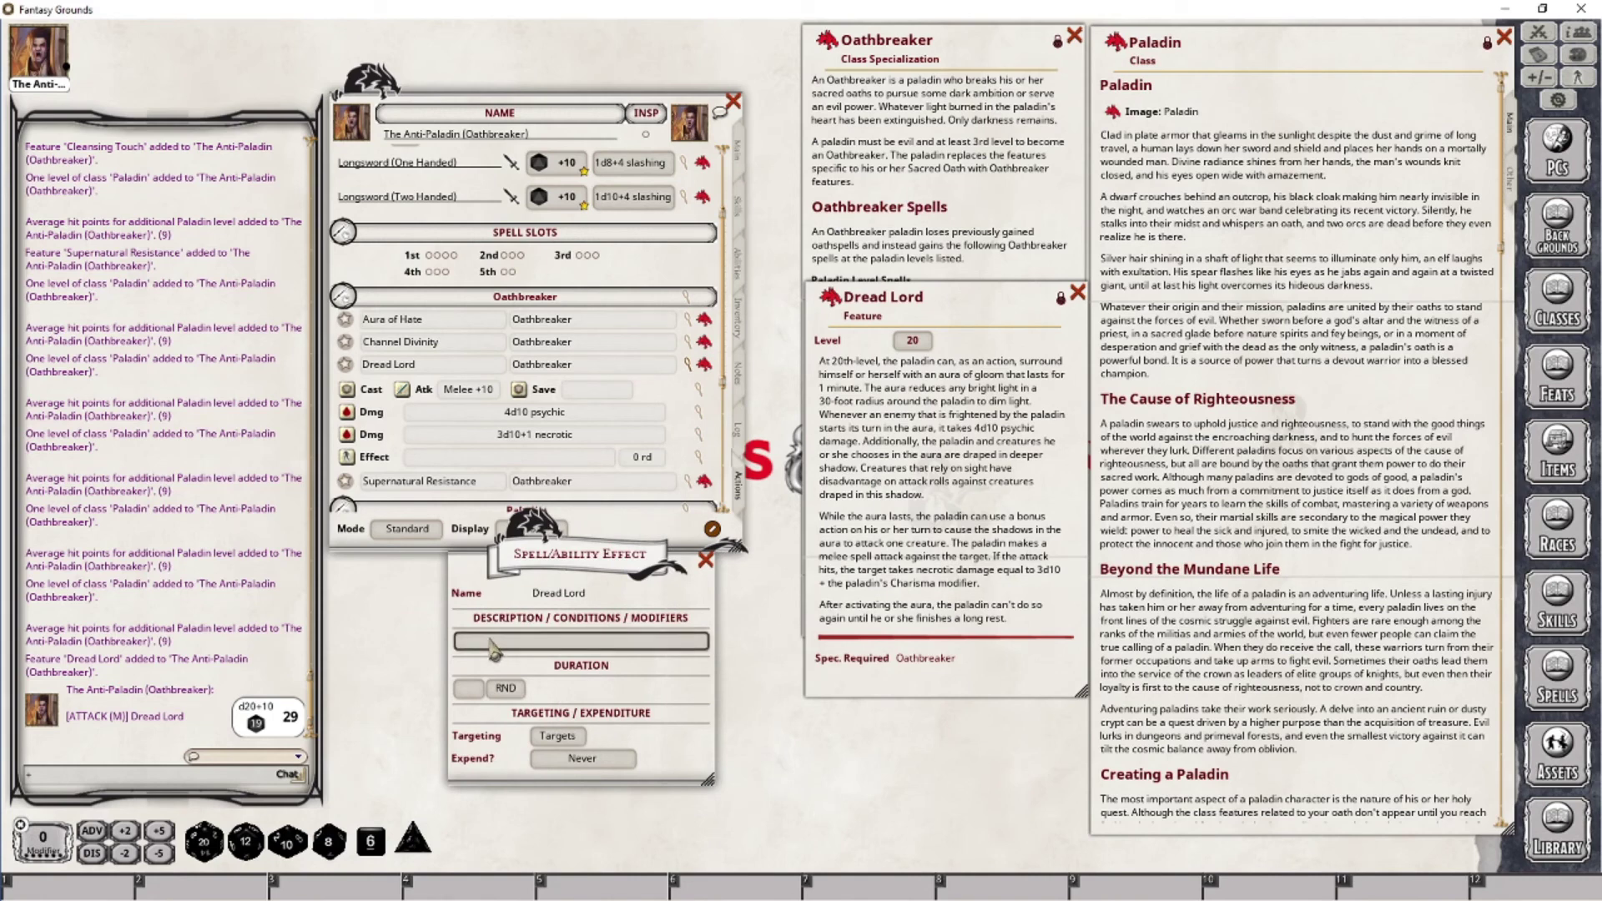
type("Dread Ki")
key("BackSpace")
type("Load - Shadow Cloac")
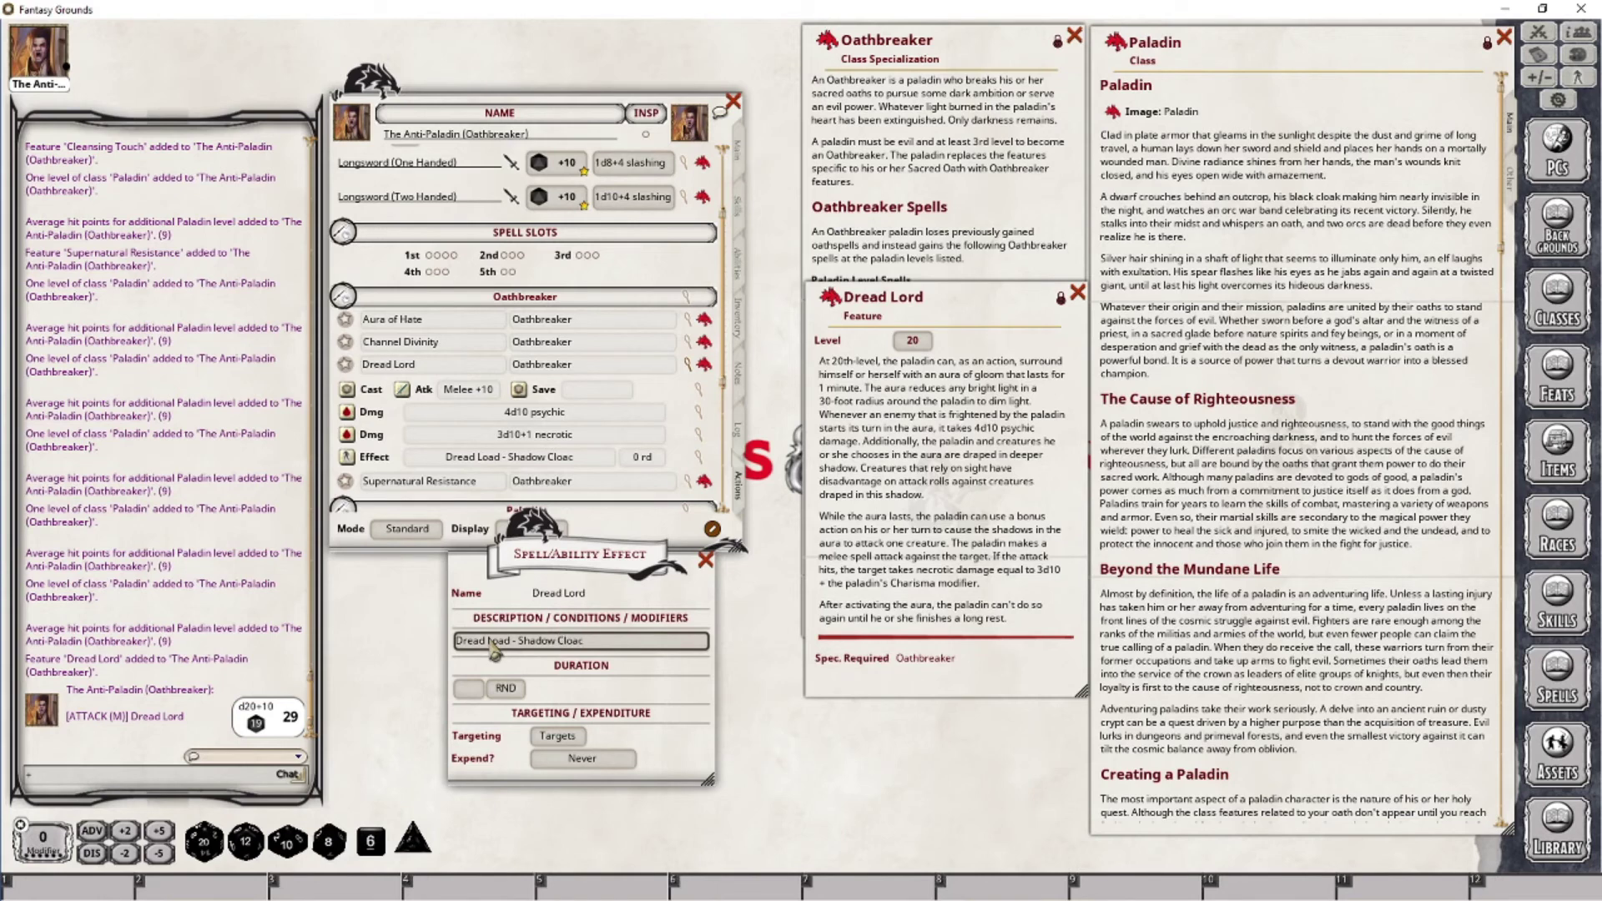
key("BackSpace")
type("k;")
type("GR")
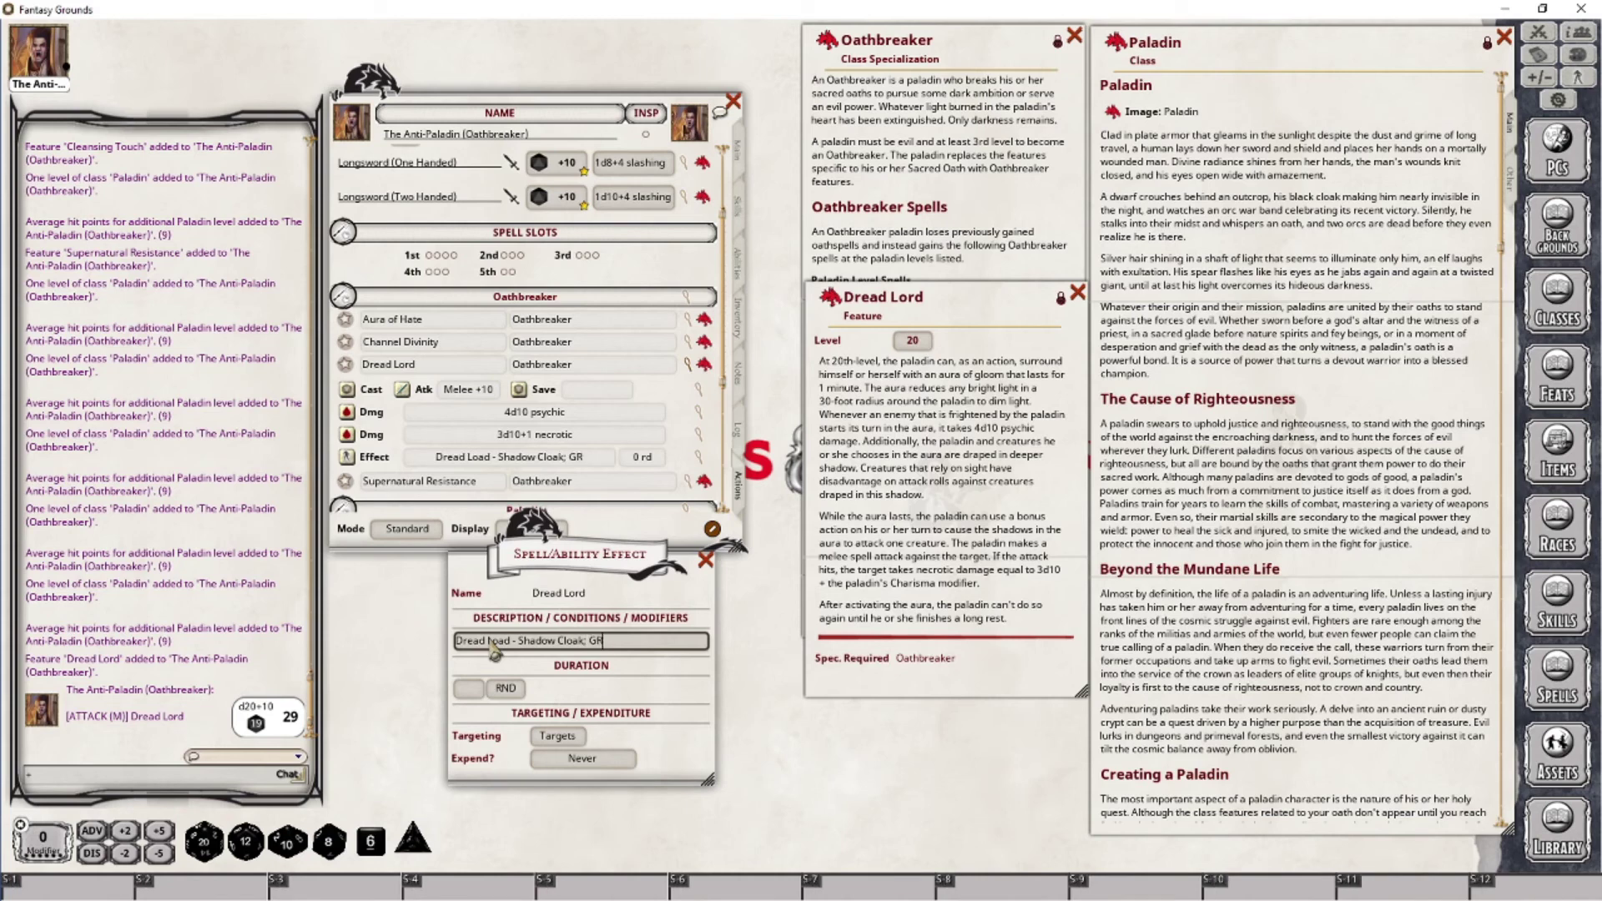
type("ANTDISATK")
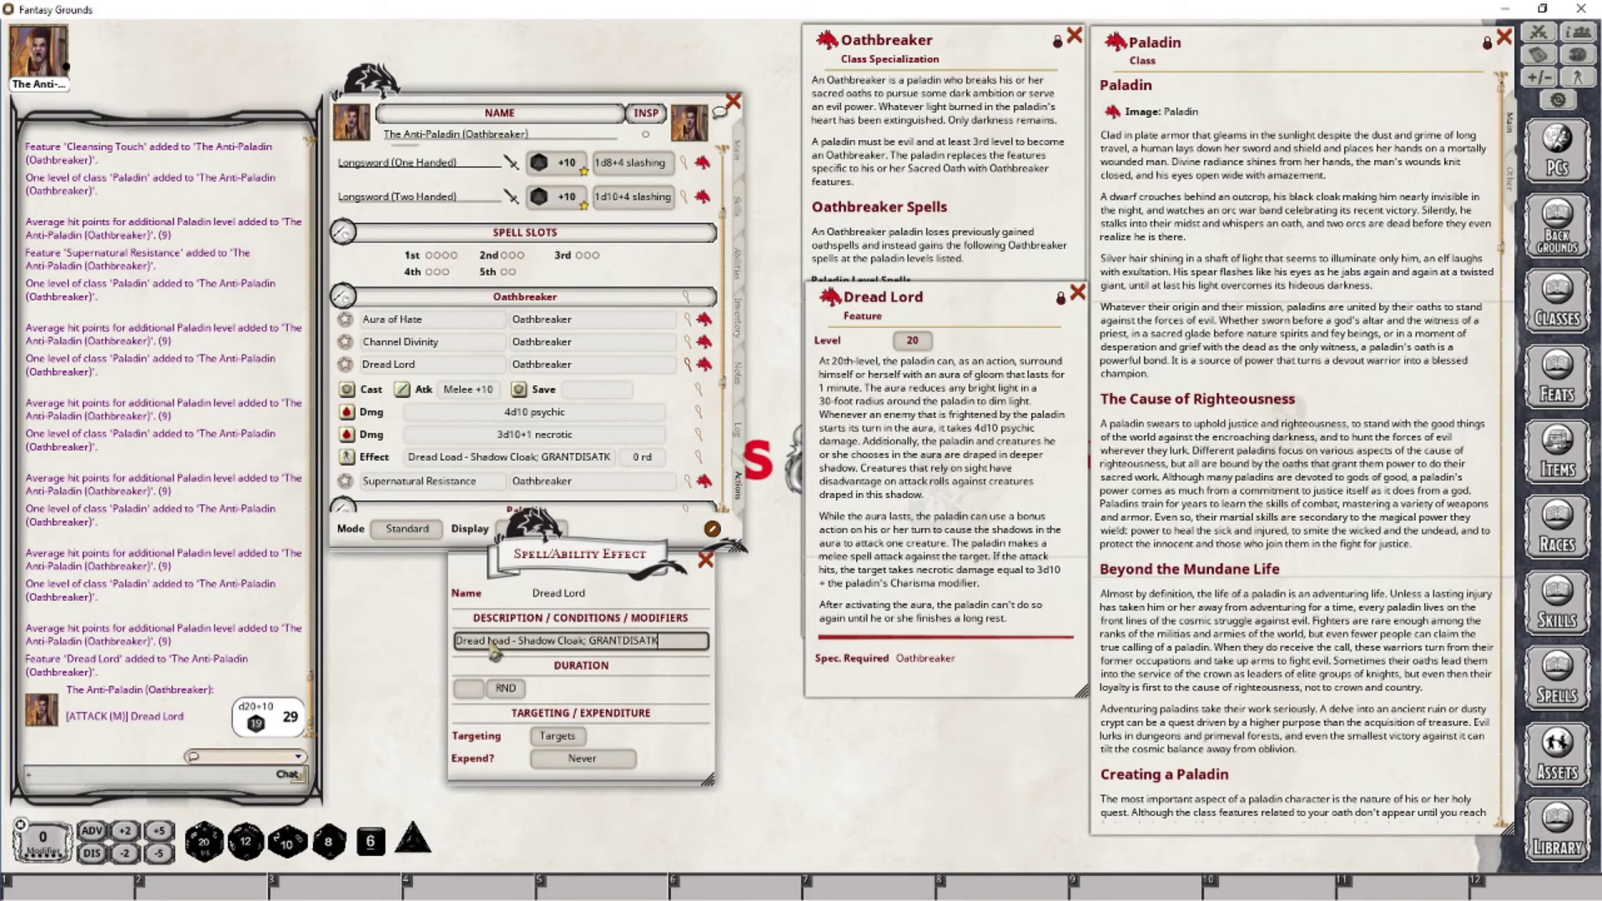
Step: Set the duration of the Dread Lord effect to 1 minute
key("Tab")
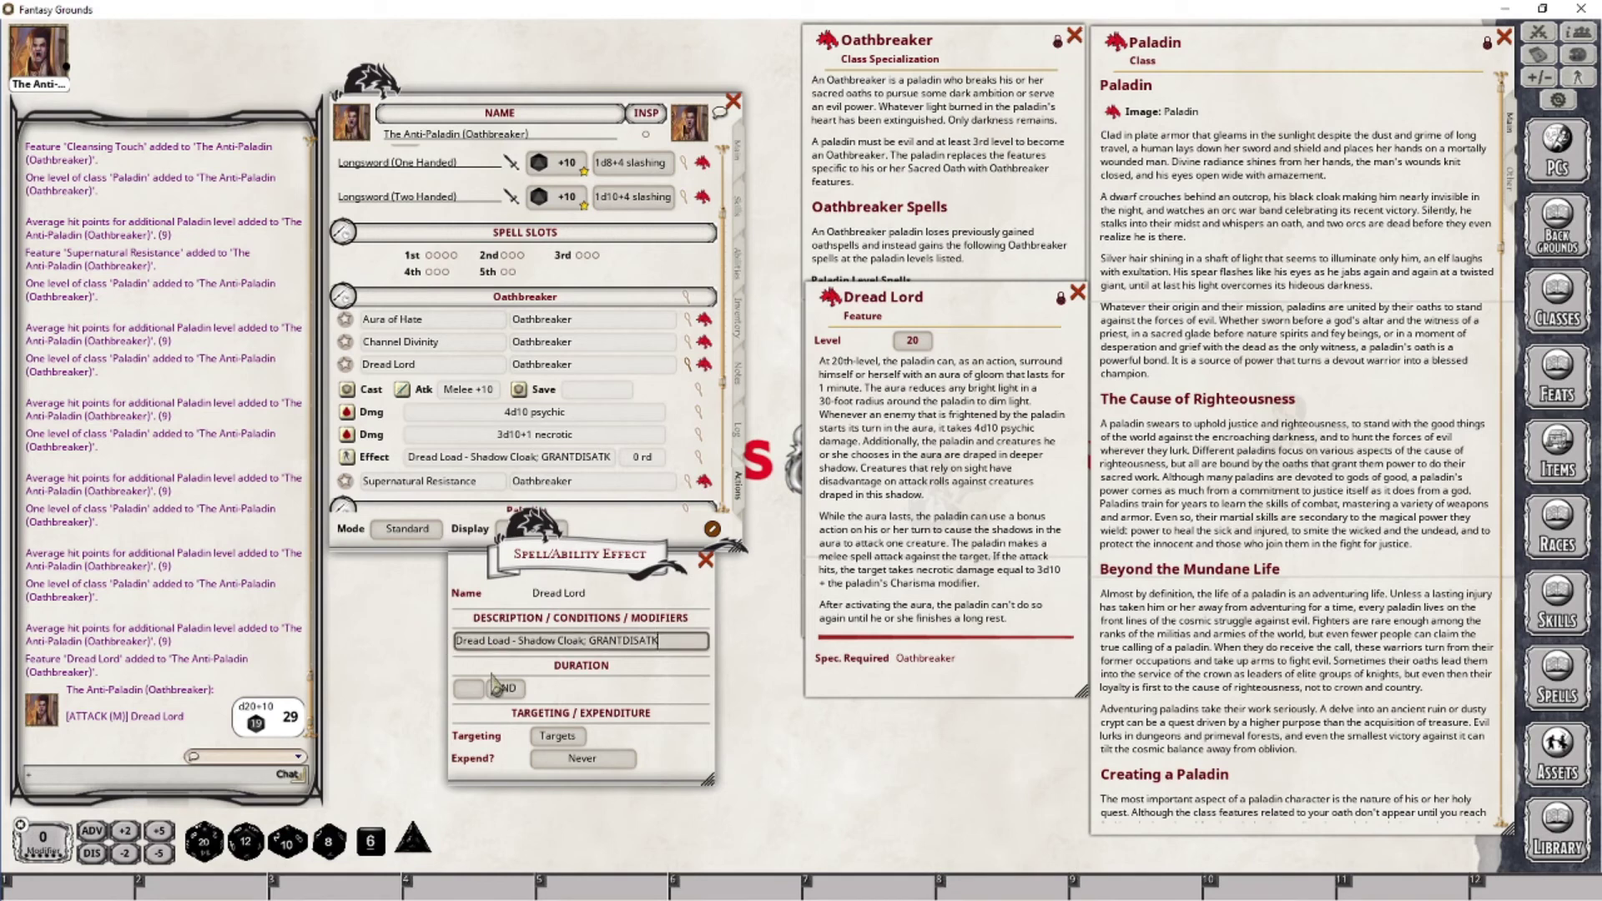
type("1")
left_click(505, 688)
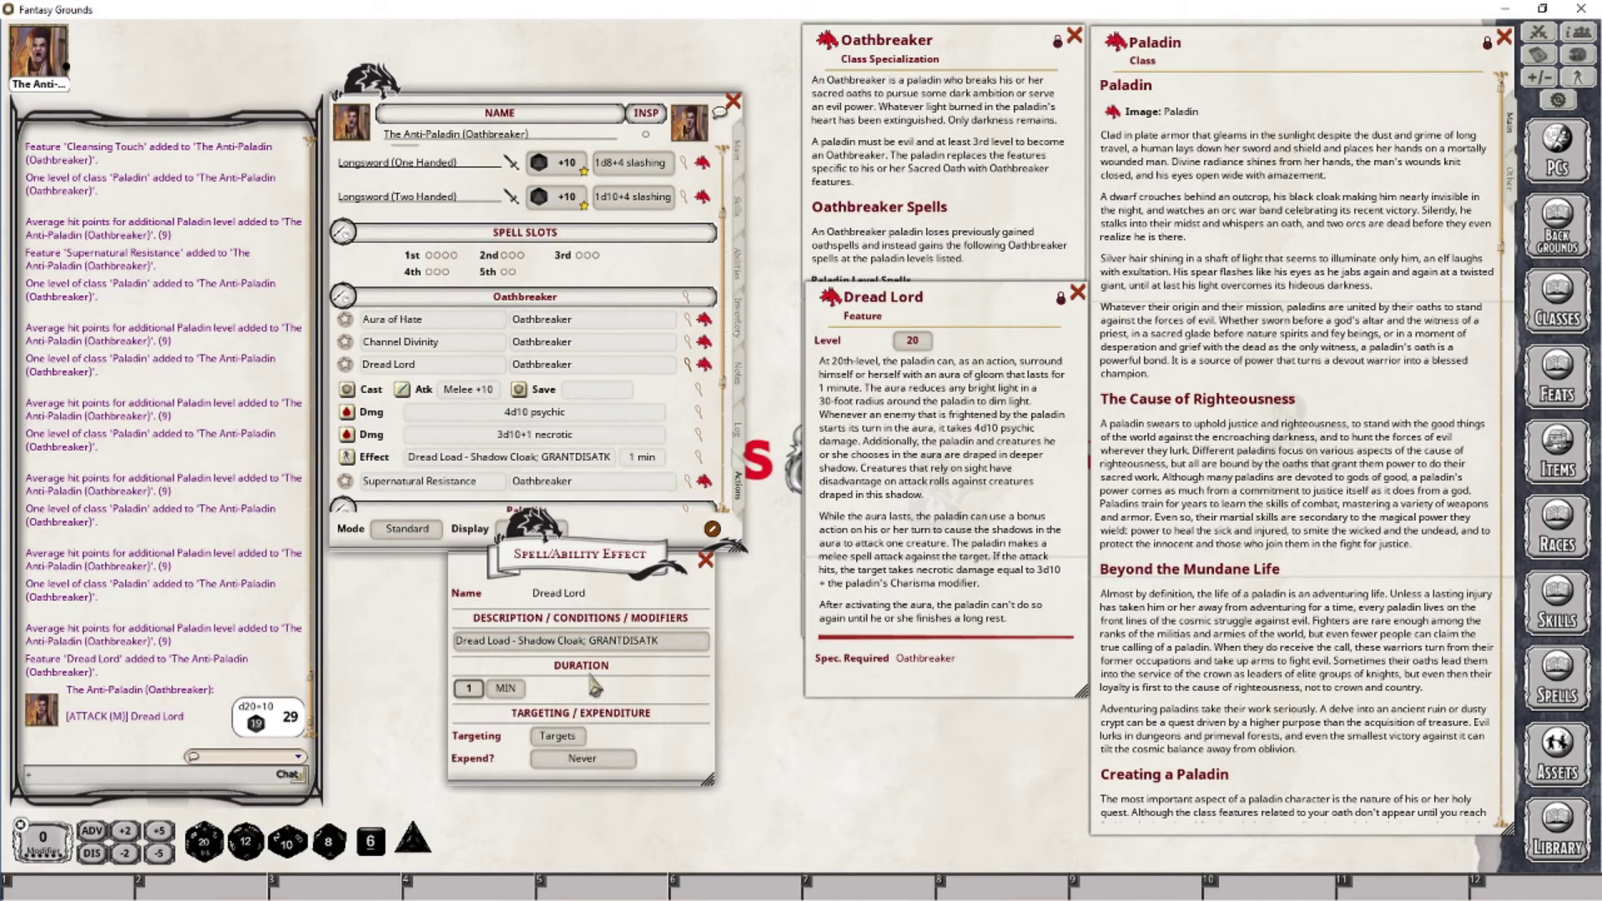
Step: Apply the Dread Lord effect to Zombie 1, Zombie 2 and the Anti-Paladin in the Combat Tracker, and make the Succubus the active combatant
left_click(706, 561)
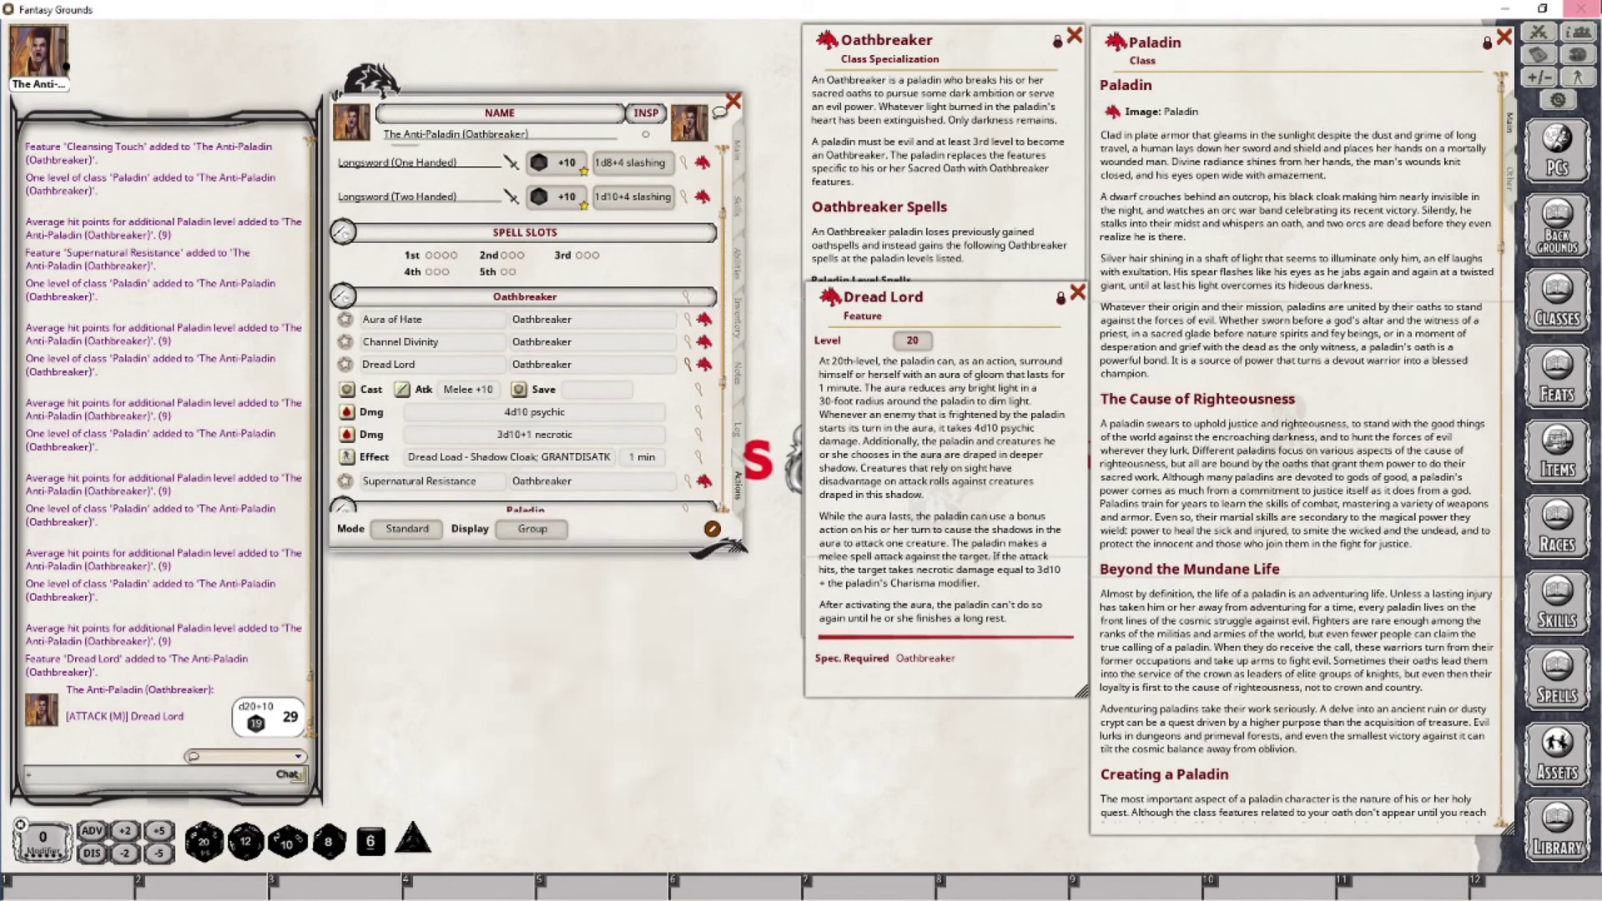
left_click(1535, 40)
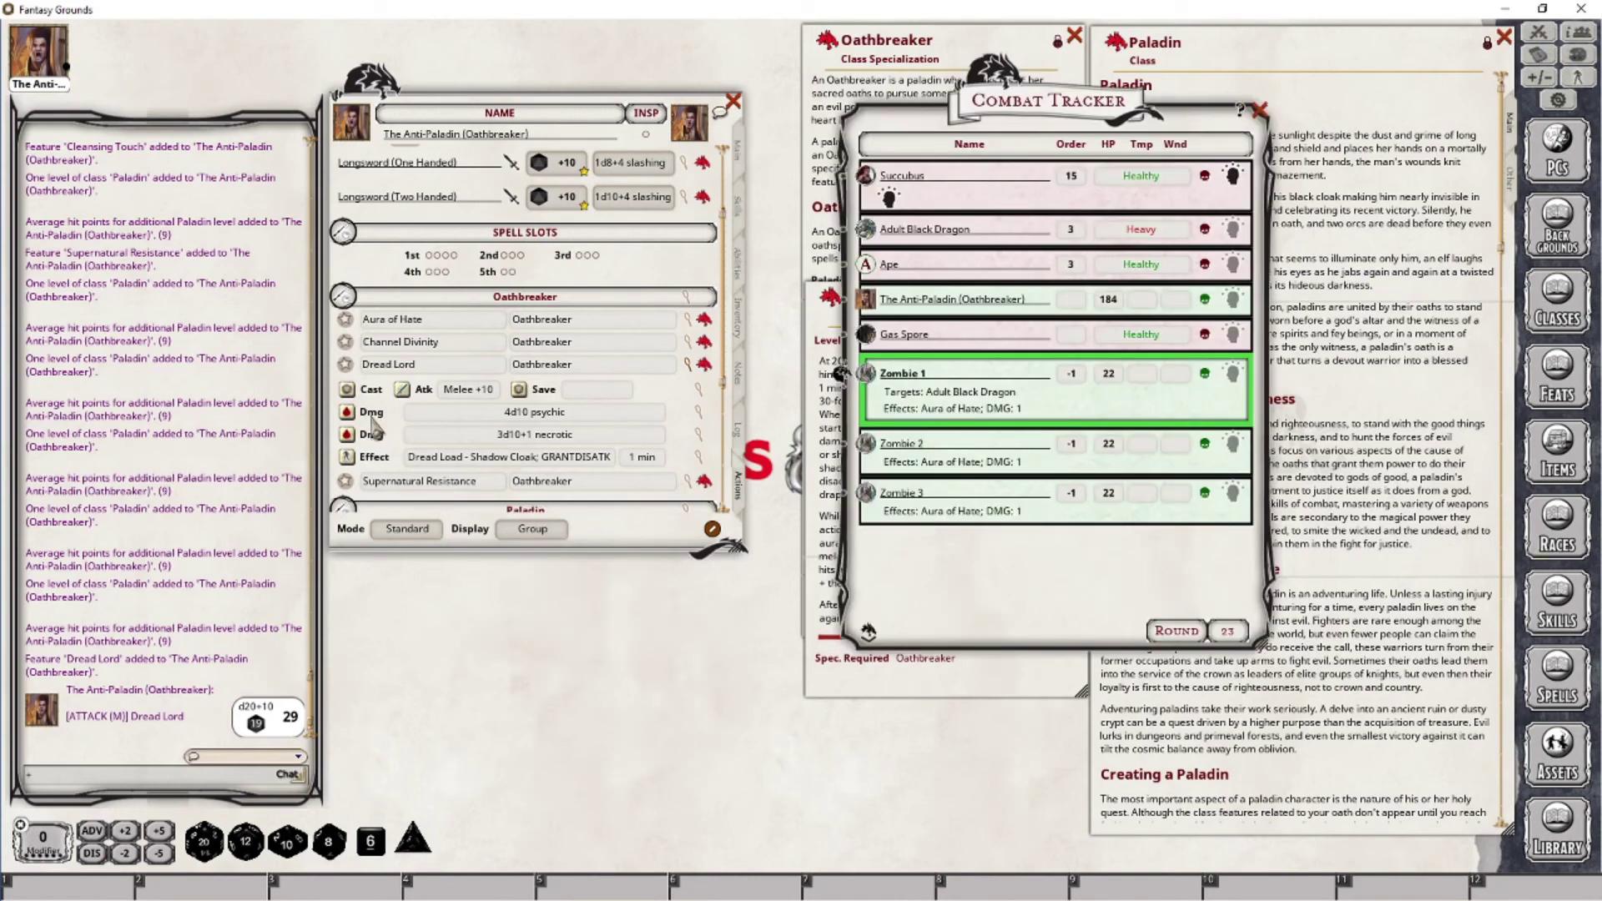
left_click_drag(346, 457, 918, 409)
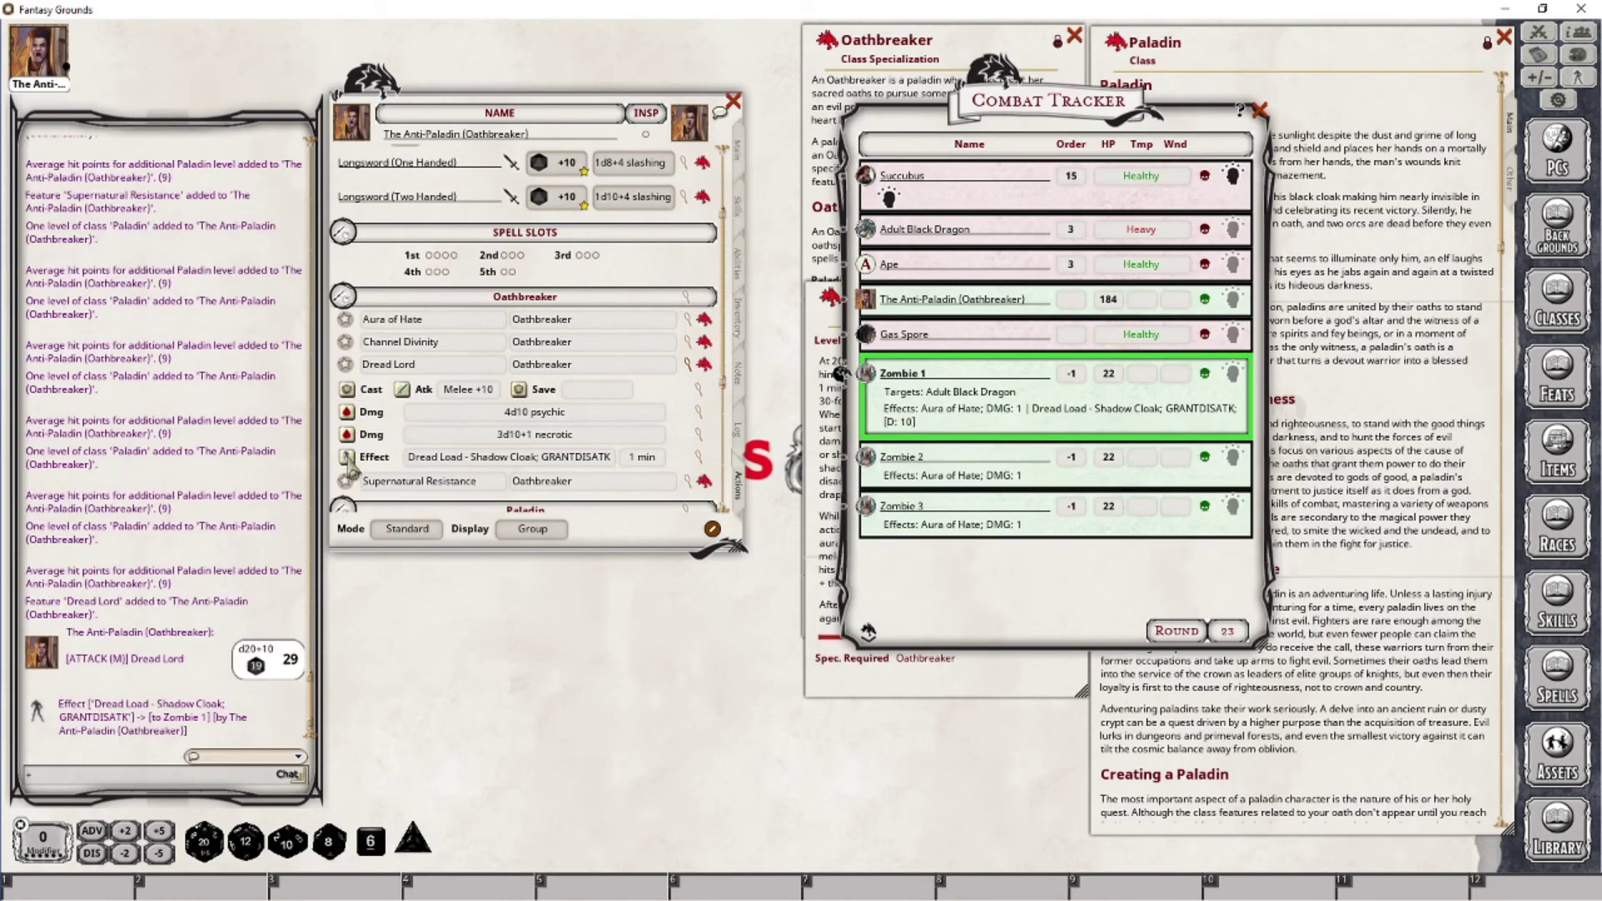
left_click_drag(349, 469, 955, 483)
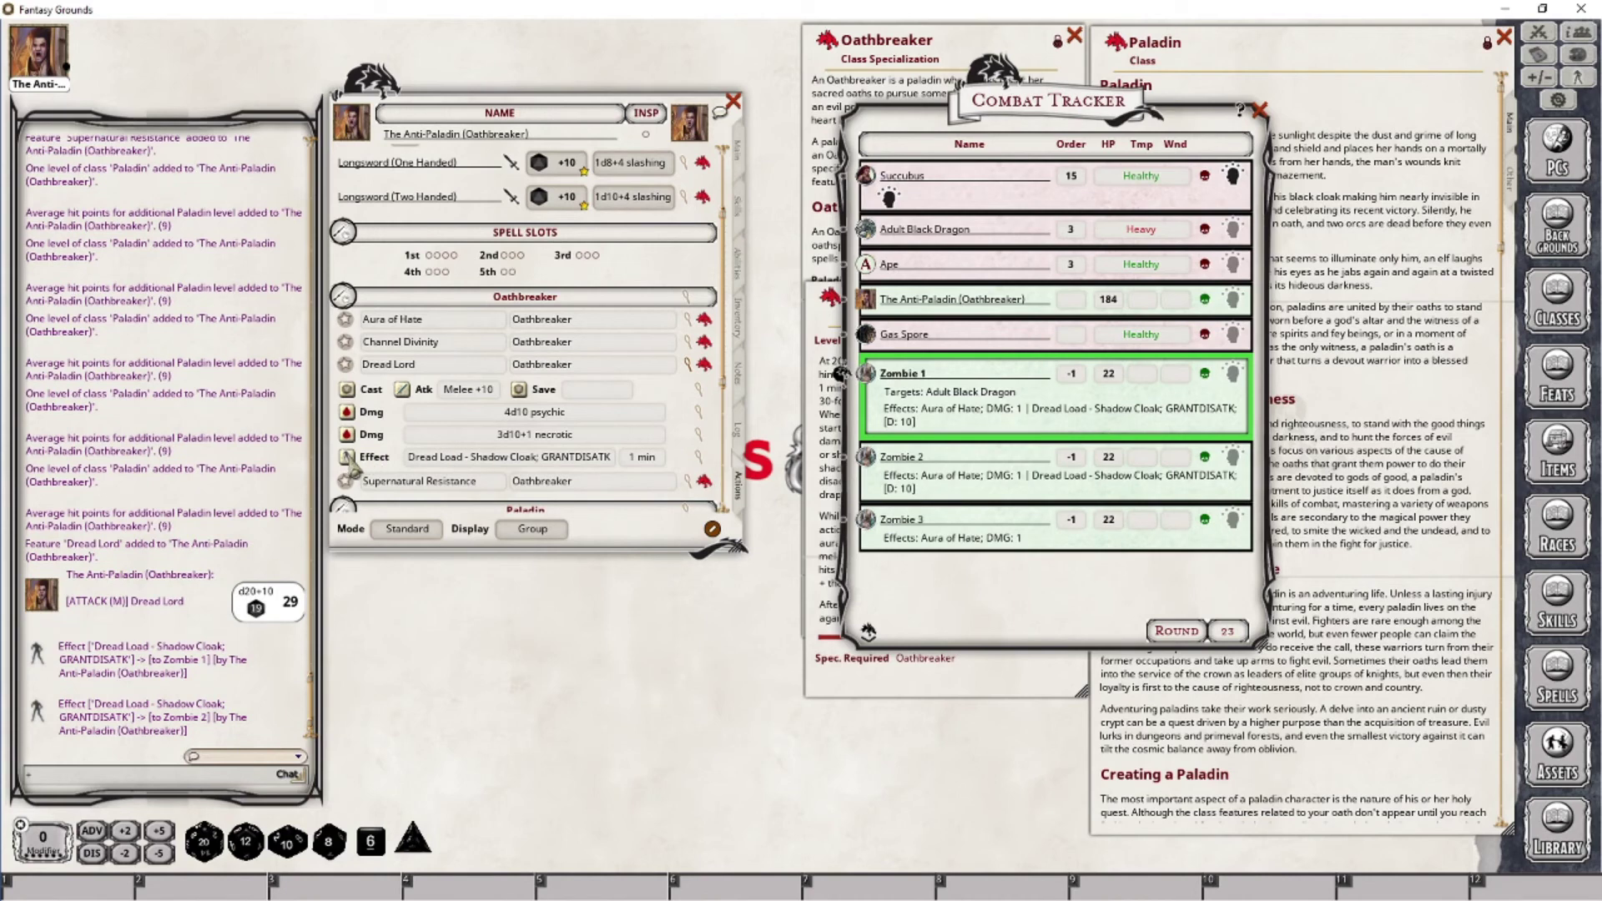
left_click_drag(351, 467, 906, 304)
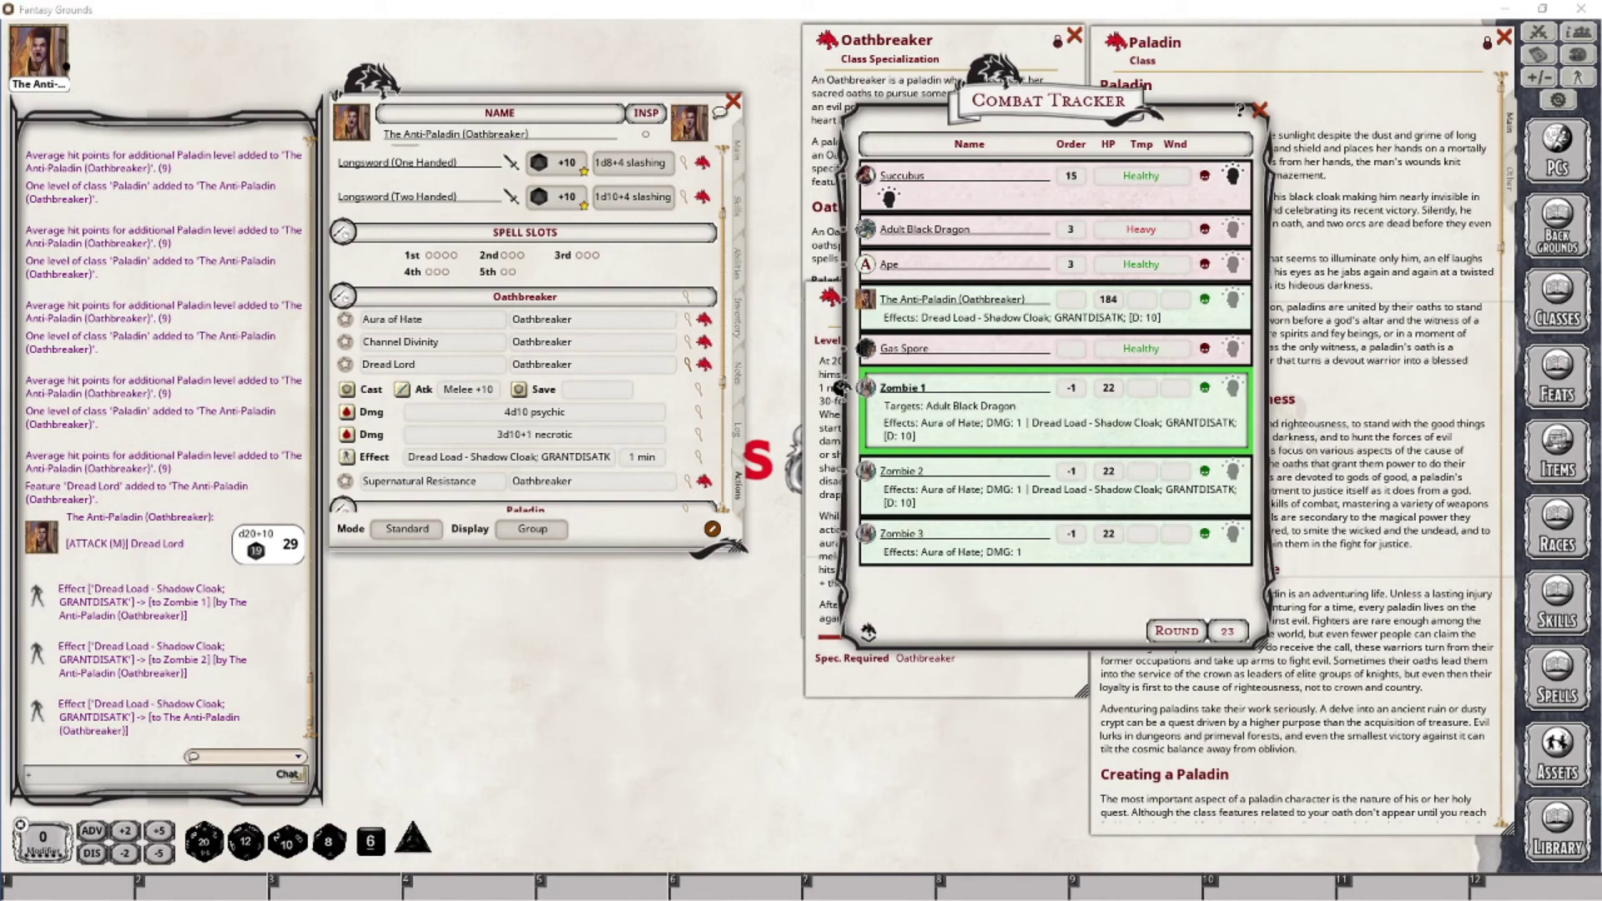
left_click_drag(841, 388, 841, 178)
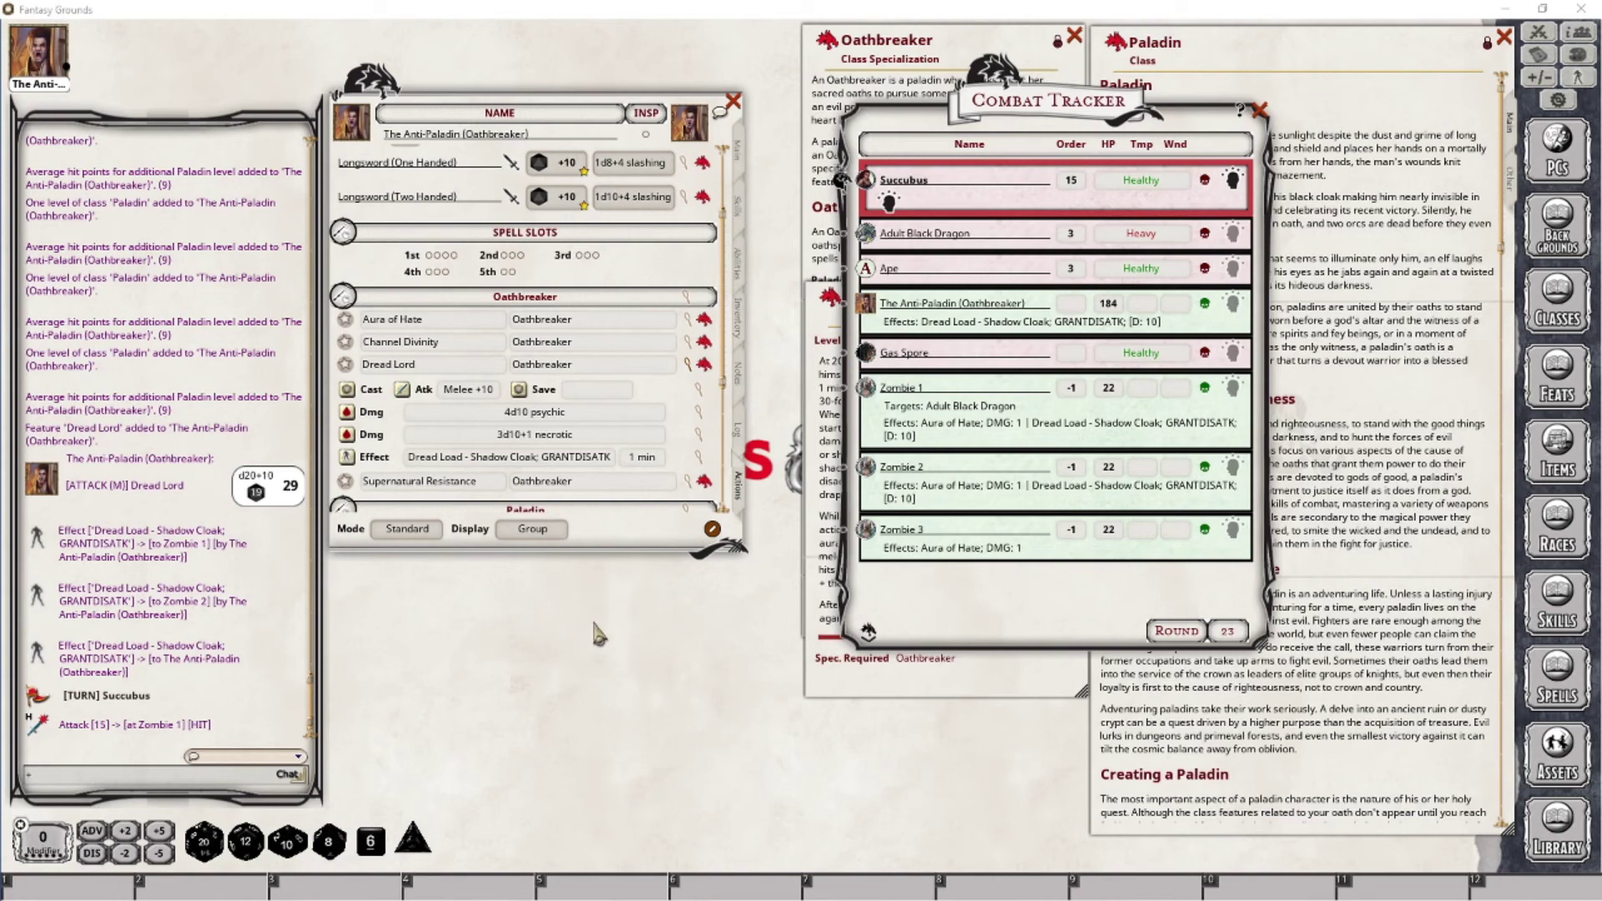
left_click(1257, 111)
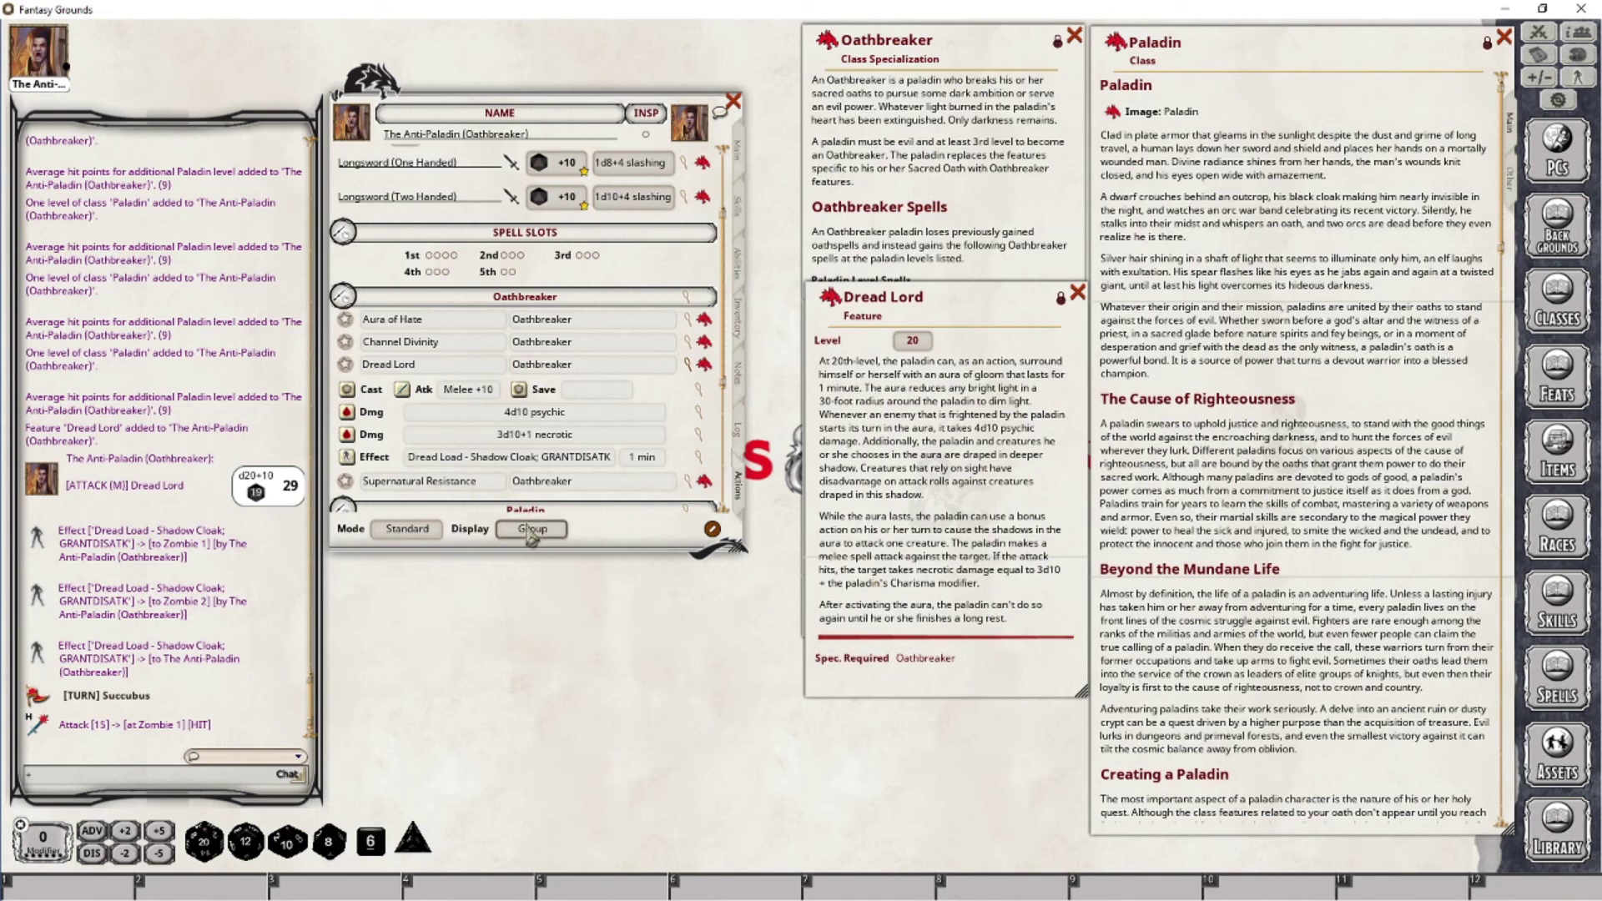
Step: Give Dread Lord 1 daily use in Preparation mode, and set the sheet's power list to Combat mode with the Actions display
left_click(426, 531)
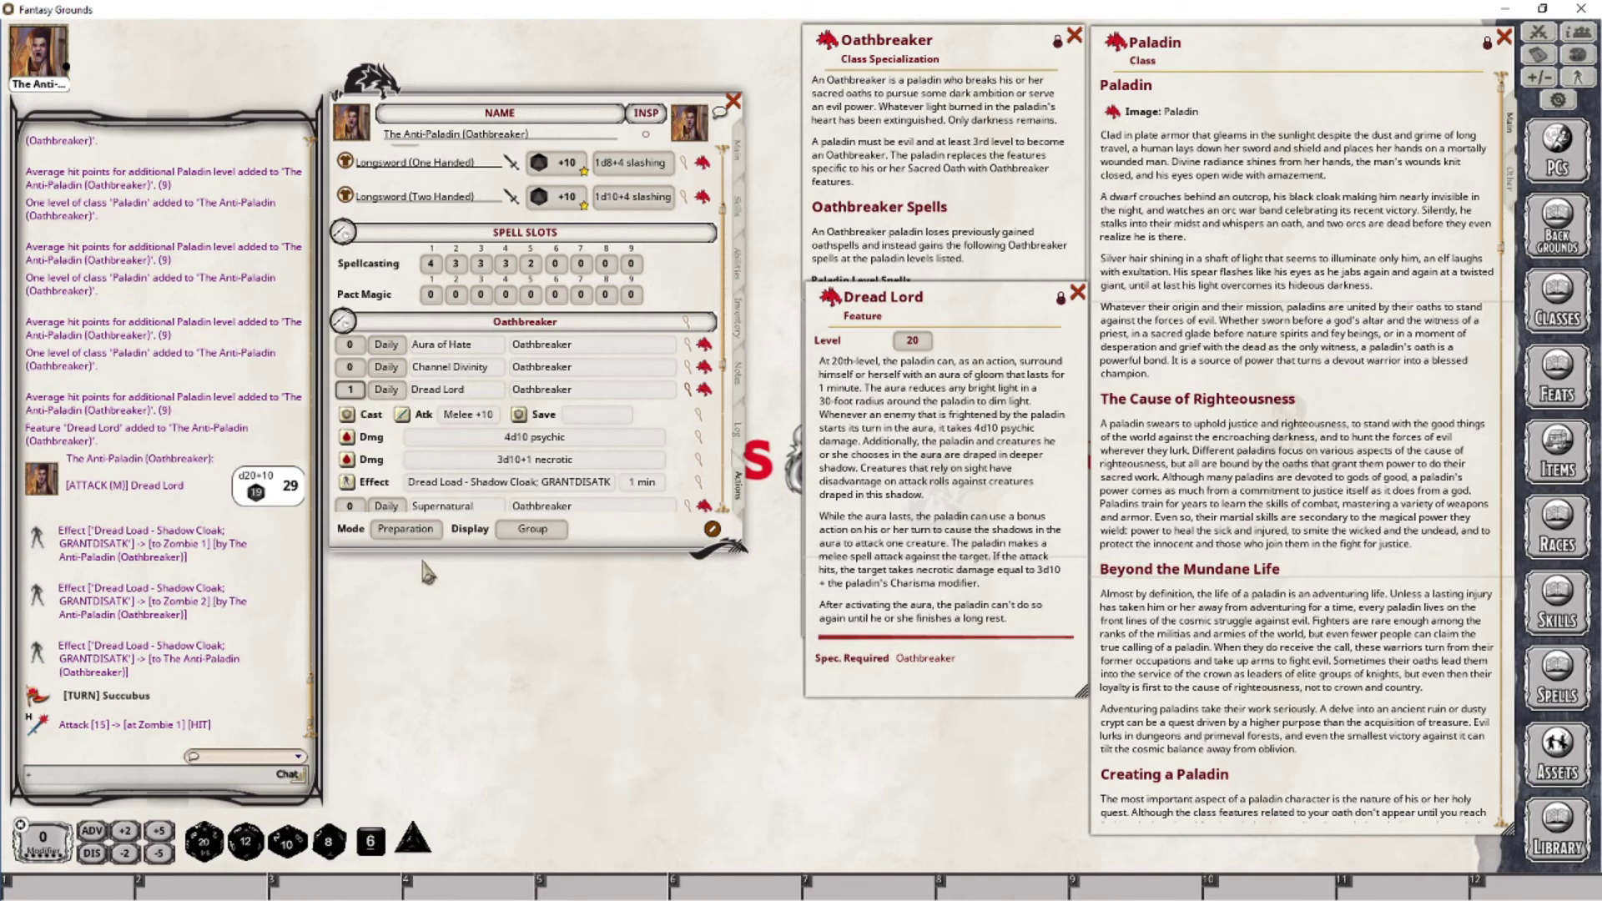
left_click(426, 531)
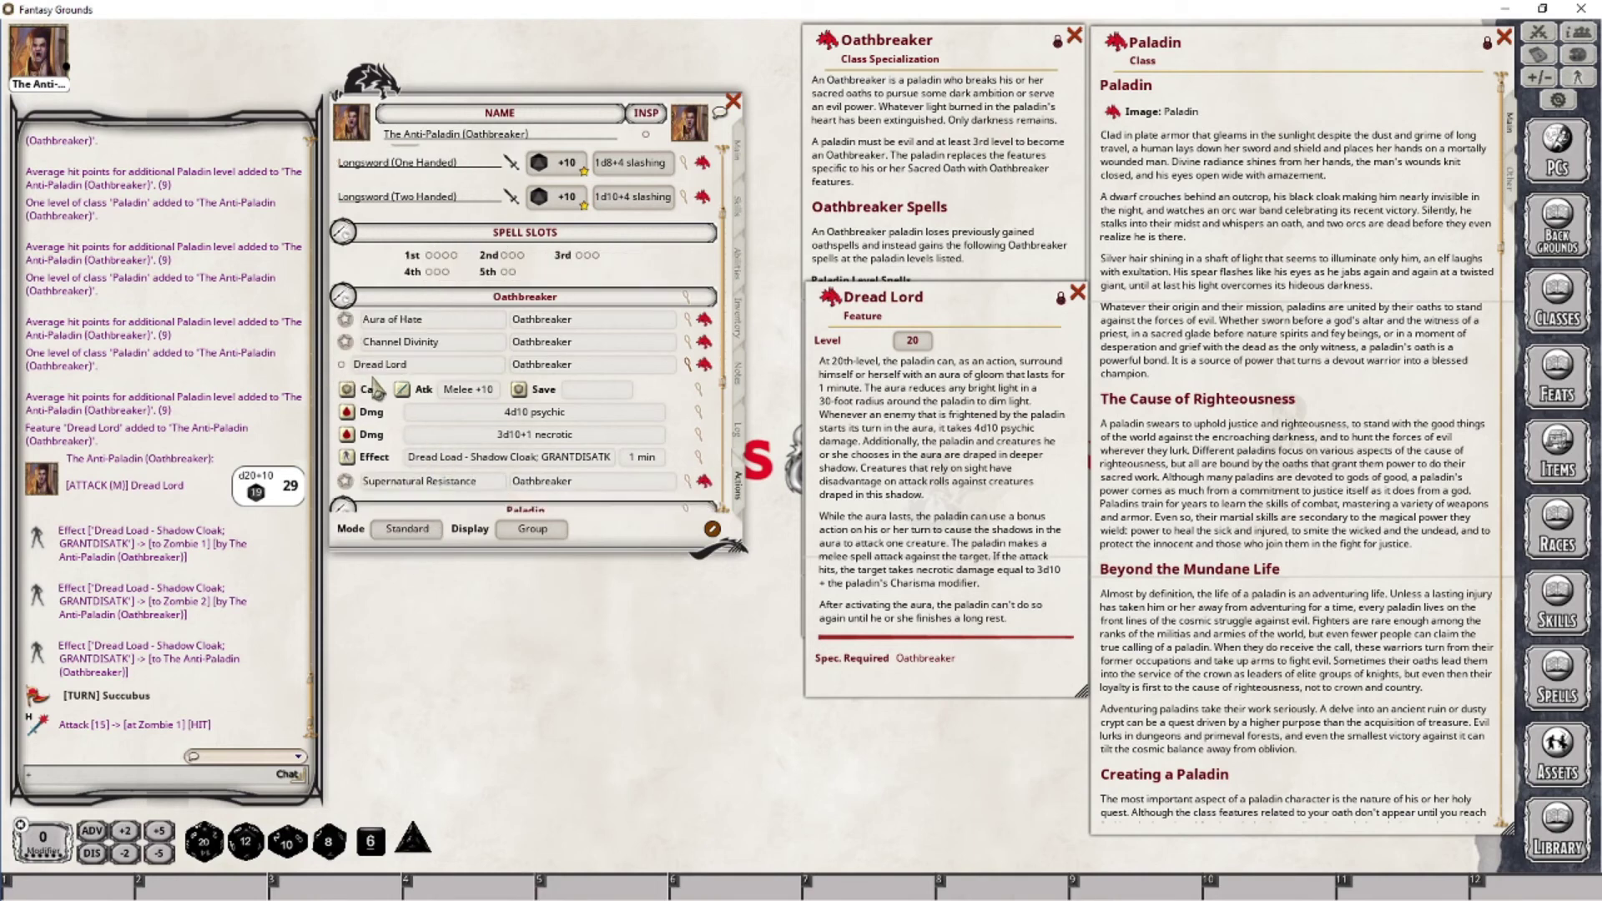
left_click(537, 530)
left_click(550, 538)
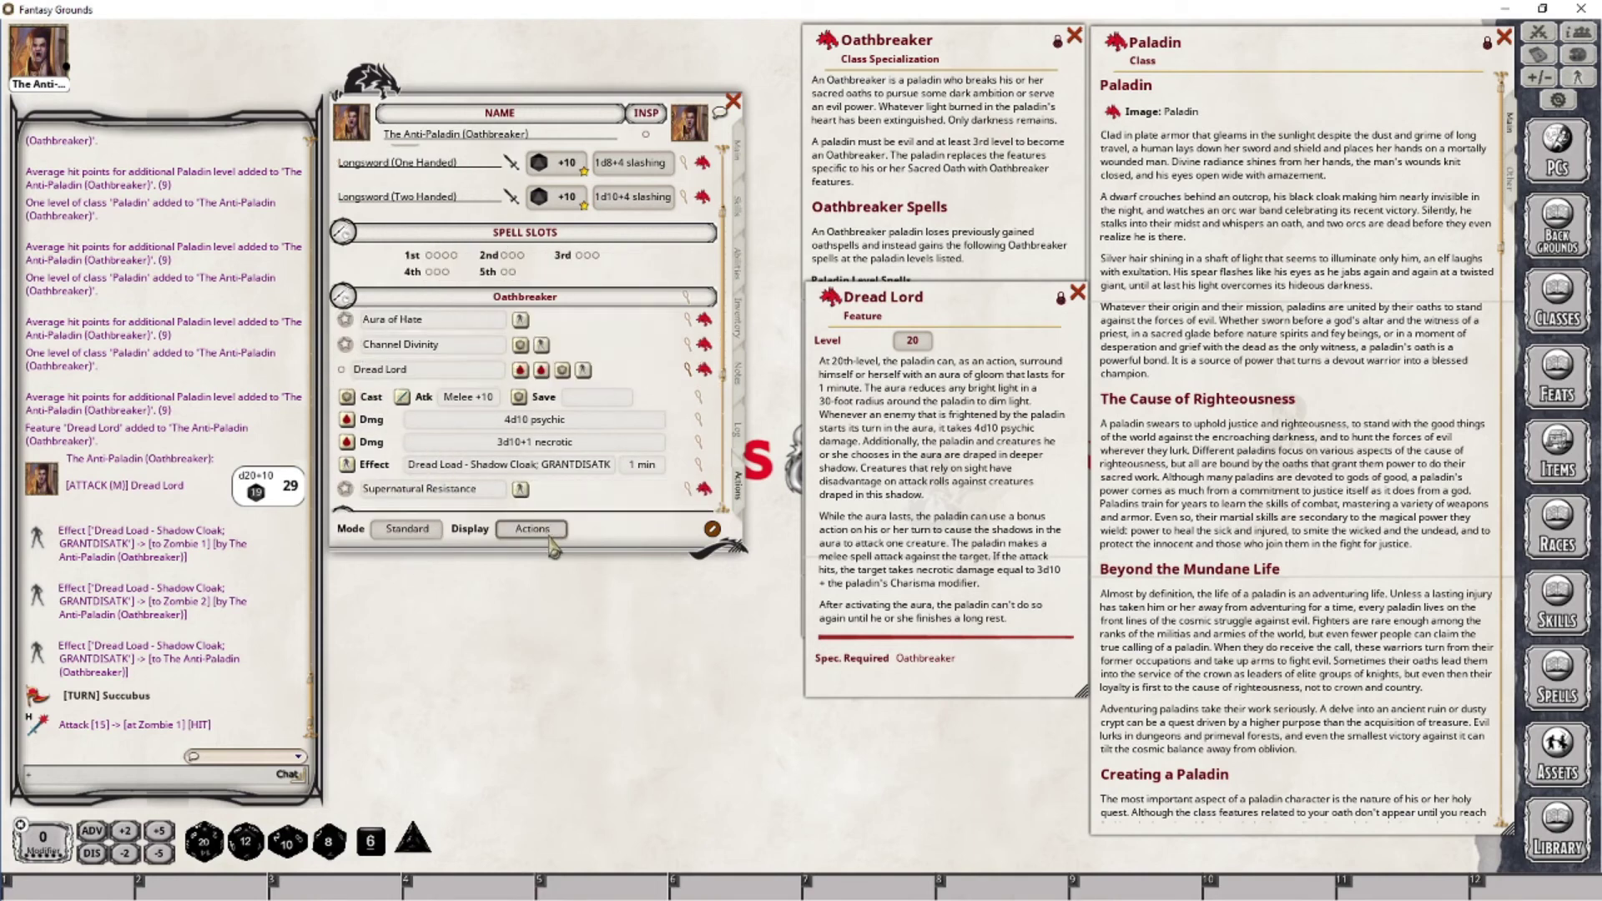
left_click(426, 536)
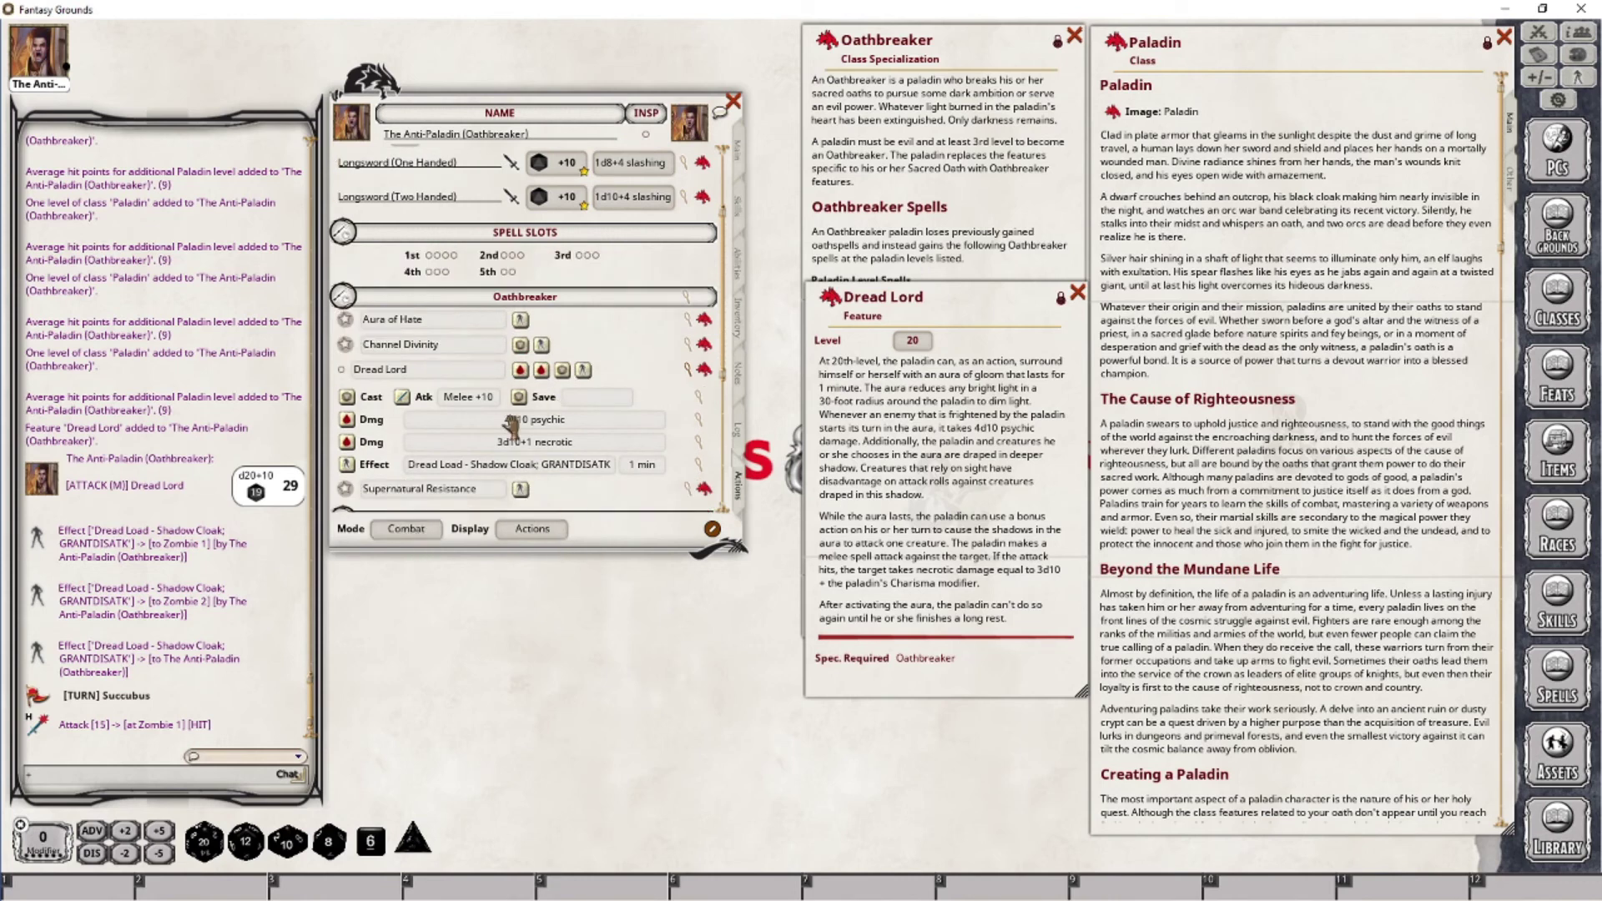
Step: Collapse Dread Lord's action details on the character sheet and close the Dread Lord feature description
left_click(688, 371)
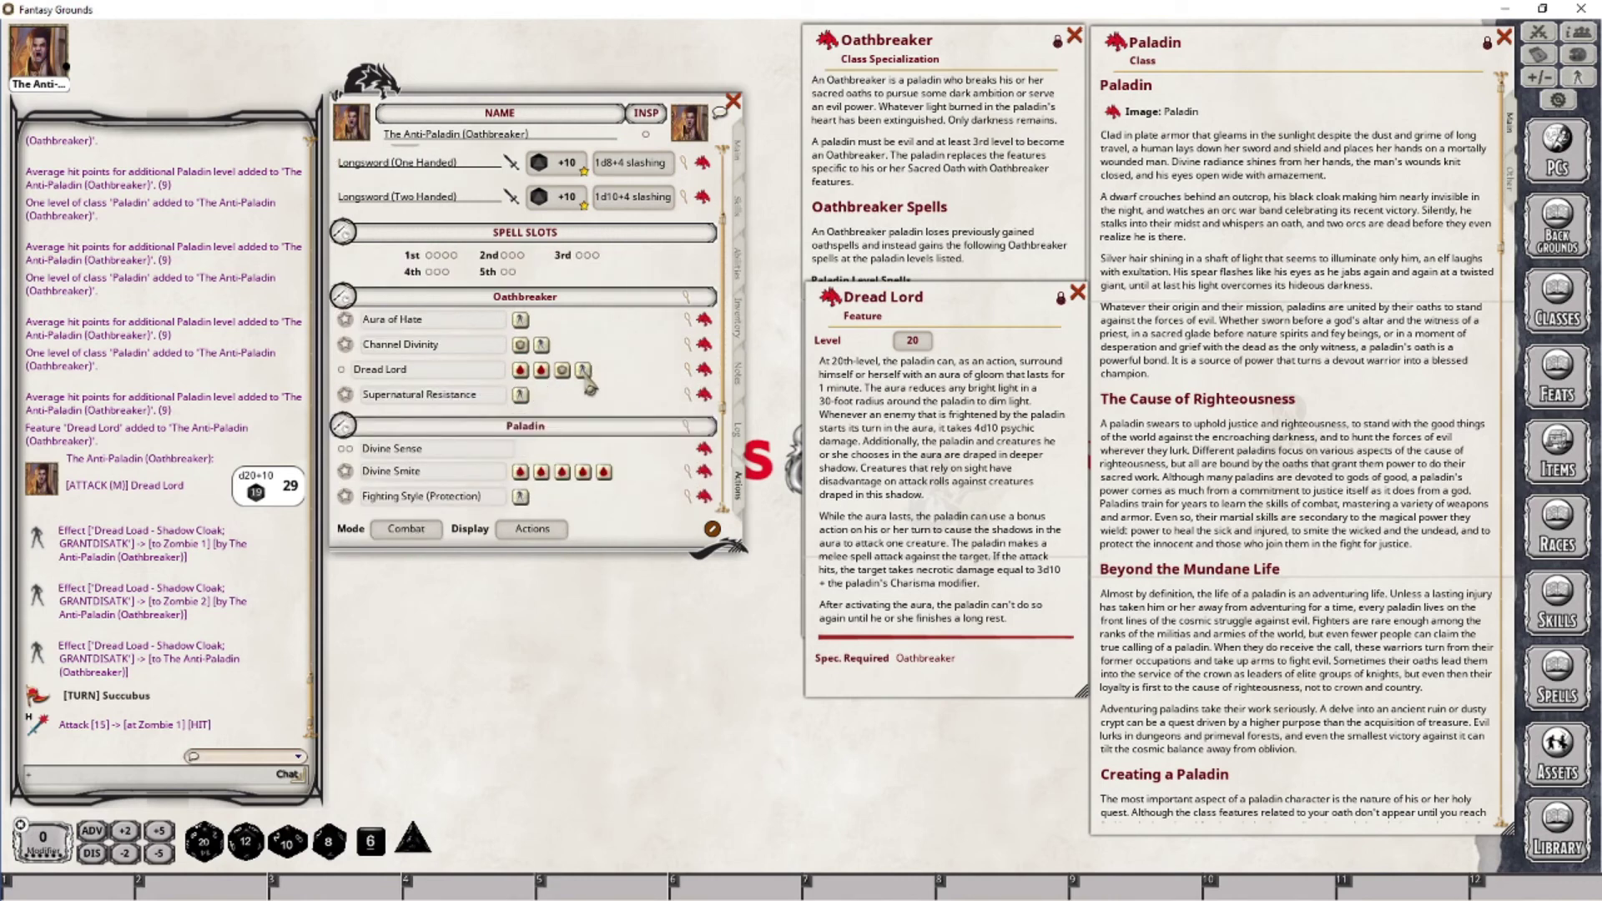
left_click(686, 373)
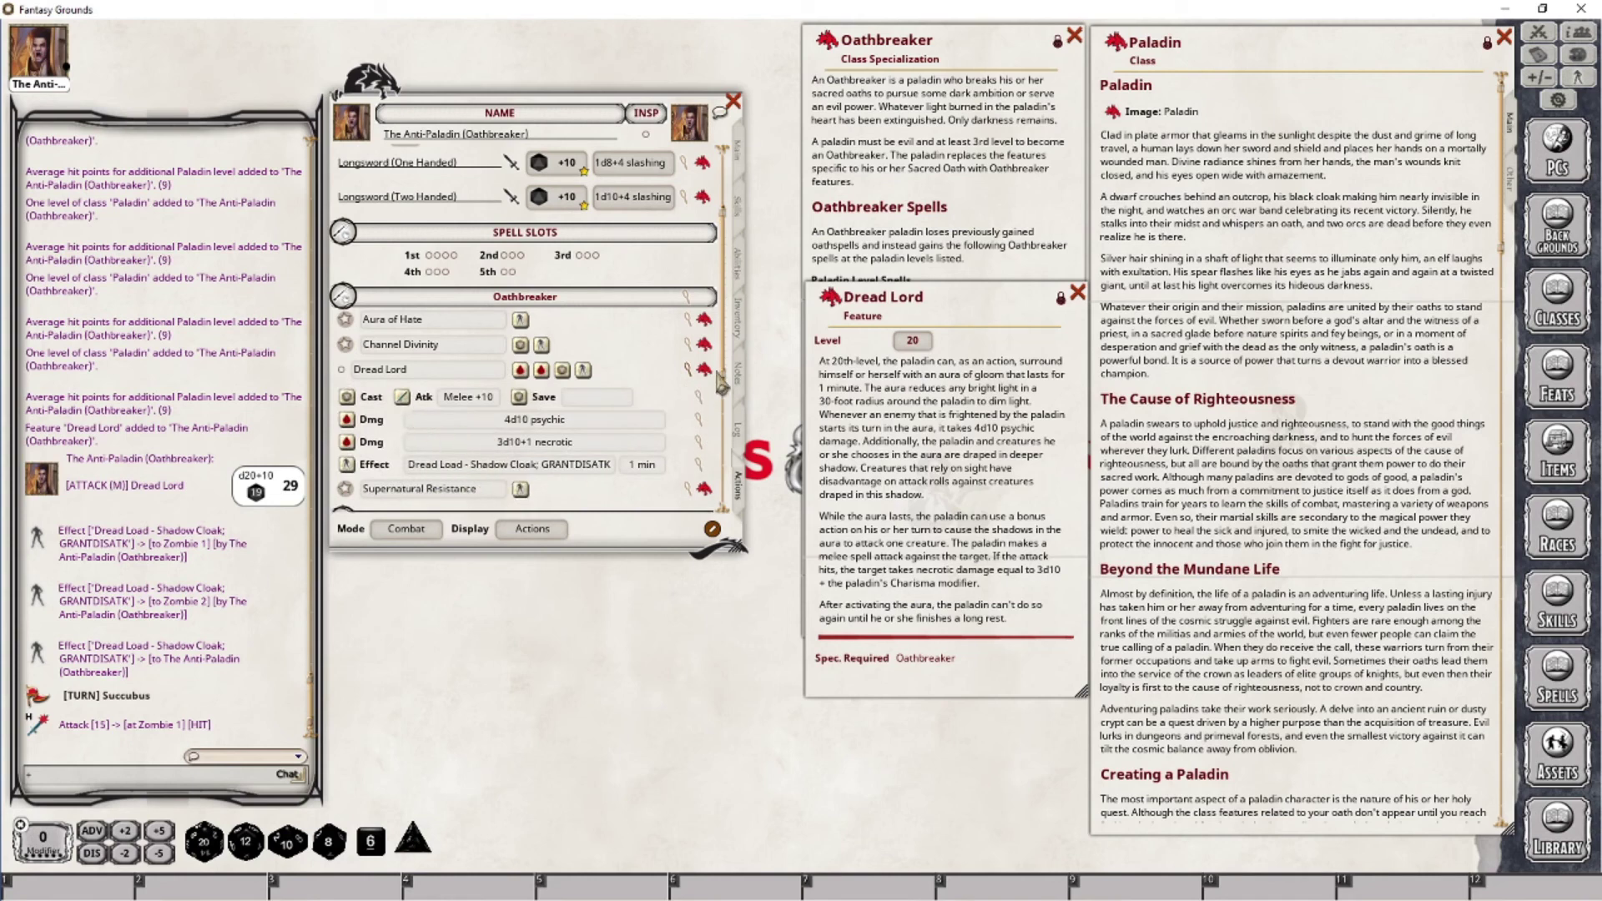
left_click(689, 372)
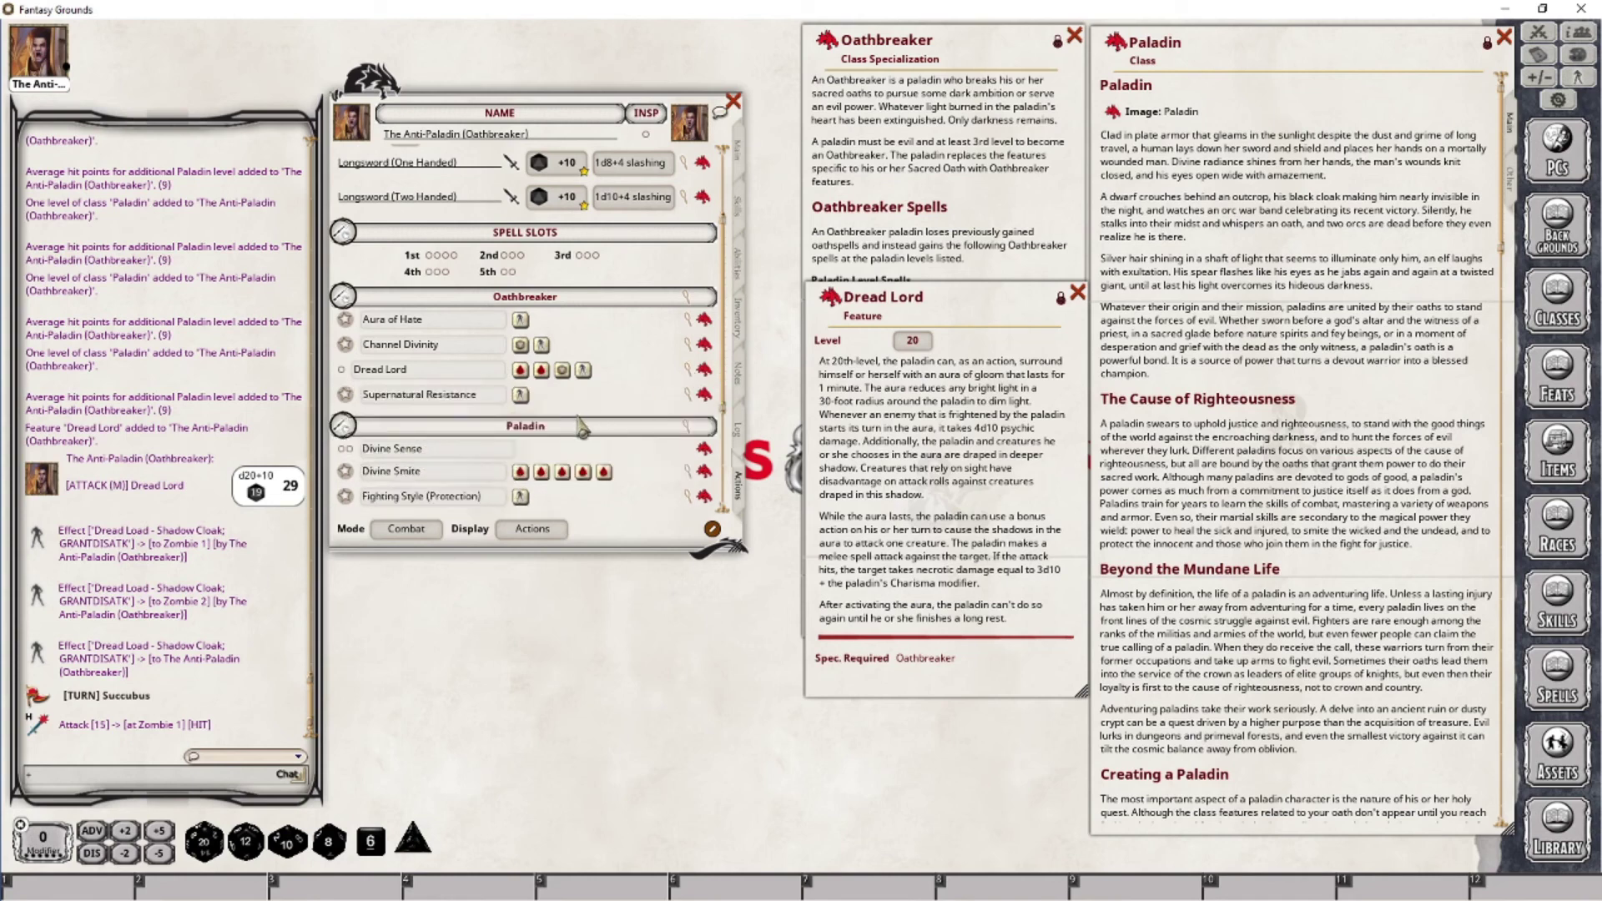
left_click_drag(895, 338, 890, 430)
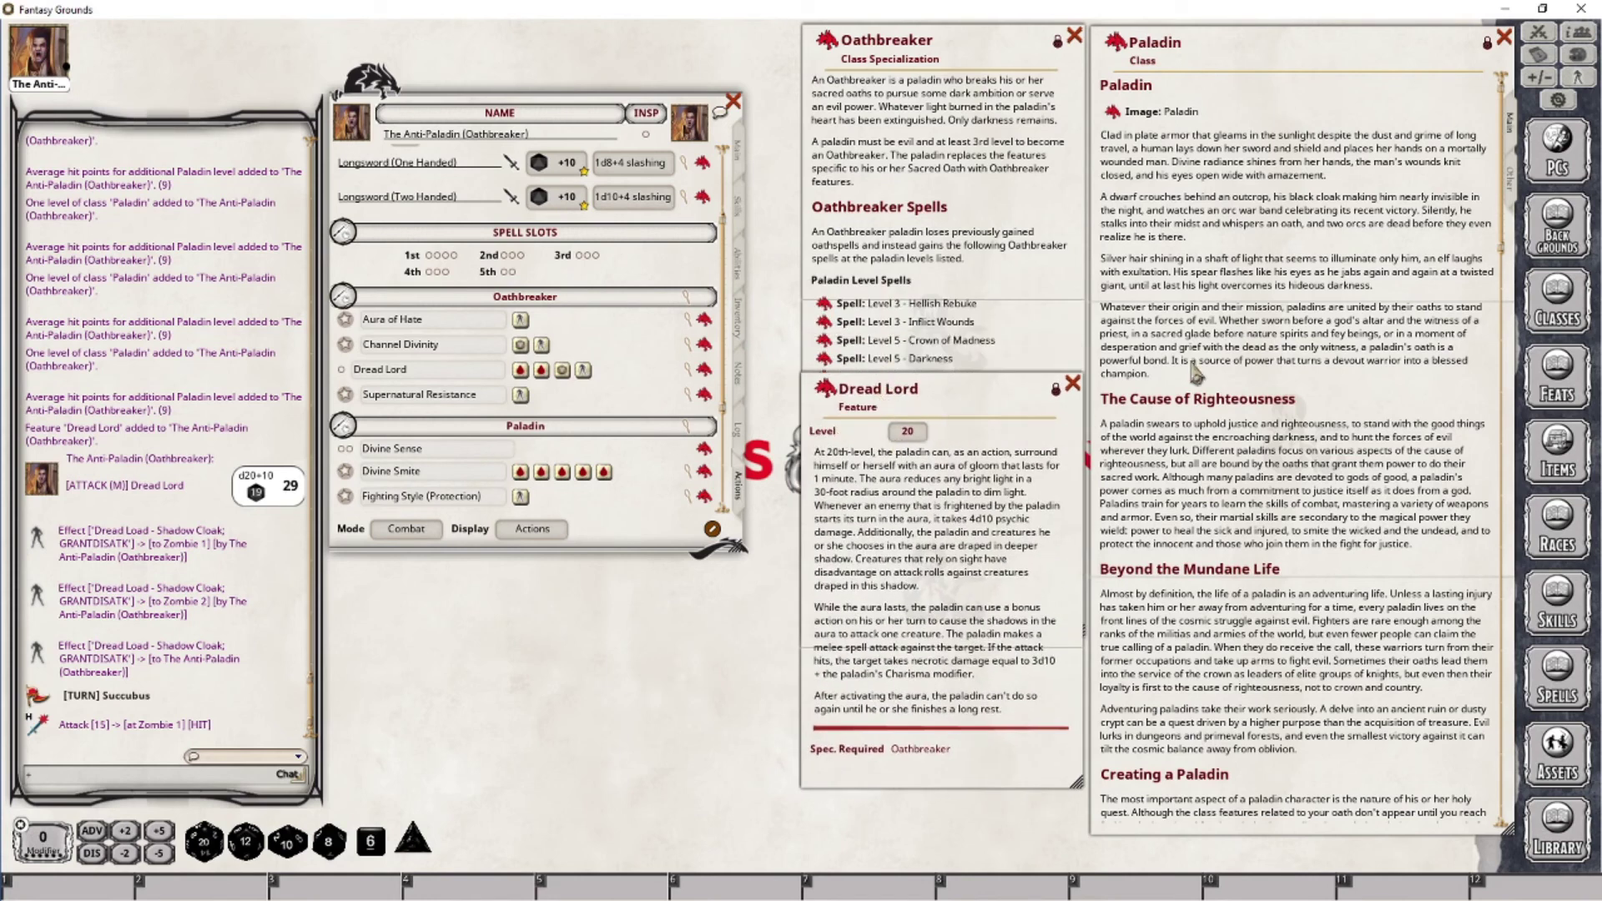
left_click(1072, 384)
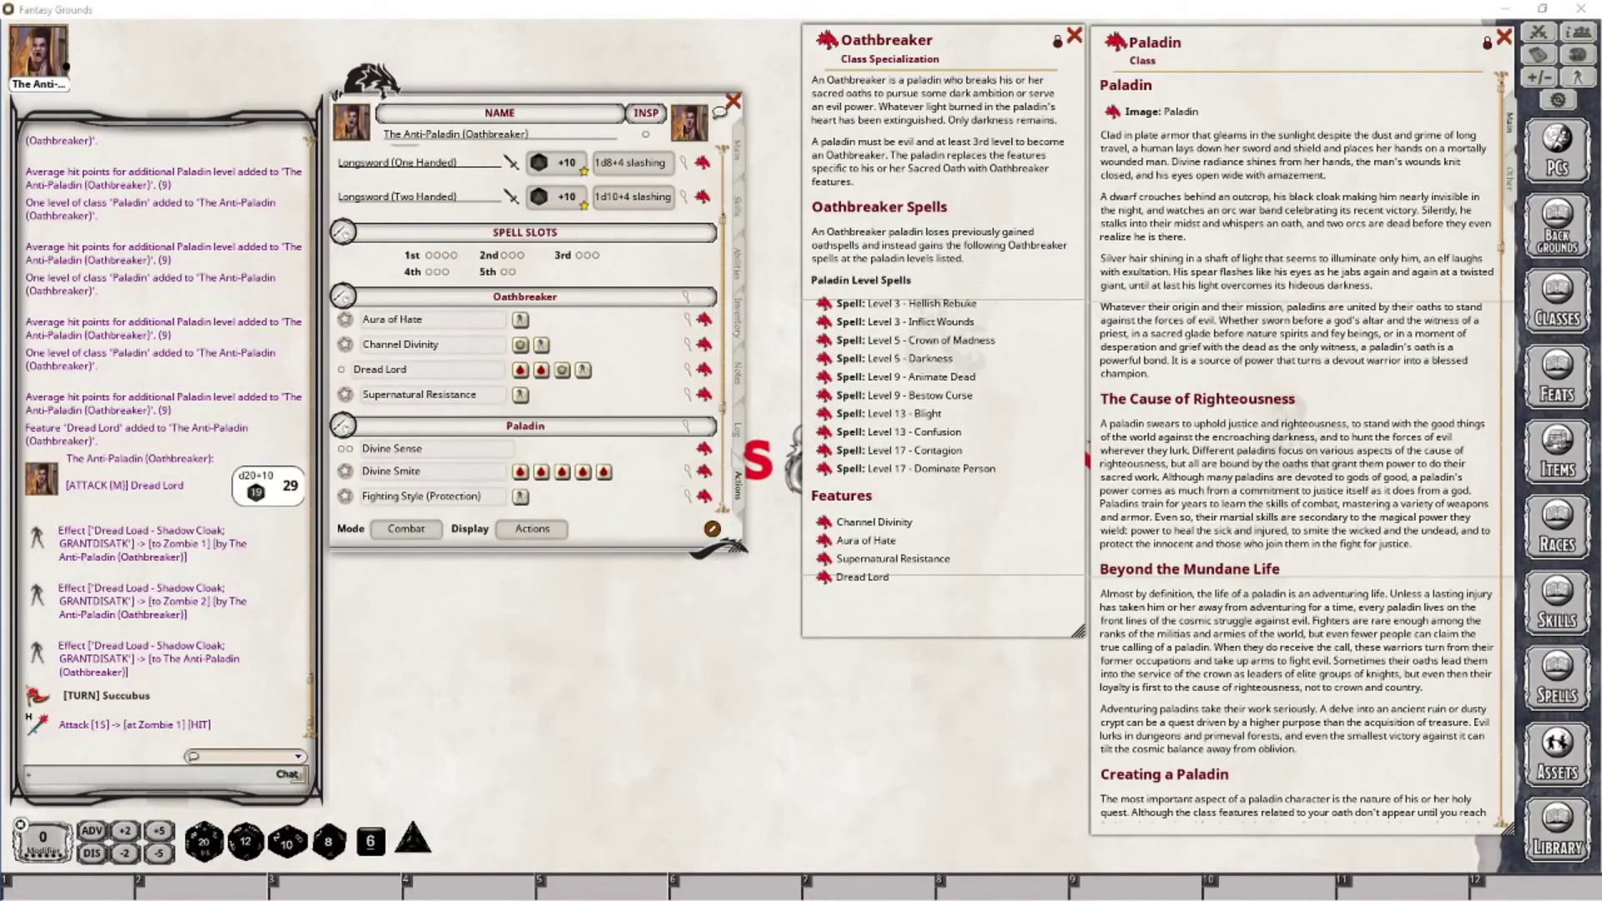
Step: Close the Paladin class reference, reopen it from the character's Class & Level details, and place it beside the Oathbreaker reference
left_click(740, 144)
left_click(740, 151)
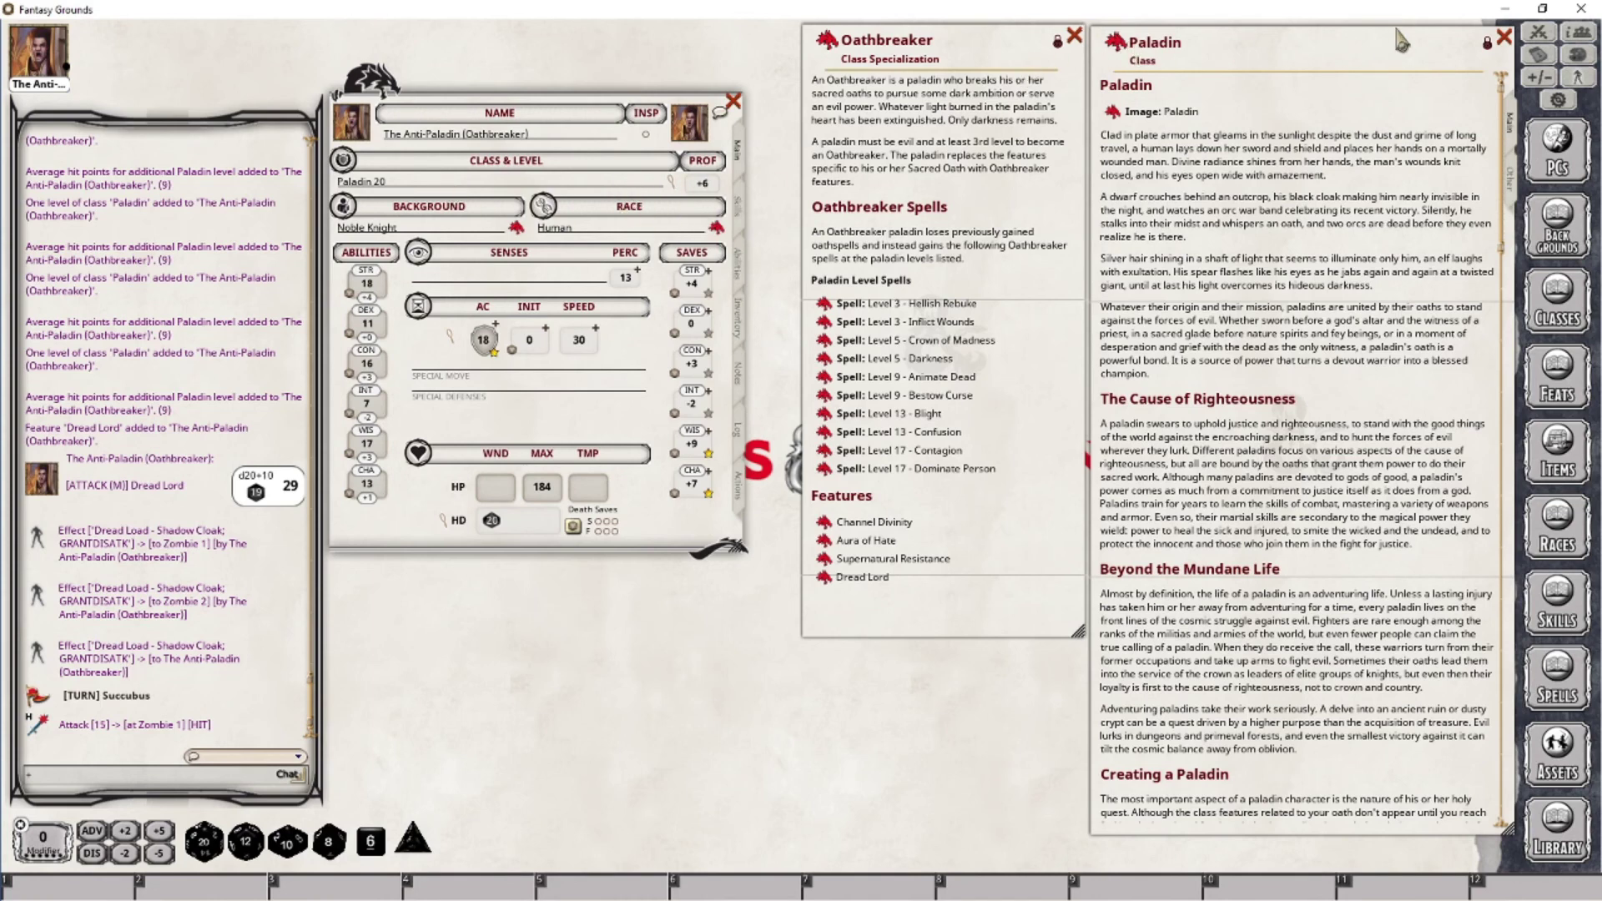
left_click(1504, 36)
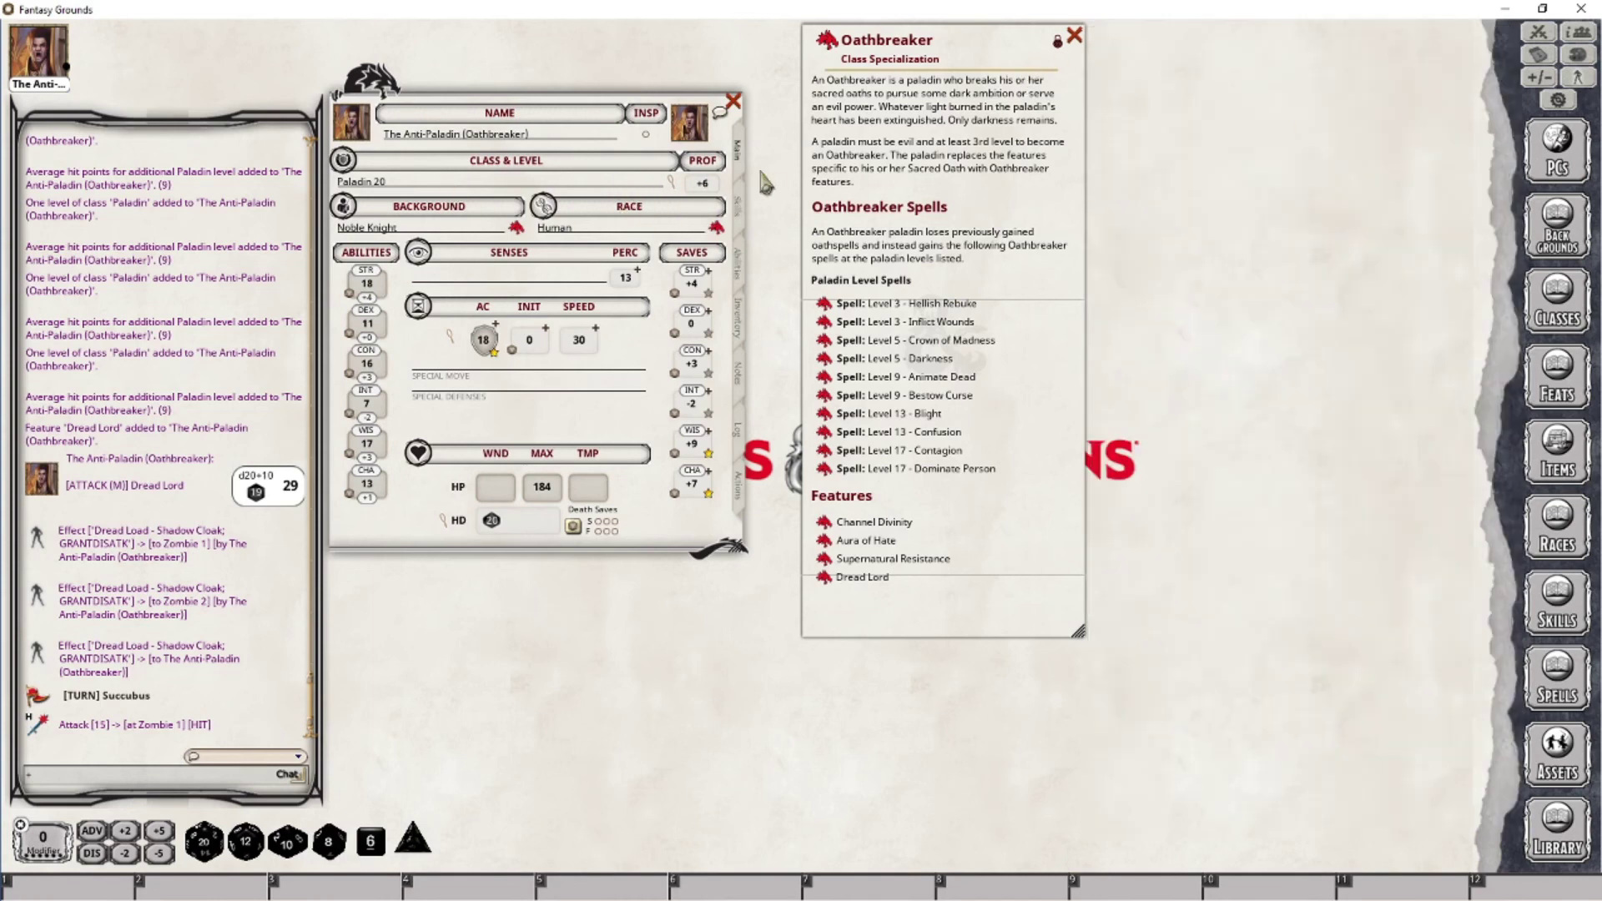
left_click(672, 184)
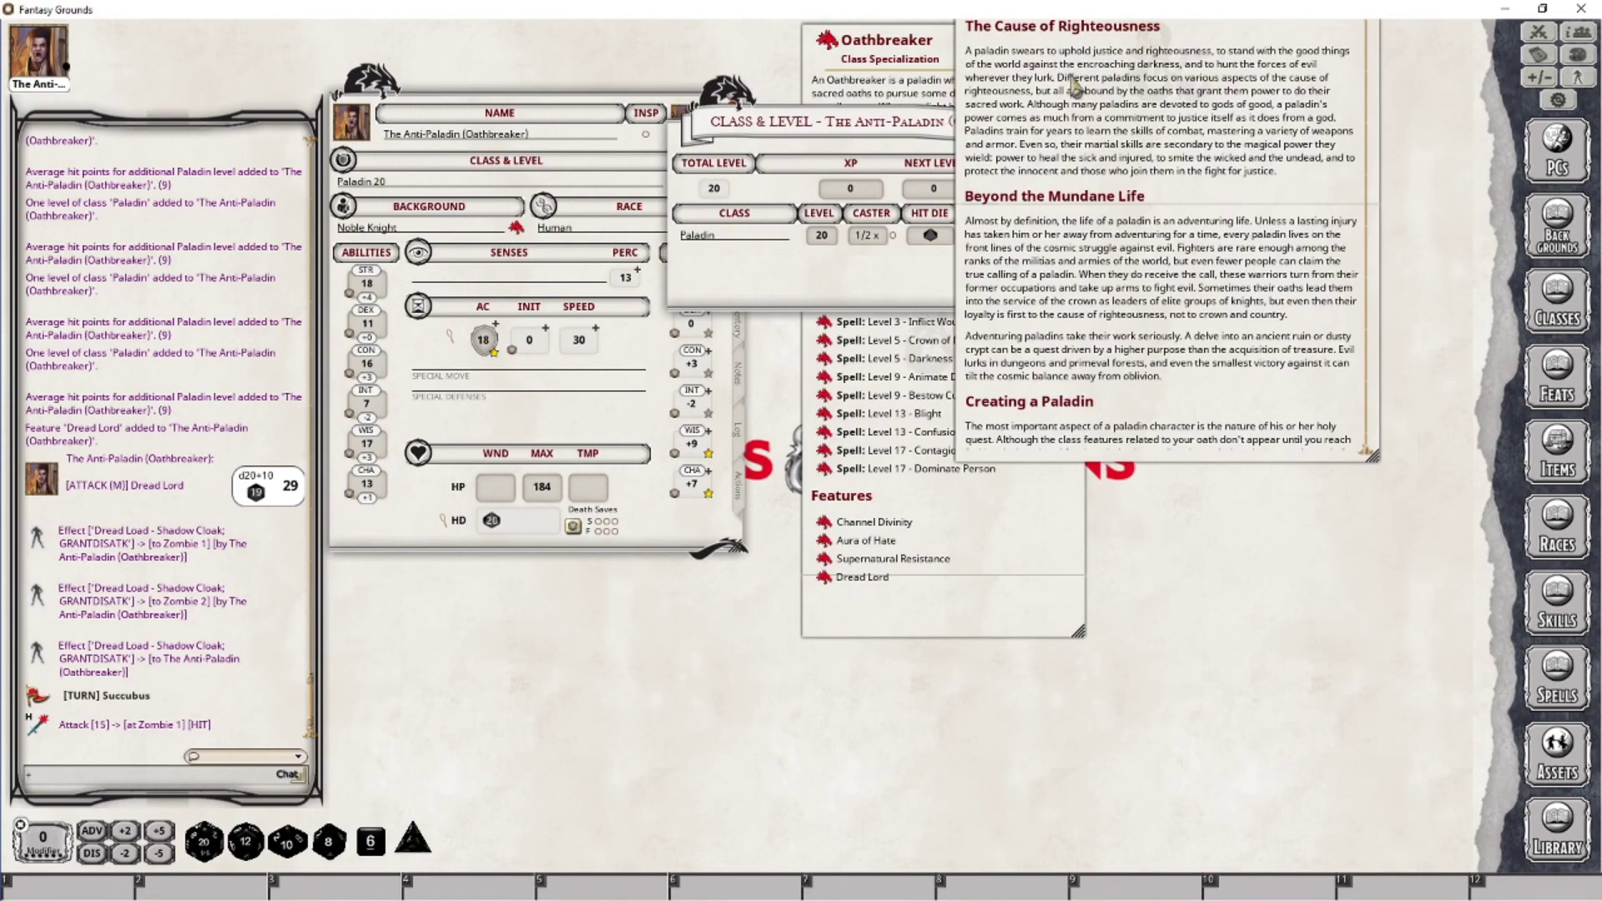
left_click_drag(1077, 84, 1222, 481)
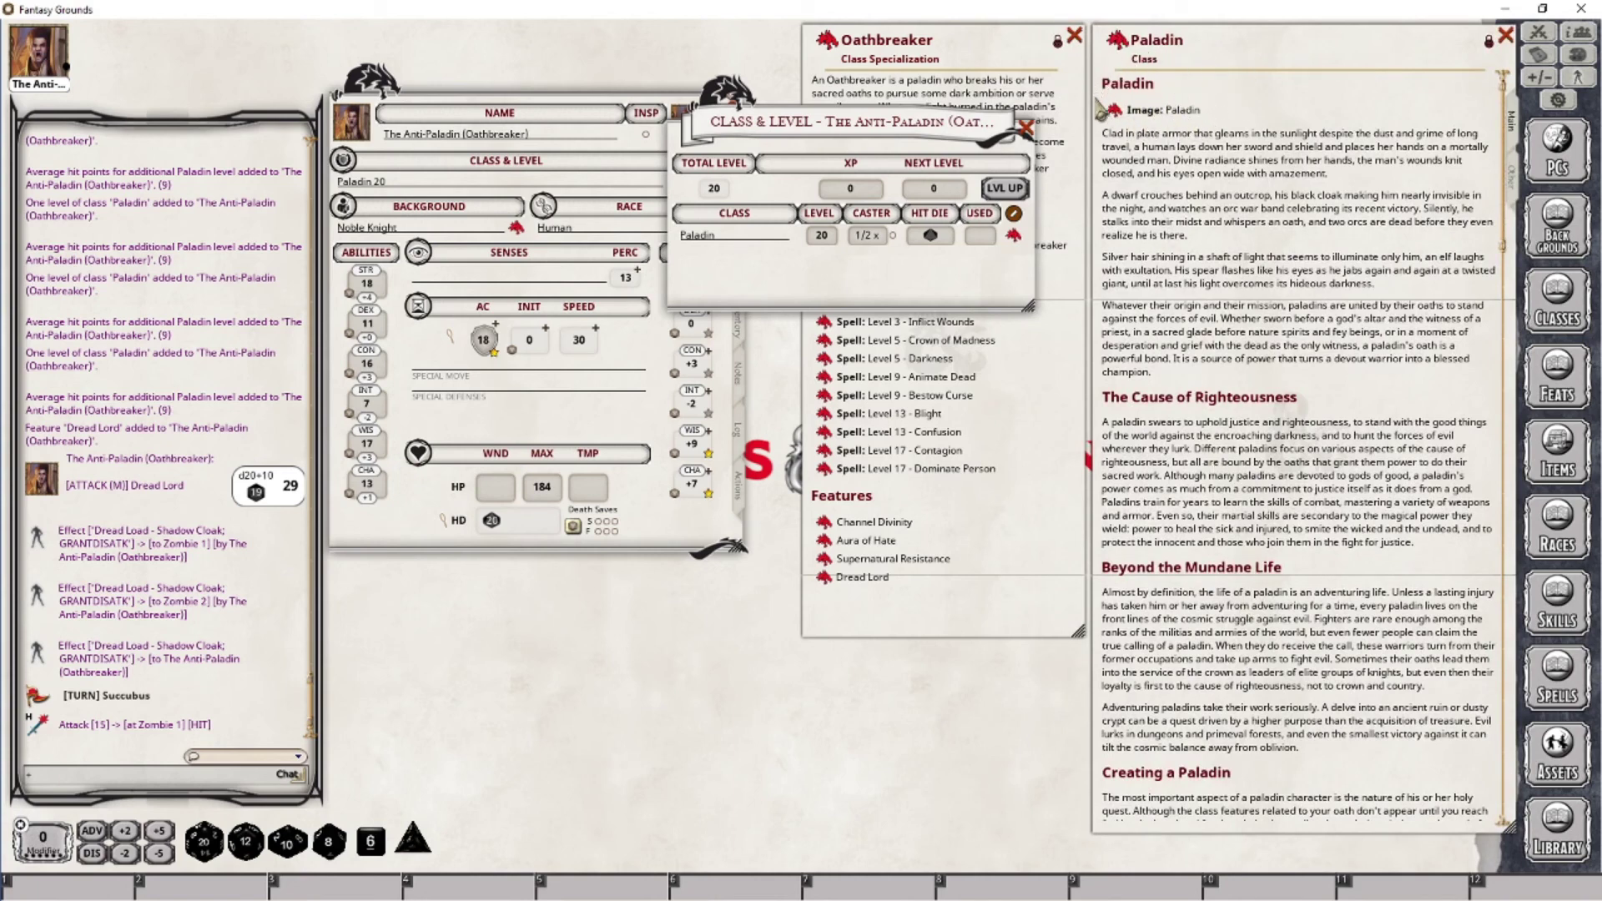
left_click(1025, 127)
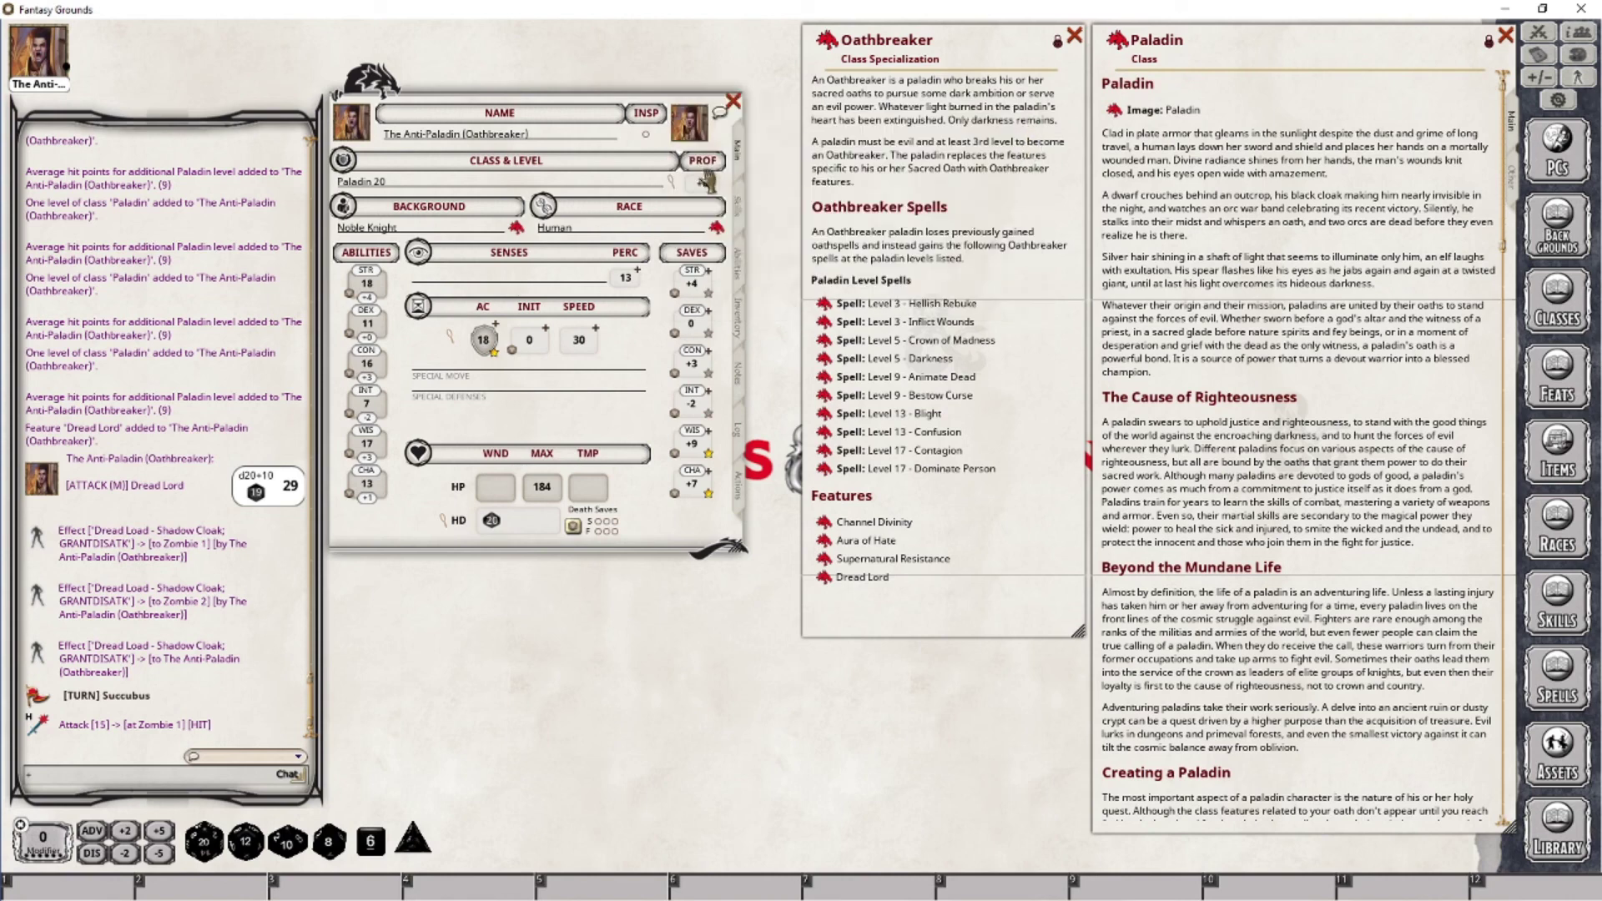
Step: View the level-up option in the character's Class & Level details and close them
left_click(675, 183)
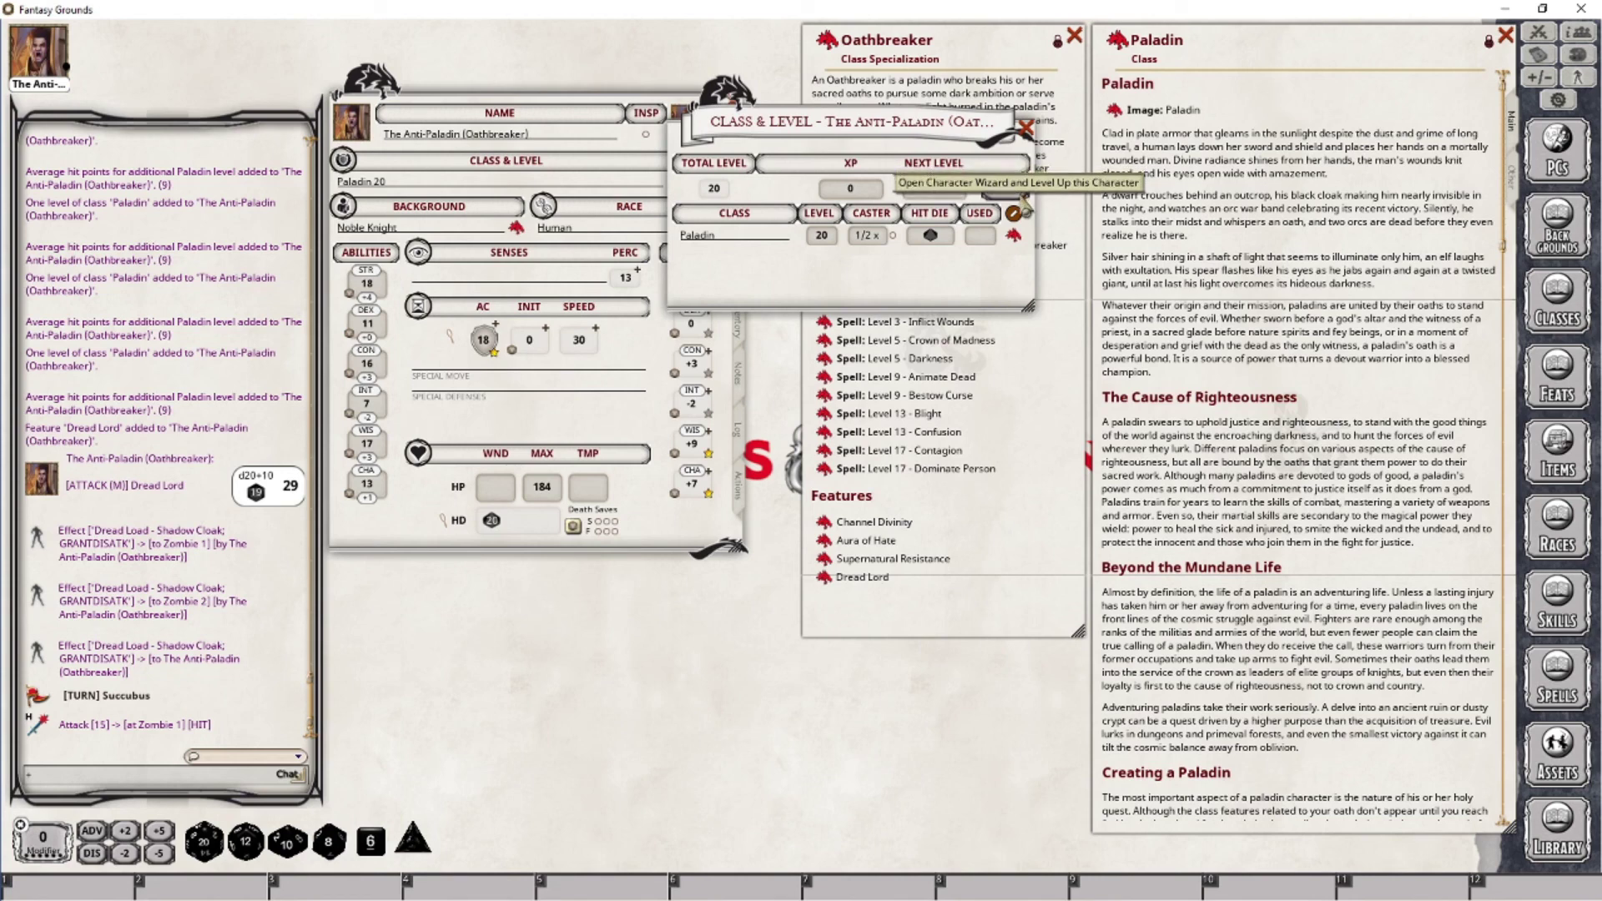
left_click(1027, 129)
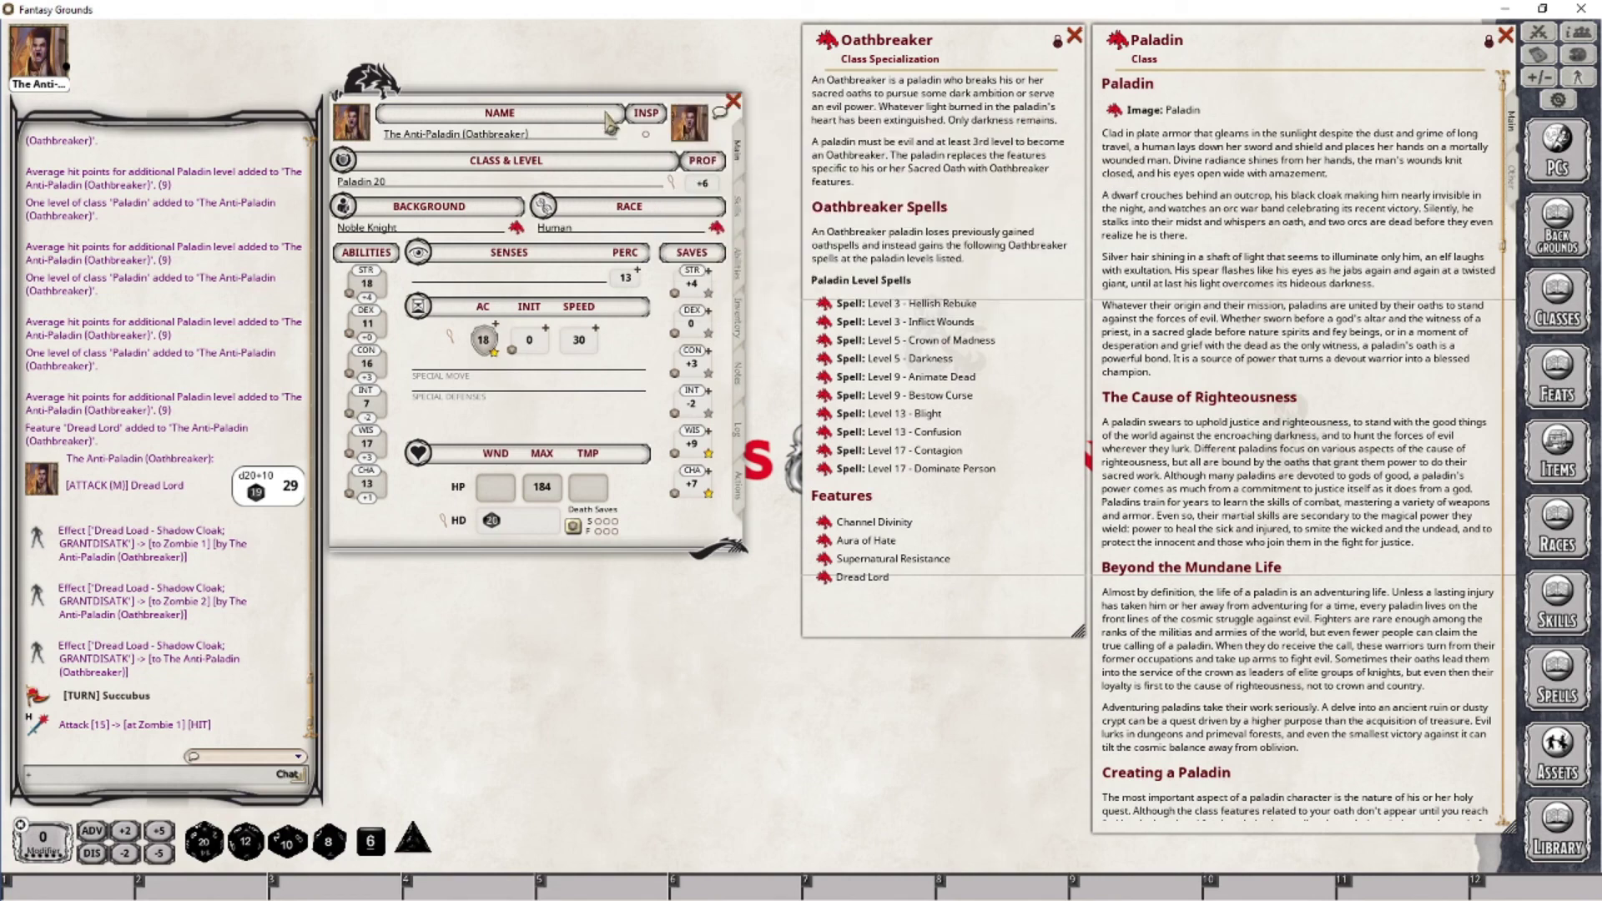